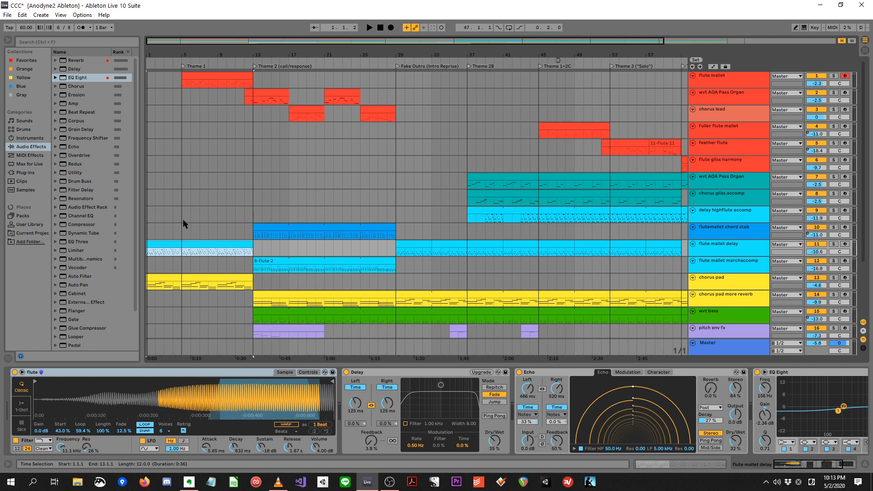
# - Play the opening bars of the arrangement, stop playback, and bring the True Outro section into view
pyautogui.press('space')
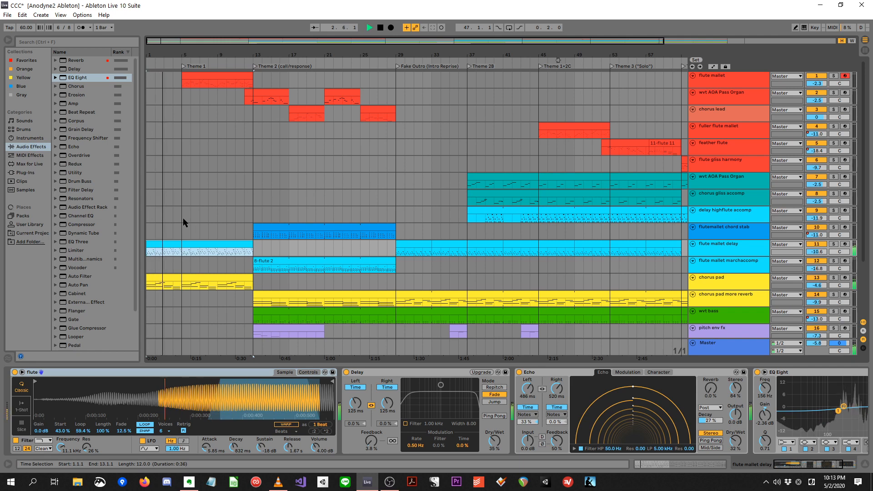
pyautogui.press('space')
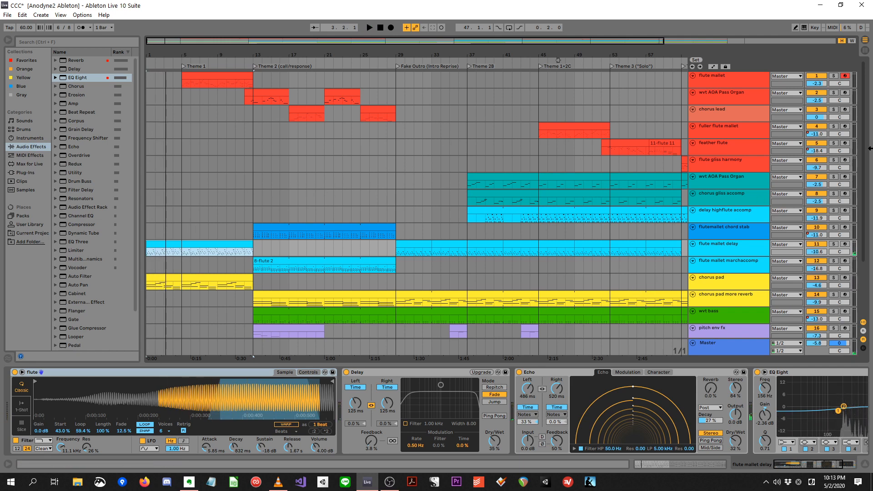
pyautogui.moveTo(866, 152)
pyautogui.mouseDown()
pyautogui.moveTo(867, 202)
pyautogui.moveTo(872, 144)
pyautogui.mouseUp()
pyautogui.moveTo(376, 52); pyautogui.dragTo(348, 53)
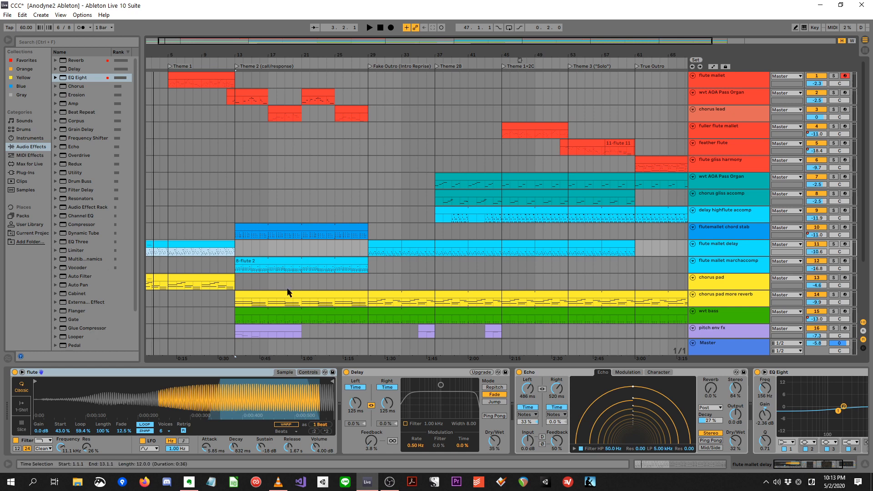
# - Switch to VLC media player, listen to the beginning of ano2 CCC 1 18-6-26.mp3, and pause it
pyautogui.click(278, 486)
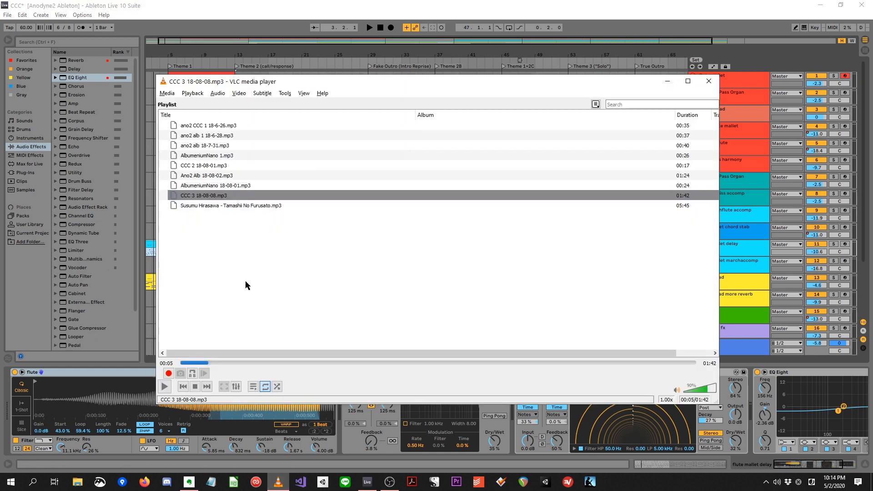
pyautogui.click(257, 128)
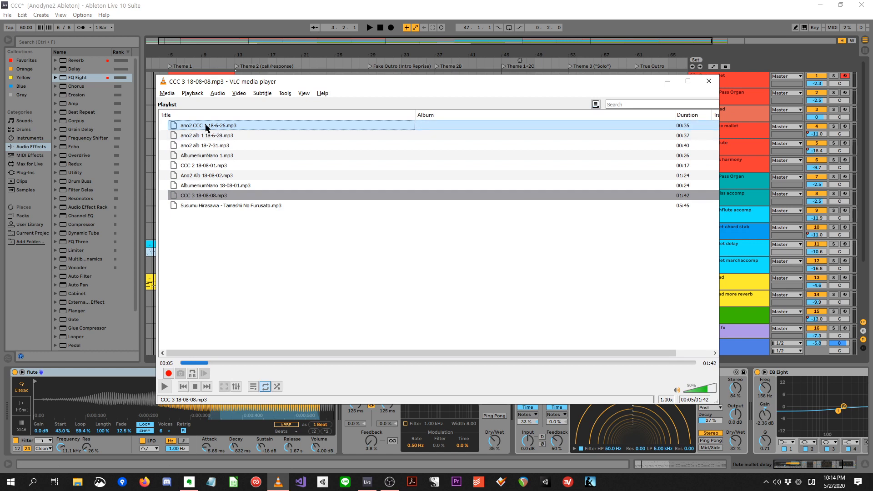
pyautogui.doubleClick(229, 130)
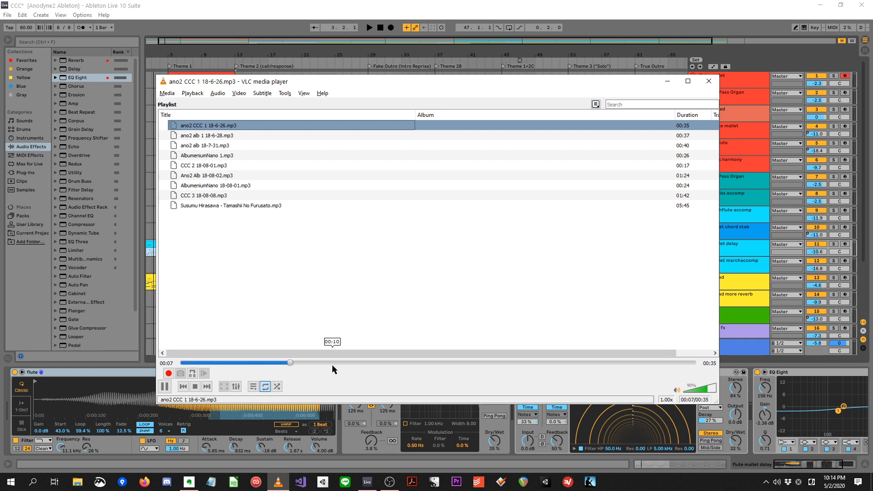
pyautogui.press('space')
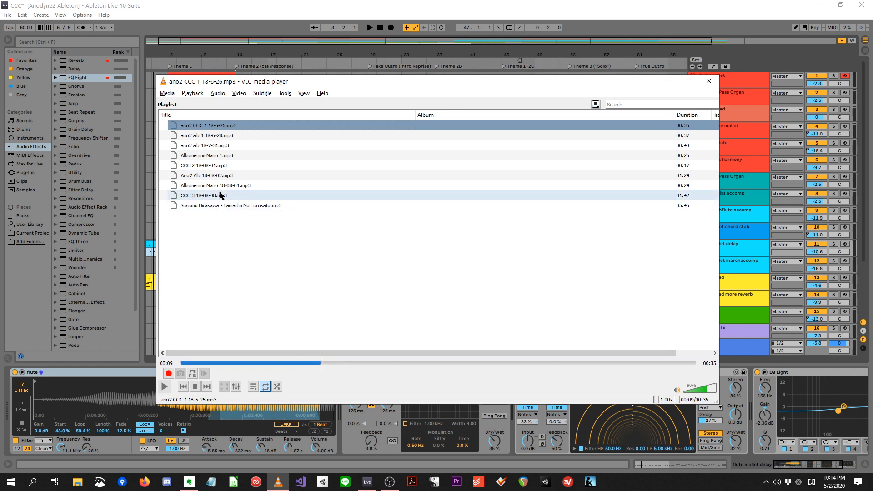
# - Listen to the beginning of the ano2 alb 1 18-6-28.mp3 draft and pause it
pyautogui.click(226, 136)
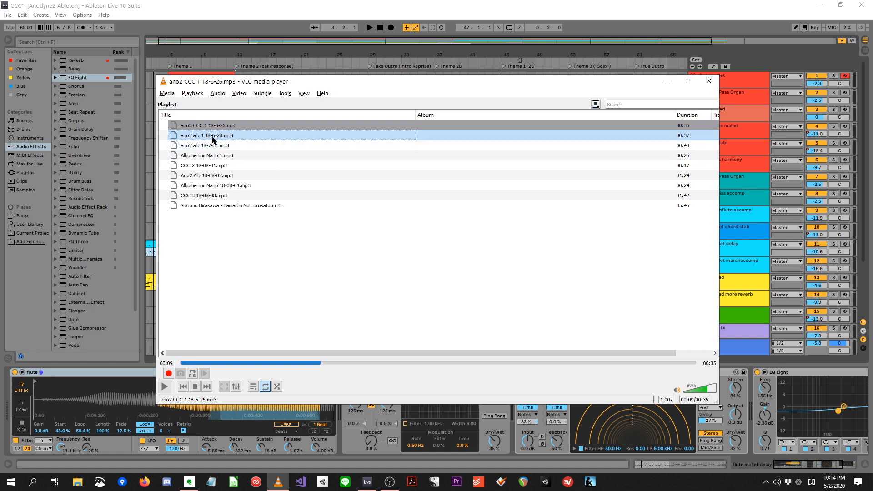
pyautogui.doubleClick(219, 136)
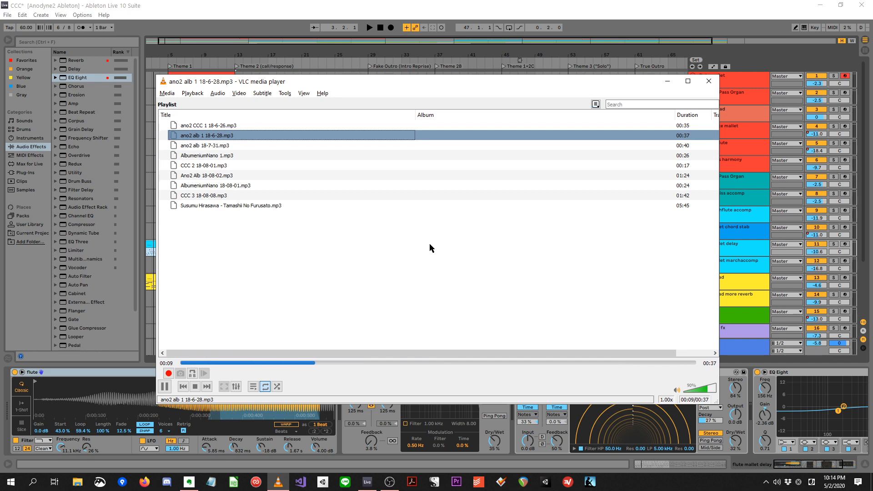
pyautogui.press('space')
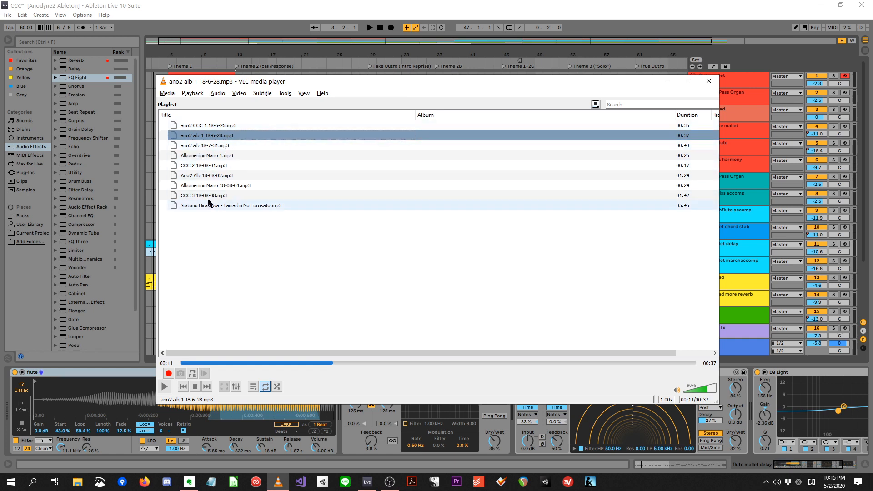
# - Play ano2 alb 18-7-31.mp3 from further into the track with the volume raised to 104%, and pause it
pyautogui.doubleClick(217, 147)
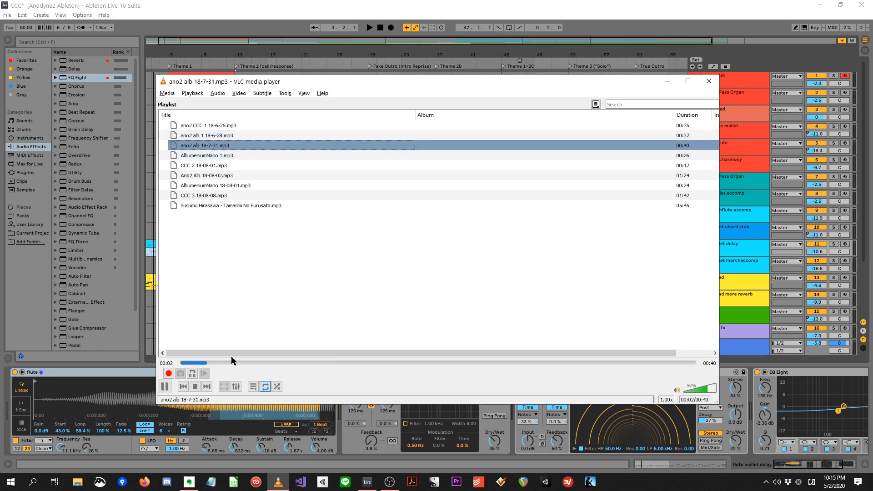
pyautogui.moveTo(291, 363); pyautogui.dragTo(317, 364)
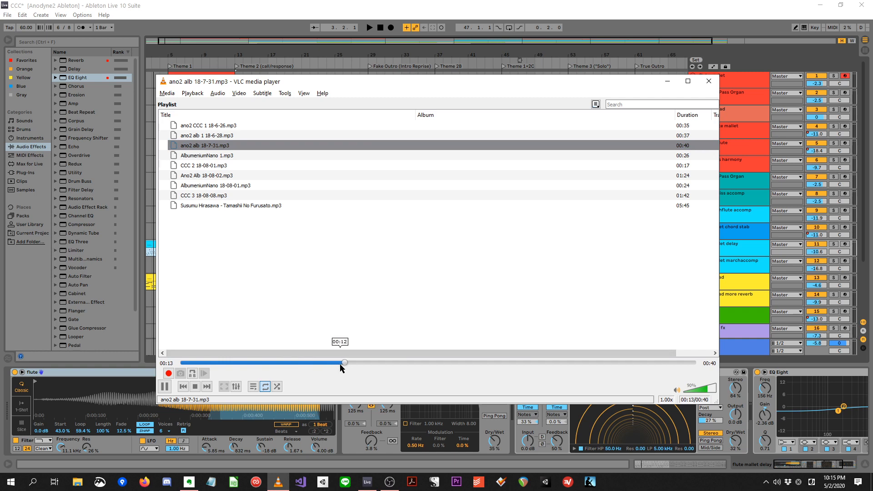
pyautogui.click(711, 393)
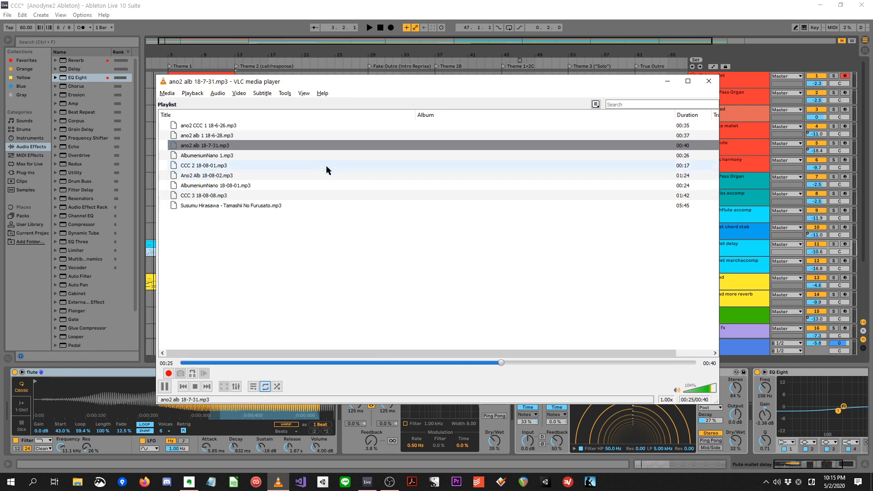
pyautogui.click(256, 146)
pyautogui.press('space')
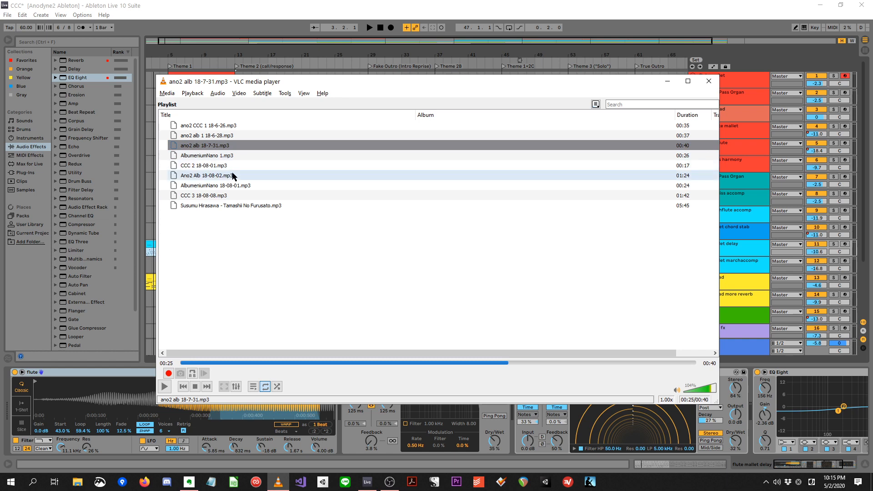
# - Play Ano2 Alb 18-08-02.mp3, skipping forward through its sections to near the end, and pause it
pyautogui.doubleClick(250, 176)
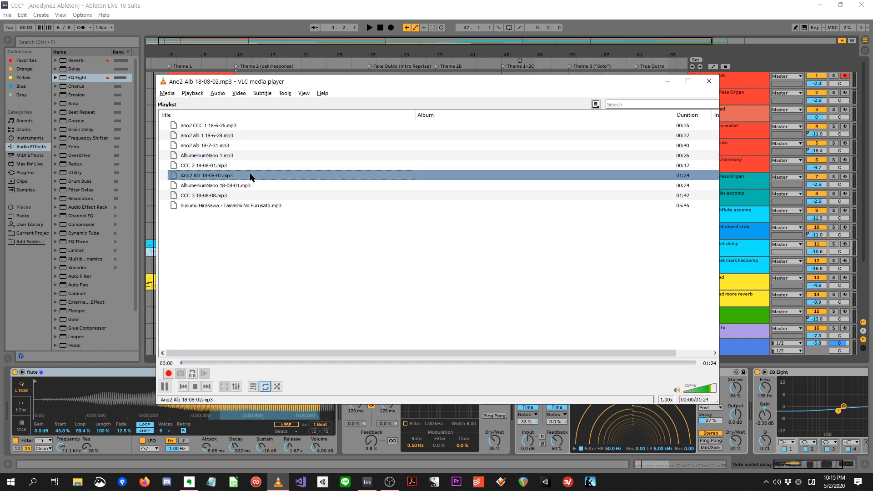
pyautogui.press('space')
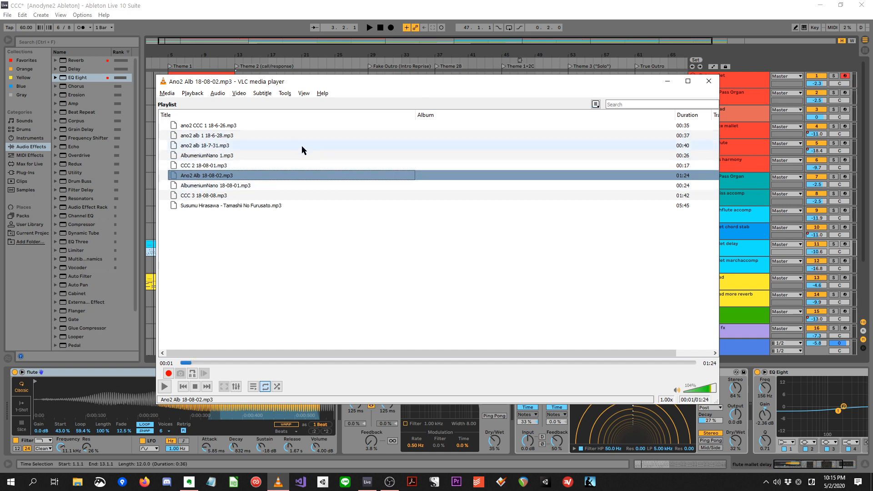
pyautogui.click(164, 387)
pyautogui.click(265, 363)
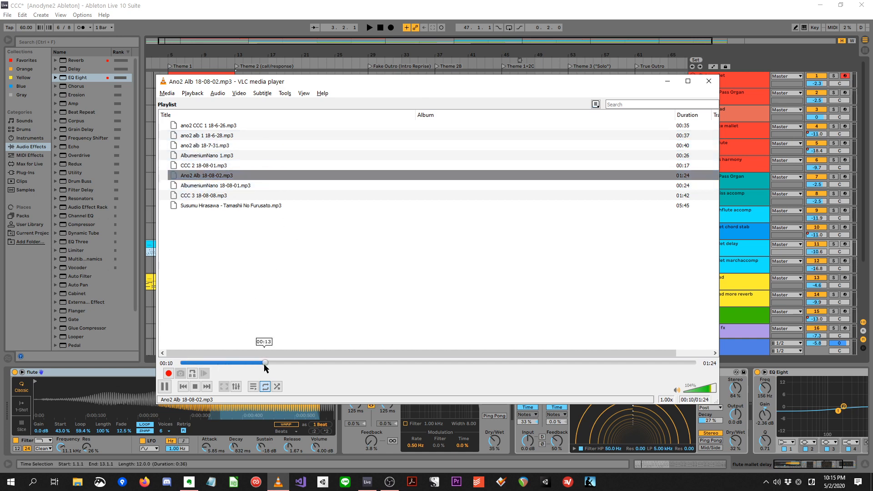
pyautogui.moveTo(264, 365); pyautogui.dragTo(504, 363)
pyautogui.press('space')
pyautogui.click(420, 363)
pyautogui.press('space')
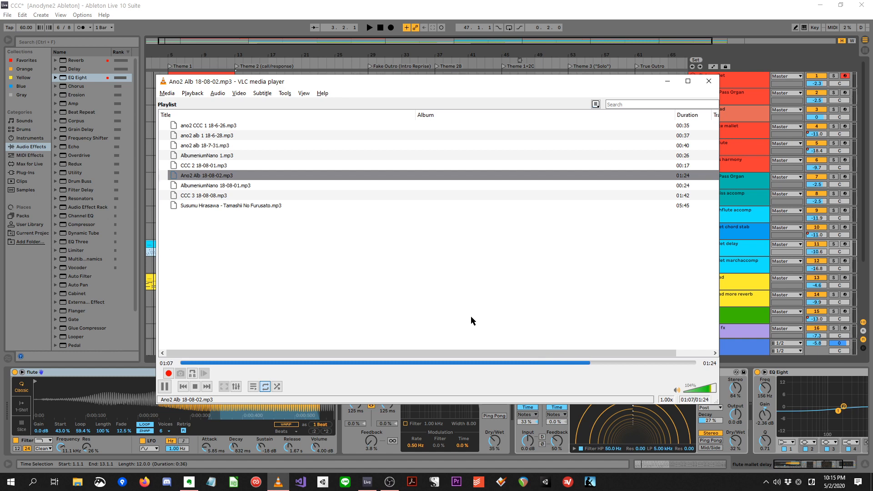
pyautogui.click(615, 363)
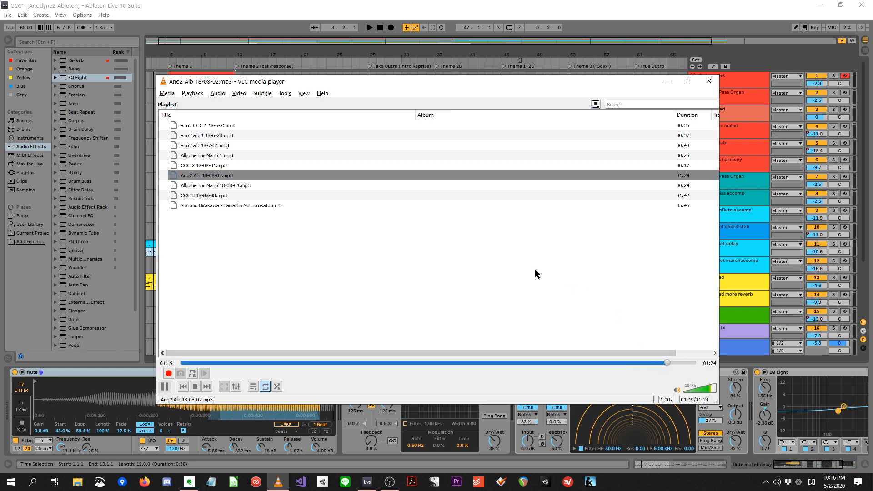
pyautogui.press('space')
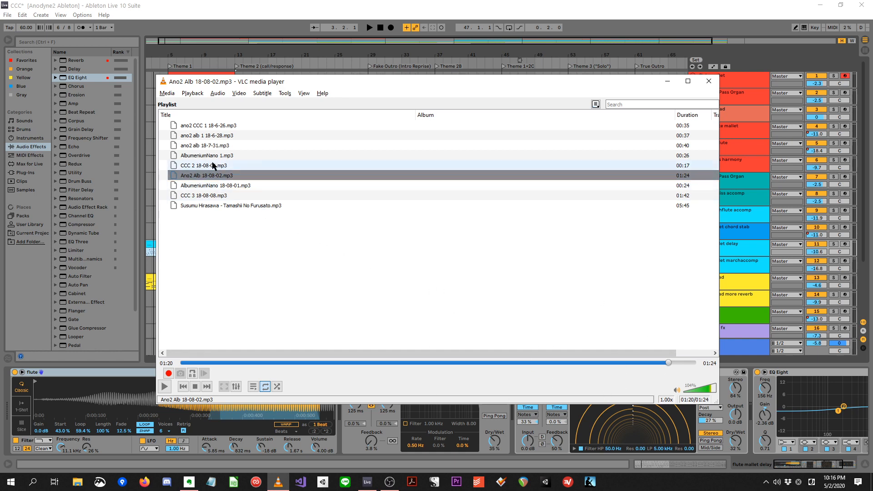
# - Play AlbumeniumNano 18-08-01.mp3, skip ahead to its middle part, listen further, and pause it
pyautogui.click(210, 186)
pyautogui.doubleClick(211, 186)
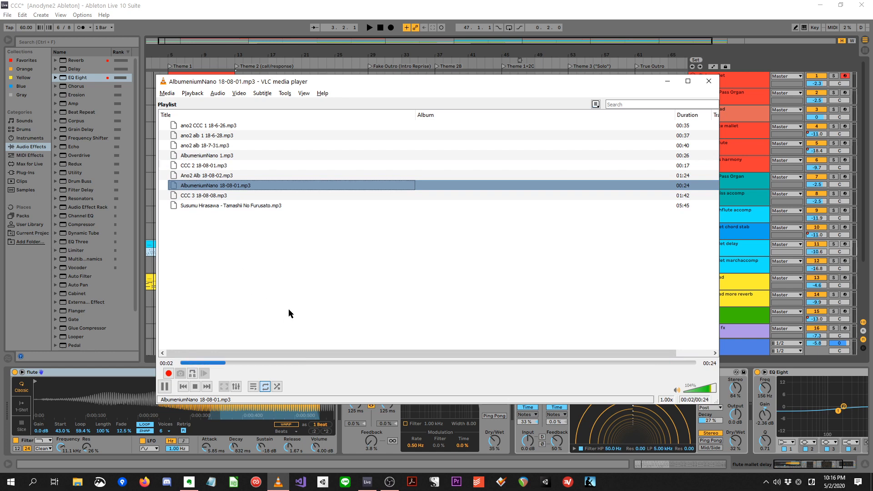
pyautogui.click(360, 363)
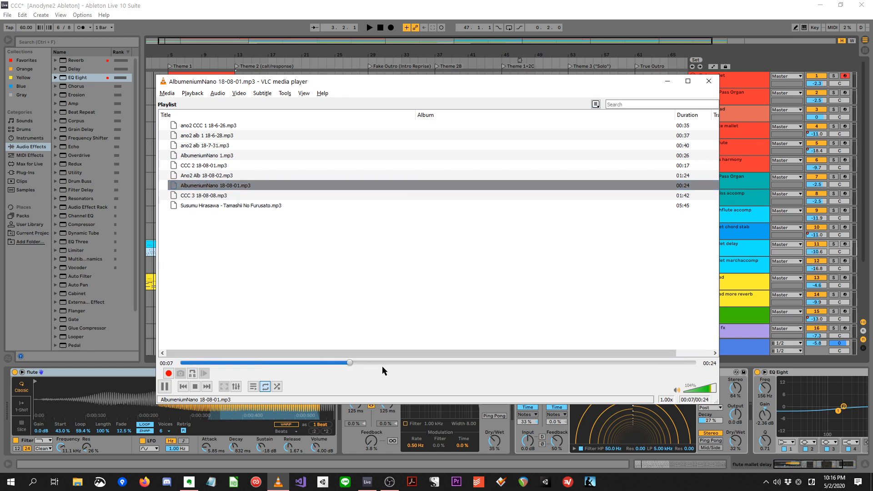
pyautogui.press('space')
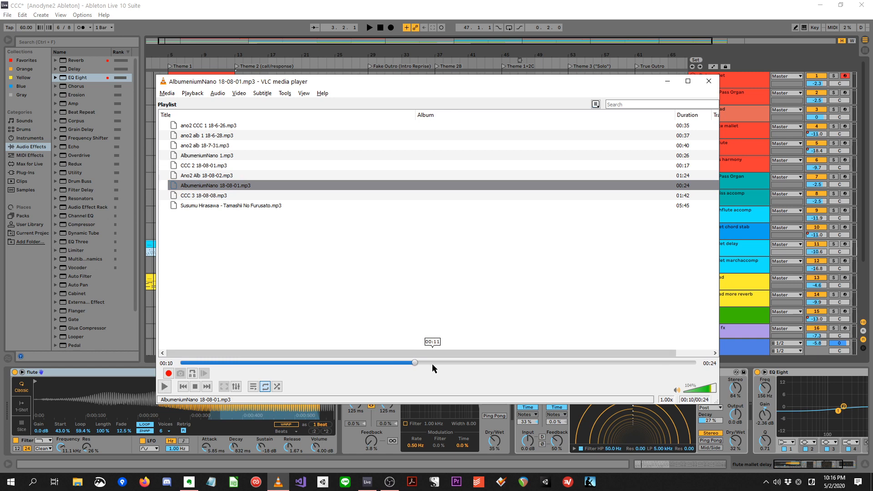
pyautogui.click(484, 355)
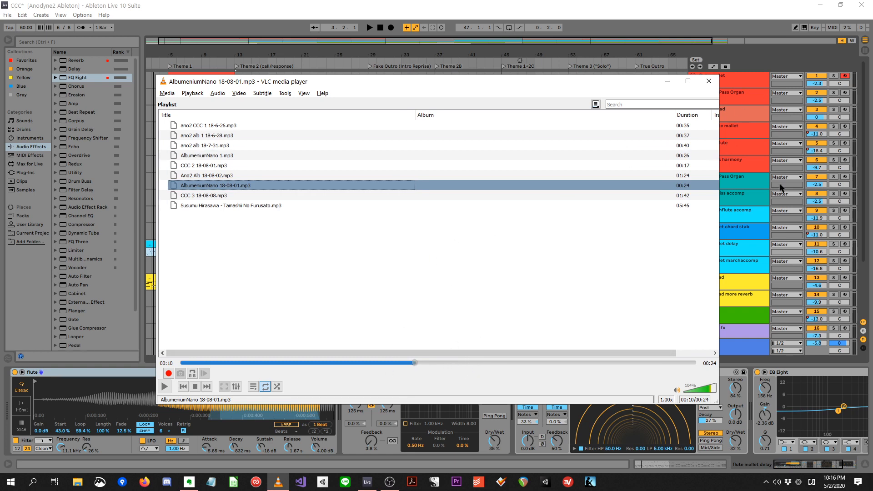
pyautogui.press('space')
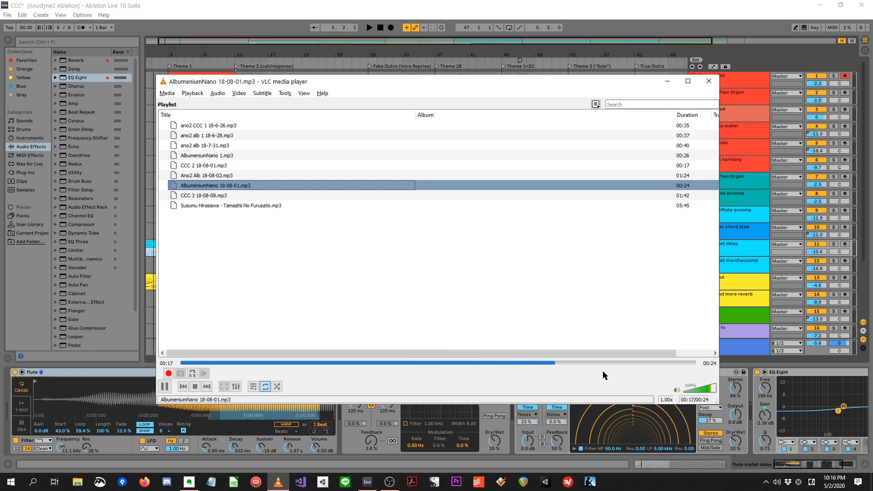
pyautogui.press('space')
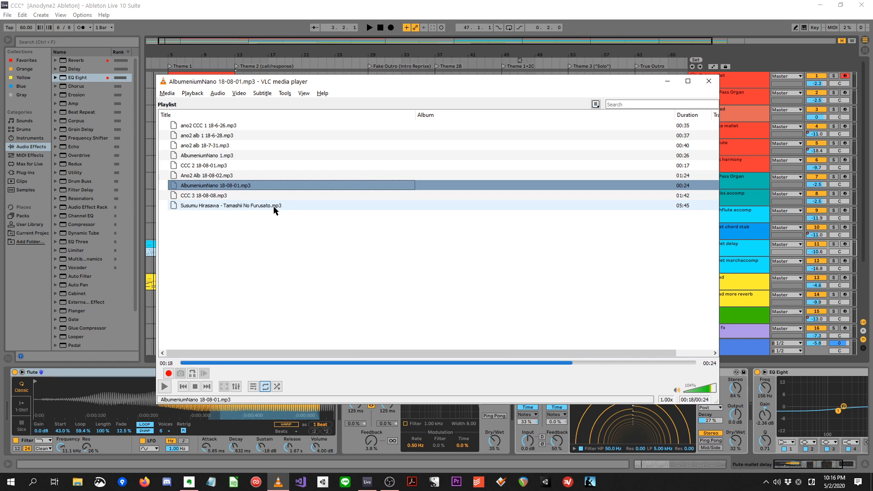
# - Lower the volume to 61%, play Susumu Hirasawa - Tamashii No Furusato.mp3 from a later passage, and pause it
pyautogui.click(221, 208)
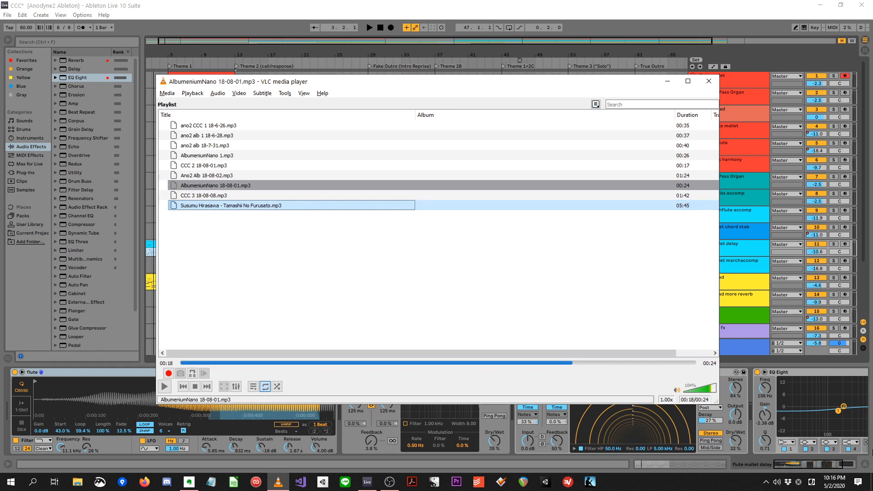
pyautogui.click(701, 388)
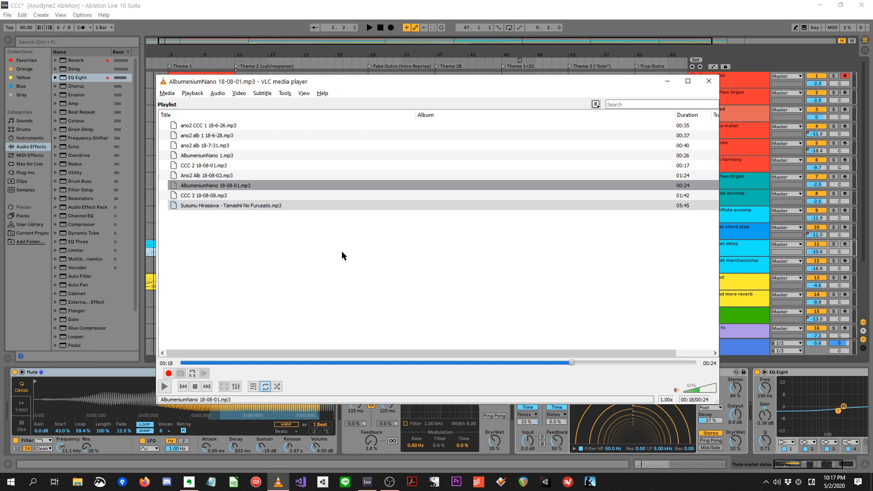
pyautogui.click(256, 205)
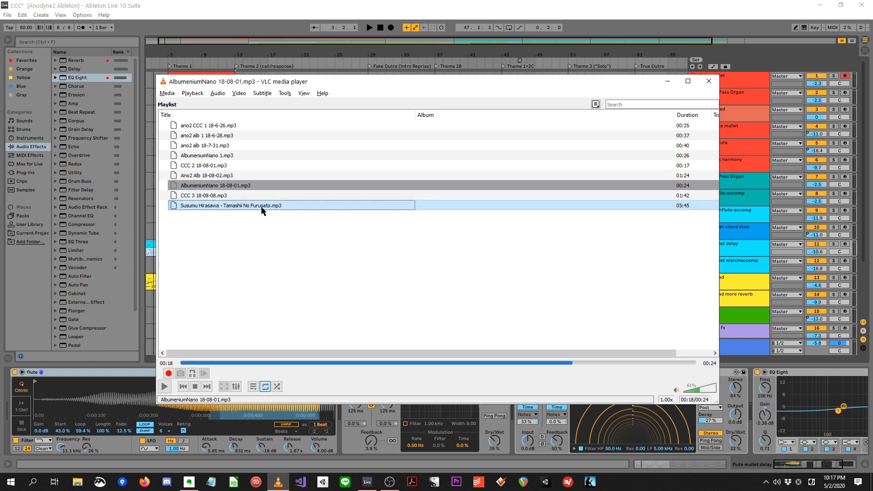
pyautogui.doubleClick(262, 206)
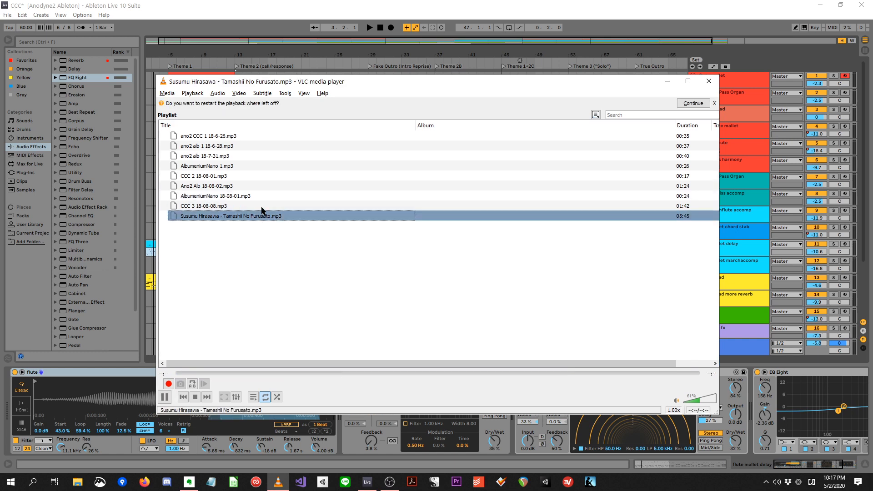
pyautogui.moveTo(274, 374); pyautogui.dragTo(310, 378)
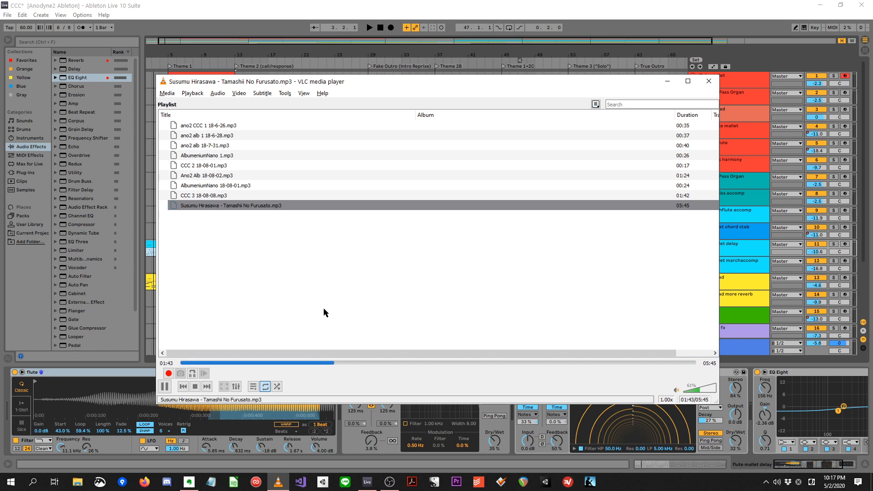
pyautogui.press('space')
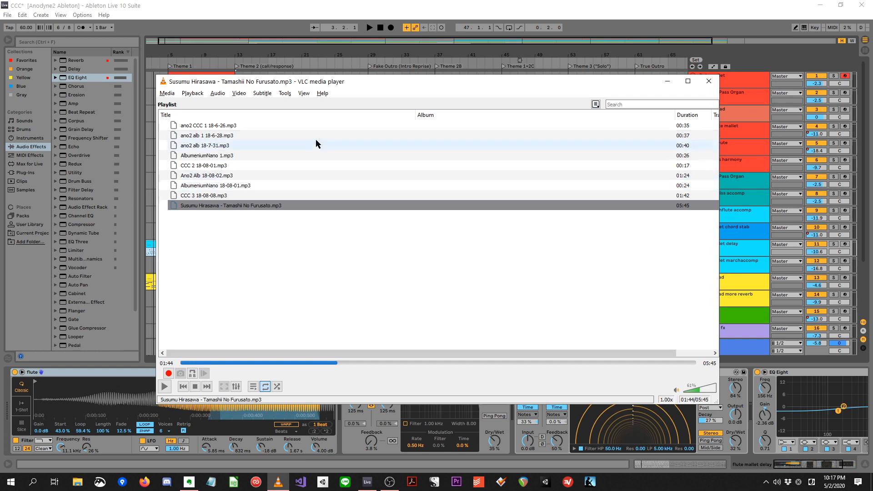
# - Play CCC 3 18-08-08.mp3 from the start and raise the volume to 94%
pyautogui.doubleClick(289, 195)
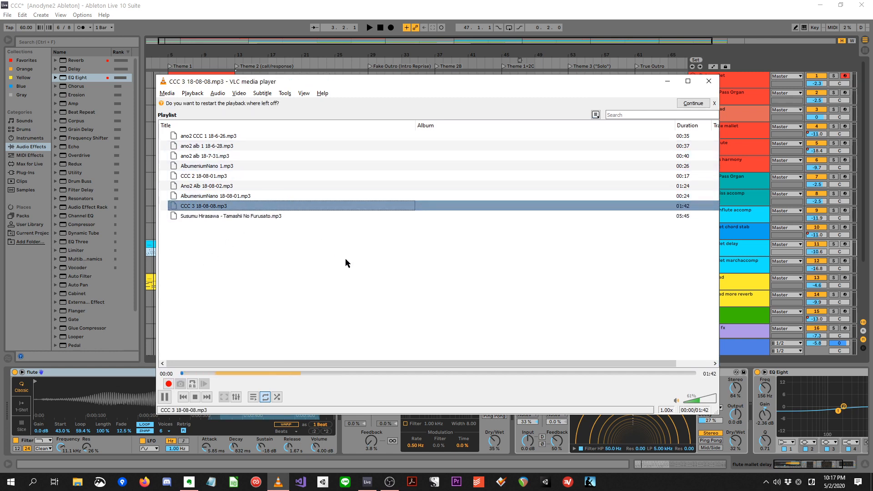
pyautogui.click(706, 401)
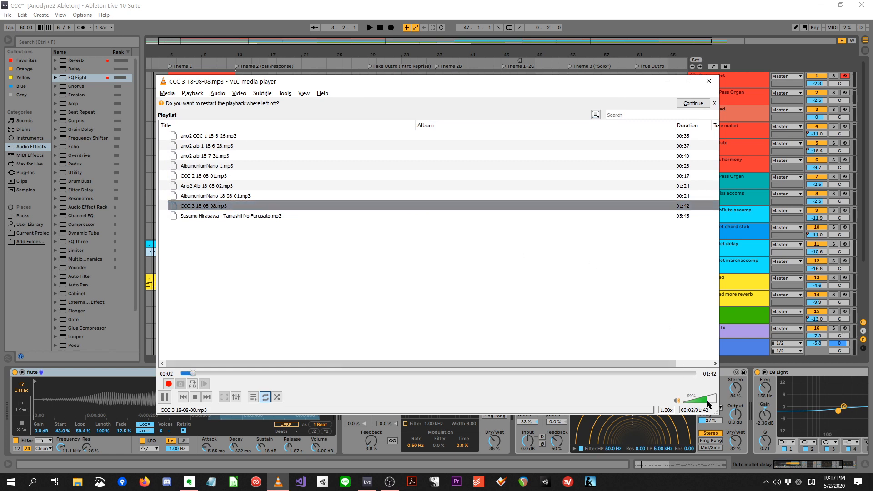
pyautogui.scroll(1, 708, 402)
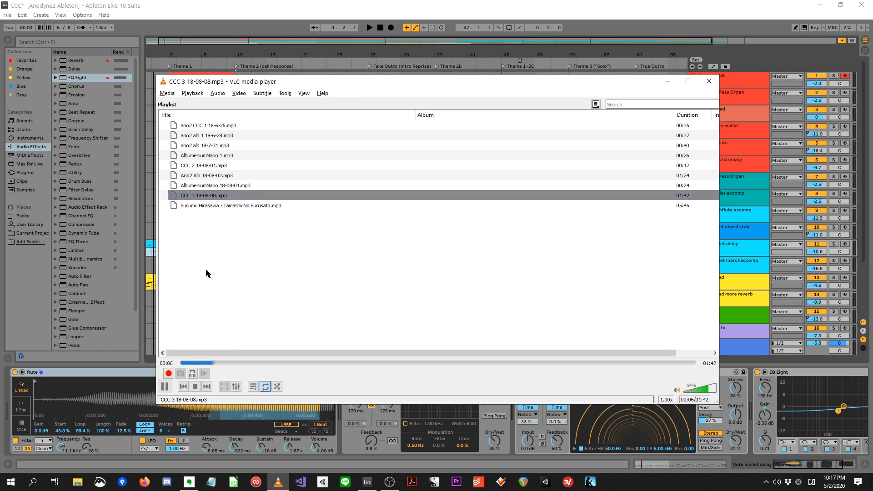
# - Raise the volume to 104% and pause CCC 3 18-08-08.mp3, and play Theme 1 from its flute mallet clip in Ableton Live
pyautogui.scroll(2, 712, 389)
pyautogui.press('space')
pyautogui.hotkey('alt', 'Tab')
pyautogui.click(181, 68)
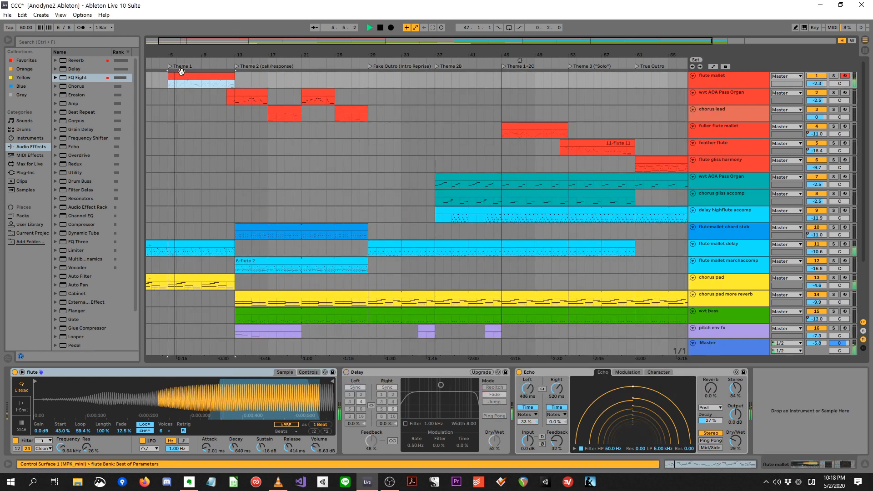
pyautogui.press('space')
# - Switch back to VLC, listen to a further stretch of CCC 3 18-08-08.mp3, and pause it
pyautogui.hotkey('alt', 'Tab')
pyautogui.press('space')
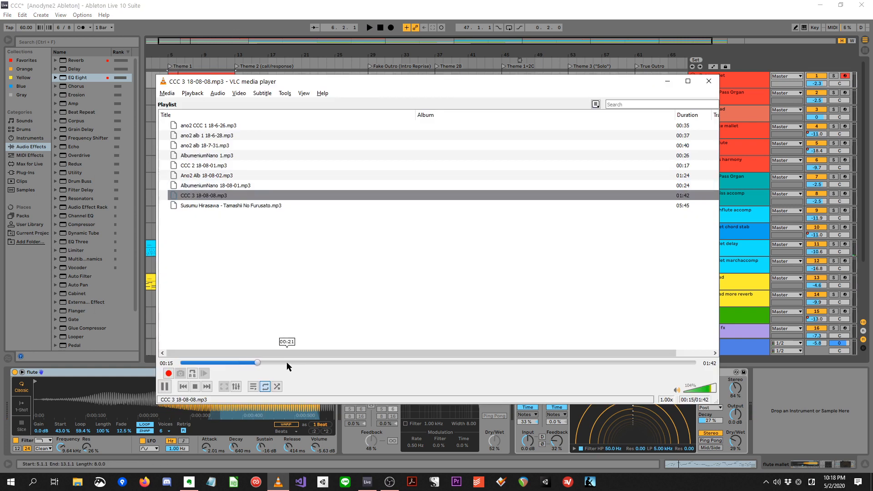
pyautogui.press('space')
# - Switch to Ableton Live and audition the opening flute mallet delay clip and the flutemallet chord stab clip in Theme 2
pyautogui.hotkey('alt', 'Tab')
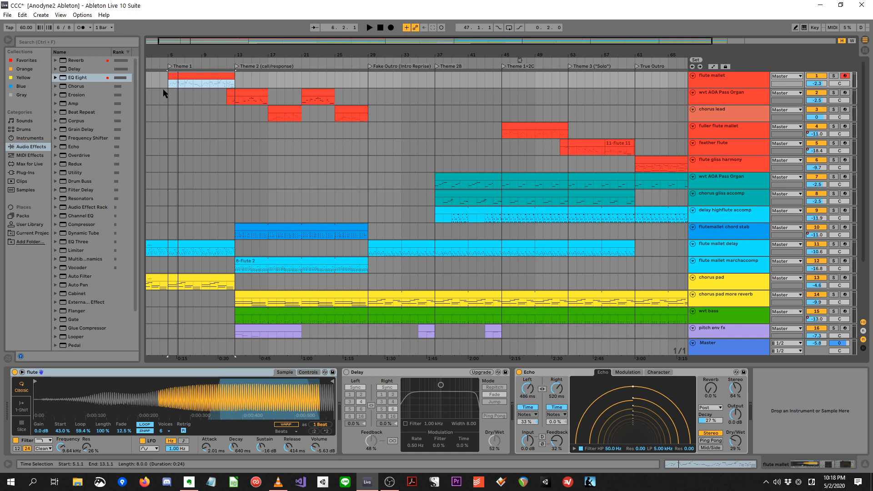
pyautogui.click(167, 75)
pyautogui.press('space')
pyautogui.click(178, 251)
pyautogui.press('space')
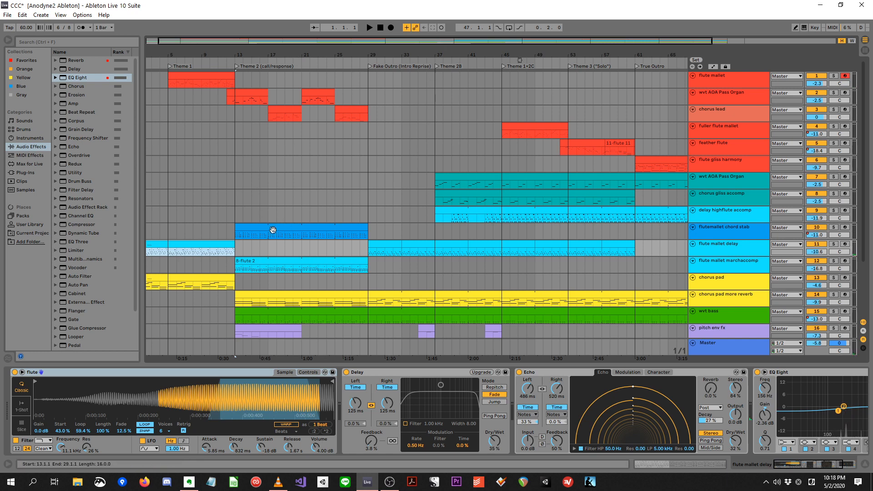
pyautogui.press('space')
pyautogui.click(253, 227)
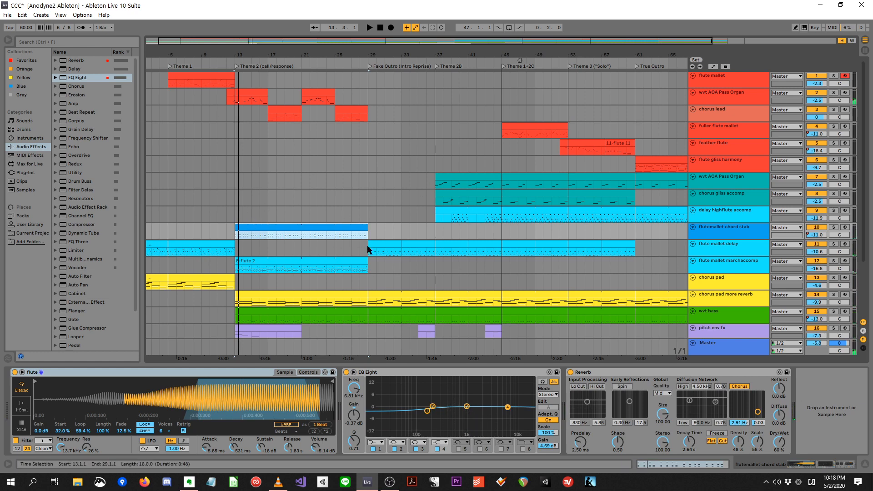
# - Switch to VLC, play CCC 3 18-08-08.mp3 from about 00:22, skip further ahead, and pause it
pyautogui.hotkey('alt', 'Tab')
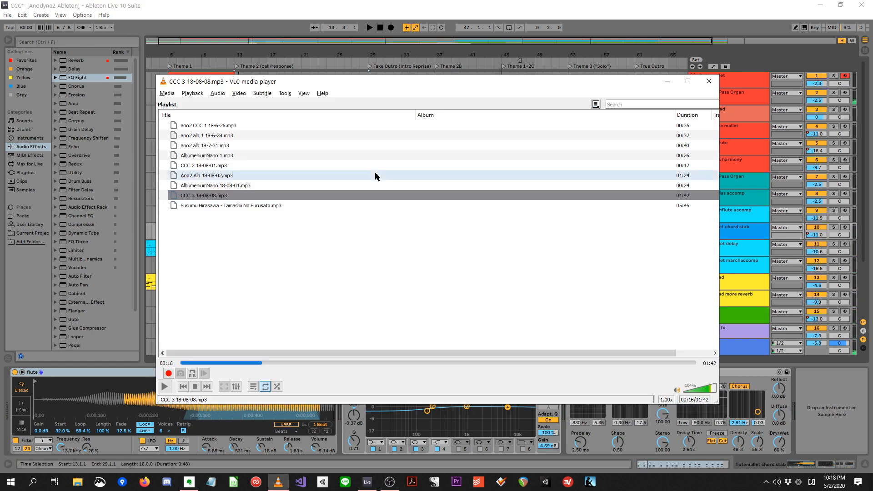
pyautogui.click(290, 362)
pyautogui.press('space')
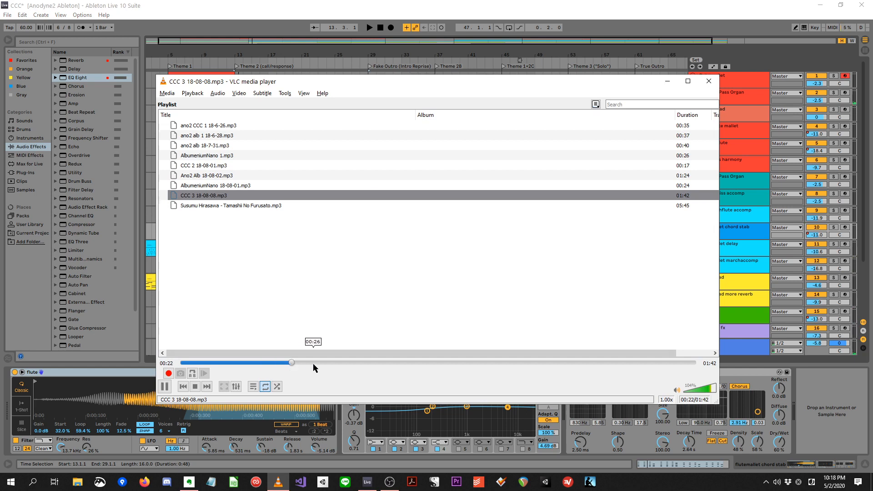
pyautogui.click(380, 363)
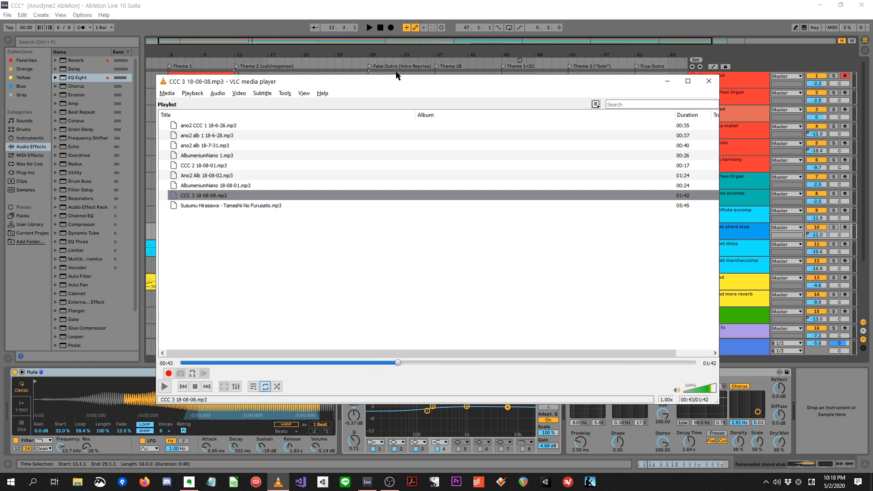
# - Switch to Ableton Live and examine the whole arrangement, from Theme 1 to the render end and down to the lake sample track
pyautogui.click(329, 3)
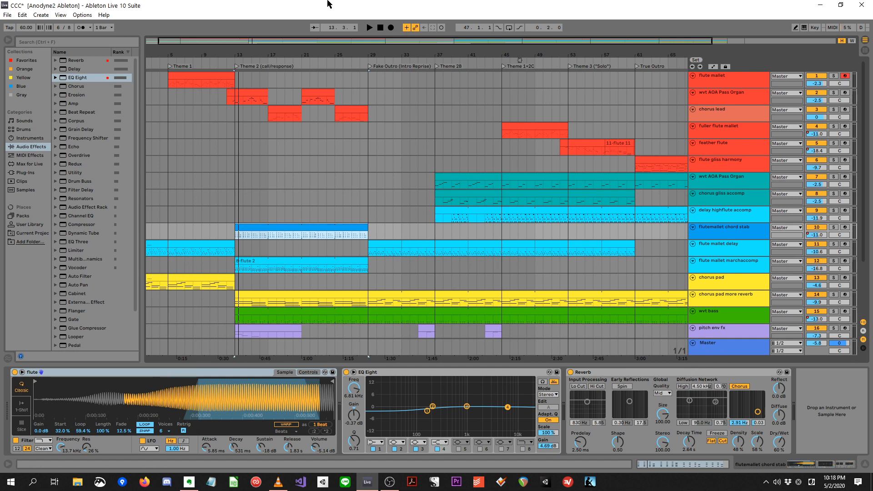
pyautogui.moveTo(555, 56); pyautogui.dragTo(521, 52)
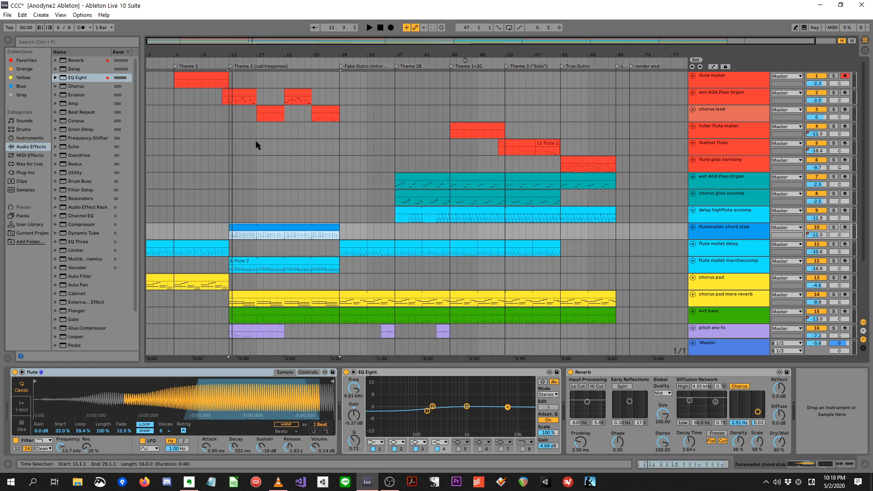
pyautogui.click(161, 251)
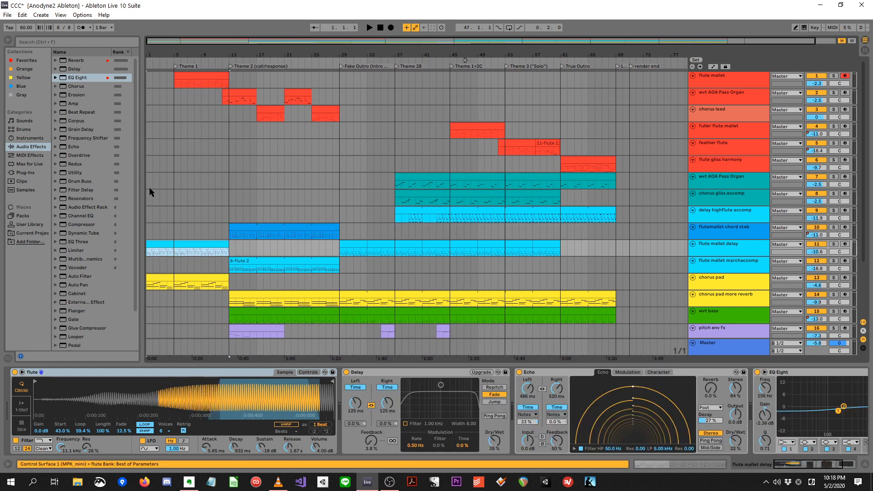
pyautogui.moveTo(174, 45); pyautogui.dragTo(191, 61)
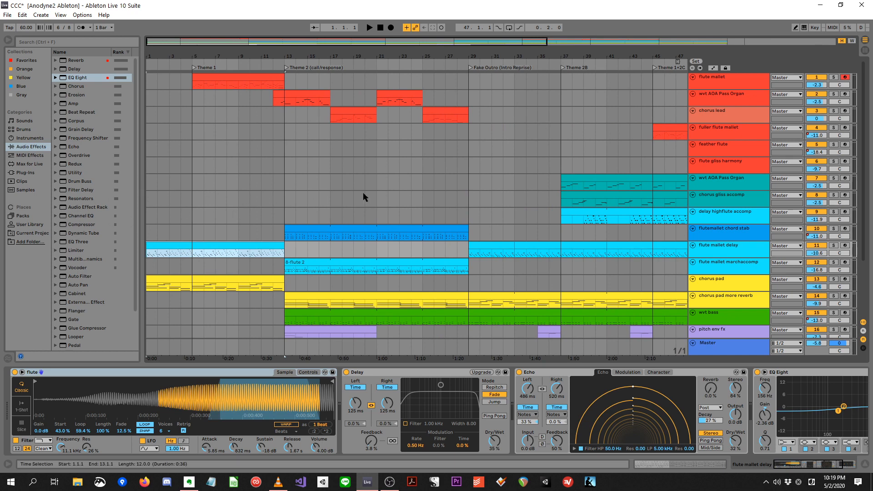
pyautogui.moveTo(425, 58); pyautogui.dragTo(556, 50)
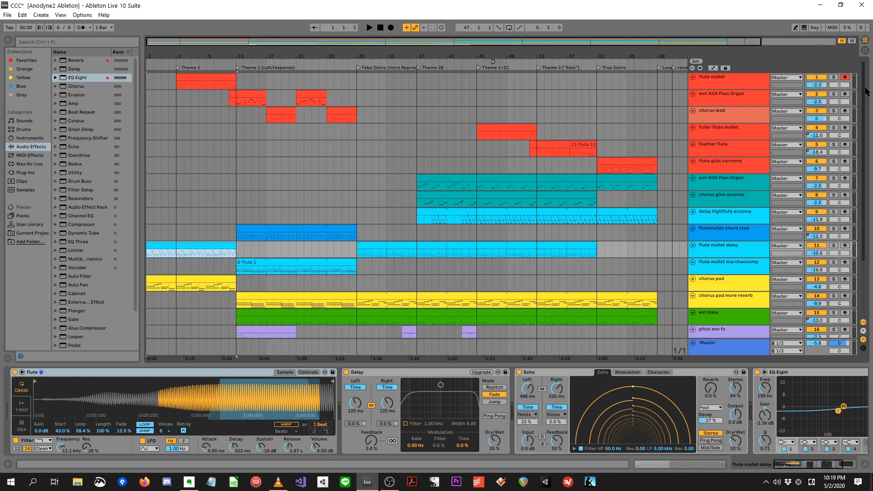
pyautogui.moveTo(867, 78)
pyautogui.mouseDown()
pyautogui.moveTo(872, 145)
pyautogui.moveTo(869, 87)
pyautogui.mouseUp()
pyautogui.moveTo(864, 92); pyautogui.dragTo(870, 136)
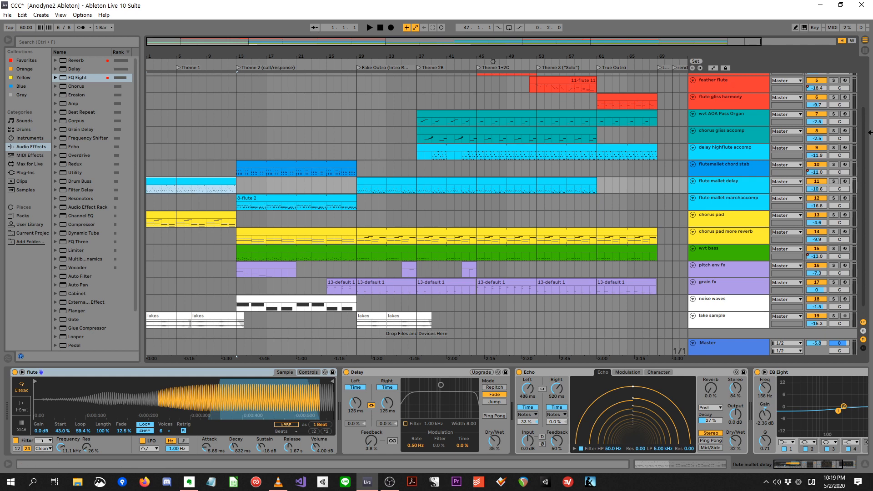
pyautogui.moveTo(865, 146)
pyautogui.mouseDown()
pyautogui.moveTo(859, 105)
pyautogui.moveTo(871, 148)
pyautogui.mouseUp()
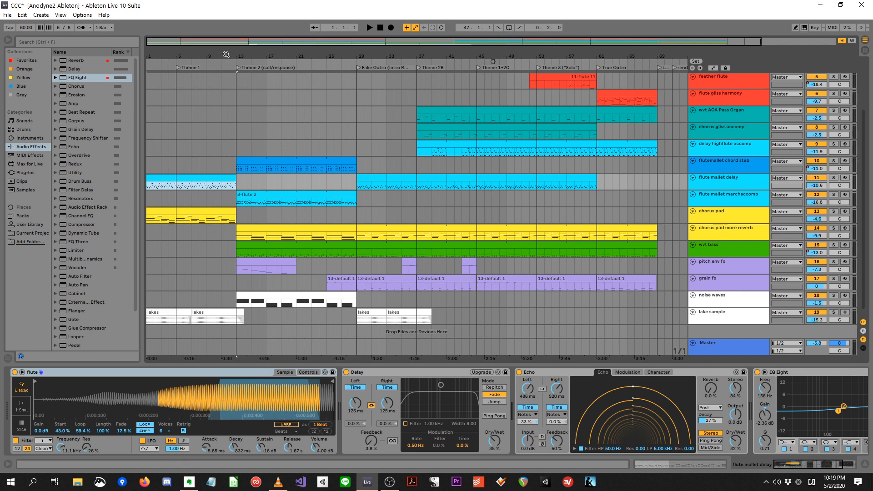
pyautogui.moveTo(227, 55); pyautogui.dragTo(418, 51)
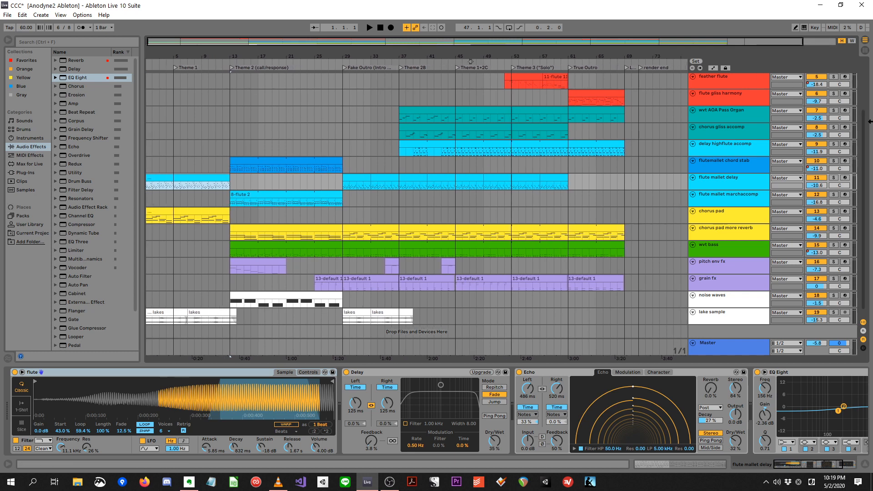
pyautogui.moveTo(867, 128); pyautogui.dragTo(868, 72)
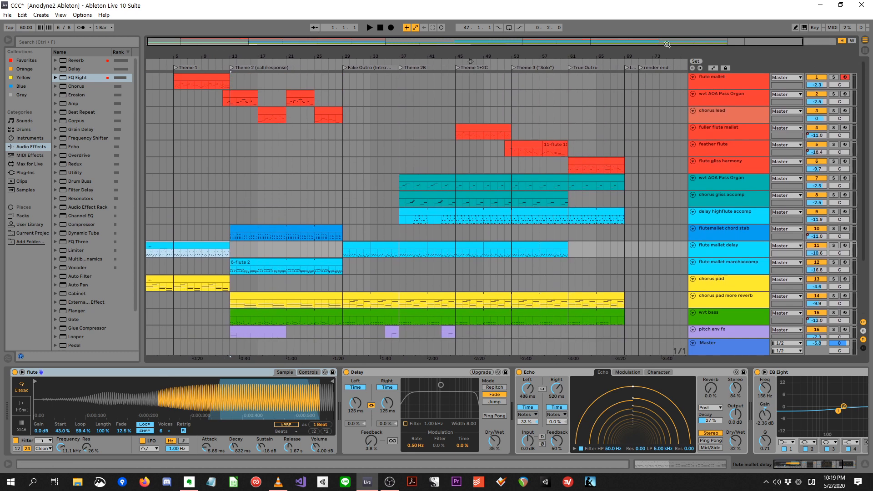
pyautogui.moveTo(197, 59); pyautogui.dragTo(197, 55)
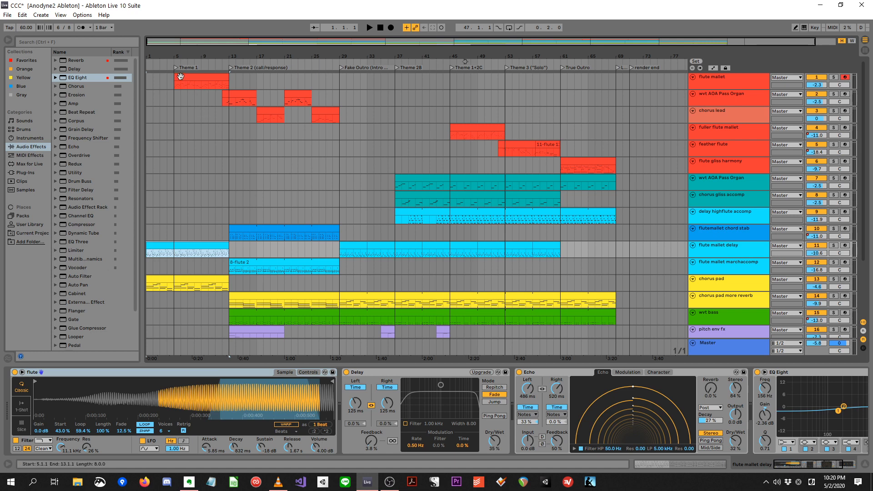
# - Play Theme 1 from the start of the flute mallet clip at bar 5 and stop playback
pyautogui.click(180, 76)
pyautogui.press('space')
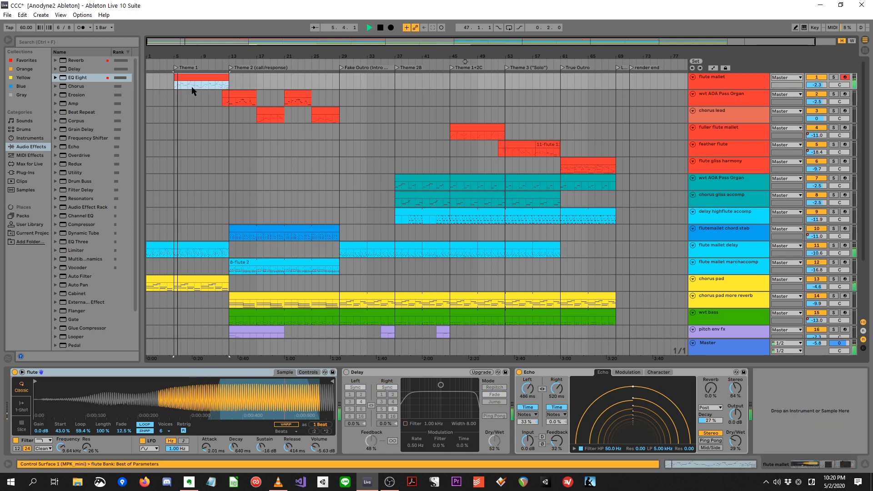
pyautogui.press('space')
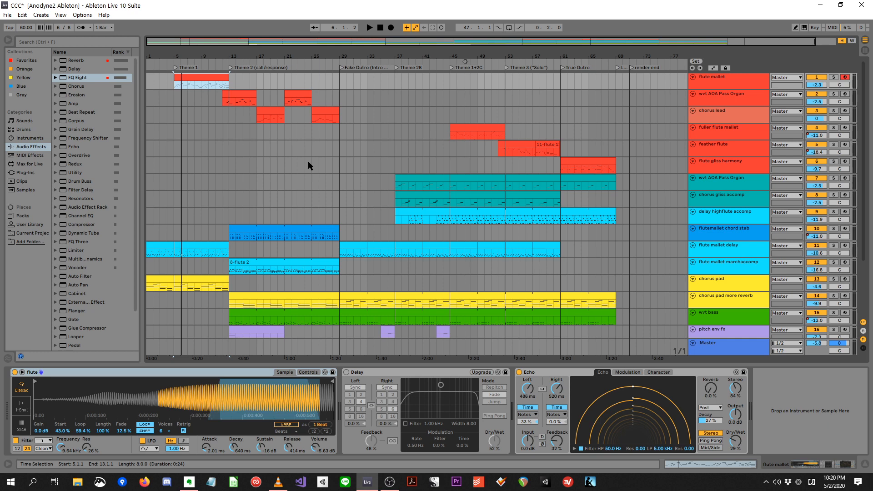
# - Compare the call and response clips on wvt AOA Pass Organ and chorus lead, and play from the organ clip at bar 12
pyautogui.click(236, 94)
pyautogui.click(262, 113)
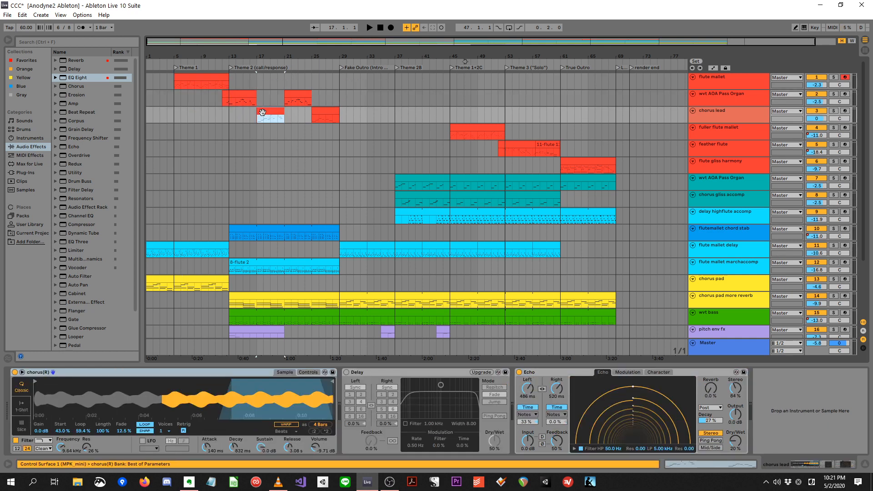
pyautogui.click(240, 96)
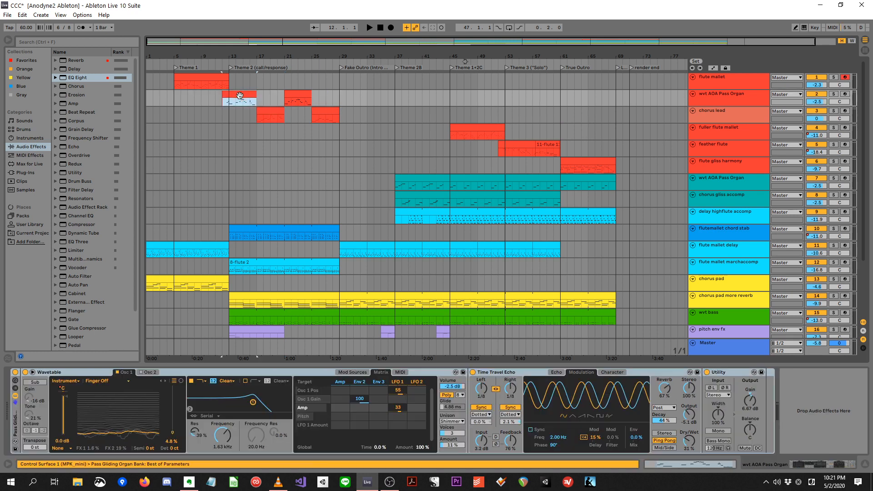
pyautogui.click(266, 110)
pyautogui.click(243, 94)
pyautogui.press('space')
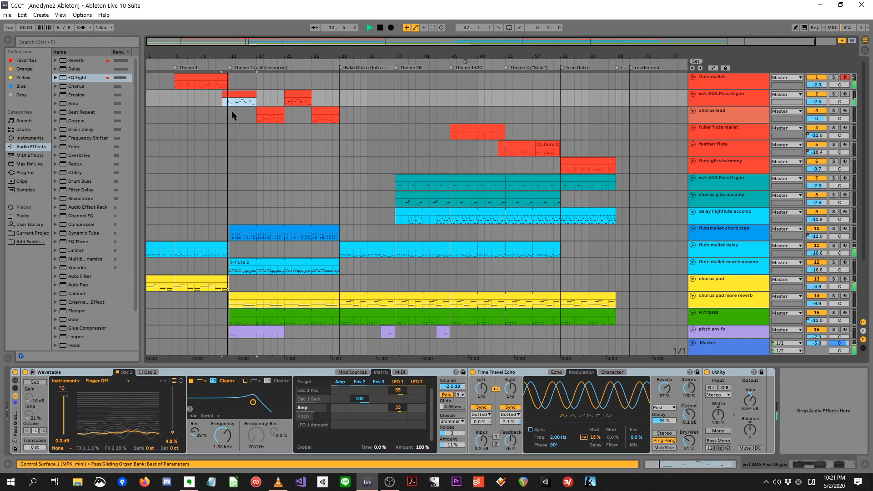
pyautogui.press('space')
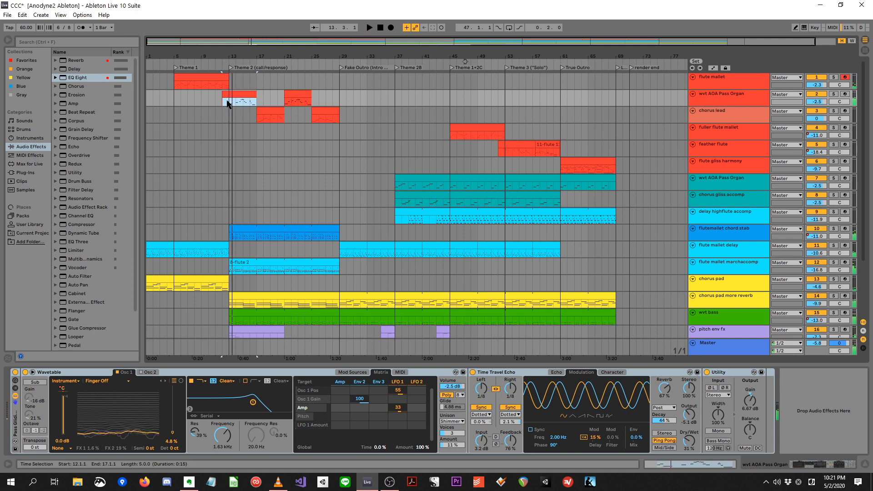
# - Play Theme 2 from bar 13 through its first few bars and stop playback
pyautogui.click(231, 112)
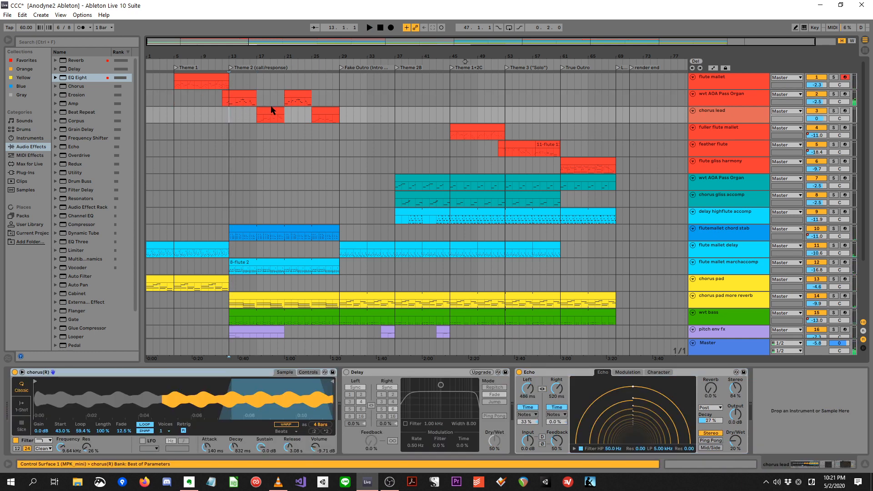
pyautogui.press('space')
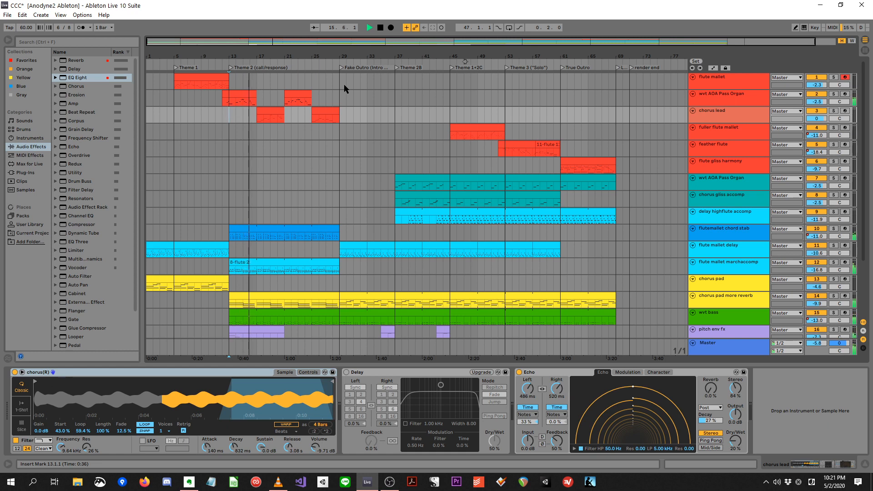
pyautogui.press('space')
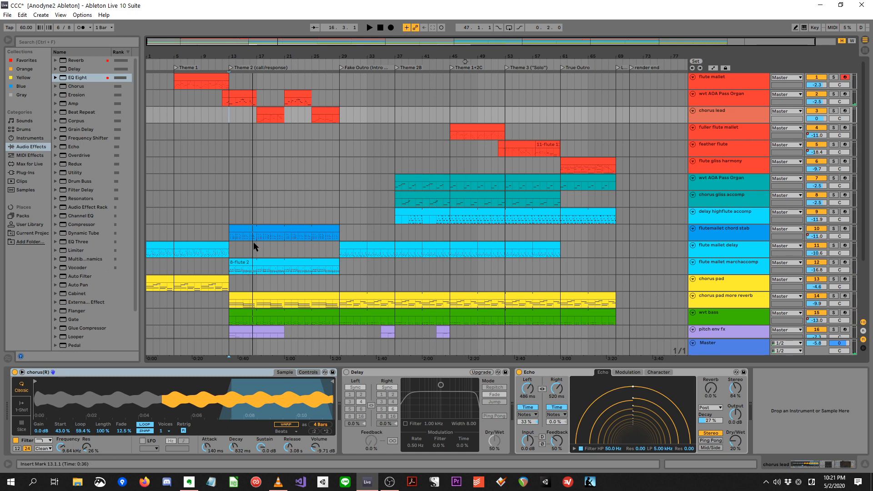
# - Replay the start of Theme 2 while viewing the Master track's EQ Eight spectrum, and display the devices of the pitch env fx track
pyautogui.click(723, 341)
pyautogui.press('space')
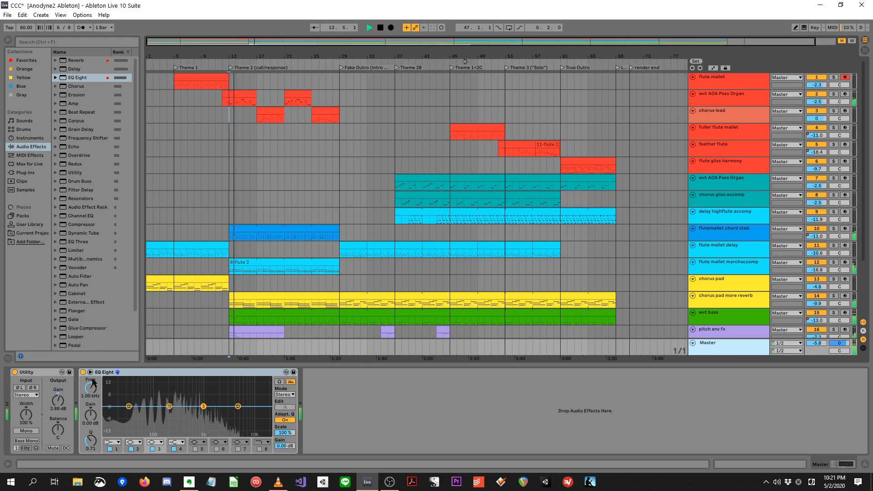
pyautogui.press('space')
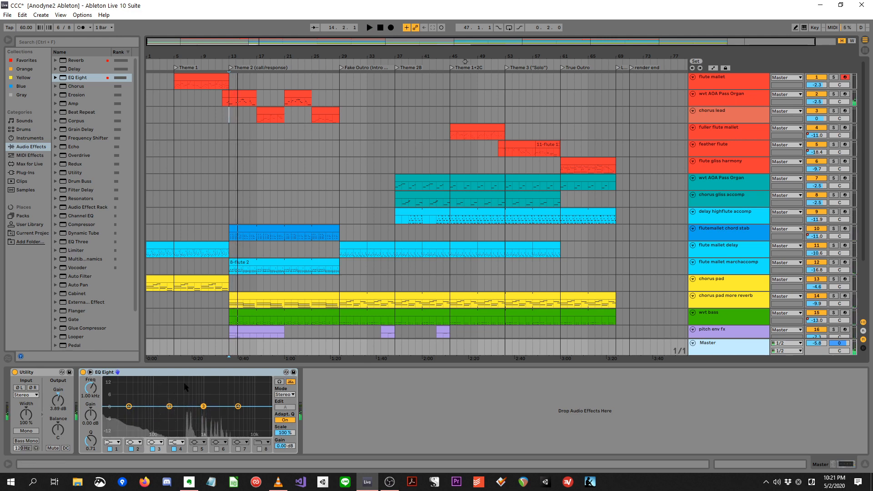
pyautogui.click(725, 330)
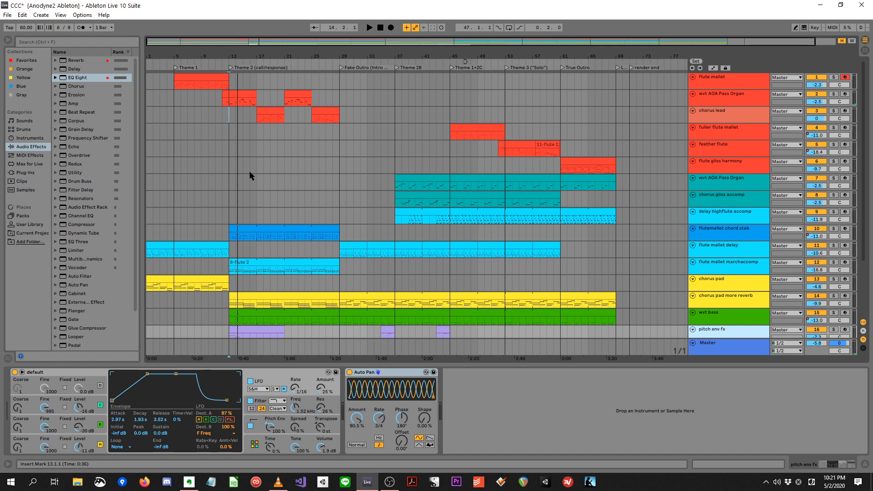
pyautogui.press('space')
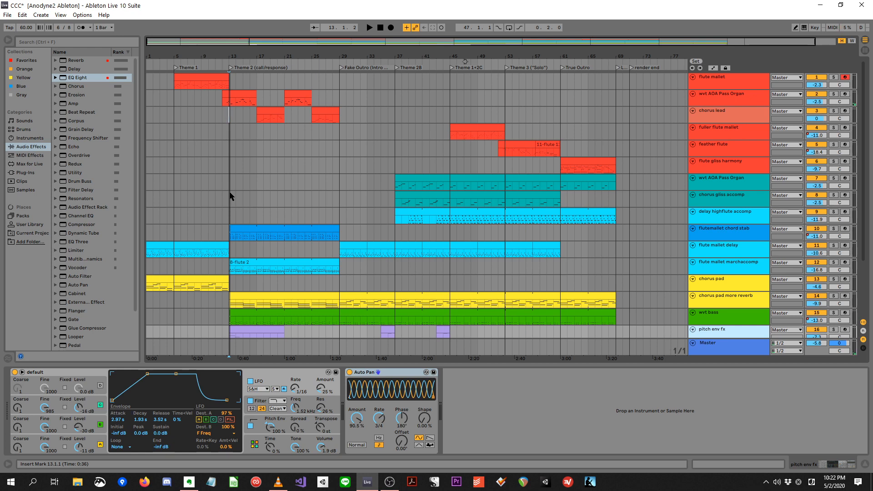
# - Solo the wvt bass track, and open its Theme 2 clip in the note editor and play it
pyautogui.click(237, 314)
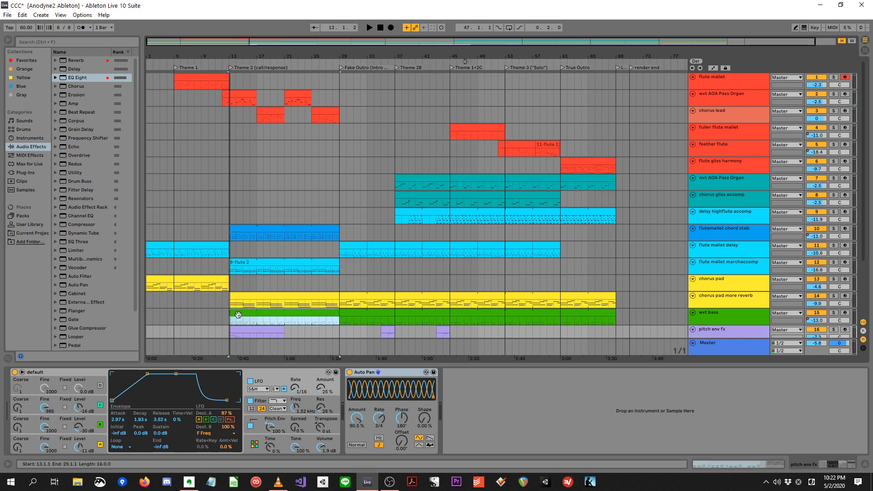
pyautogui.press('space')
pyautogui.click(833, 313)
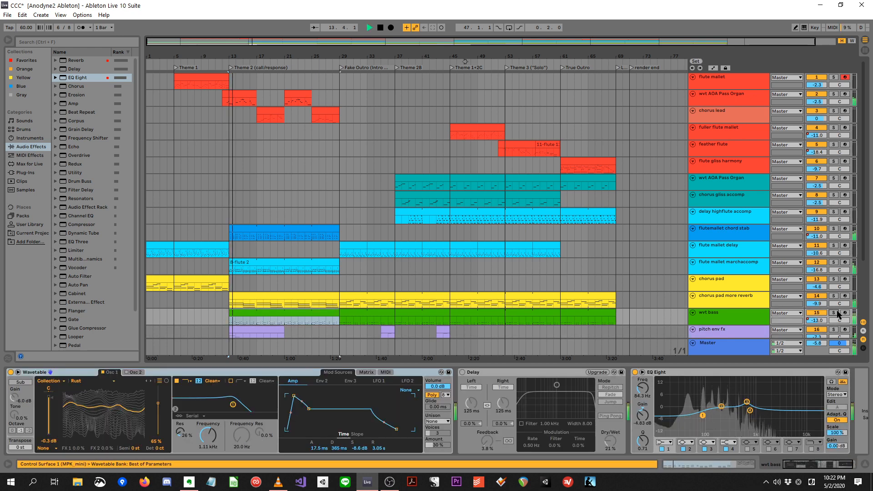
pyautogui.press('space')
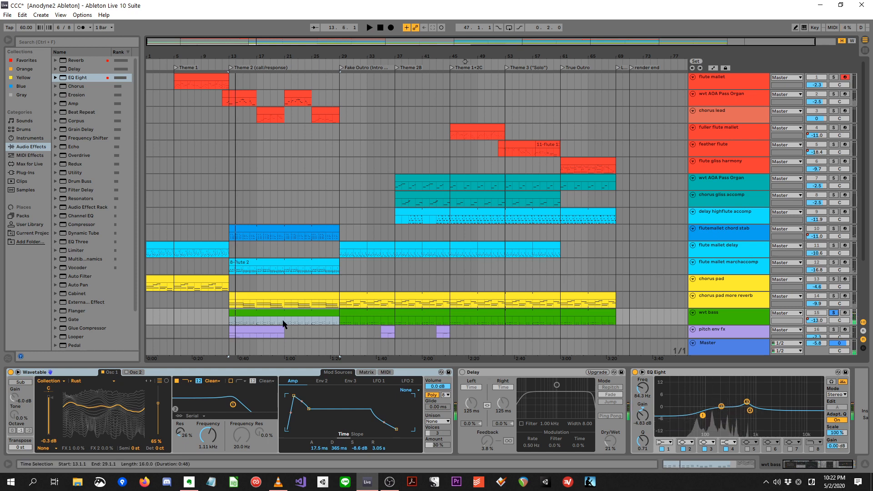
pyautogui.doubleClick(254, 311)
pyautogui.press('space')
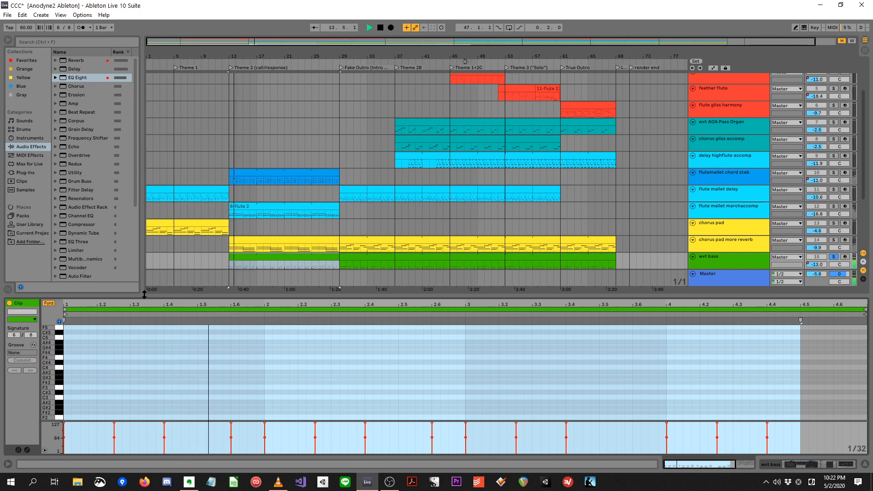
# - Show the low notes of the soloed wvt bass clip in the note editor and replay its opening bars
pyautogui.moveTo(49, 365); pyautogui.dragTo(48, 325)
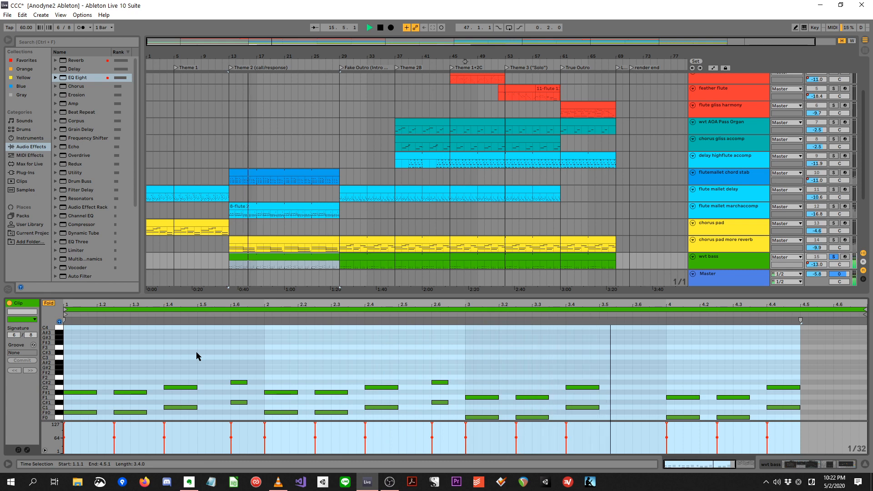
pyautogui.press('space')
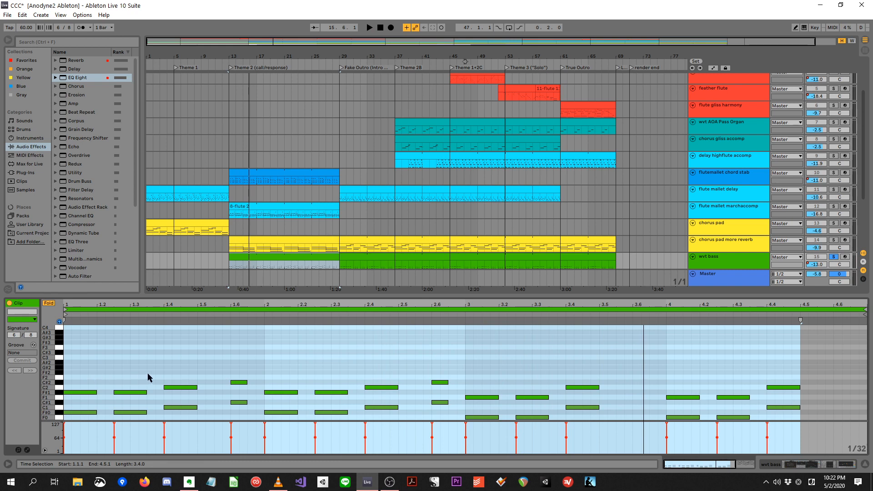
pyautogui.press('space')
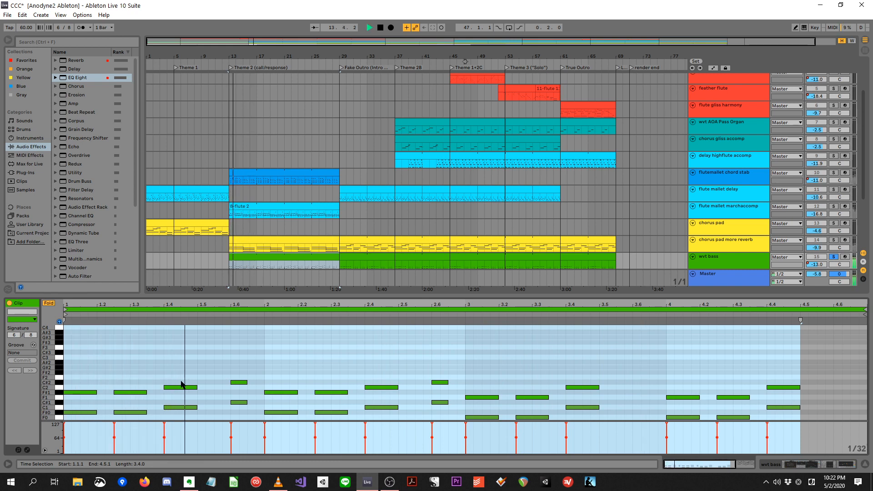
pyautogui.press('space')
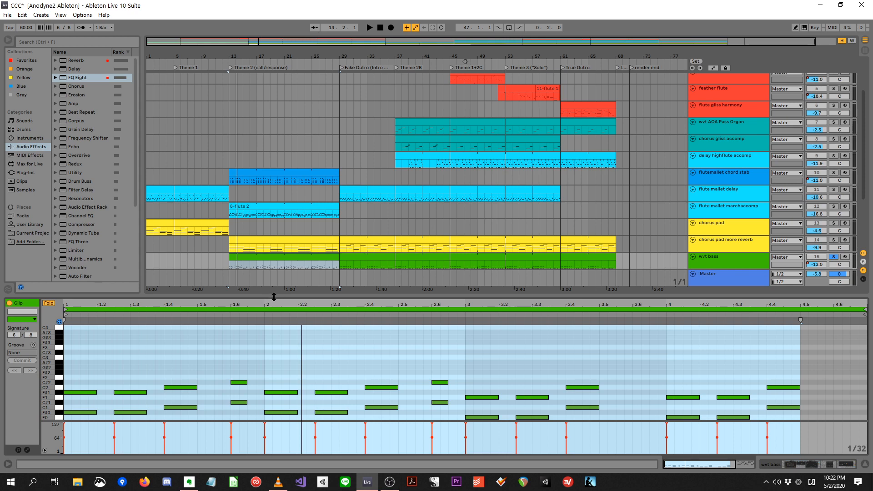
# - Enlarge the arrangement view, replay the start of Theme 2, unsolo the wvt bass track and stop playback
pyautogui.moveTo(272, 296); pyautogui.dragTo(282, 364)
pyautogui.press('space')
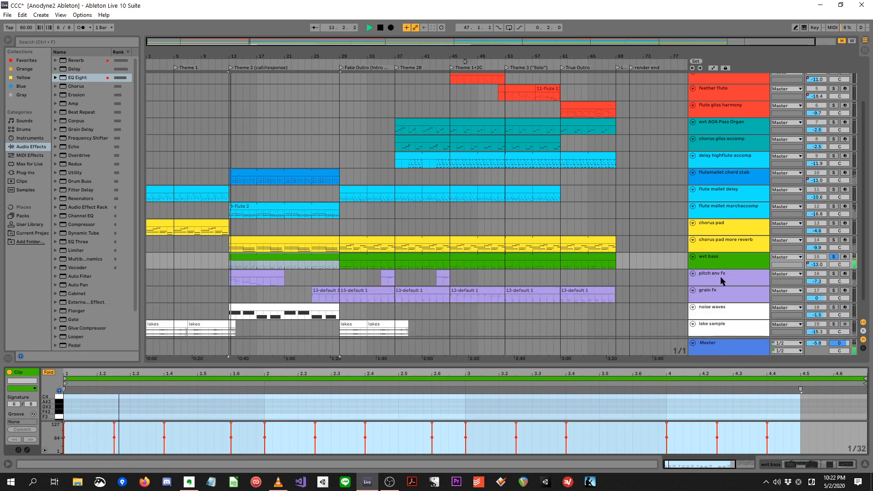
pyautogui.click(553, 241)
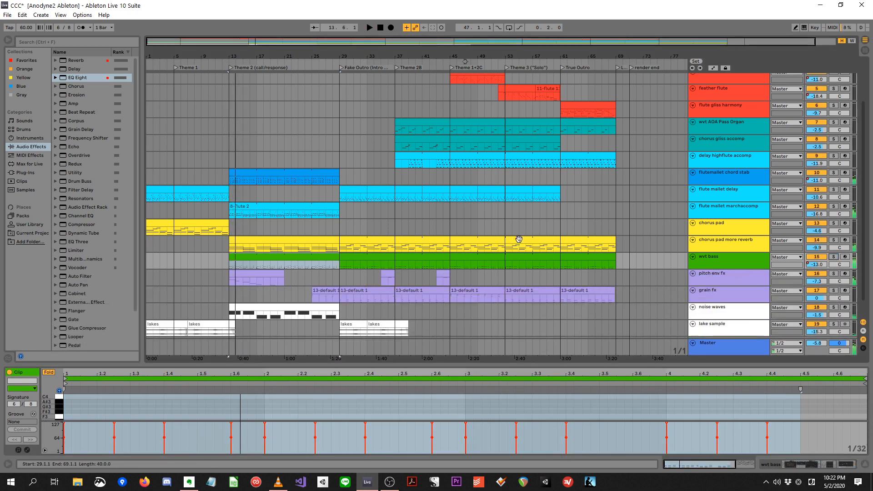
pyautogui.press('space')
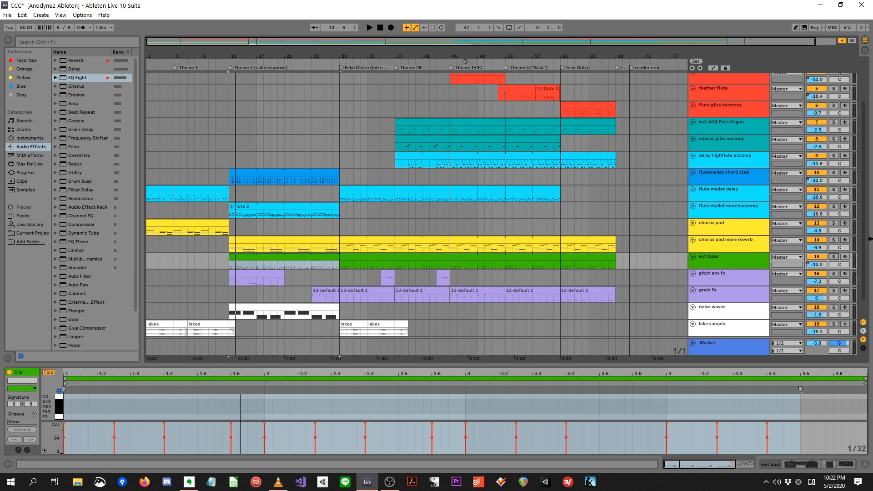
# - Play the second half of Theme 1 from bar 9 up to the organ entry before Theme 2, and stop playback
pyautogui.scroll(1, 866, 248)
pyautogui.scroll(3, 867, 248)
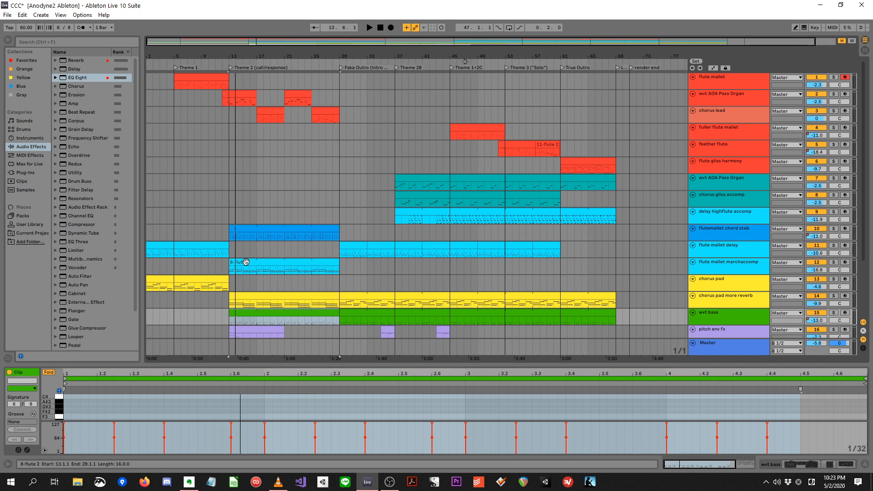
pyautogui.click(201, 93)
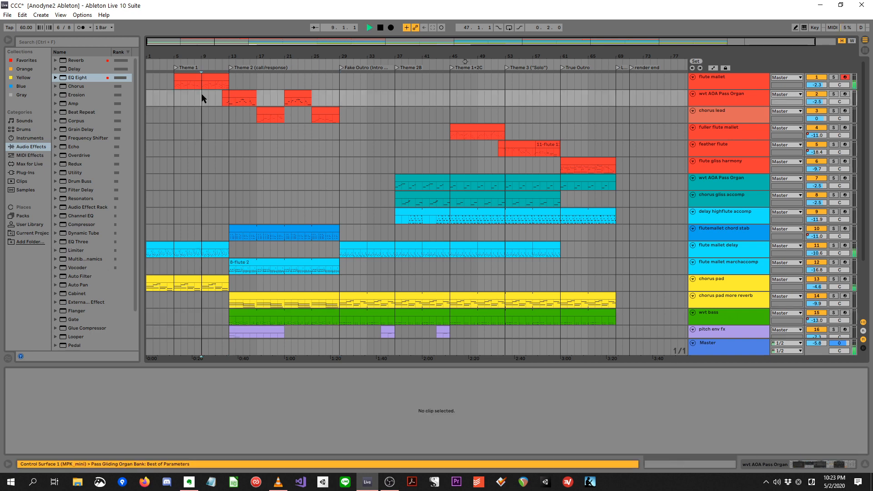
pyautogui.press('space')
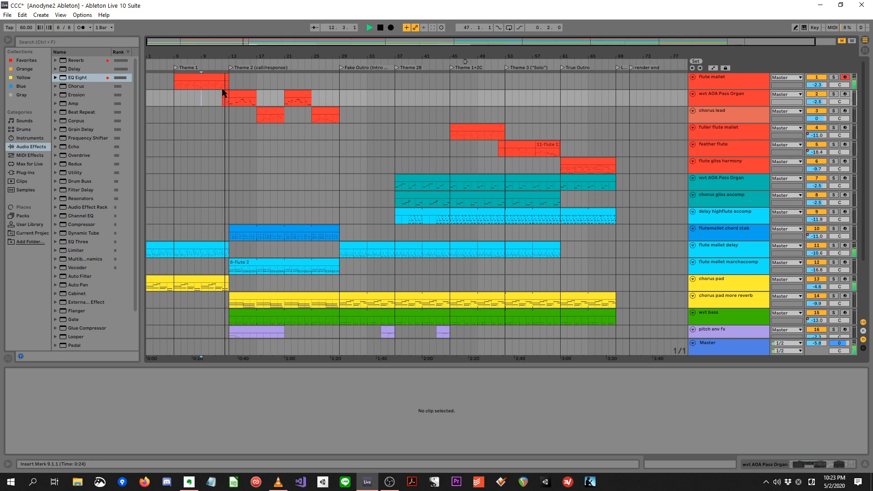
pyautogui.press('space')
# - Open the flute mallet clip of Theme 1 in an enlarged note editor and play its opening
pyautogui.click(191, 77)
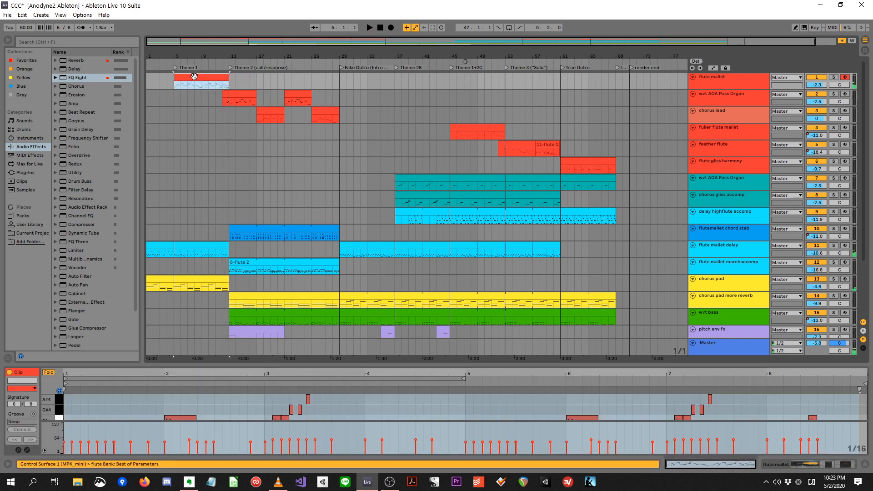
pyautogui.moveTo(319, 365); pyautogui.dragTo(321, 246)
pyautogui.press('space')
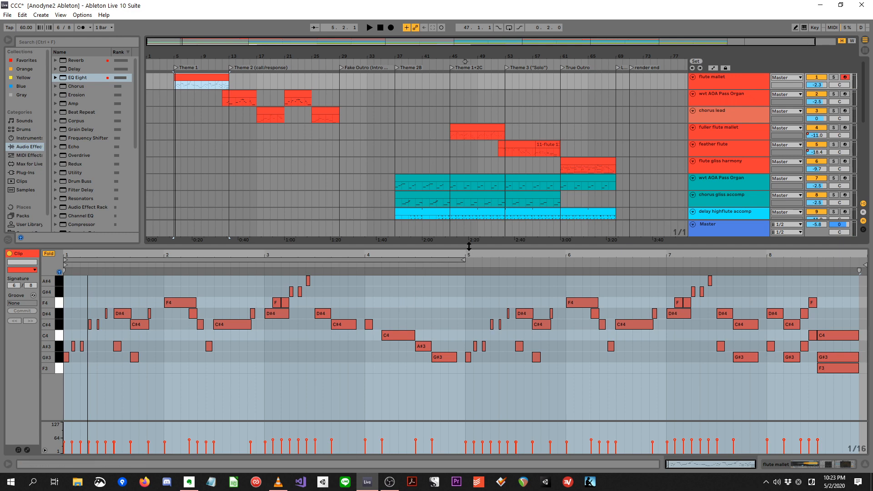
# - Open the chorus pad clip starting at bar 1 and enlarge the note editor to show all of its chord notes
pyautogui.moveTo(469, 247); pyautogui.dragTo(499, 347)
pyautogui.click(216, 285)
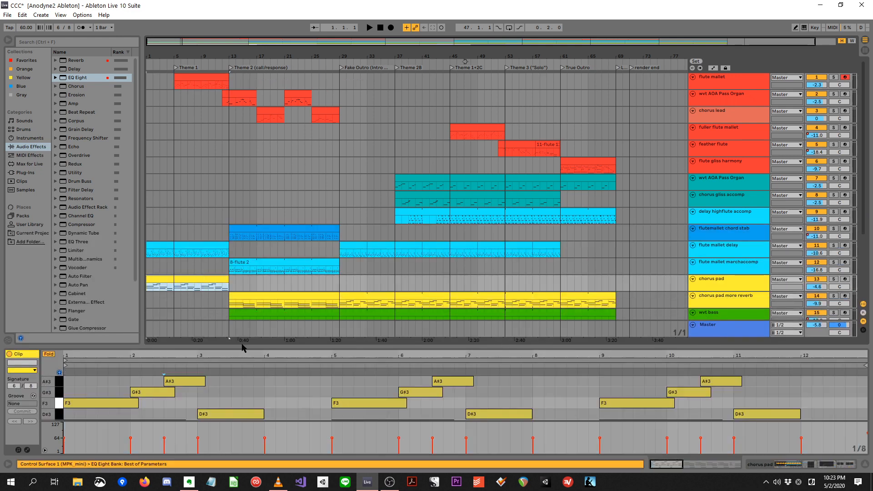
pyautogui.moveTo(250, 346); pyautogui.dragTo(250, 290)
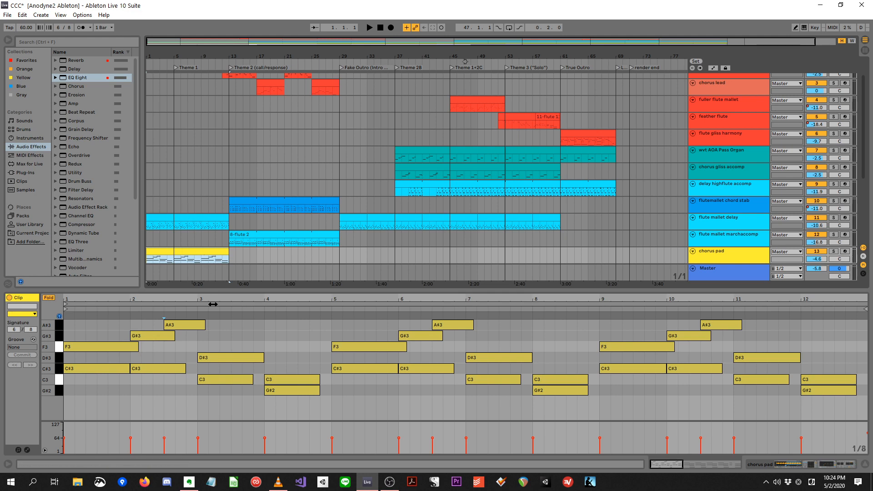
pyautogui.moveTo(224, 291); pyautogui.dragTo(224, 276)
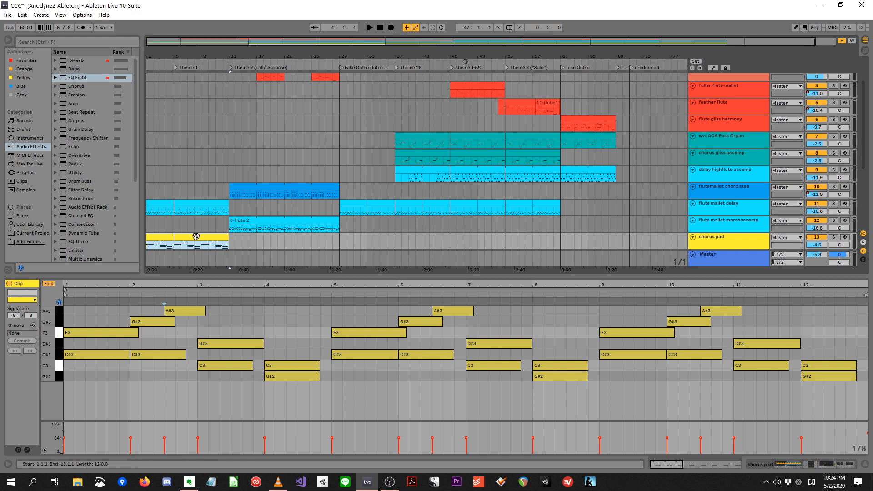
# - Play the chorus pad clip from bar 1, solo the track for its first four bars, and stop and unsolo it
pyautogui.click(177, 237)
pyautogui.press('space')
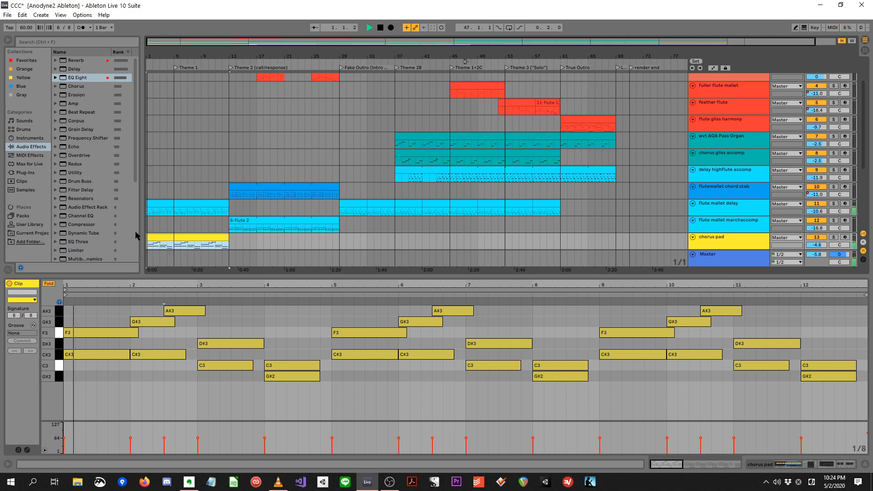
pyautogui.click(834, 237)
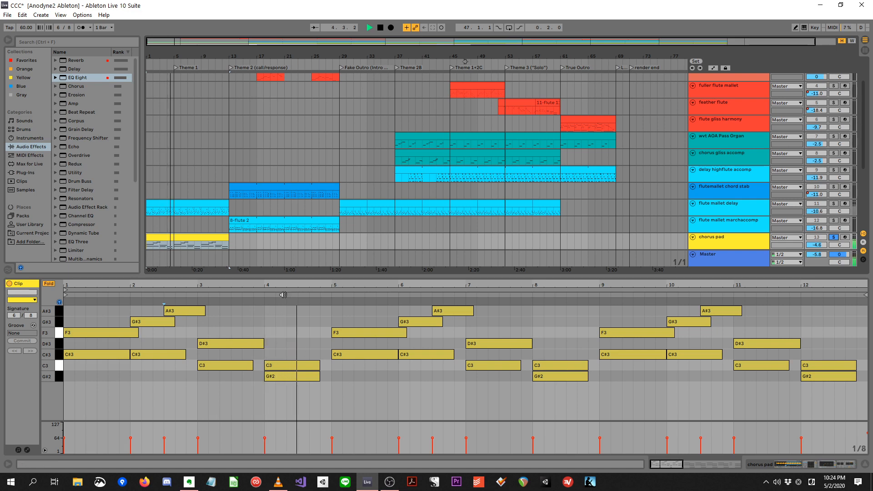
pyautogui.click(834, 237)
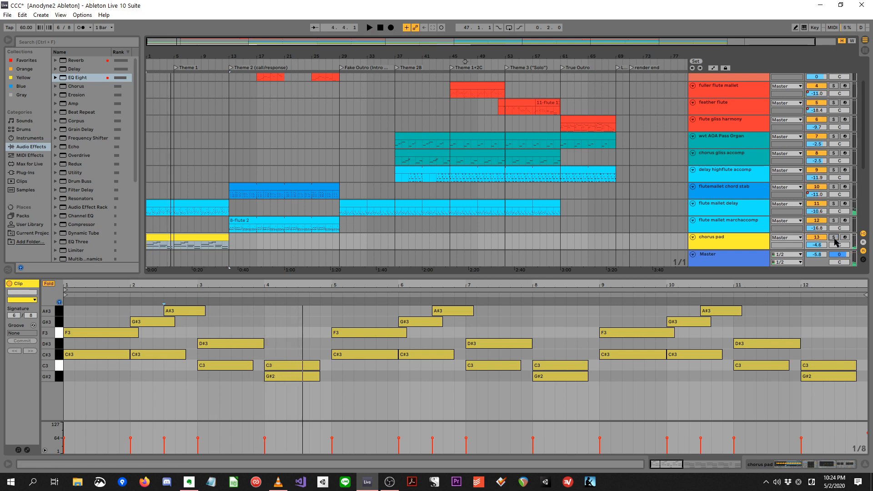
# - Play the flute mallet's Theme 1 clip with its track soloed, and stop playback and unsolo it
pyautogui.scroll(3, 517, 79)
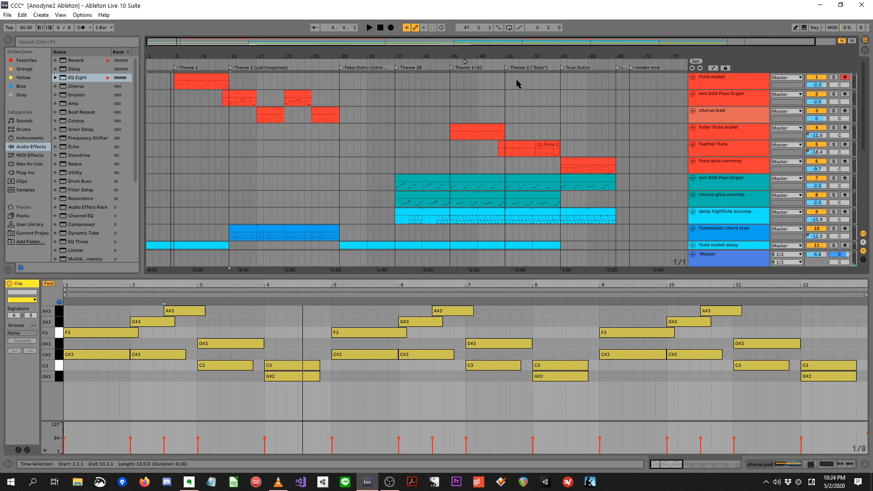
pyautogui.click(201, 78)
pyautogui.click(834, 77)
pyautogui.press('space')
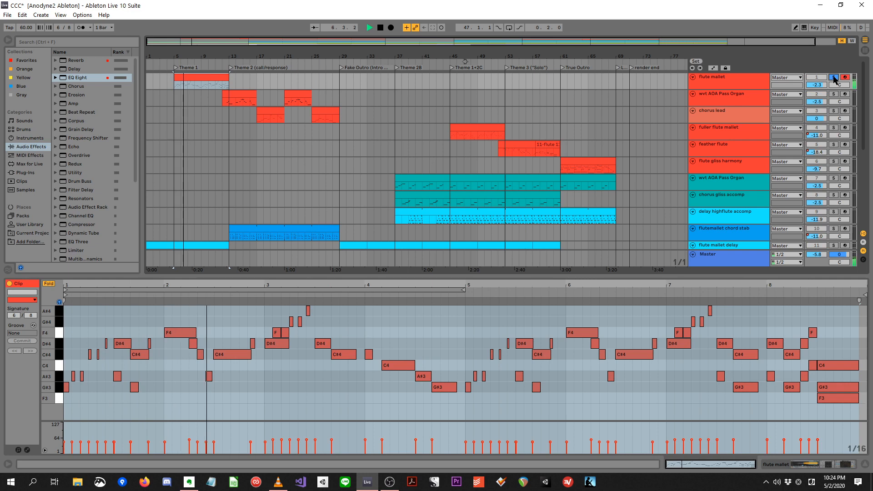
pyautogui.press('space')
pyautogui.click(834, 77)
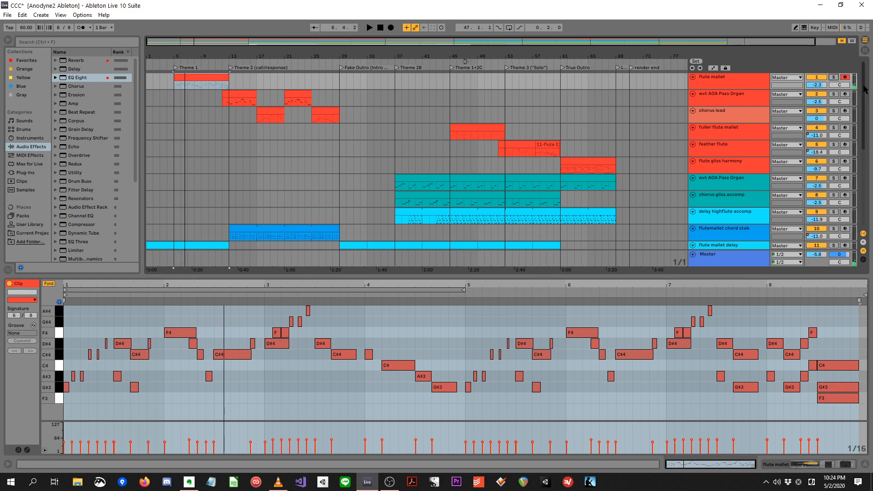
# - Enlarge the arrangement view and open the Theme 2 clip of chorus pad more reverb to examine its chords
pyautogui.scroll(-3, 870, 120)
pyautogui.scroll(-1, 871, 120)
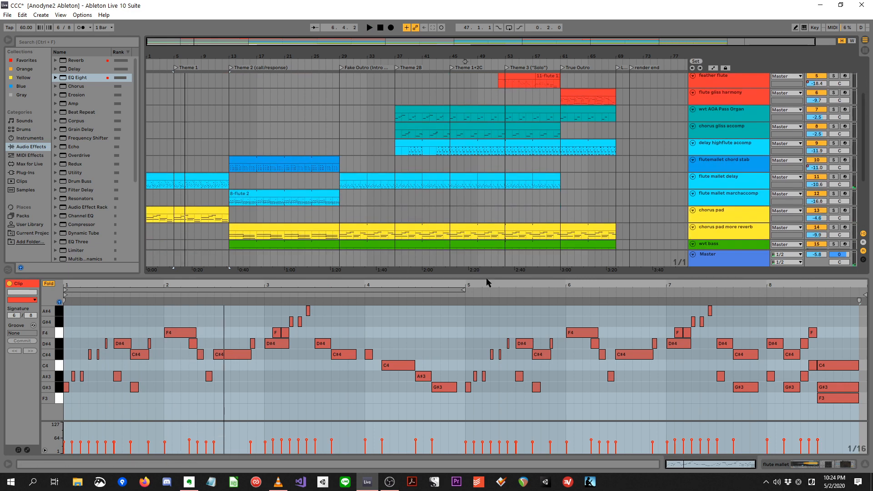
pyautogui.moveTo(490, 277); pyautogui.dragTo(490, 327)
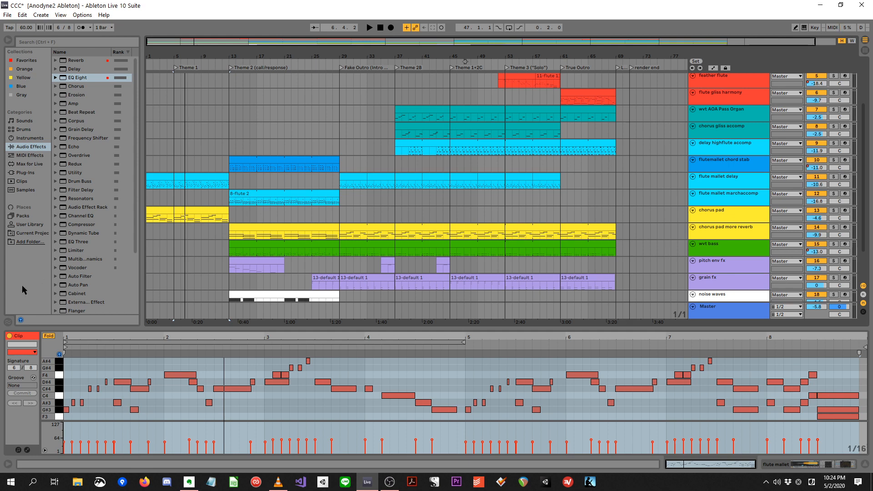
pyautogui.hotkey('alt', 'Tab')
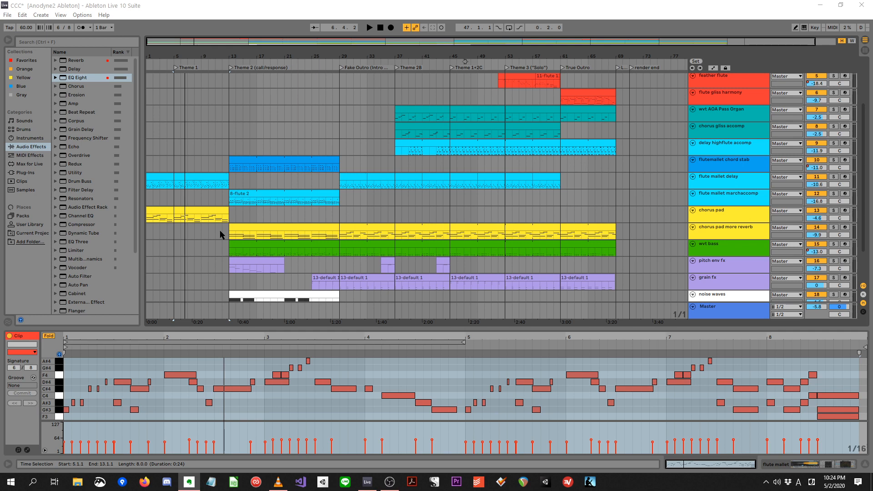
pyautogui.click(257, 230)
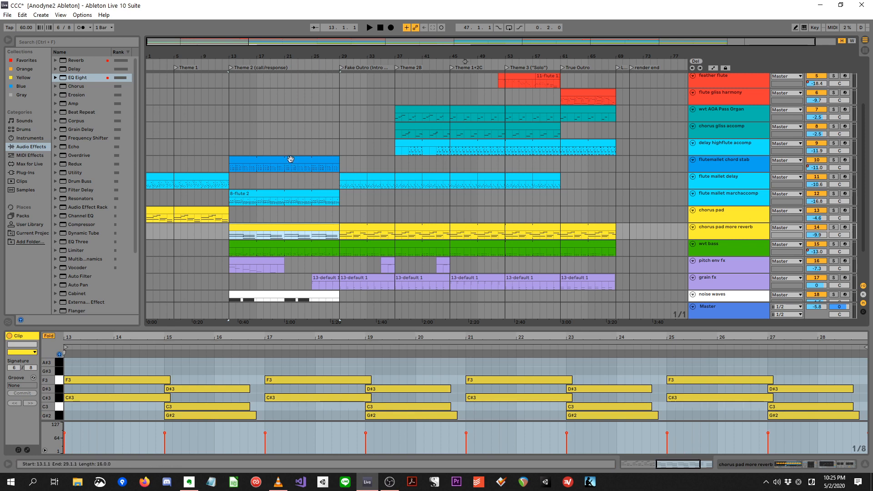
# - Open the flute mallet delay clip at bar 1, solo its track and play through the first four bars
pyautogui.click(185, 175)
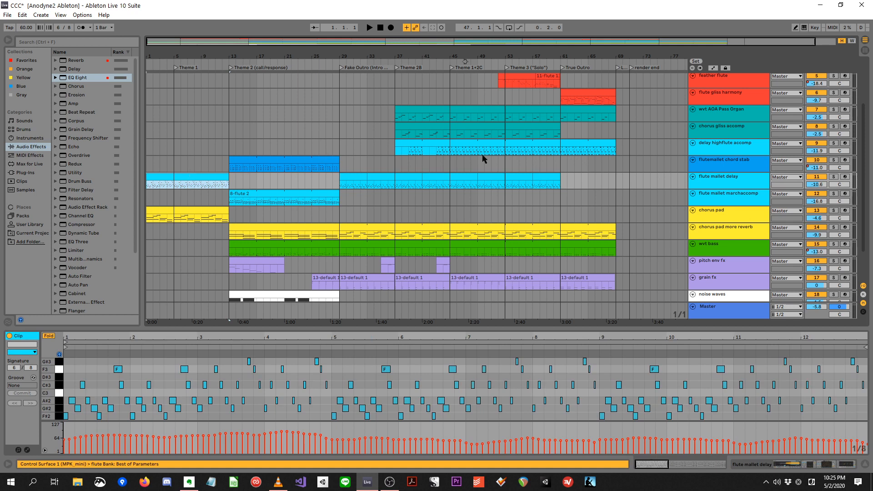
pyautogui.click(835, 177)
pyautogui.press('space')
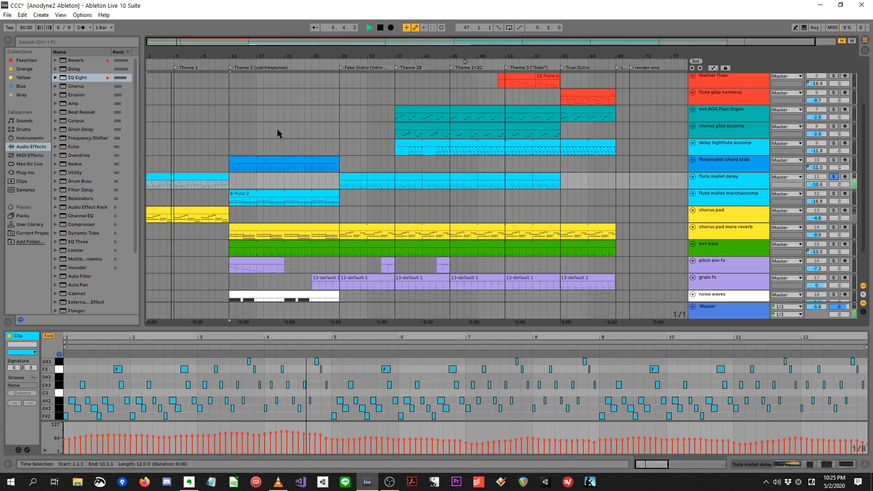
pyautogui.press('space')
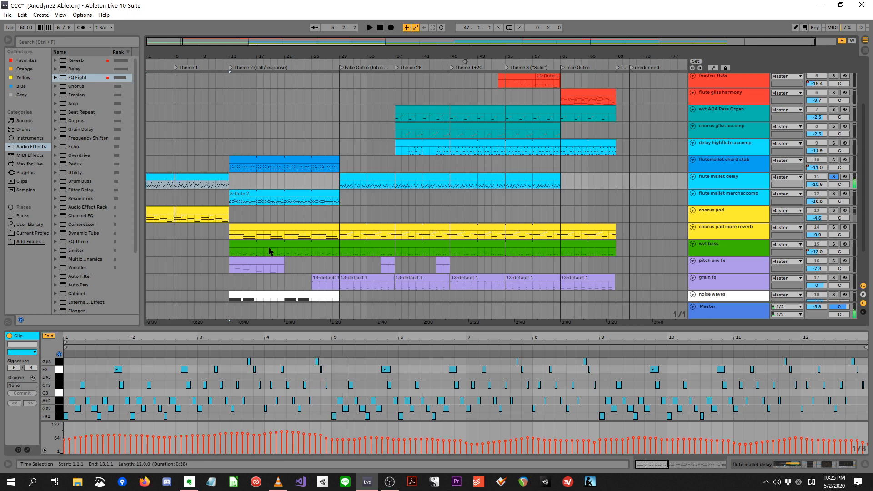
# - Play the flute mallet delay clip at Theme 2B, unsolo the track to hear it with the other parts, and stop
pyautogui.click(411, 176)
pyautogui.press('space')
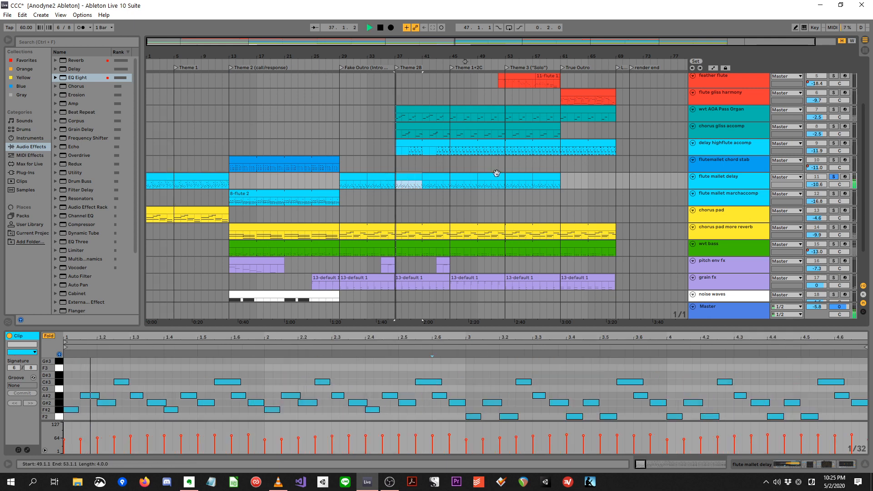
pyautogui.click(834, 176)
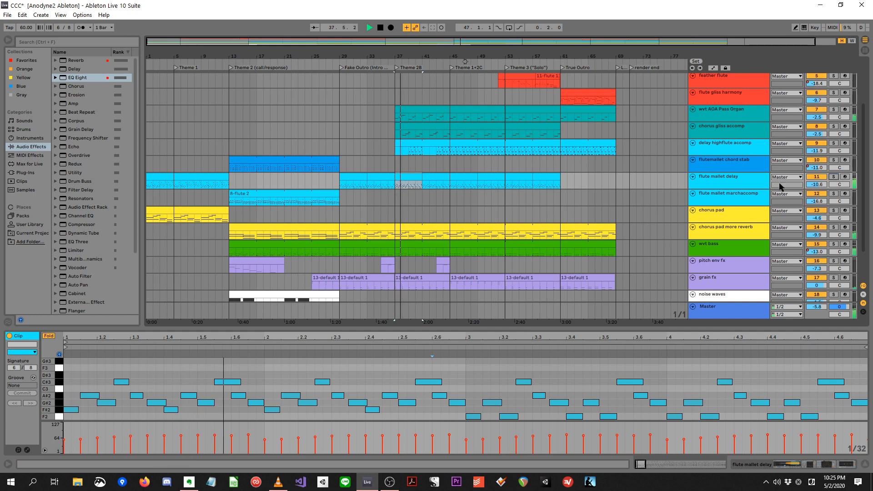
pyautogui.press('space')
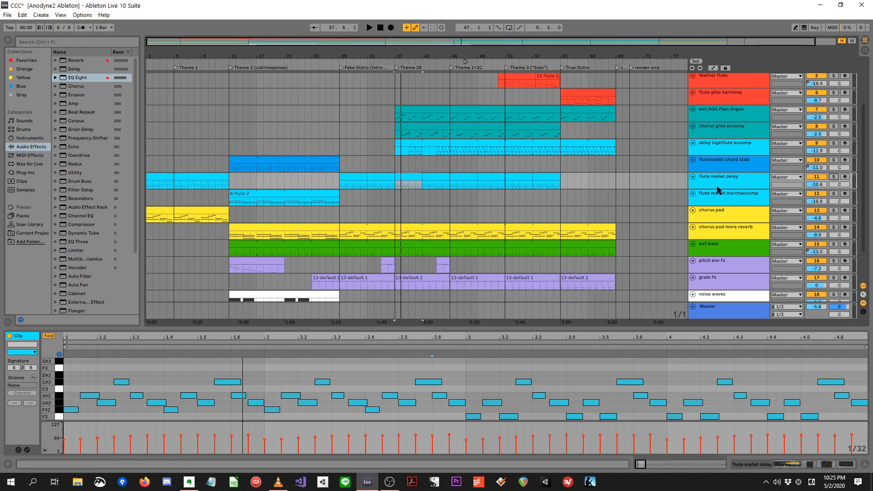
pyautogui.moveTo(861, 180); pyautogui.dragTo(860, 156)
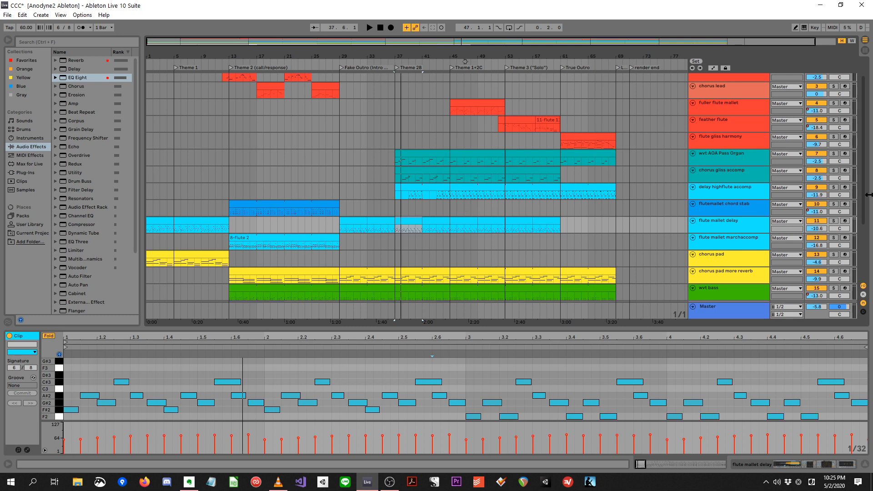
pyautogui.scroll(2, 866, 191)
pyautogui.scroll(-1, 865, 190)
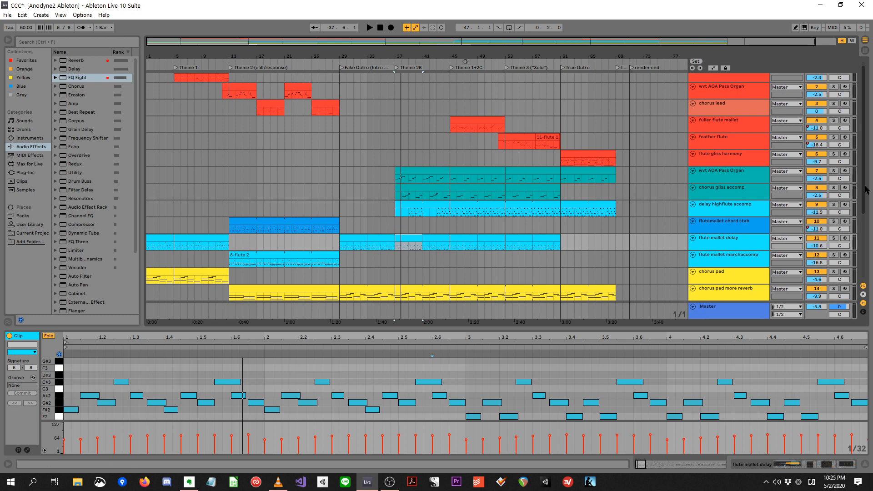
pyautogui.scroll(-3, 866, 190)
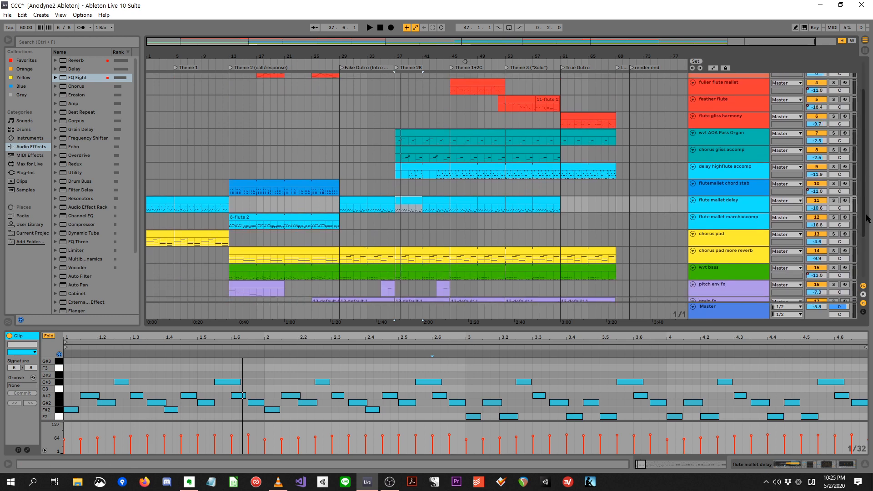
pyautogui.scroll(2, 866, 218)
pyautogui.scroll(-1, 866, 200)
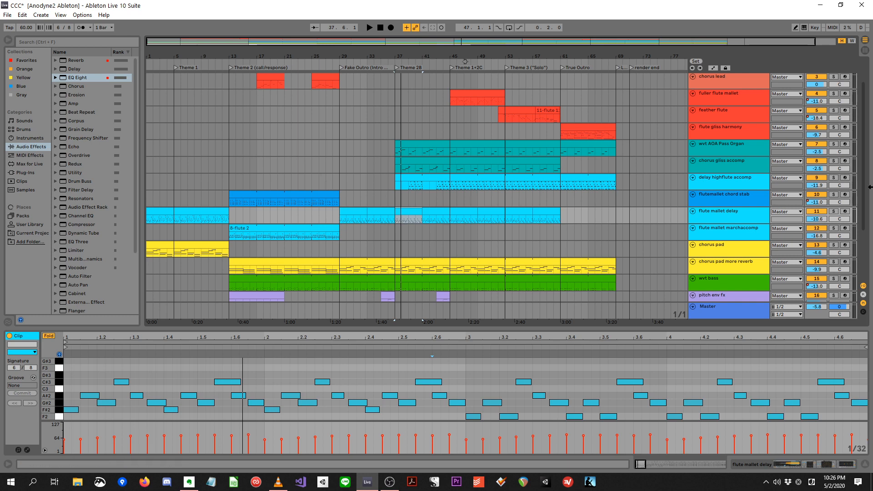
# - Play briefly from Theme 2B, then inspect the first wvt AOA Pass Organ clip and the flute mallet clip at Theme 1
pyautogui.scroll(2, 861, 208)
pyautogui.press('space')
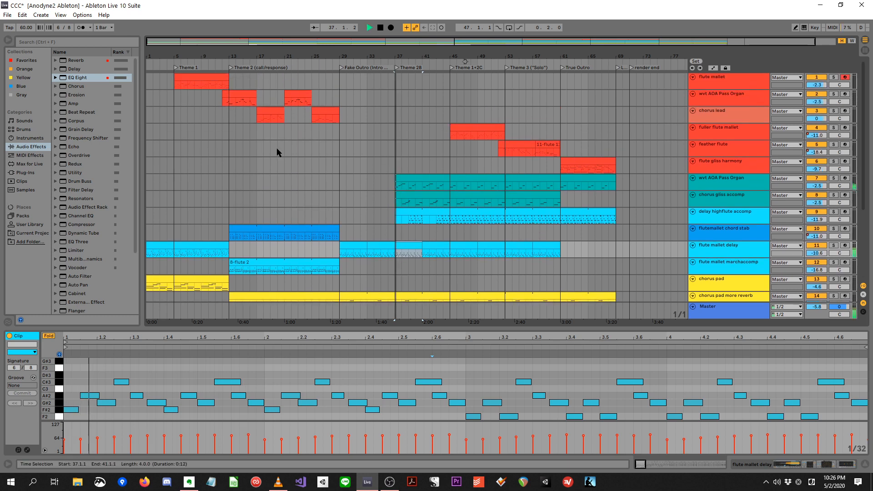
pyautogui.click(245, 94)
pyautogui.press('space')
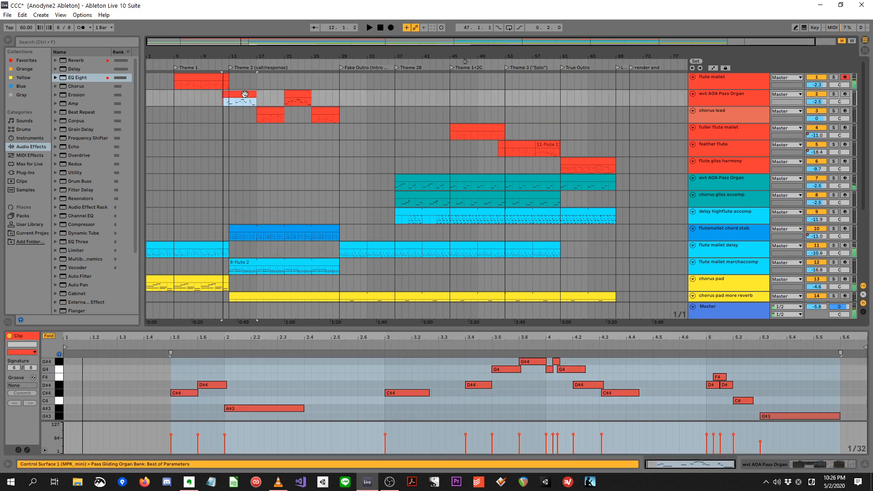
pyautogui.click(181, 76)
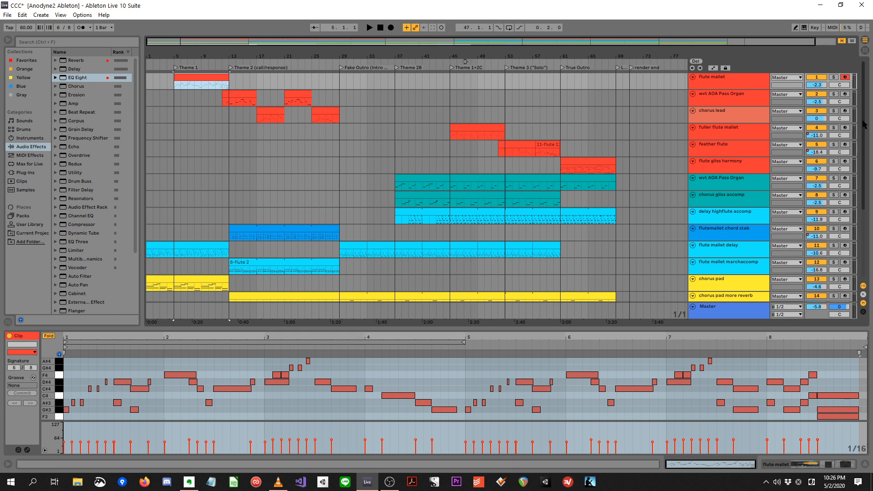
# - Open the flute mallet delay clip at bar 1 and play the arrangement from there while surveying the tracks
pyautogui.moveTo(863, 122)
pyautogui.mouseDown()
pyautogui.moveTo(863, 189)
pyautogui.moveTo(862, 120)
pyautogui.mouseUp()
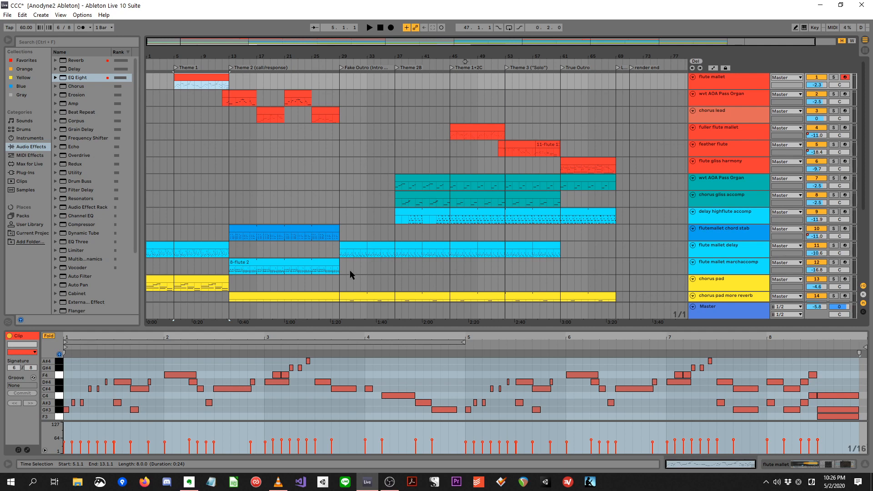
pyautogui.hotkey('alt', 'Tab')
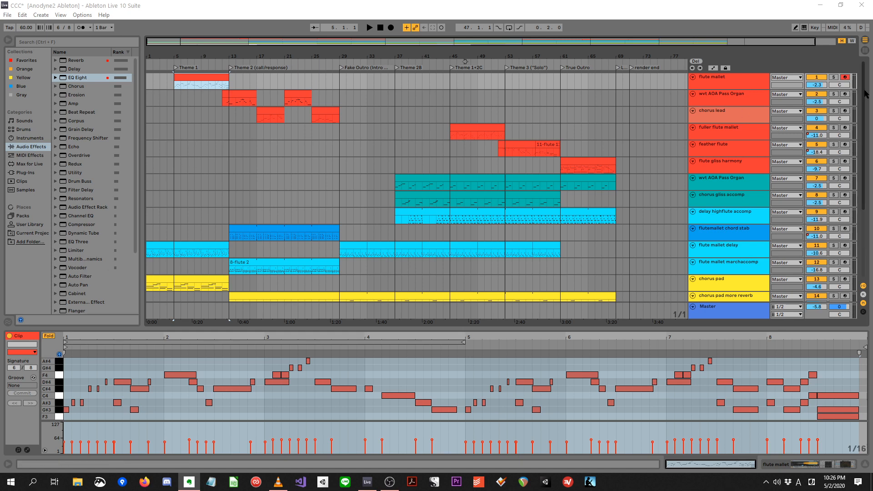
pyautogui.moveTo(864, 91); pyautogui.dragTo(859, 128)
pyautogui.moveTo(251, 55); pyautogui.dragTo(251, 48)
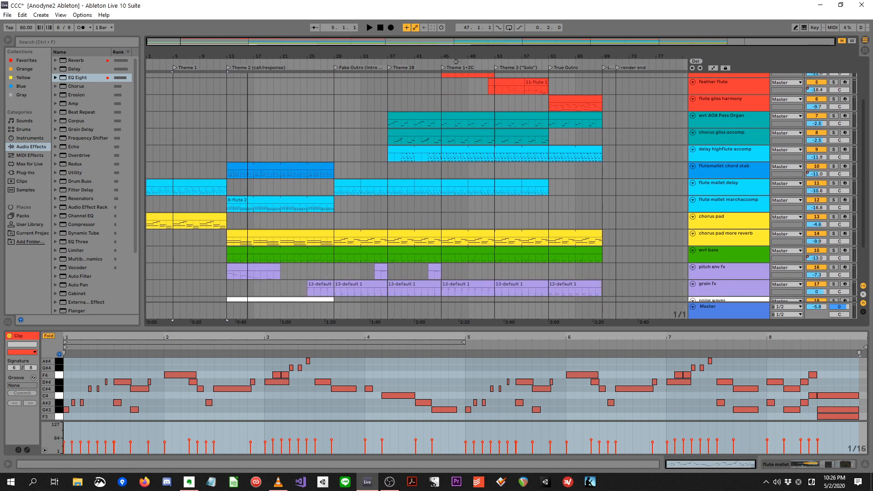
pyautogui.click(148, 182)
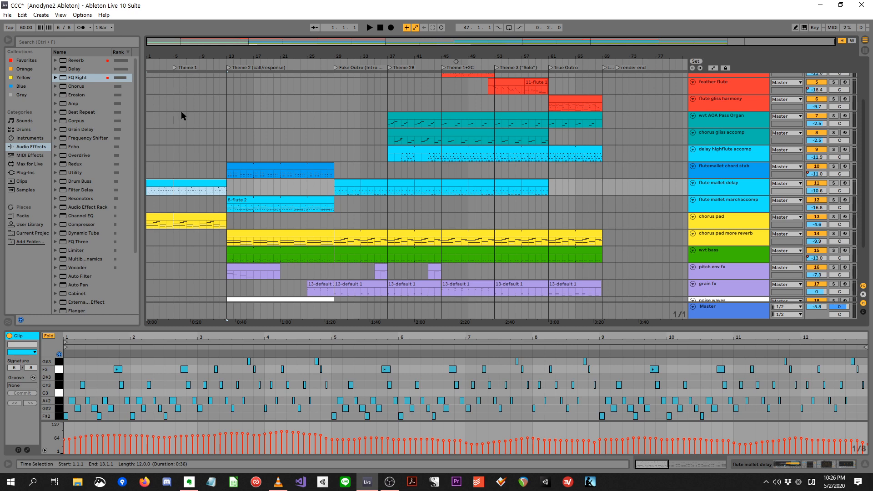
pyautogui.press('space')
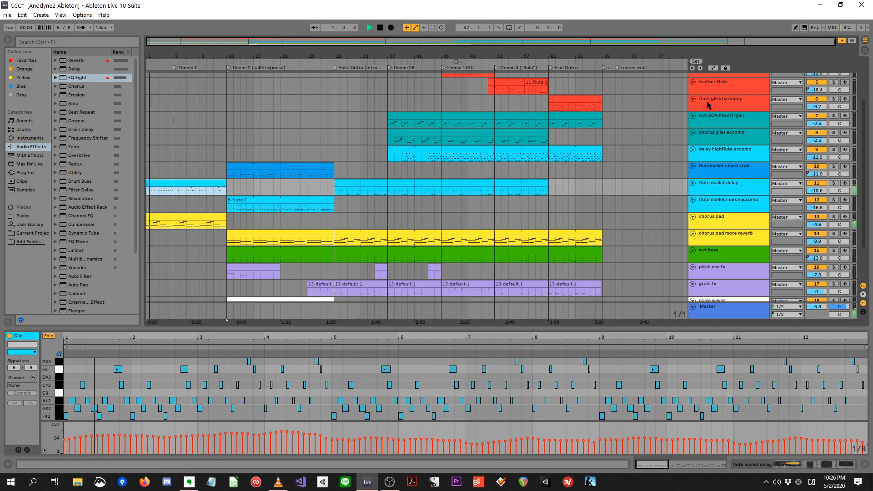
pyautogui.scroll(5, 871, 95)
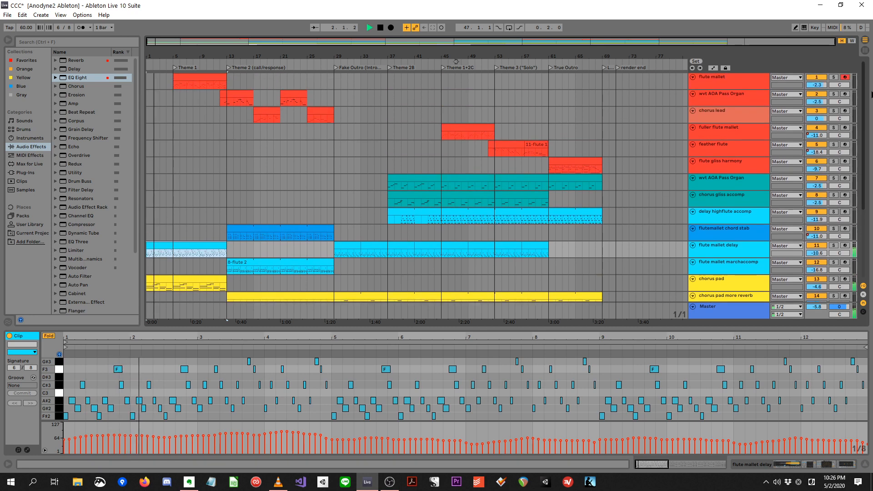
pyautogui.scroll(-2, 871, 94)
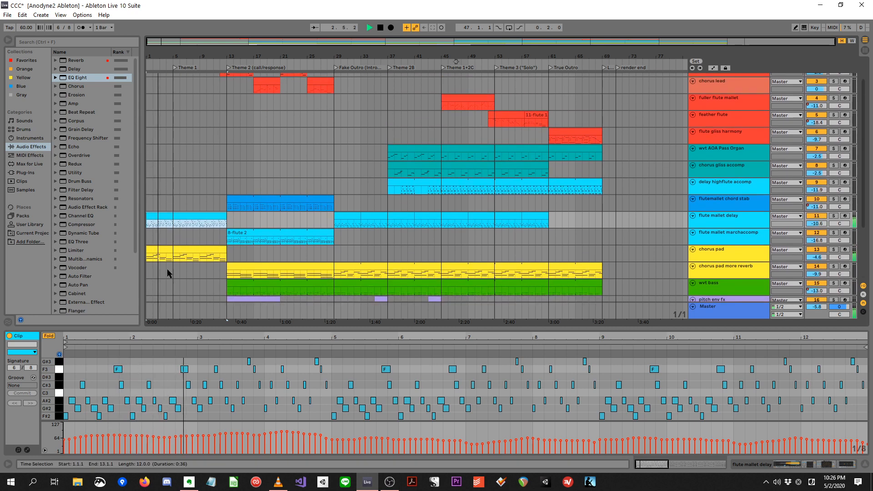
# - Show the opening chorus pad and flute mallet delay clips together in an enlarged note editor, and stop playback after examining them
pyautogui.click(162, 253)
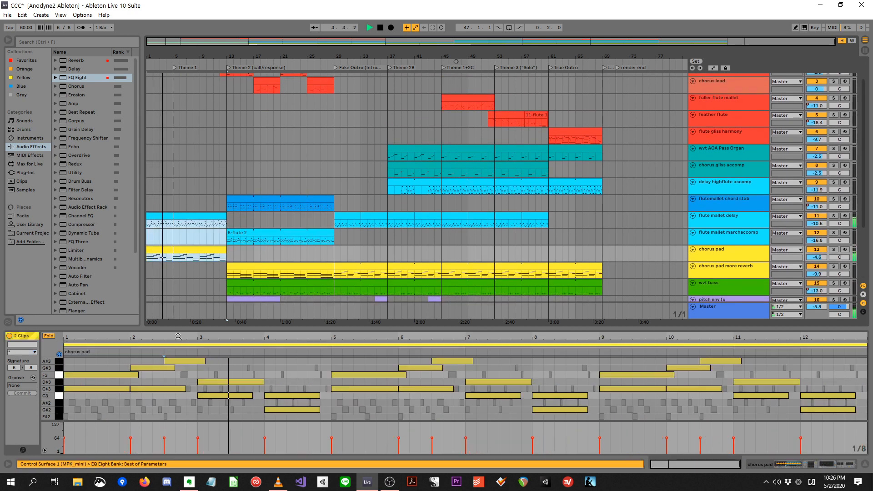
pyautogui.moveTo(175, 330); pyautogui.dragTo(175, 293)
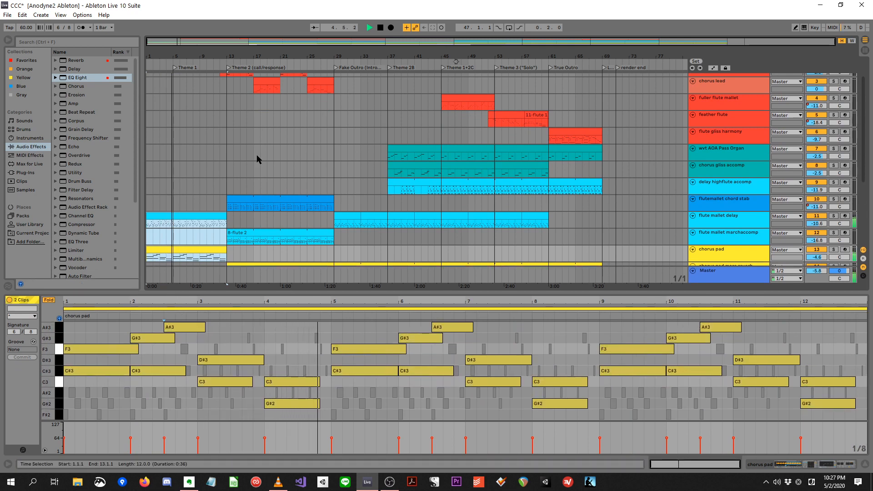
pyautogui.press('space')
pyautogui.scroll(2, 854, 112)
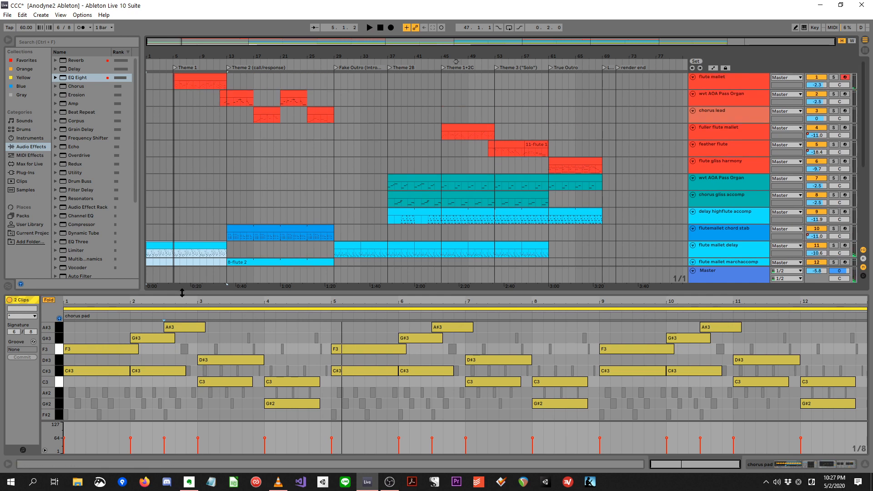
pyautogui.moveTo(182, 293); pyautogui.dragTo(183, 322)
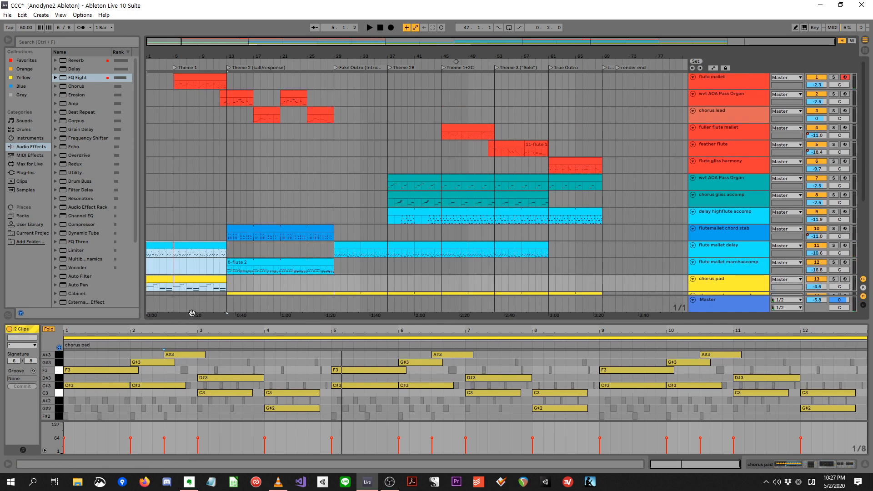
# - View the opening flute mallet delay and chorus pad clips individually to compare their notes, and select the flute mallet delay track
pyautogui.click(169, 249)
pyautogui.click(170, 240)
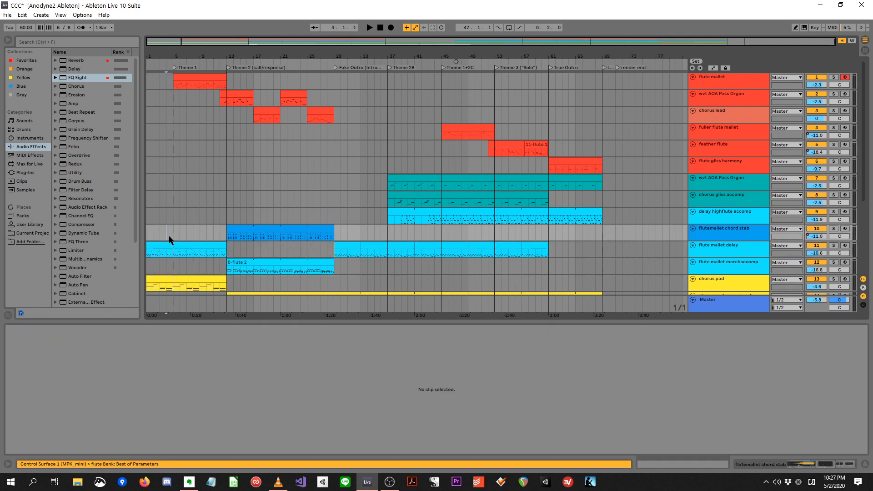
pyautogui.click(156, 242)
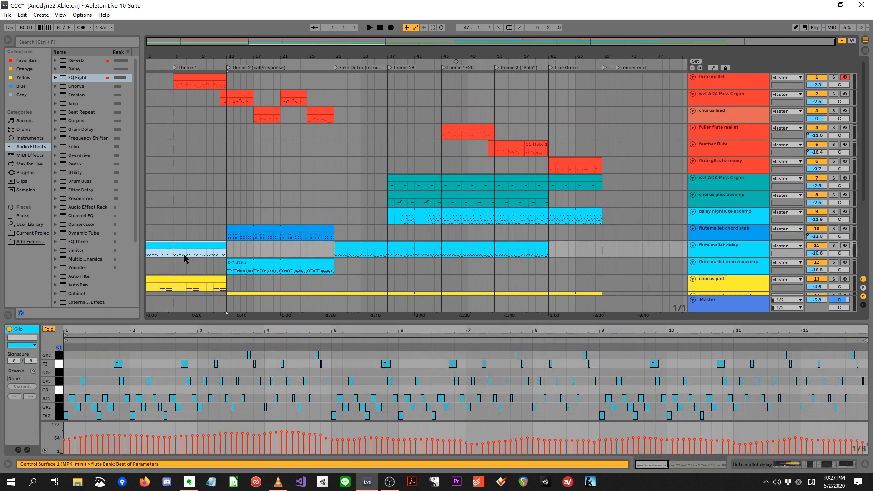
pyautogui.click(156, 279)
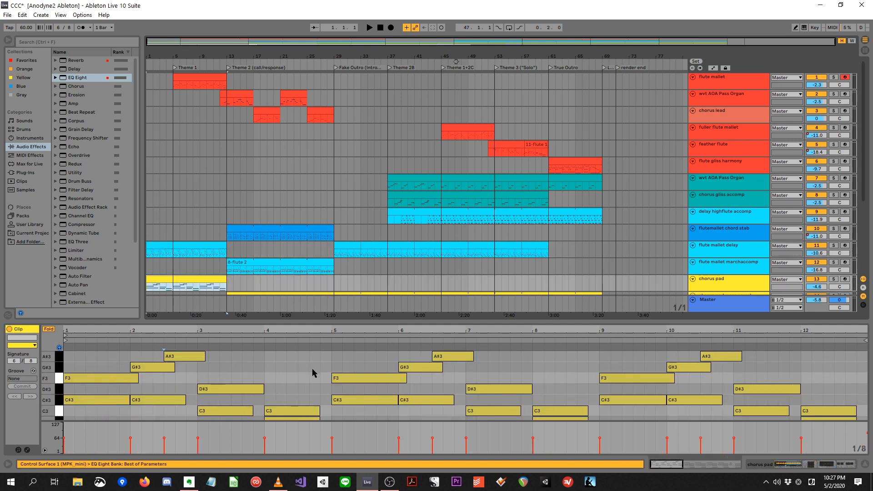
pyautogui.click(714, 248)
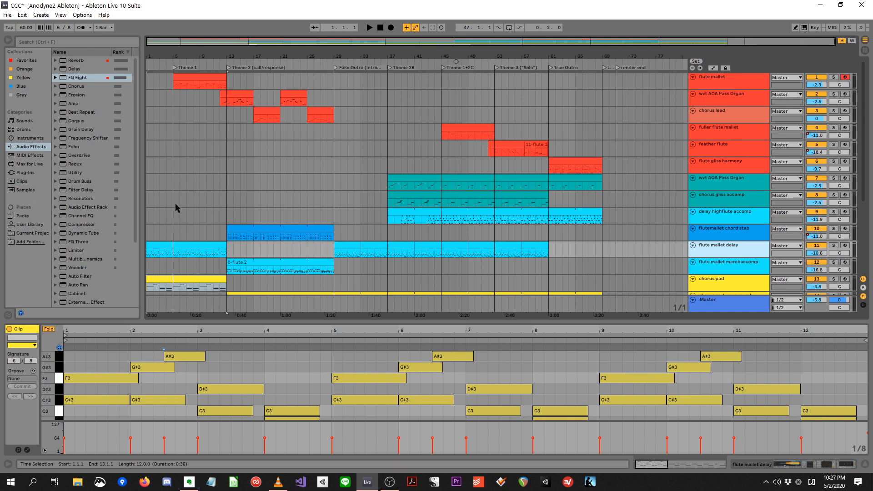
# - Open the flute mallet clip at Theme 1 and play through it, stopping near the start of Theme 2
pyautogui.click(183, 78)
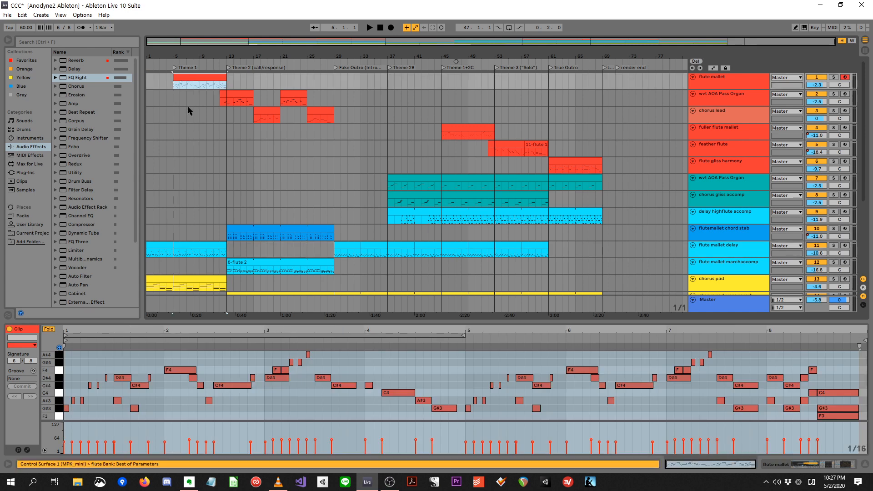
pyautogui.press('space')
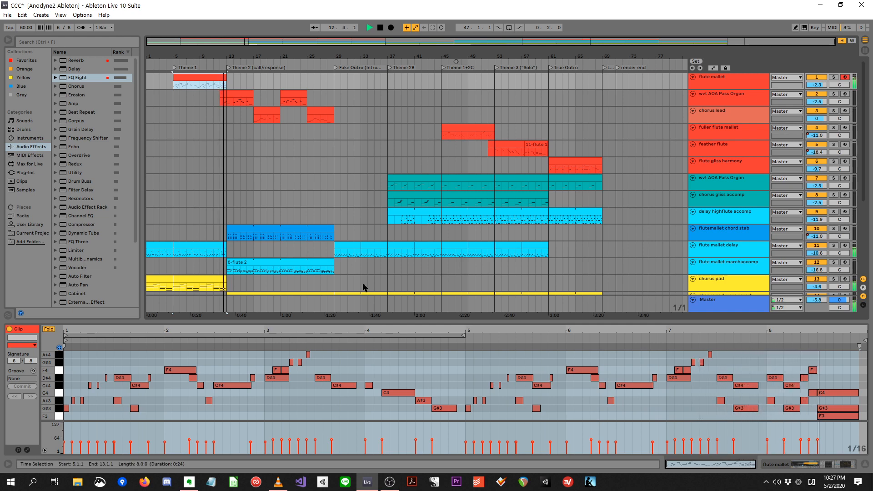
pyautogui.press('space')
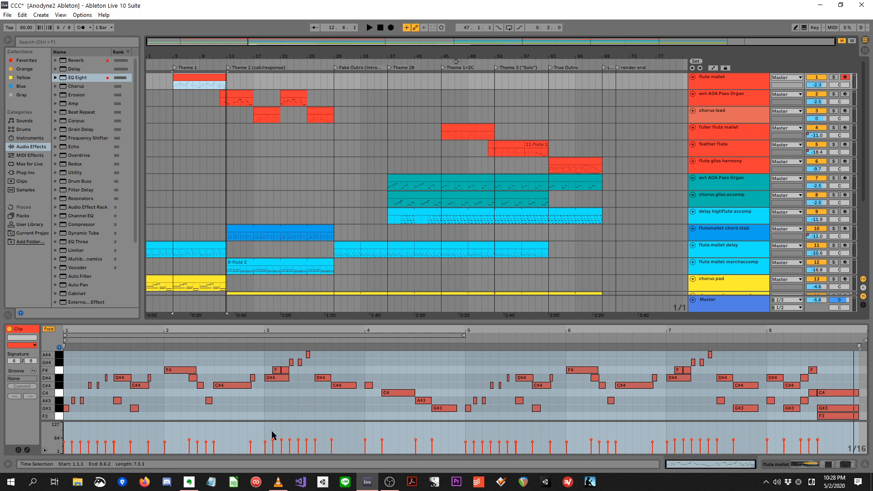
# - Switch to VLC media player, play parts of AlbumeniumNano 18-08-01.mp3 and Ano2 Alb 18-08-02.mp3, and return to Ableton Live
pyautogui.click(278, 482)
pyautogui.doubleClick(200, 185)
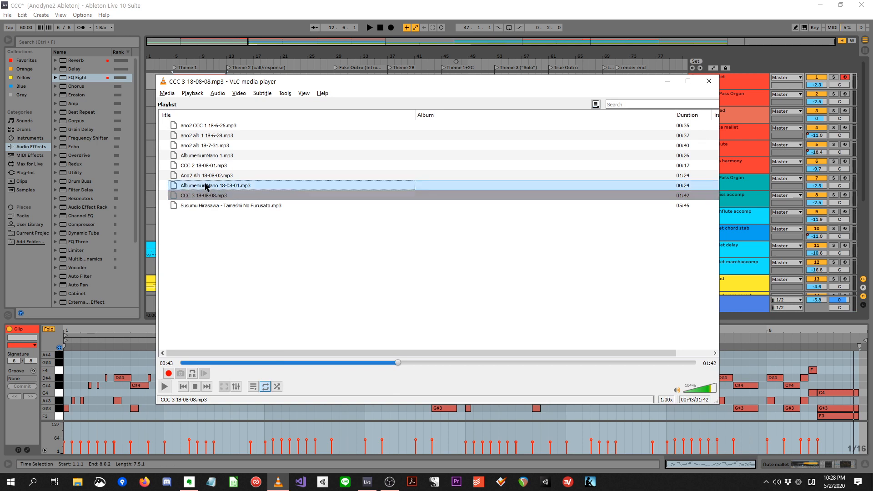
pyautogui.click(375, 363)
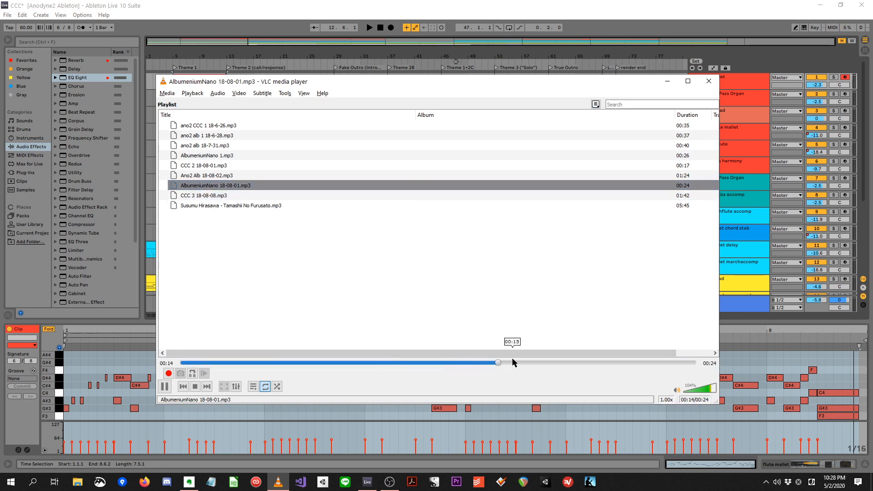
pyautogui.press('space')
pyautogui.doubleClick(218, 175)
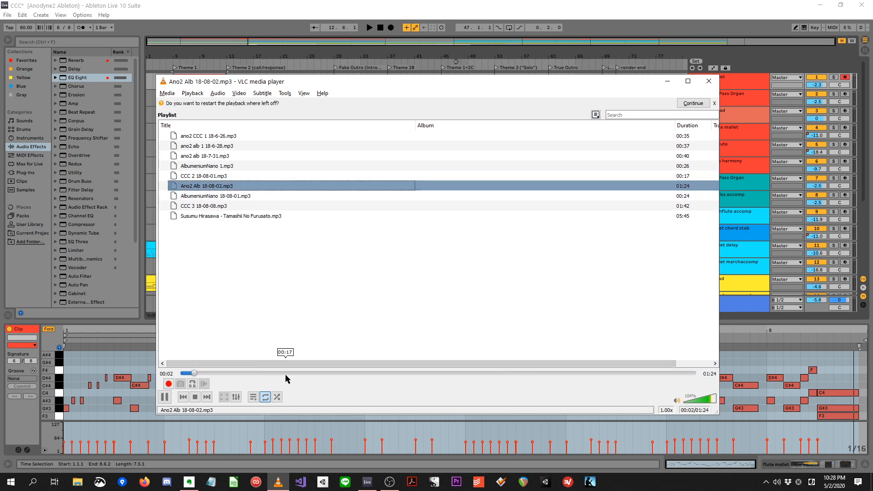
pyautogui.click(302, 5)
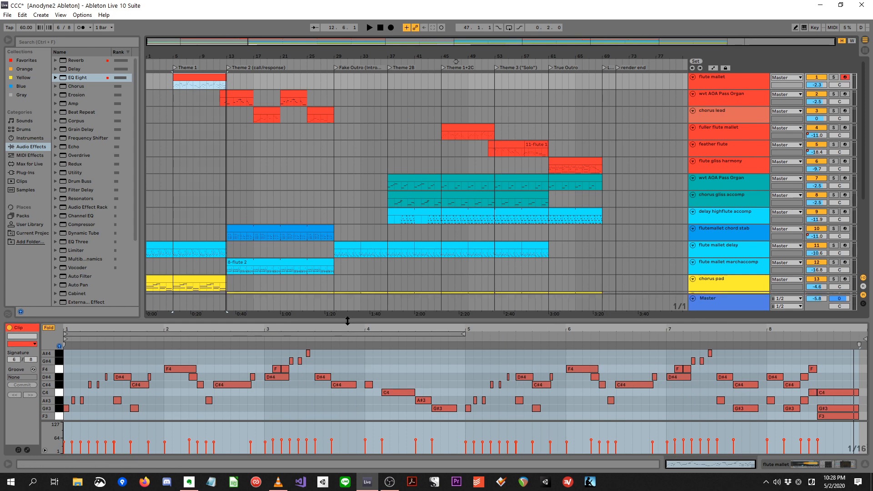
# - Enlarge the note editor for the Theme 1 flute mallet clip and play its opening to examine the note timing up close
pyautogui.moveTo(347, 320); pyautogui.dragTo(346, 264)
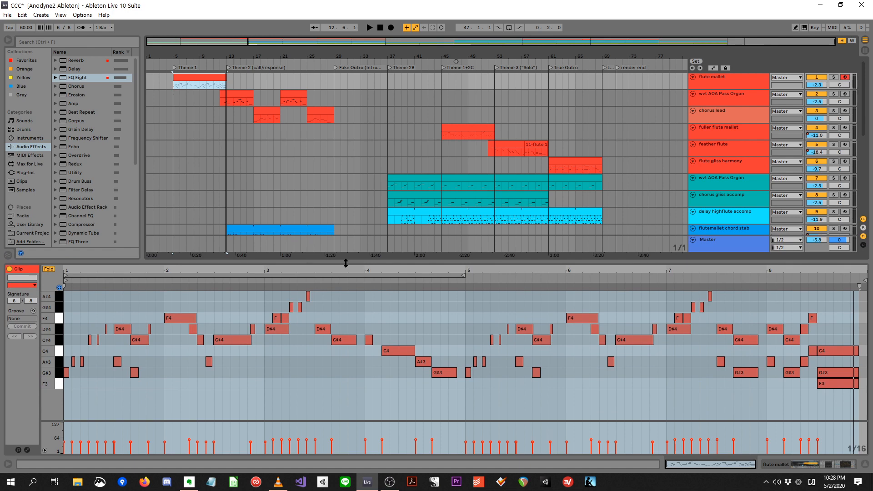
pyautogui.press('space')
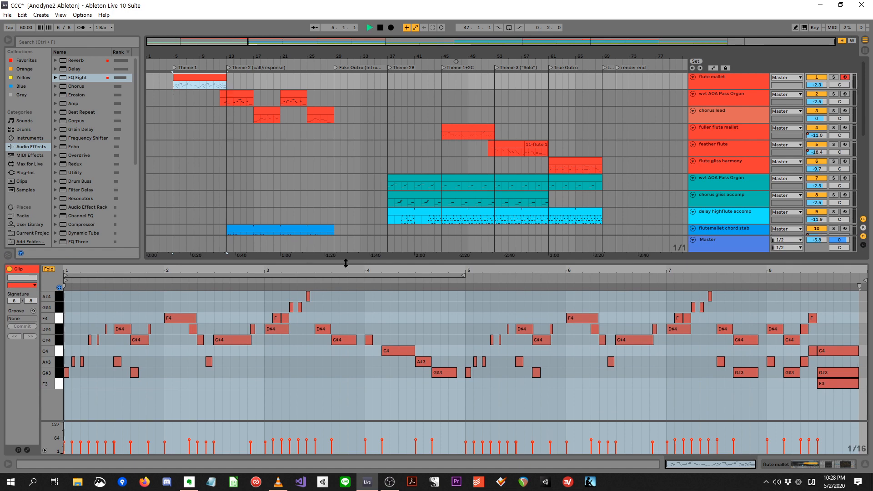
pyautogui.moveTo(78, 271); pyautogui.dragTo(78, 328)
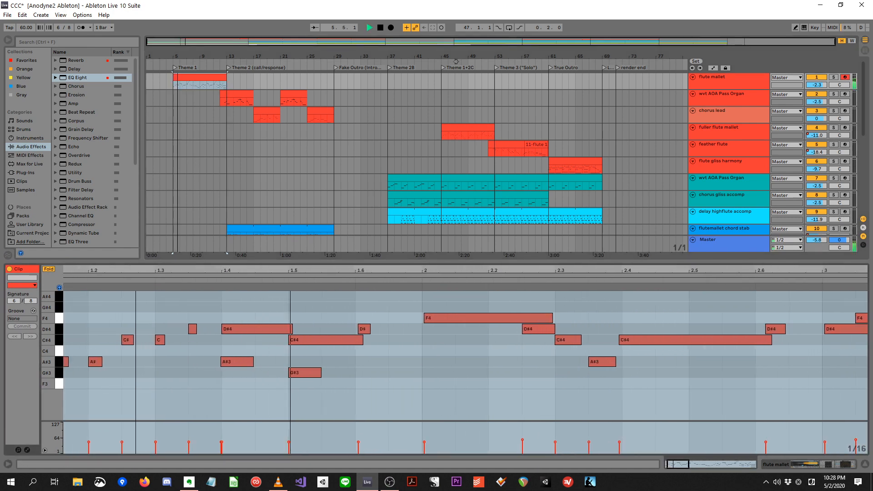
pyautogui.press('space')
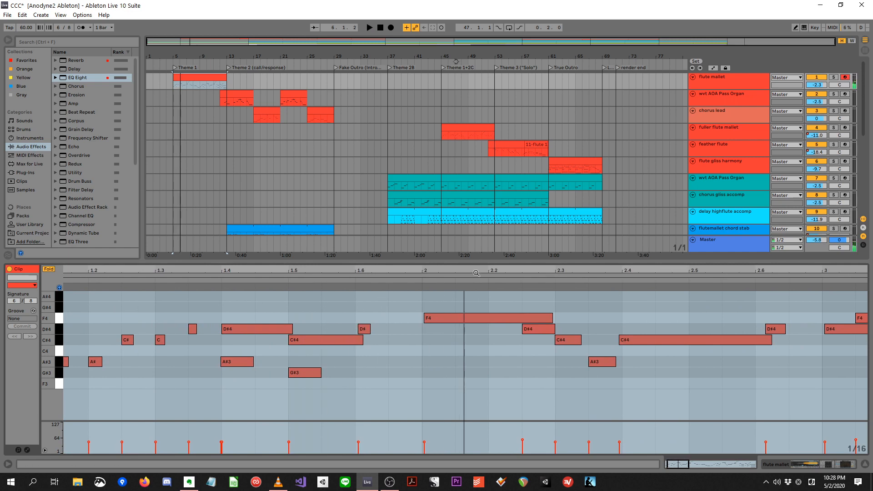
pyautogui.moveTo(476, 273); pyautogui.dragTo(311, 273)
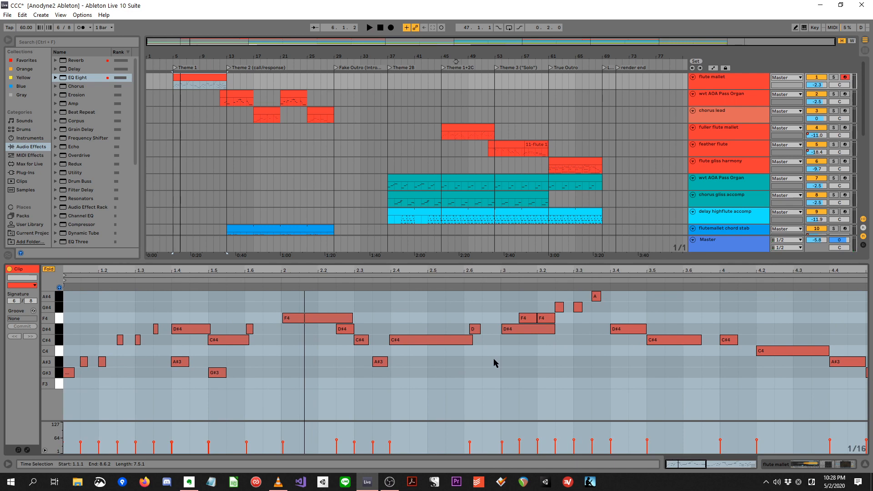
# - Try quantizing the flute mallet notes from clip bar 2 to just past bar 3, compare using undo and redo, and undo it
pyautogui.moveTo(267, 298); pyautogui.dragTo(535, 387)
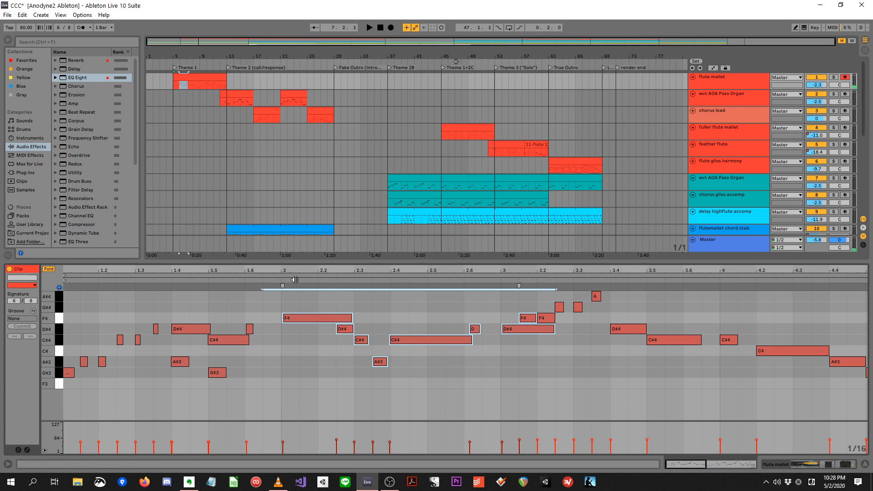
pyautogui.hotkey('ctrl', 'u')
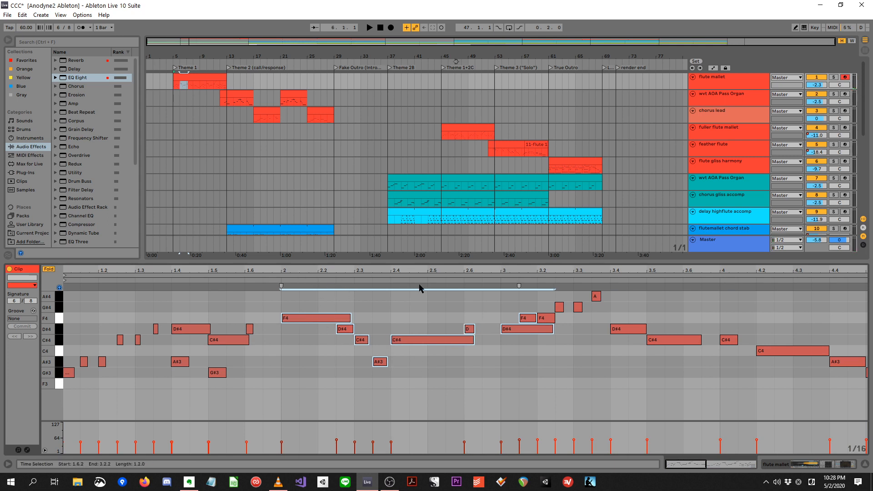
pyautogui.hotkey('ctrl', 'z')
pyautogui.hotkey('ctrl', 'y')
pyautogui.hotkey('ctrl', 'z')
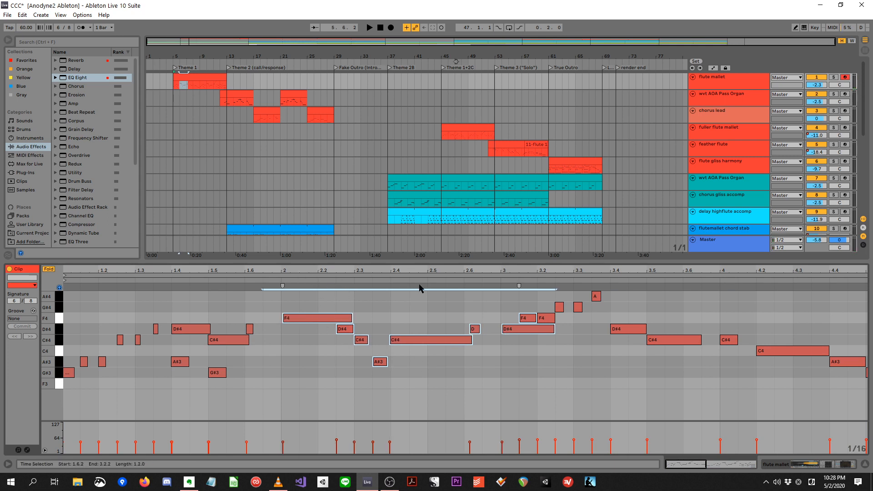
# - Play a short part of the flute mallet theme, stop, and shrink the note editor to show more arrangement tracks
pyautogui.press('space')
pyautogui.press('space')
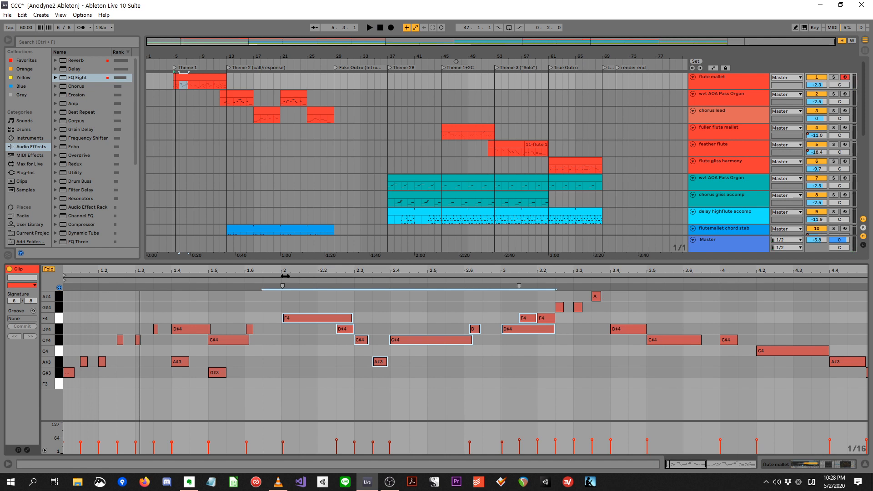
pyautogui.moveTo(320, 262); pyautogui.dragTo(305, 368)
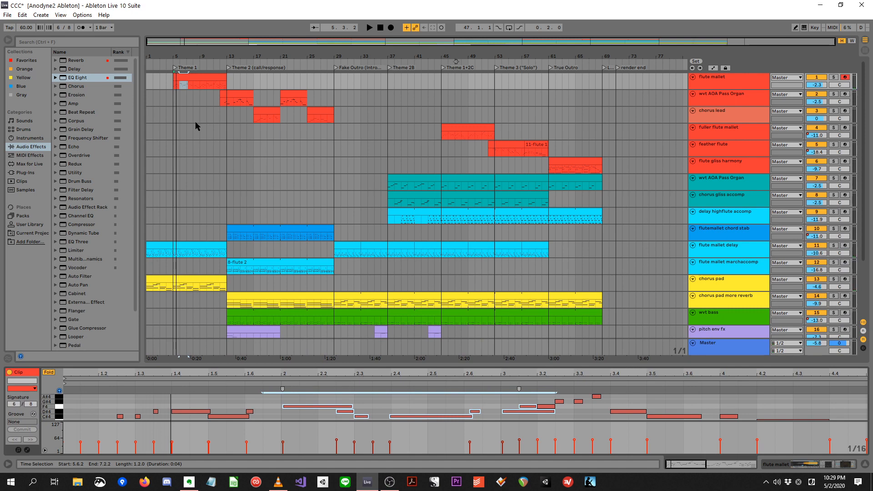
# - Play the Theme 1 flute mallet melody with the note editor enlarged to follow its notes, and stop during clip bar 2
pyautogui.press('space')
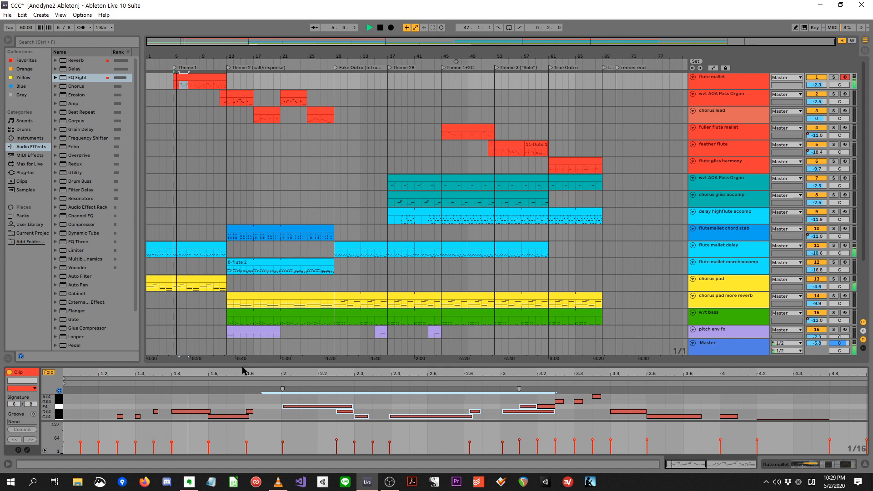
pyautogui.moveTo(246, 366); pyautogui.dragTo(374, 179)
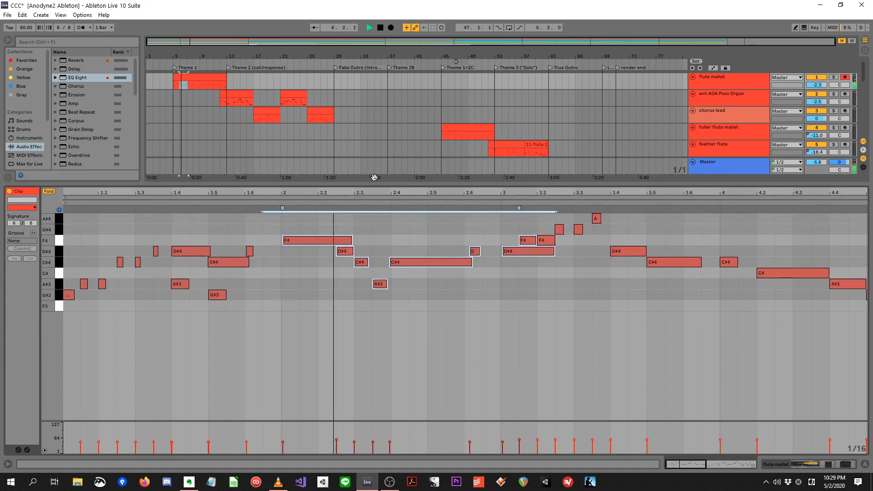
pyautogui.press('space')
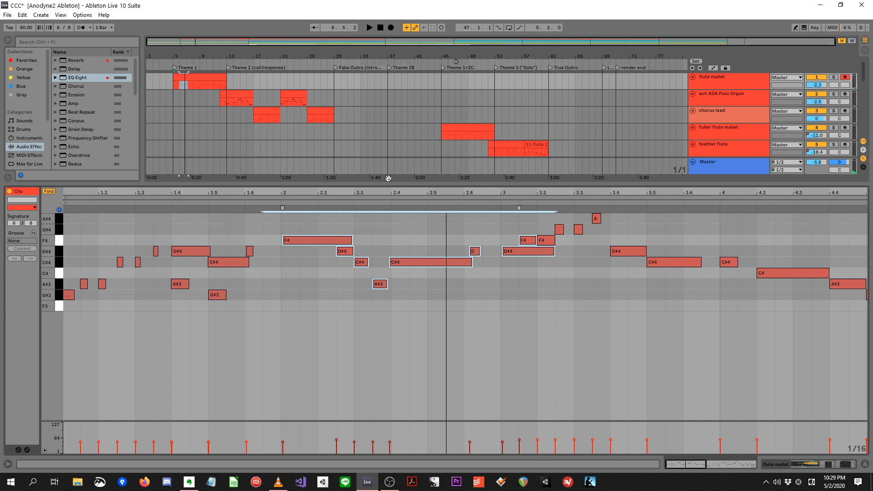
# - Compare the opening G#3 note of the flute mallet clip with the long C#4 note in clip bar 2 by selecting each
pyautogui.click(79, 314)
pyautogui.click(70, 295)
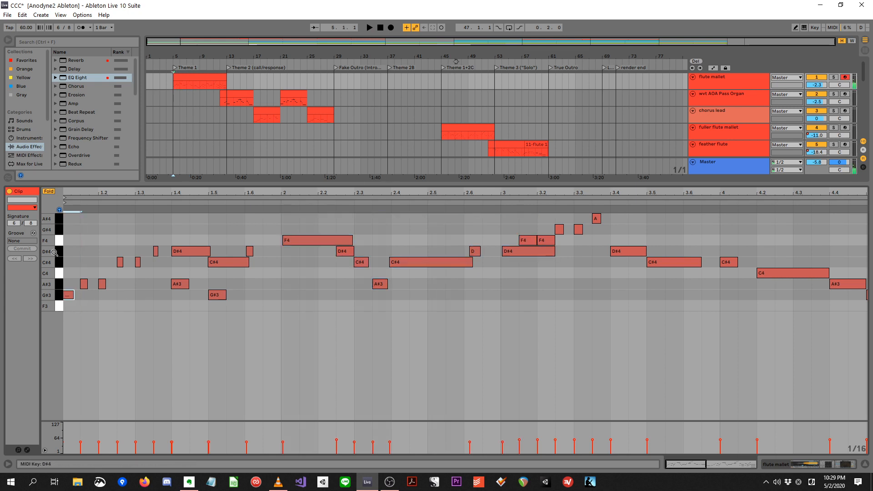
pyautogui.click(434, 262)
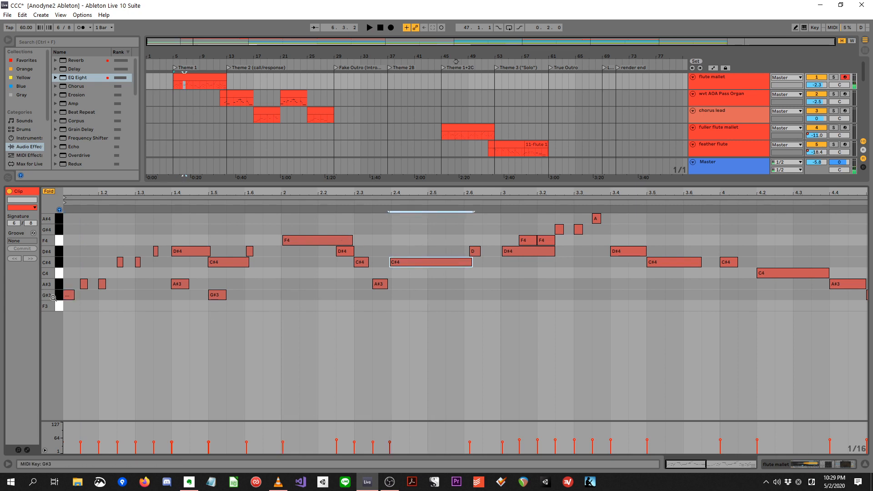
pyautogui.click(69, 295)
pyautogui.click(432, 263)
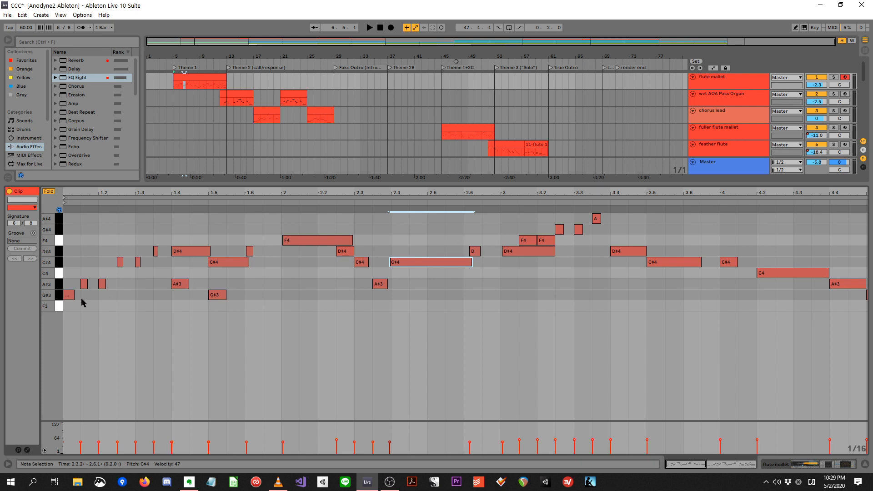
# - Play the flute mallet clip from its opening through clip bar 4, pausing once in clip bar 2, and stop
pyautogui.press('space')
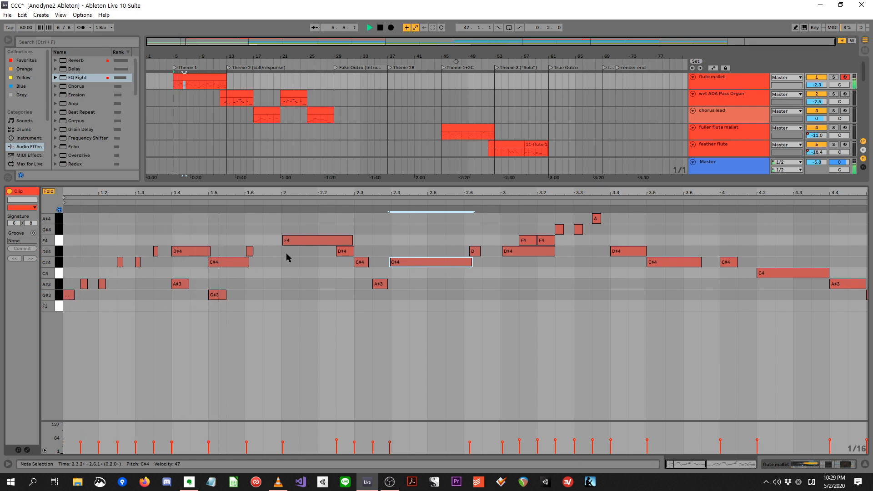
pyautogui.press('space')
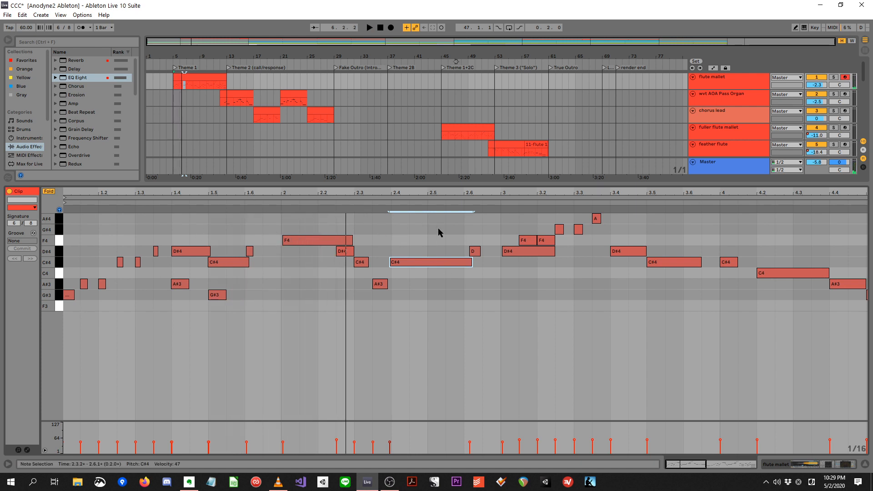
pyautogui.press('space')
pyautogui.click(342, 203)
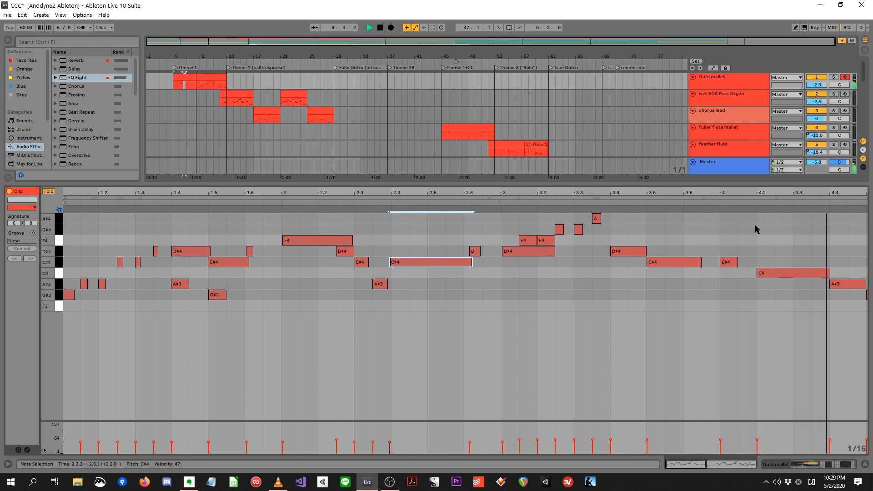
pyautogui.press('space')
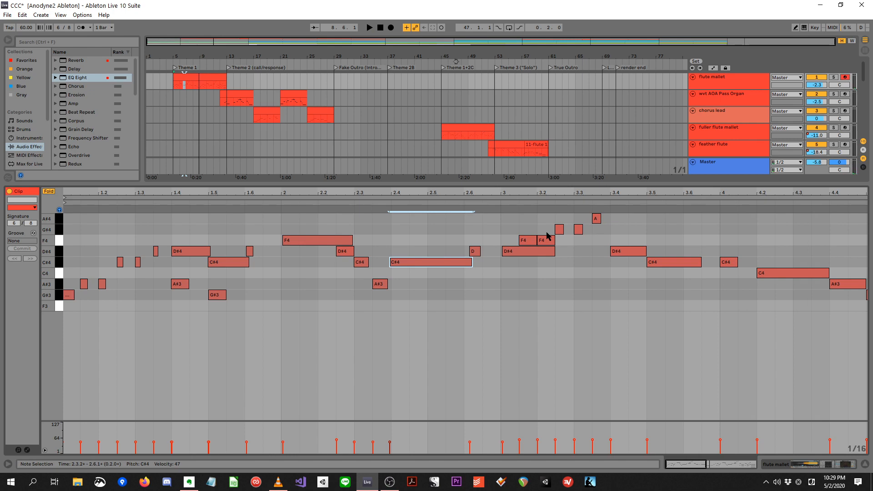
# - View the devices of the flute mallet, wvt AOA Pass Organ and chorus lead tracks, and start playback from bar 12
pyautogui.hotkey('shift', 'Tab')
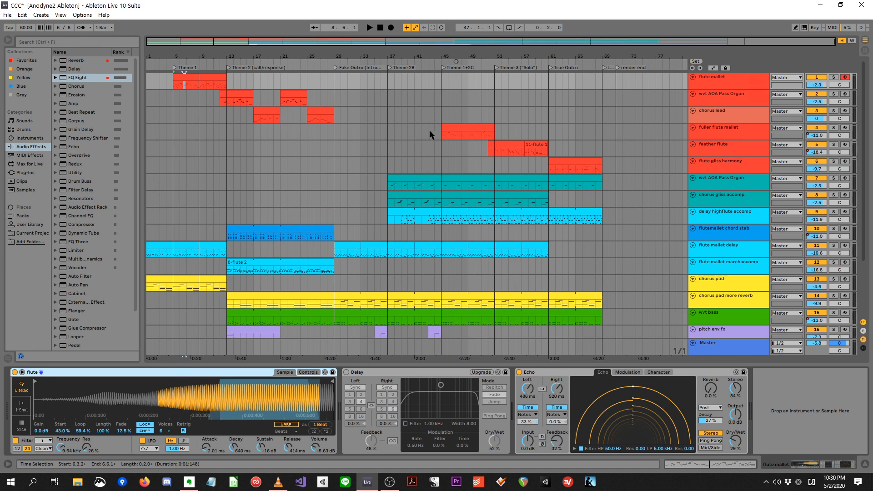
pyautogui.click(212, 80)
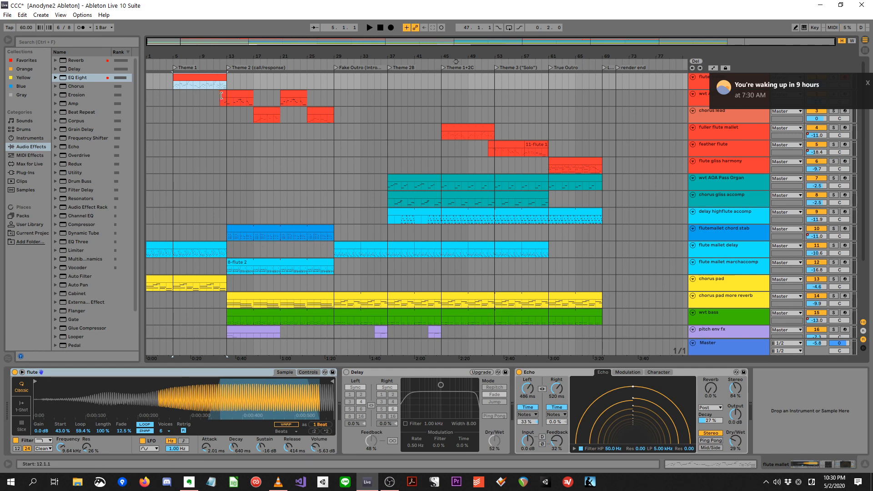
pyautogui.click(222, 95)
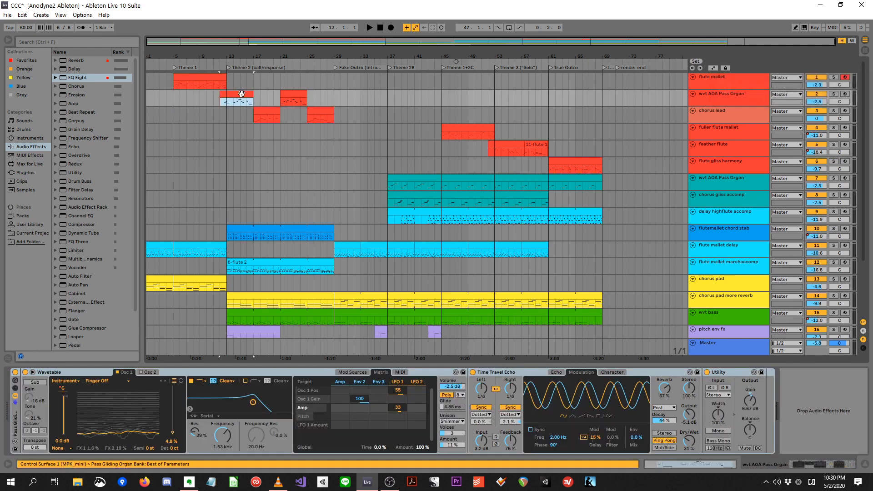
pyautogui.click(221, 113)
pyautogui.press('space')
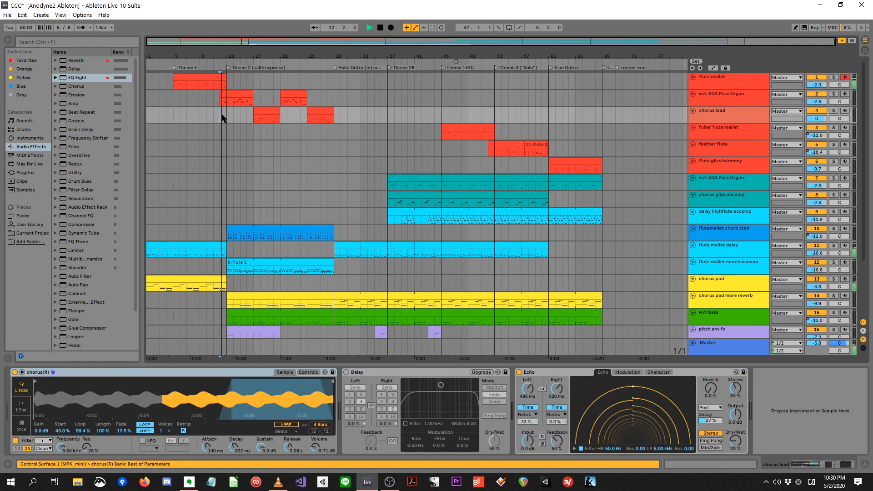
# - Show the four Theme 2 call/response clips of the organ and chorus lead together in the note editor and play them to bar 24
pyautogui.click(241, 93)
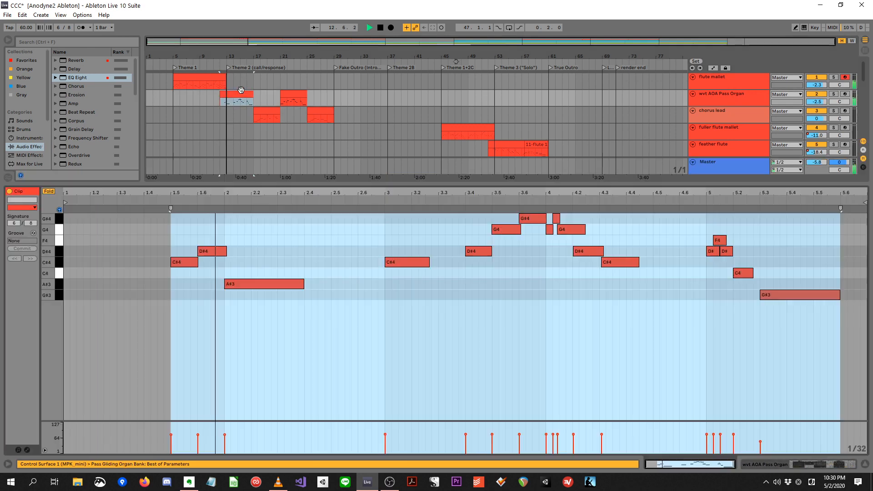
pyautogui.doubleClick(221, 99)
pyautogui.moveTo(269, 184); pyautogui.dragTo(279, 247)
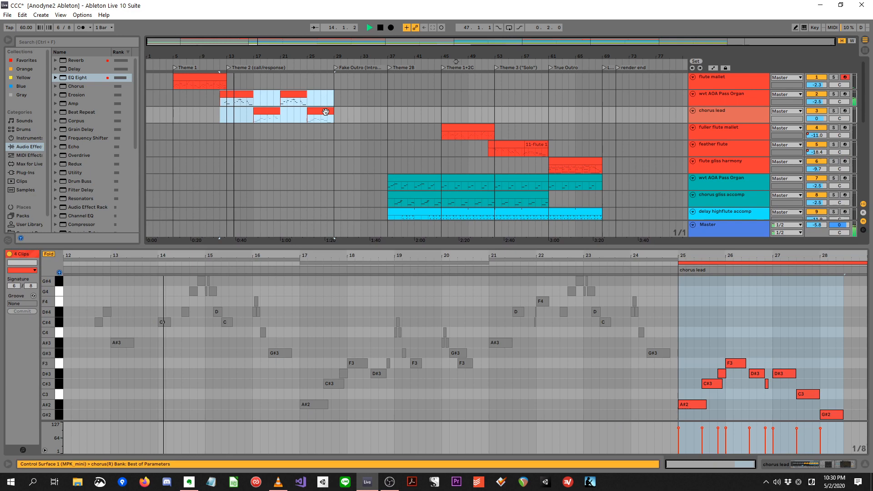
pyautogui.keyDown('shift'); pyautogui.click(320, 116); pyautogui.keyUp('shift')
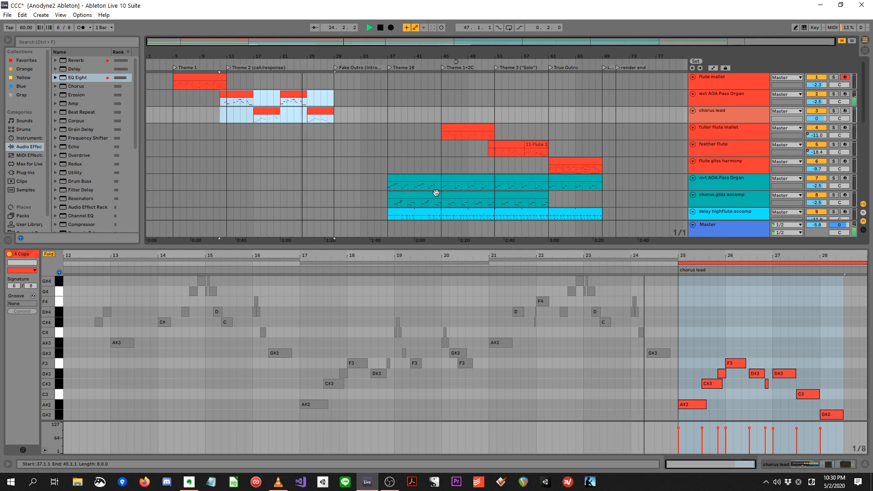
pyautogui.press('space')
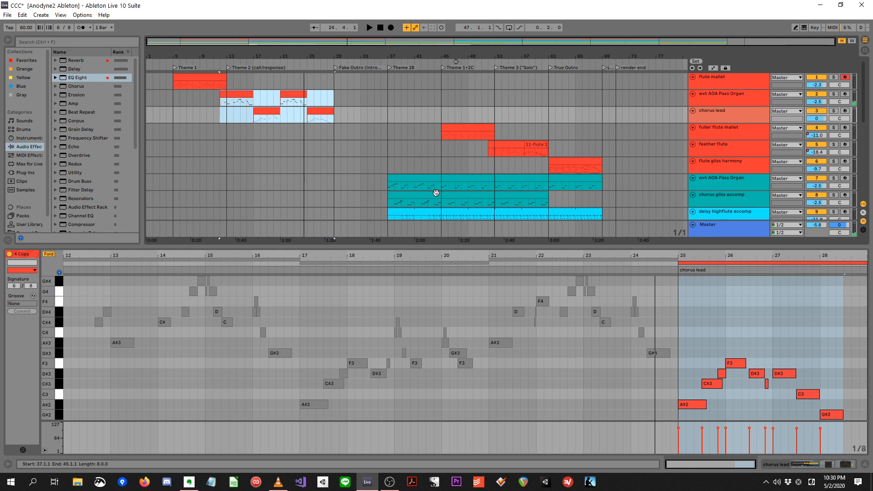
# - Shrink the note editor and briefly play the openings of the intro flute mallet delay clip and the Theme 1 flute mallet clip
pyautogui.moveTo(364, 245); pyautogui.dragTo(374, 335)
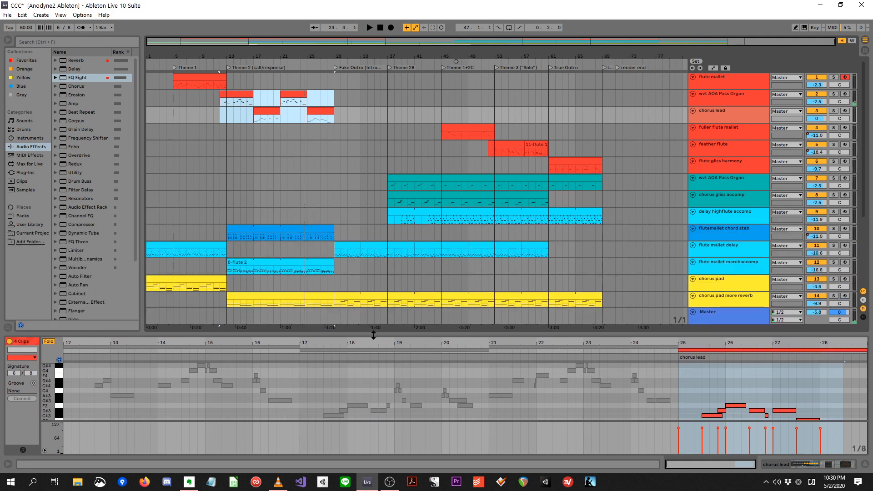
pyautogui.click(147, 246)
pyautogui.press('space')
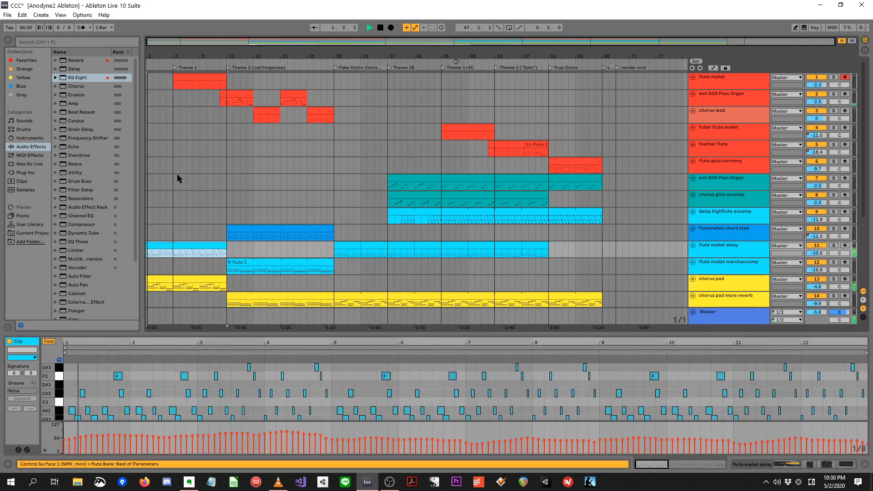
pyautogui.click(192, 80)
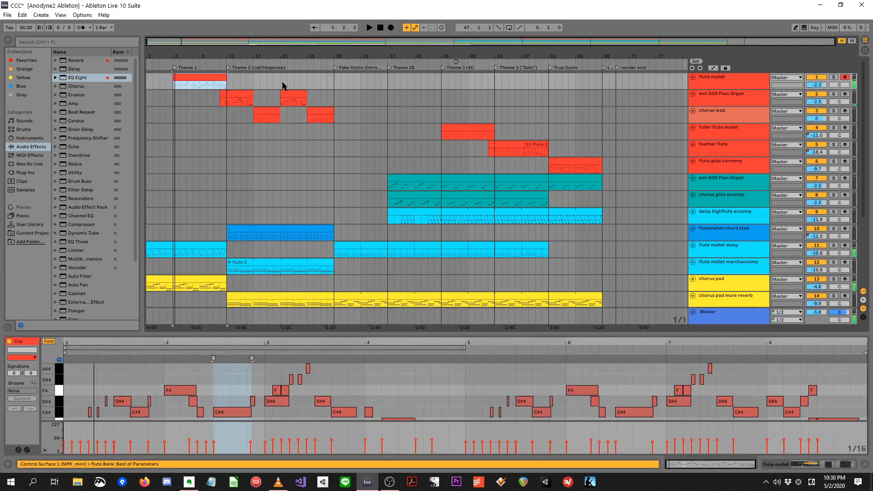
# - Select the Theme 2 range on the top four tracks, then view the flutemallet chord stab clip and play its opening
pyautogui.moveTo(224, 133)
pyautogui.mouseDown()
pyautogui.moveTo(311, 134)
pyautogui.moveTo(253, 91)
pyautogui.moveTo(228, 88)
pyautogui.mouseUp()
pyautogui.click(333, 130)
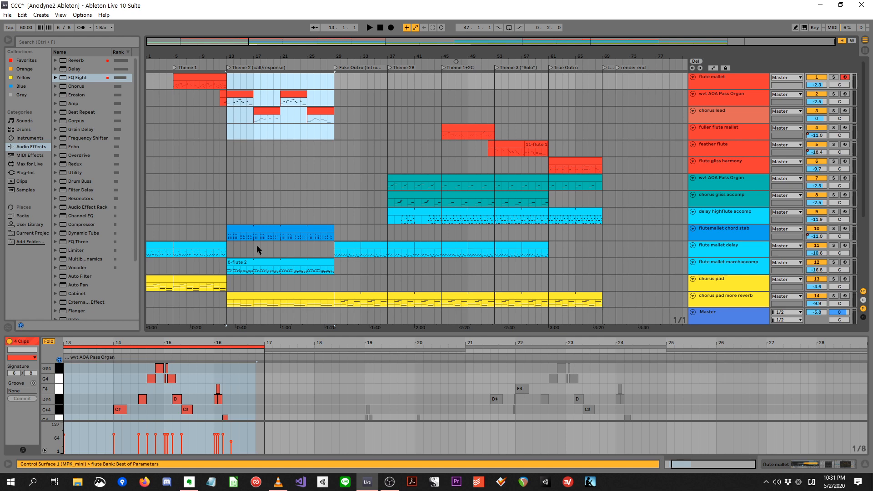
pyautogui.click(256, 231)
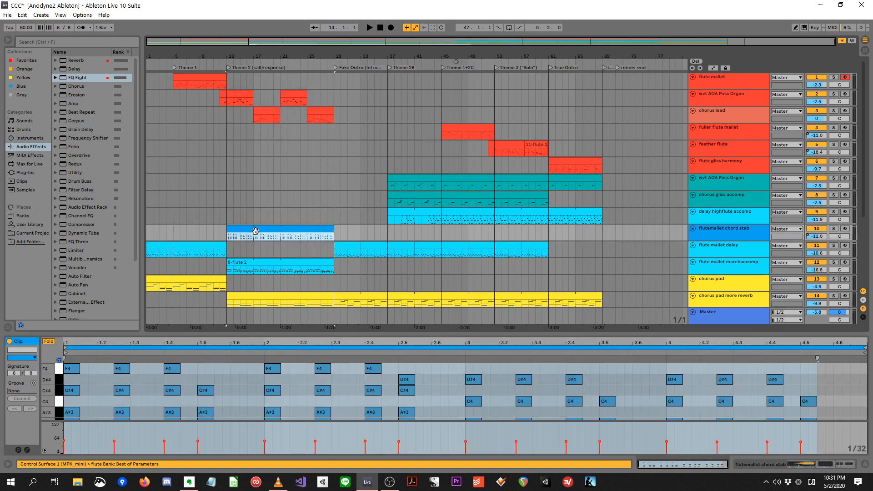
pyautogui.press('space')
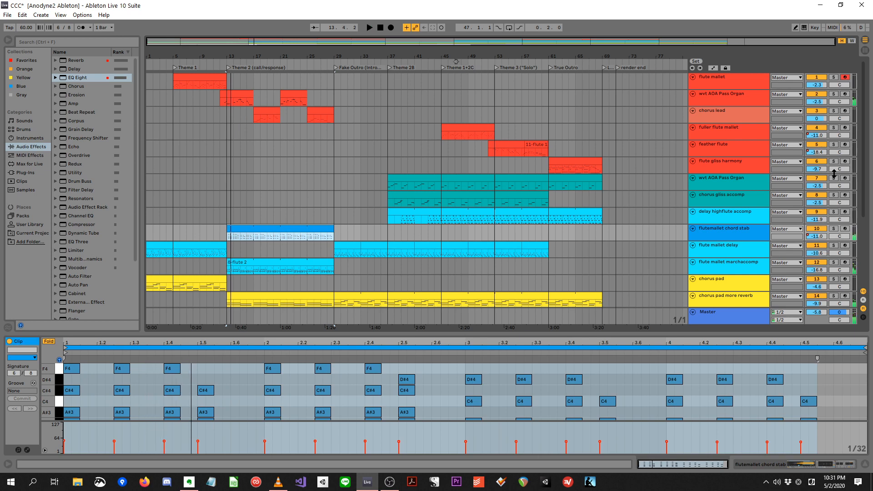
pyautogui.moveTo(864, 184); pyautogui.dragTo(866, 213)
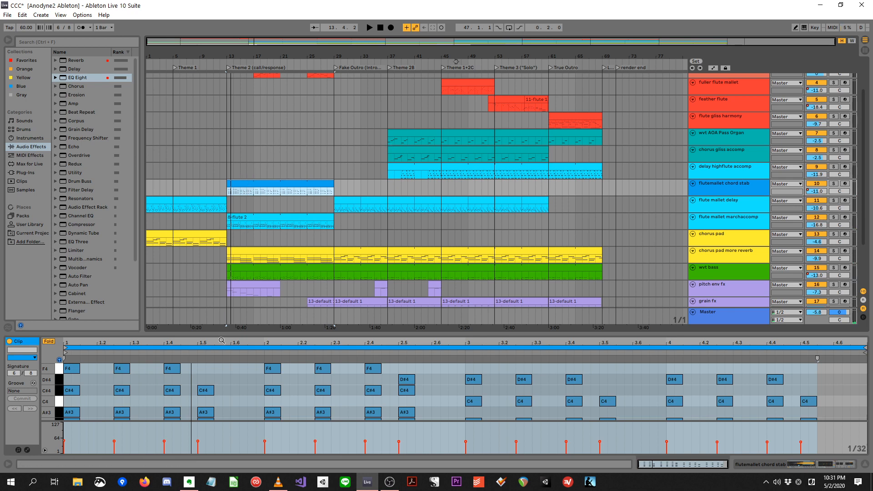
pyautogui.moveTo(225, 333); pyautogui.dragTo(226, 303)
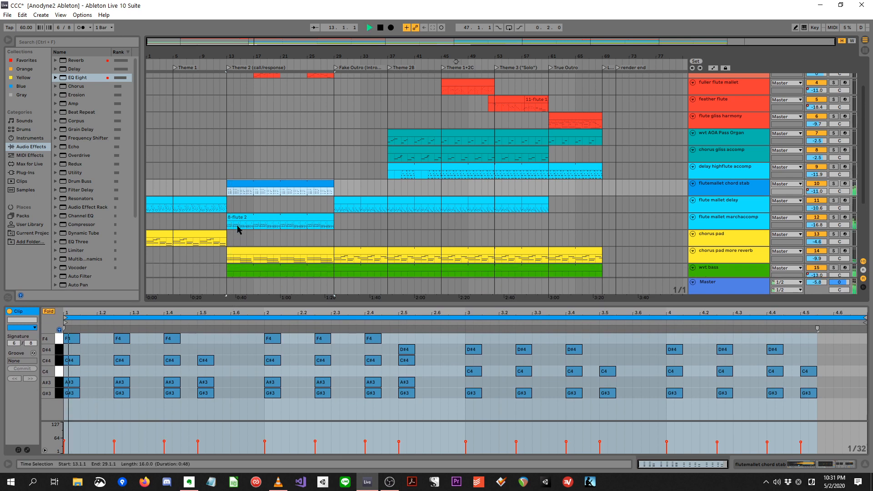
# - Show the Theme 2 flutemallet chord stab and wvt bass clips together in an enlarged note editor
pyautogui.click(710, 184)
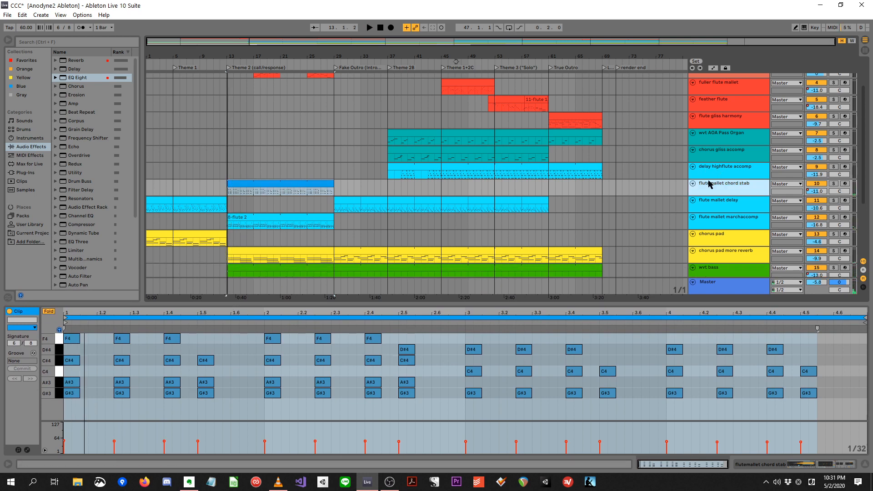
pyautogui.click(715, 270)
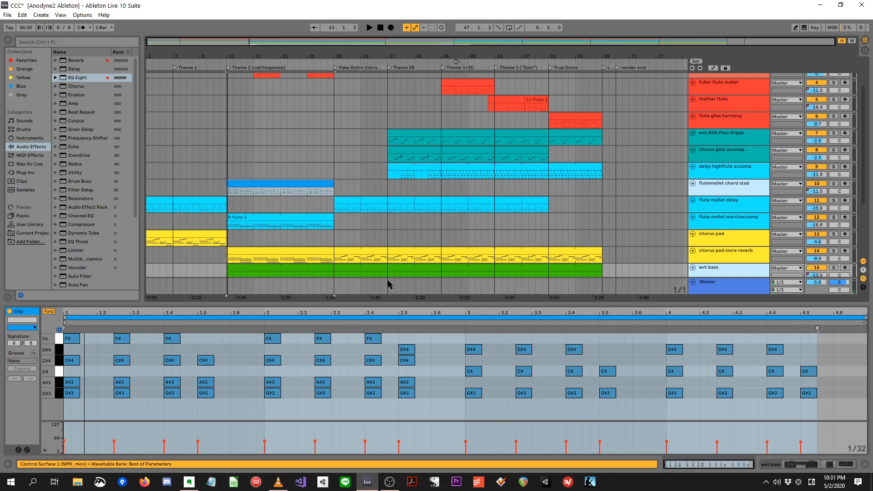
pyautogui.keyDown('ctrl'); pyautogui.click(266, 275); pyautogui.keyUp('ctrl')
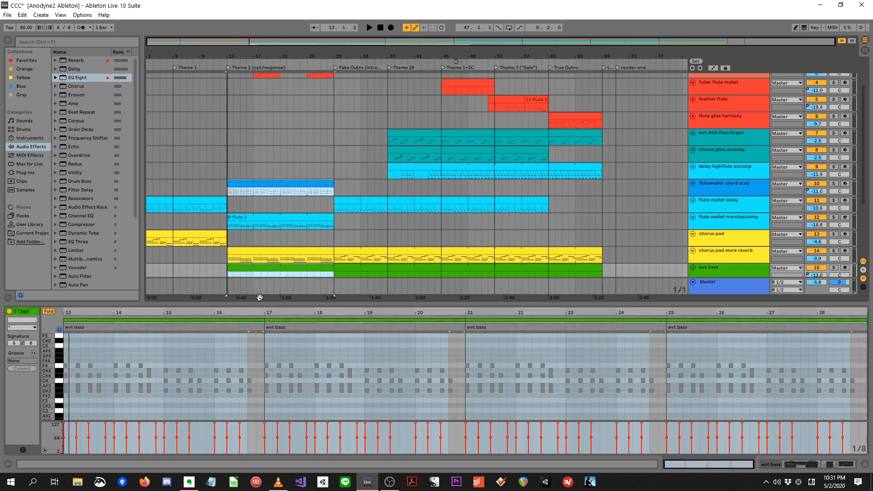
pyautogui.moveTo(254, 304); pyautogui.dragTo(254, 232)
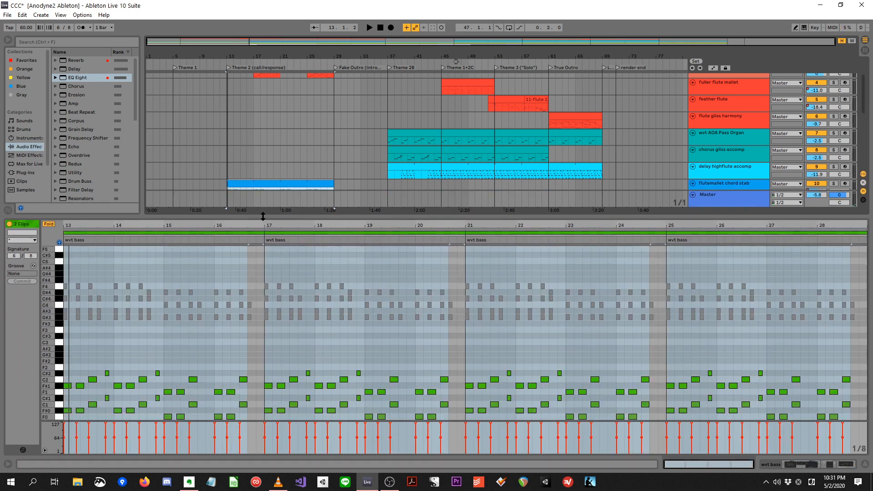
# - Play the start of Theme 2 in short stretches from bar 13 into bar 14 to examine the chord stabs against the bass
pyautogui.press('space')
pyautogui.press('space')
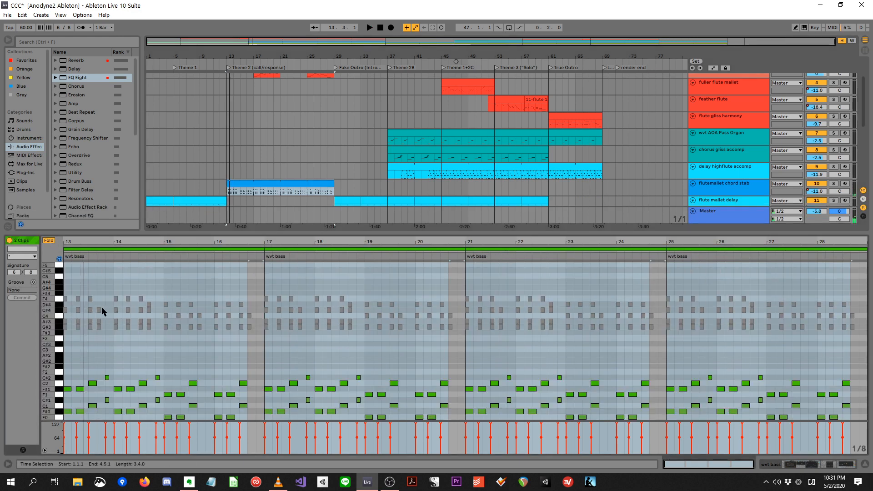
pyautogui.press('space')
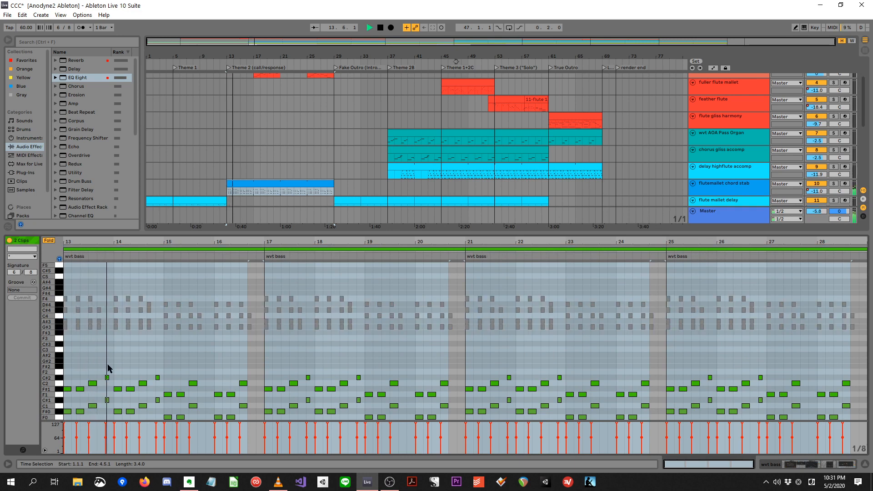
pyautogui.press('space')
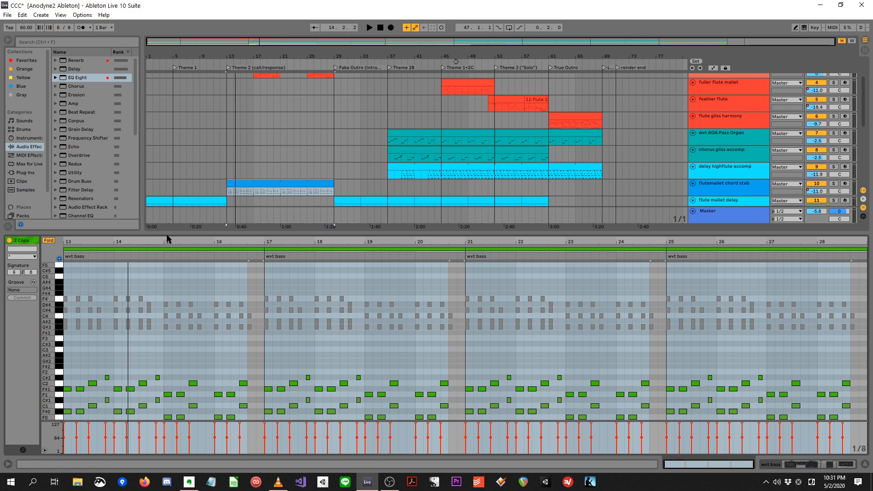
# - Shrink the note editor to show more tracks and view the flutemallet chord stab clip's notes on their own
pyautogui.moveTo(167, 236); pyautogui.dragTo(160, 343)
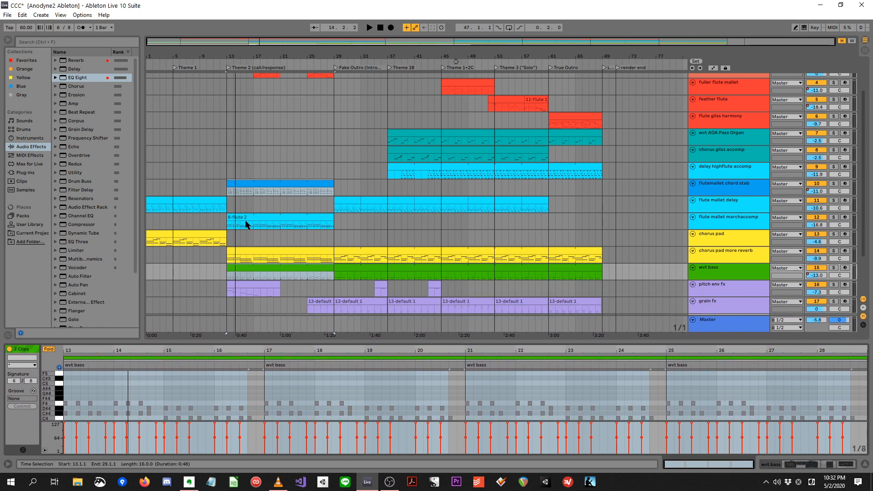
pyautogui.click(259, 183)
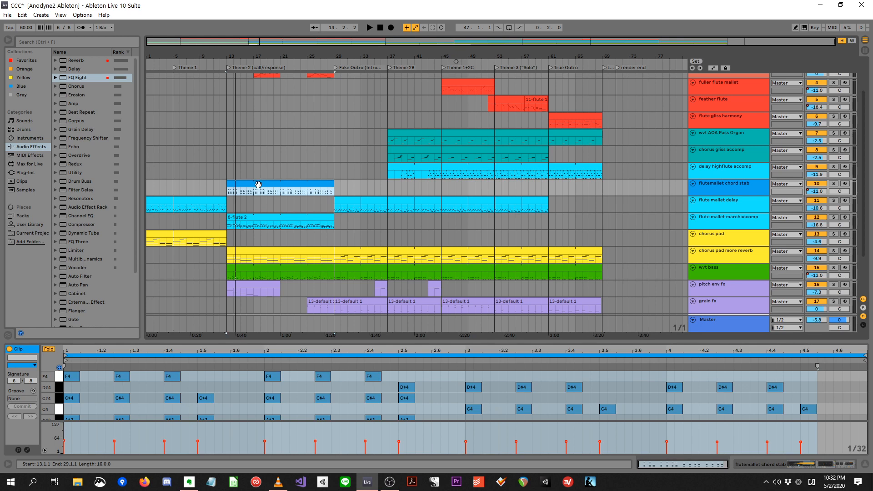
# - Play the opening of the Theme 2 flute mallet marchaccomp clip and examine its notes in an enlarged note editor
pyautogui.click(254, 221)
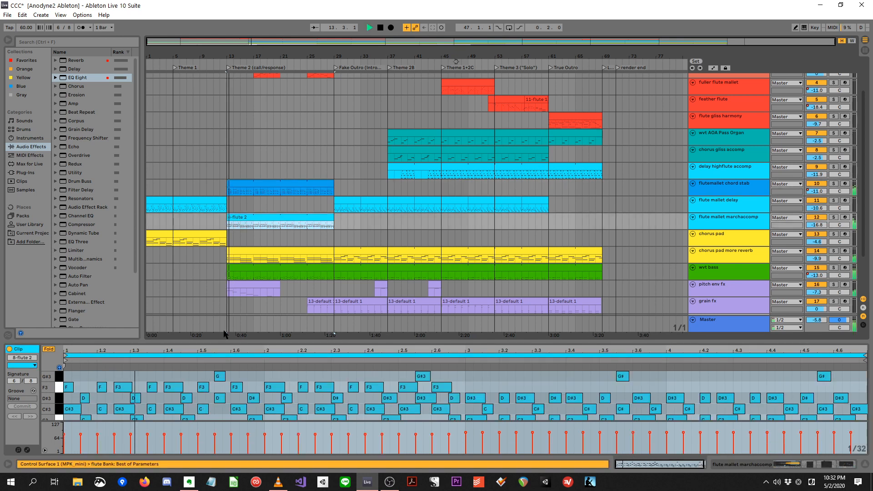
pyautogui.moveTo(221, 343); pyautogui.dragTo(237, 260)
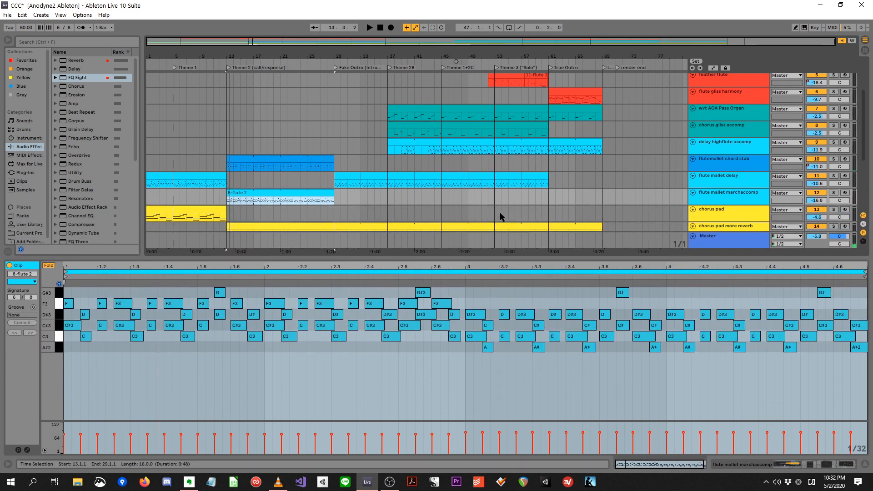
pyautogui.press('space')
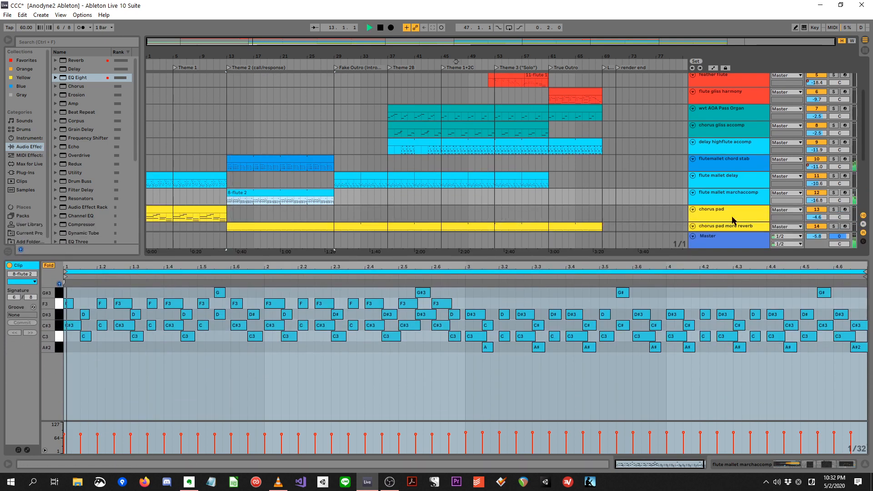
pyautogui.click(834, 193)
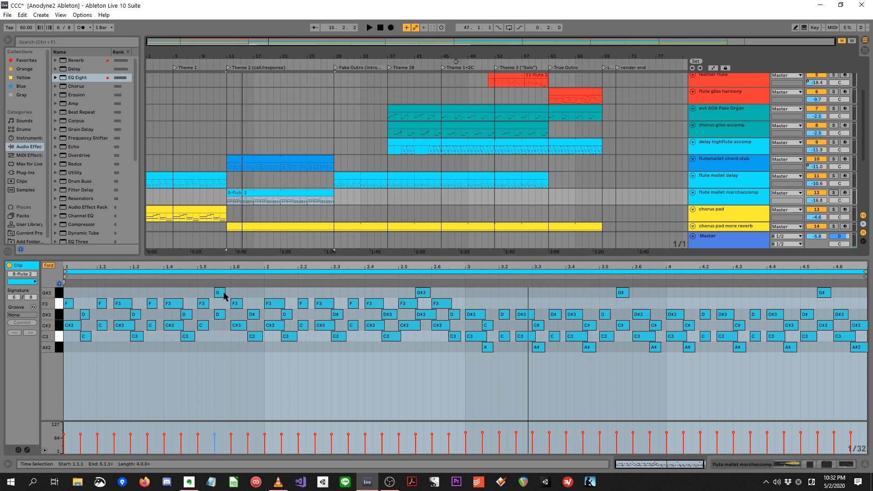
# - Shrink the note editor, then view the first wvt AOA Pass Organ clip and play its opening from bar 12
pyautogui.moveTo(233, 258); pyautogui.dragTo(244, 322)
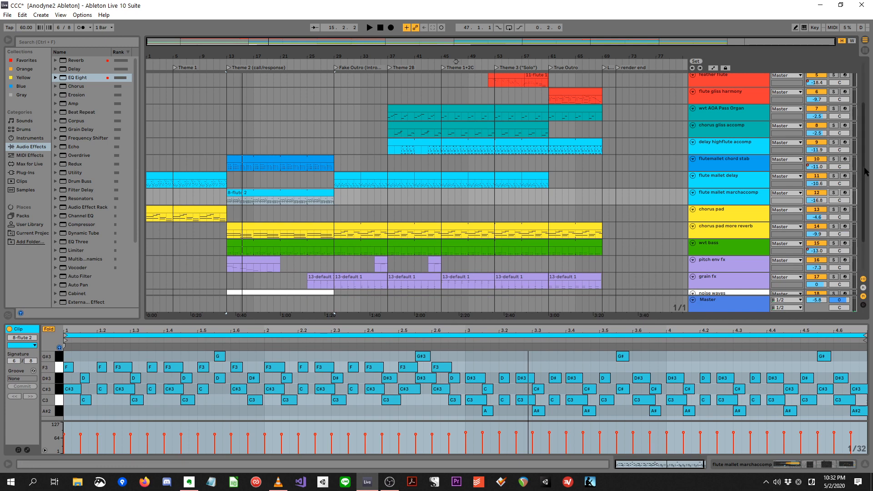
pyautogui.scroll(2, 553, 168)
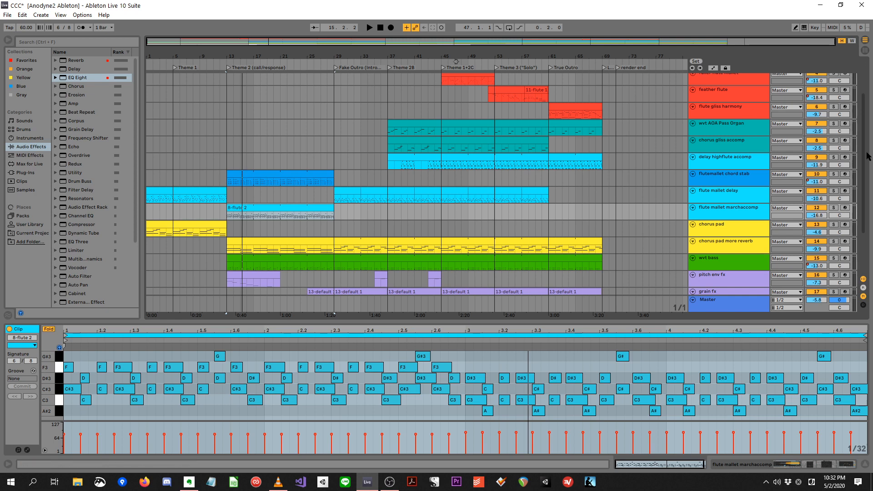
pyautogui.scroll(7, 302, 123)
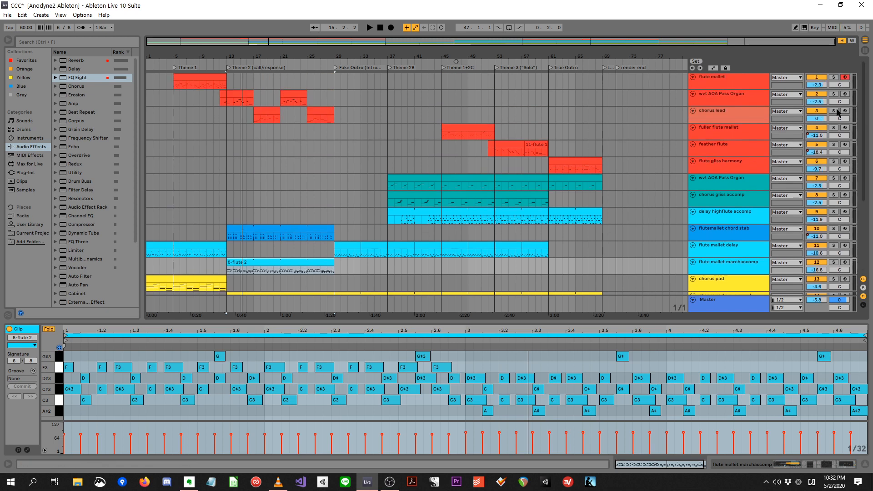
pyautogui.click(248, 97)
pyautogui.press('space')
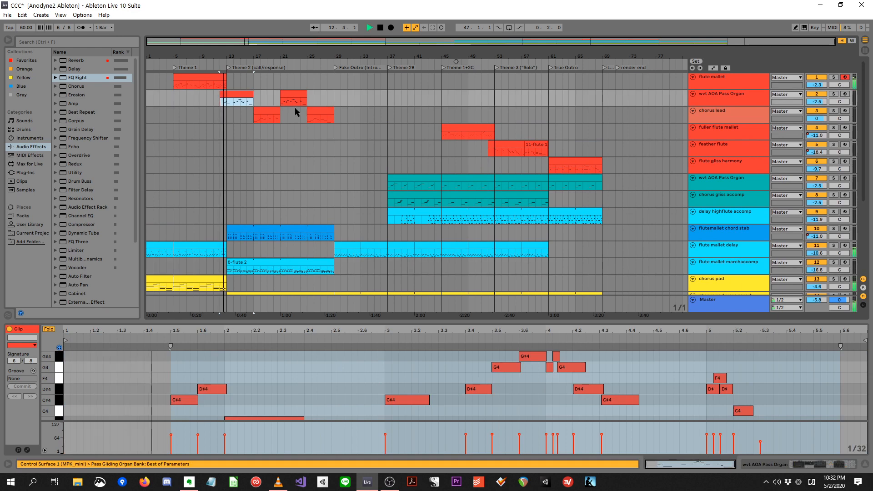
# - Show all four Theme 2 wvt AOA Pass Organ and chorus lead clips together in an enlarged note editor
pyautogui.keyDown('shift'); pyautogui.click(321, 110); pyautogui.keyUp('shift')
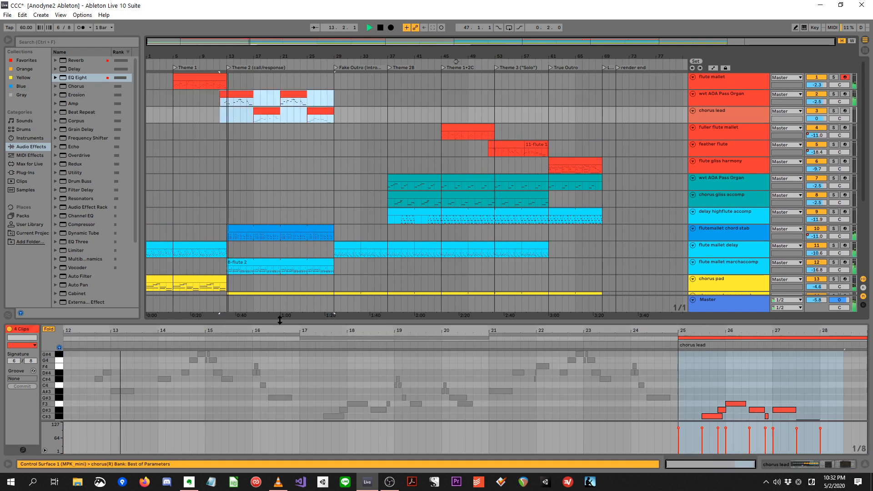
pyautogui.moveTo(279, 320); pyautogui.dragTo(283, 222)
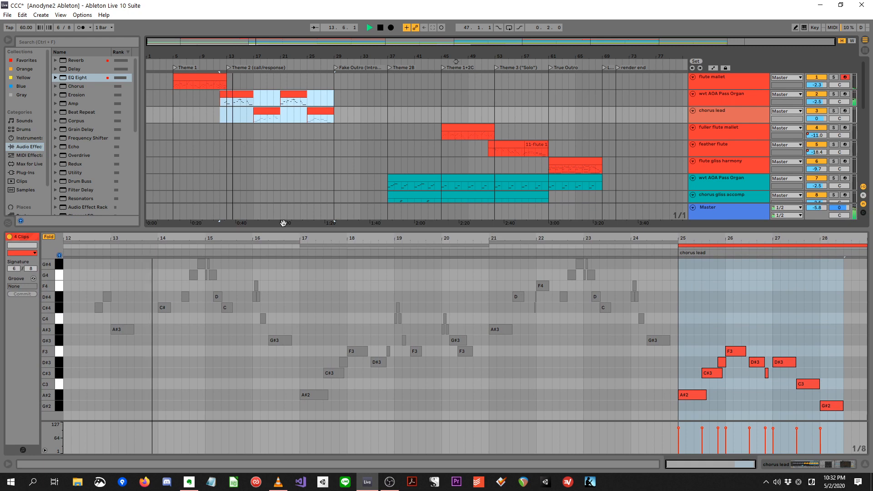
pyautogui.click(210, 276)
pyautogui.press('space')
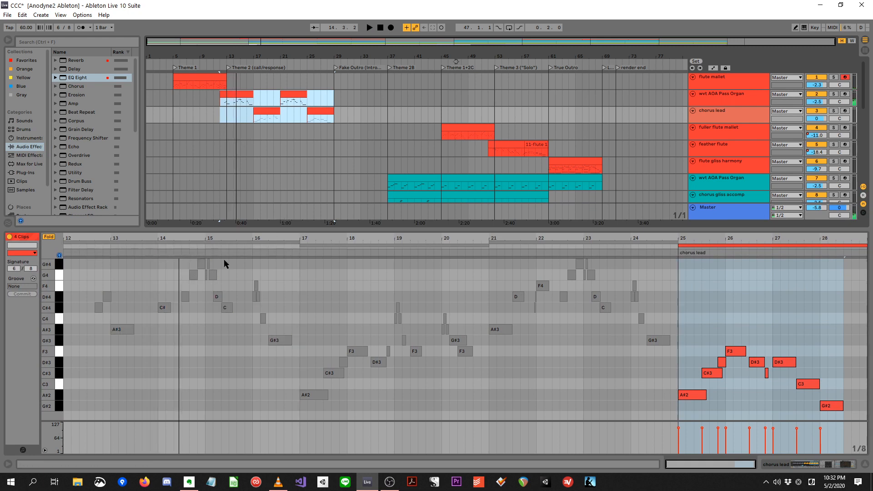
# - Play the first wvt AOA Pass Organ clip from bar 14 into bar 15 to examine its high notes
pyautogui.click(236, 104)
pyautogui.press('space')
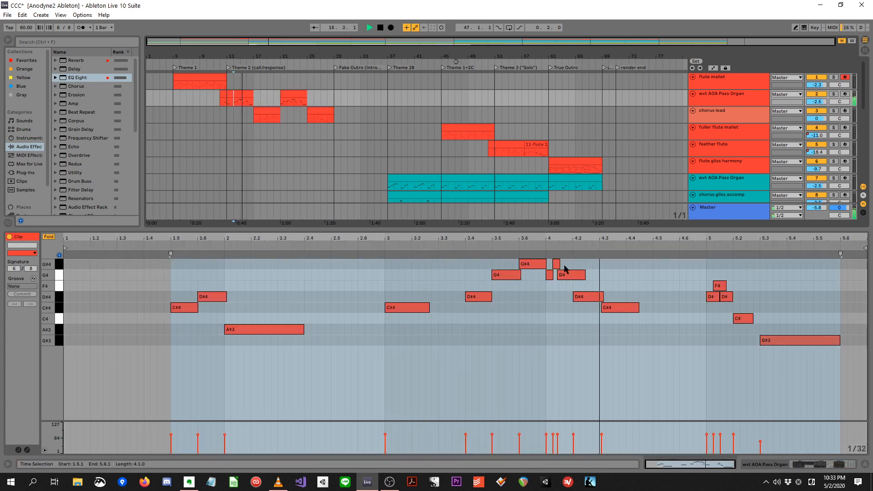
pyautogui.press('space')
# - Shrink the note editor, then view the first chorus lead clip and play it from bar 17
pyautogui.moveTo(401, 230); pyautogui.dragTo(409, 337)
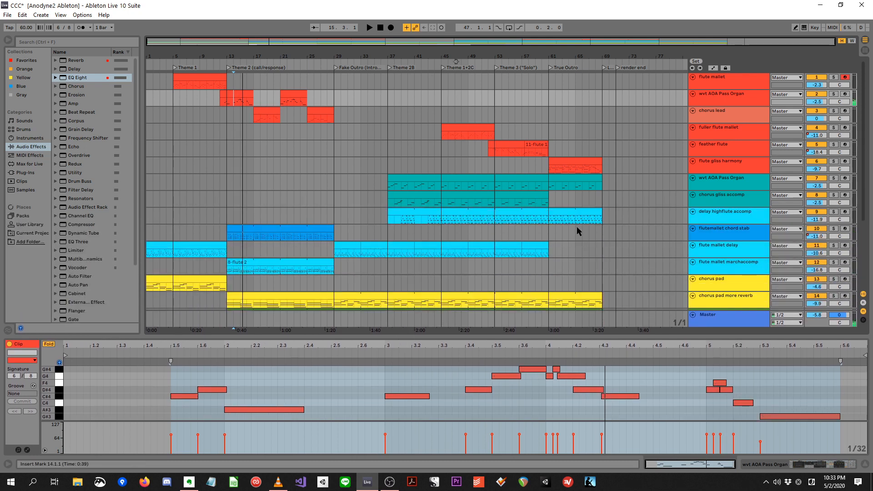
pyautogui.scroll(-1, 866, 169)
pyautogui.scroll(1, 866, 168)
pyautogui.click(262, 109)
pyautogui.press('space')
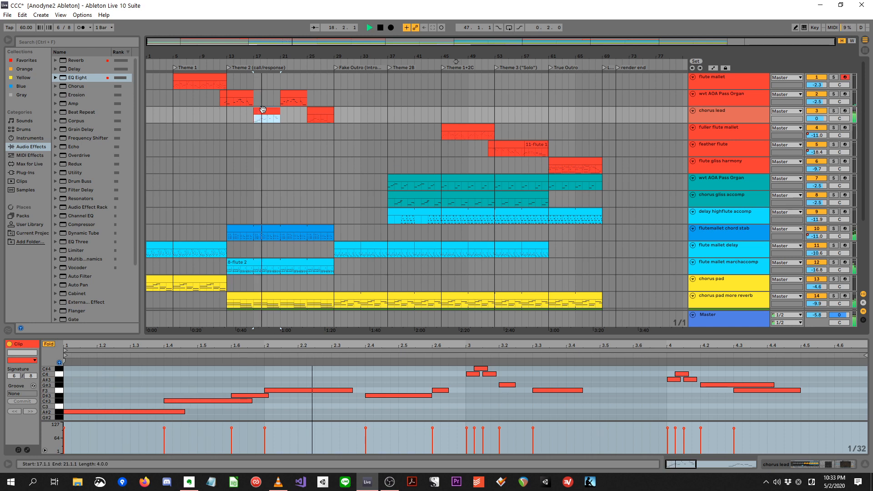
pyautogui.press('space')
# - Select the four Theme 2 lead clips again and enlarge the note editor to compare the organ and chorus lead melodies
pyautogui.click(231, 92)
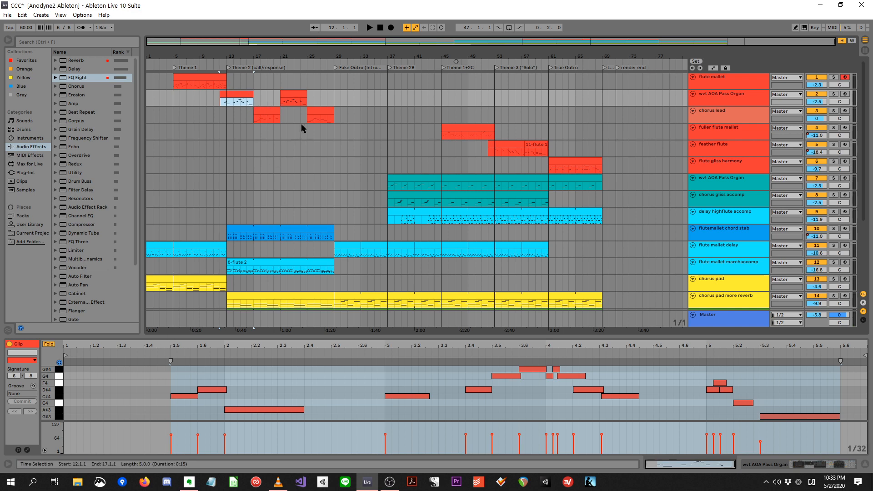
pyautogui.keyDown('shift'); pyautogui.click(317, 112); pyautogui.keyUp('shift')
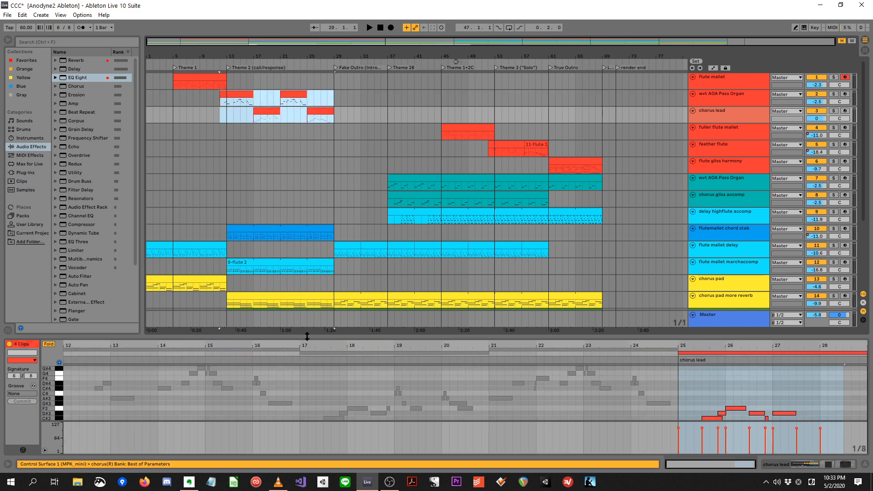
pyautogui.moveTo(307, 336); pyautogui.dragTo(307, 210)
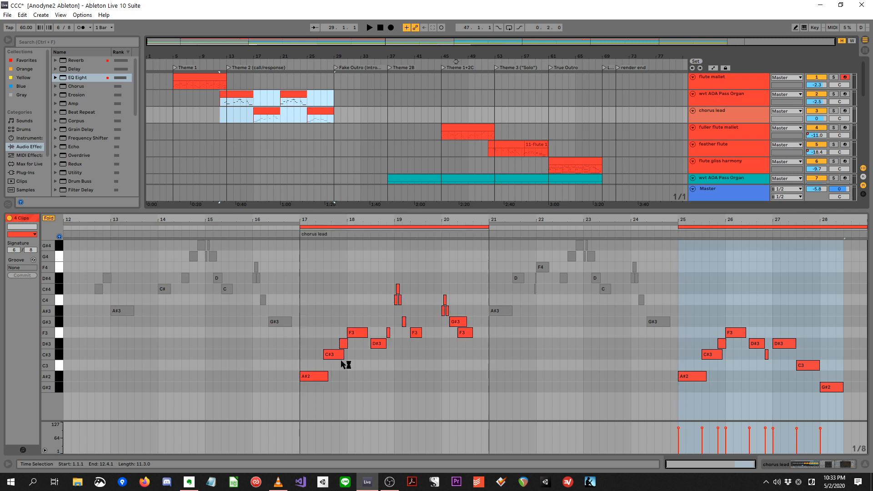
pyautogui.press('space')
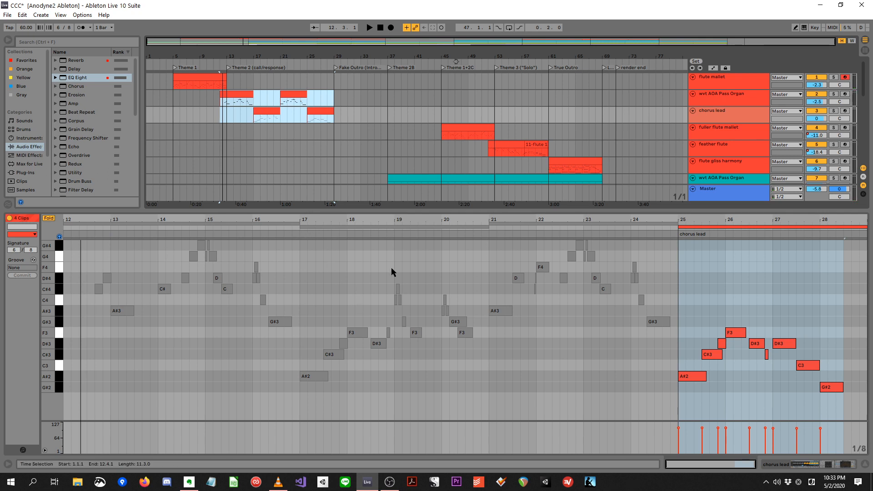
# - Compare the call and response by playing the organ clip from bar 13 and the chorus lead clip from bar 17
pyautogui.click(262, 109)
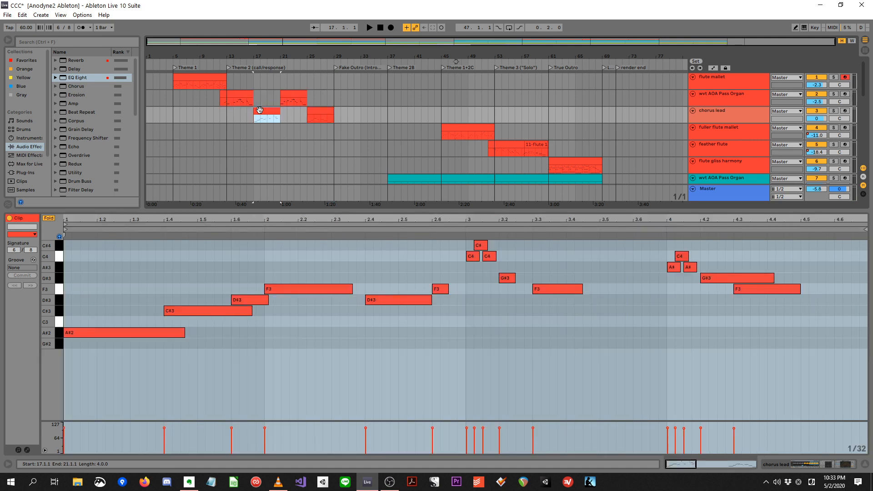
pyautogui.press('space')
pyautogui.click(228, 106)
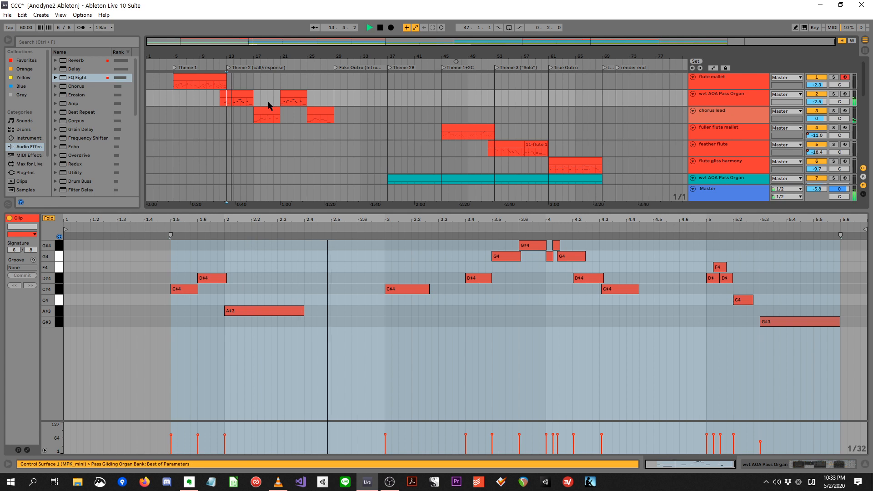
pyautogui.press('space')
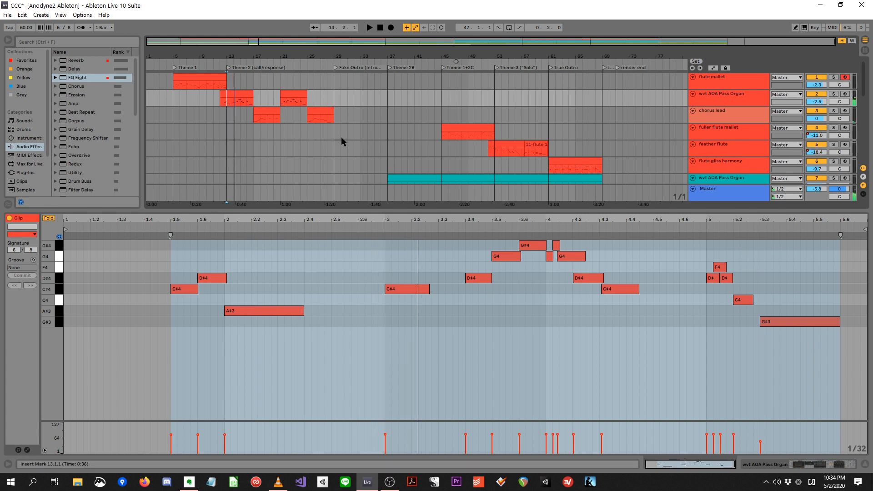
pyautogui.click(256, 114)
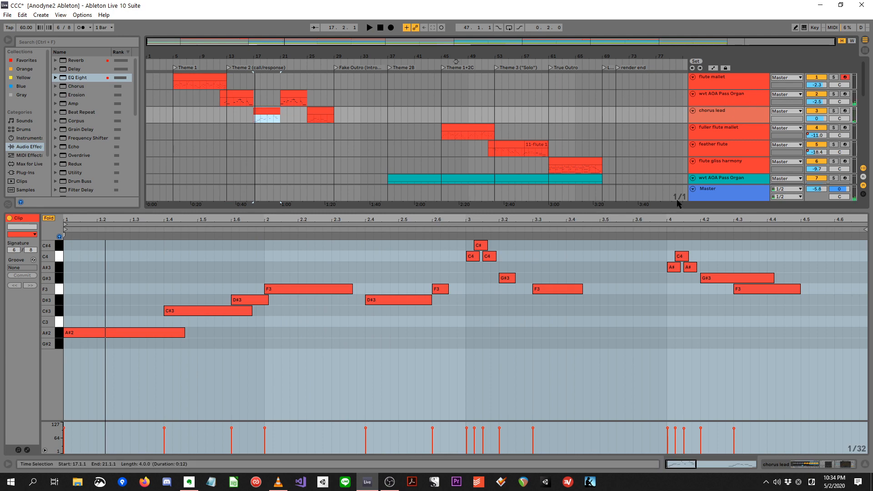
# - Switch from the note editor to the device view and play the Fake Outro from its first flute mallet delay clip at bar 29
pyautogui.hotkey('shift', 'Tab')
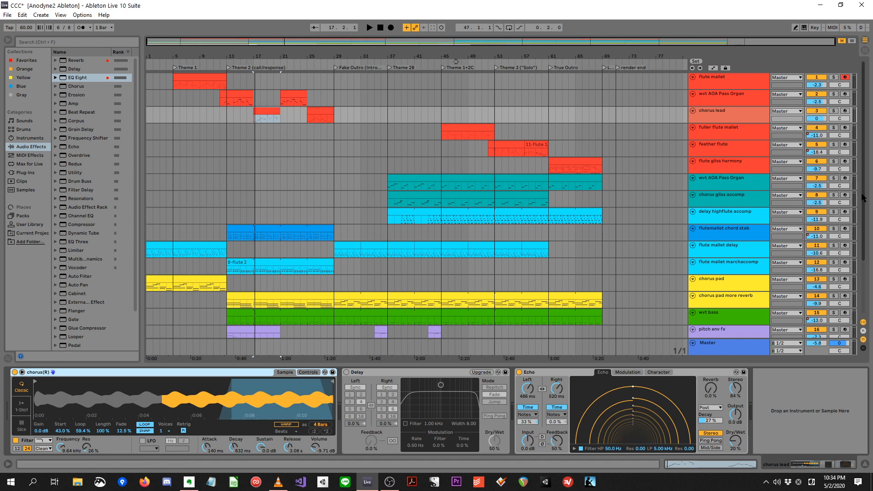
pyautogui.scroll(-1, 868, 195)
pyautogui.click(346, 229)
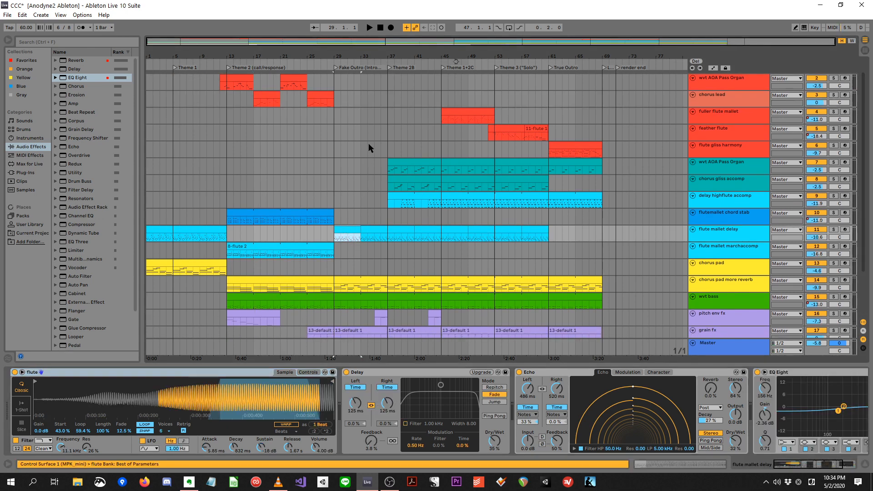
pyautogui.moveTo(361, 62); pyautogui.dragTo(537, 62)
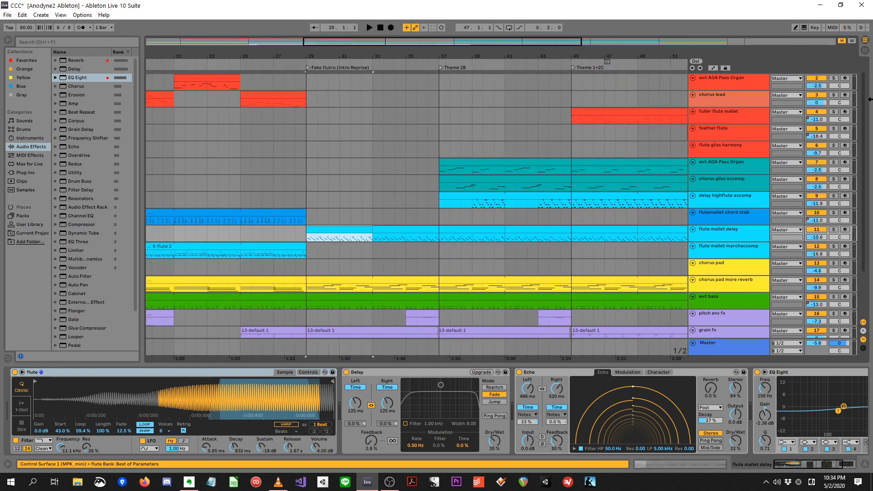
pyautogui.scroll(-3, 869, 121)
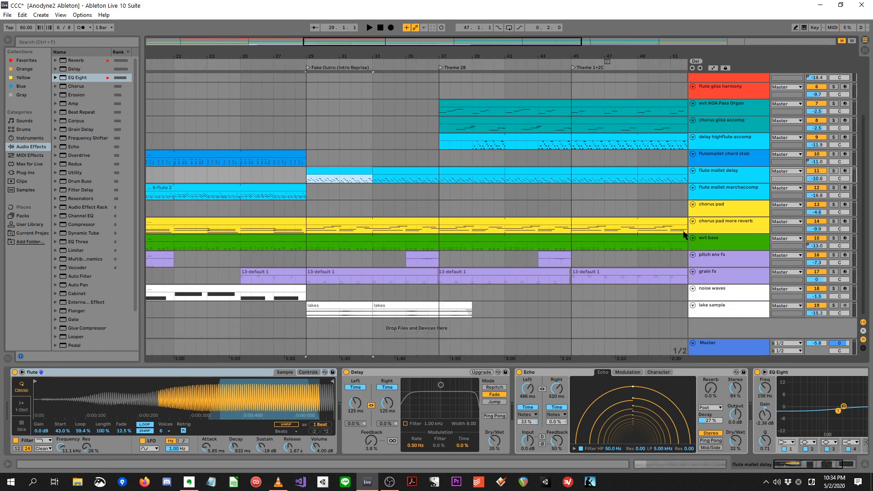
pyautogui.press('space')
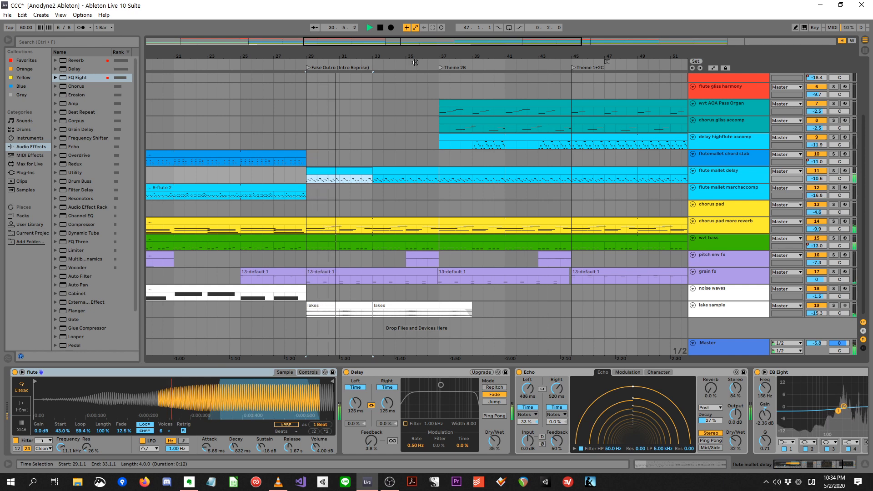
pyautogui.moveTo(414, 56); pyautogui.dragTo(411, 29)
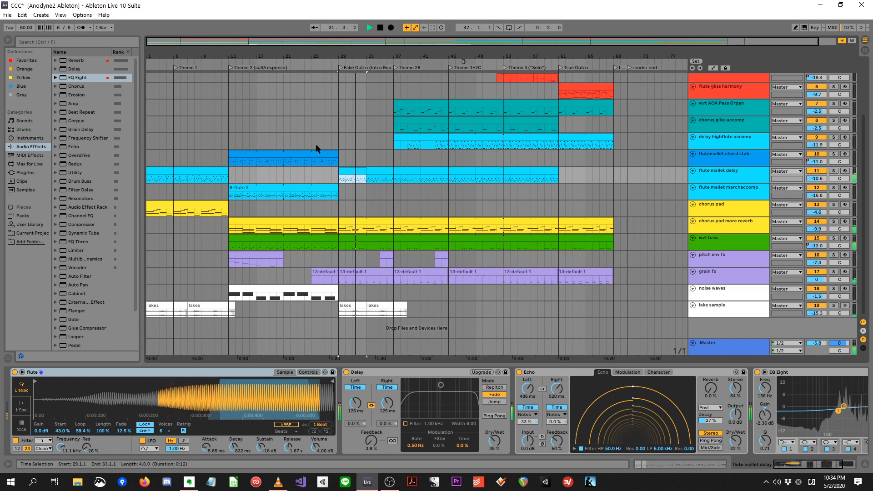
# - Set the loop range to the 36 bars from the song's start to Theme 2B, play its opening, and turn looping off
pyautogui.click(157, 172)
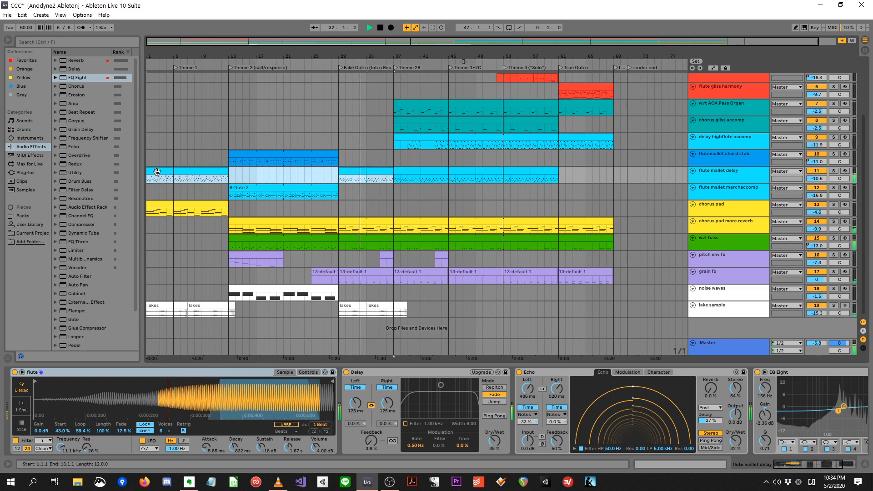
pyautogui.click(509, 27)
pyautogui.click(509, 27)
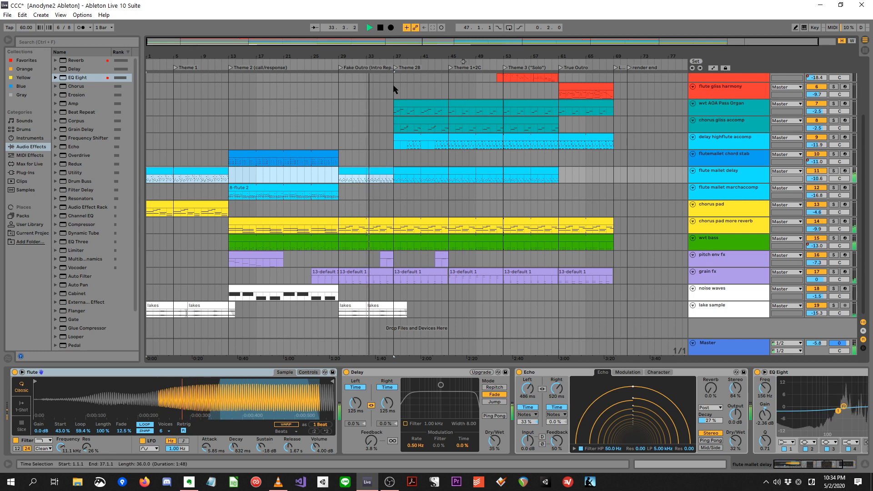
pyautogui.moveTo(393, 164); pyautogui.dragTo(87, 127)
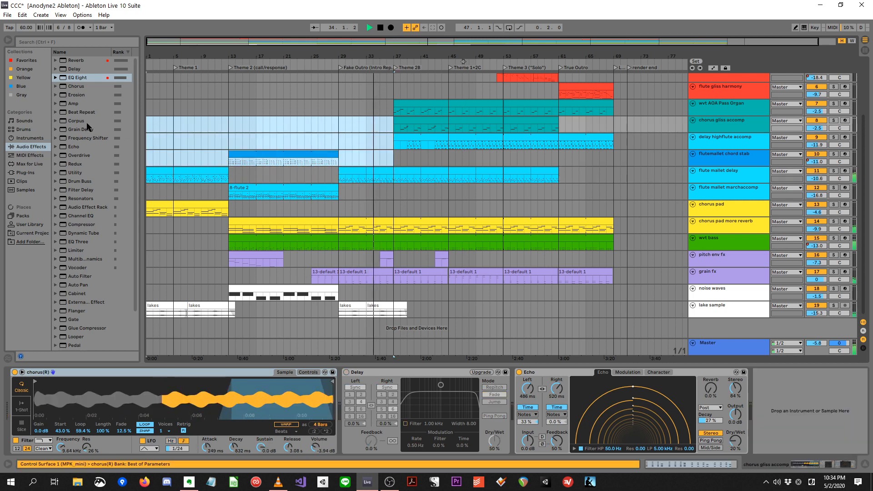
pyautogui.hotkey('ctrl', 'l')
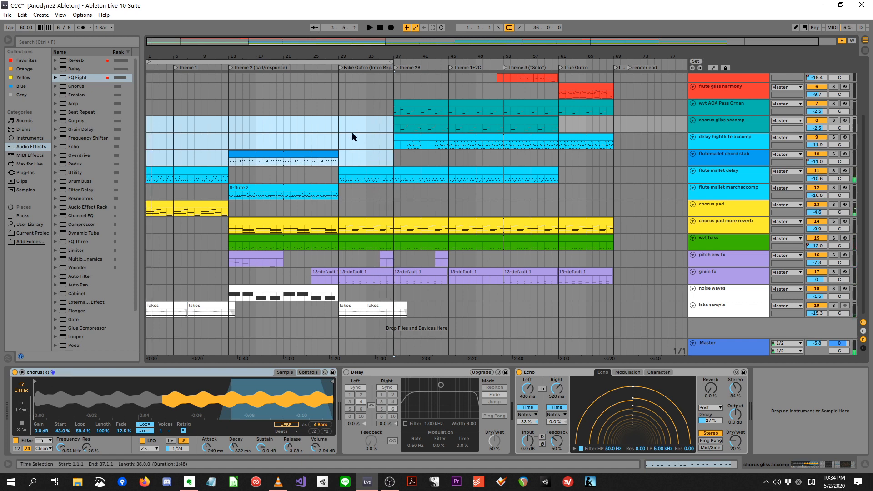
pyautogui.click(509, 28)
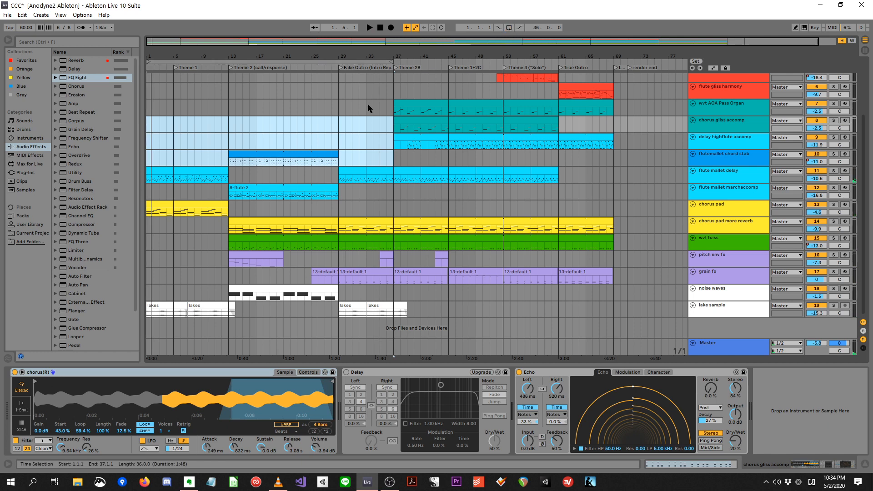
# - Select the flute mallet delay clip at bar 29 and bring the lead tracks above it into view
pyautogui.click(351, 173)
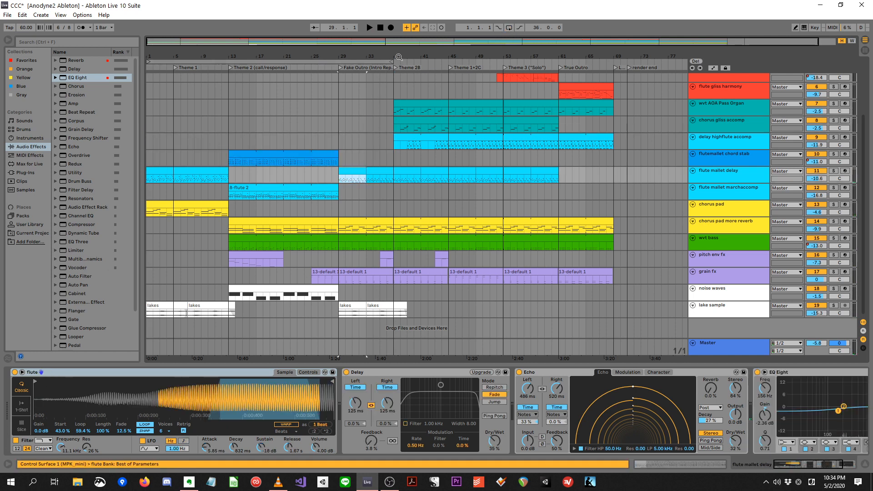
pyautogui.moveTo(399, 56); pyautogui.dragTo(447, 64)
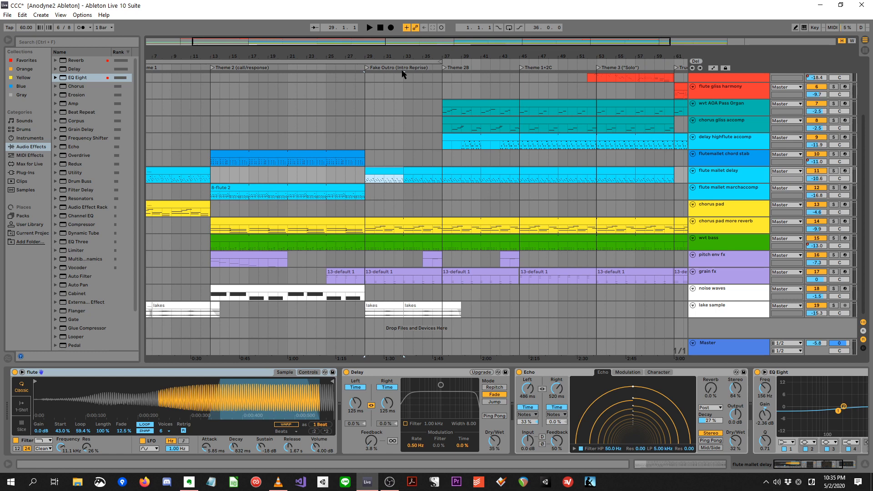
pyautogui.moveTo(396, 57); pyautogui.dragTo(396, 25)
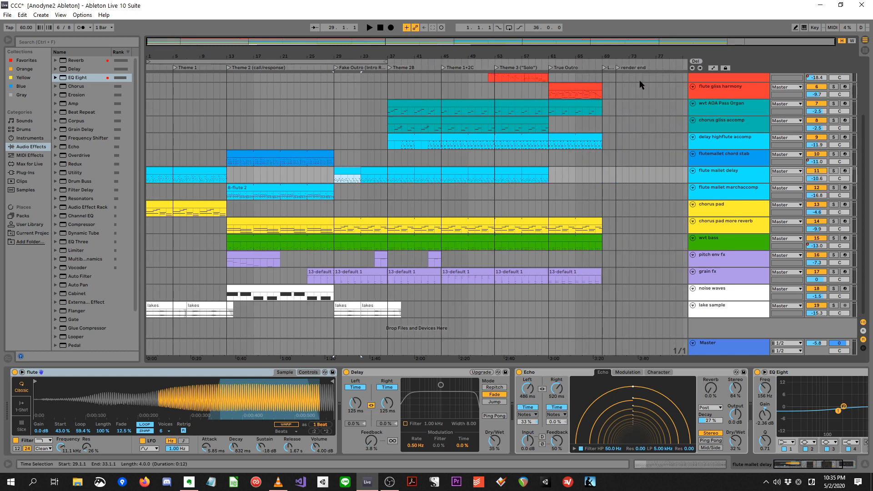
pyautogui.scroll(5, 868, 133)
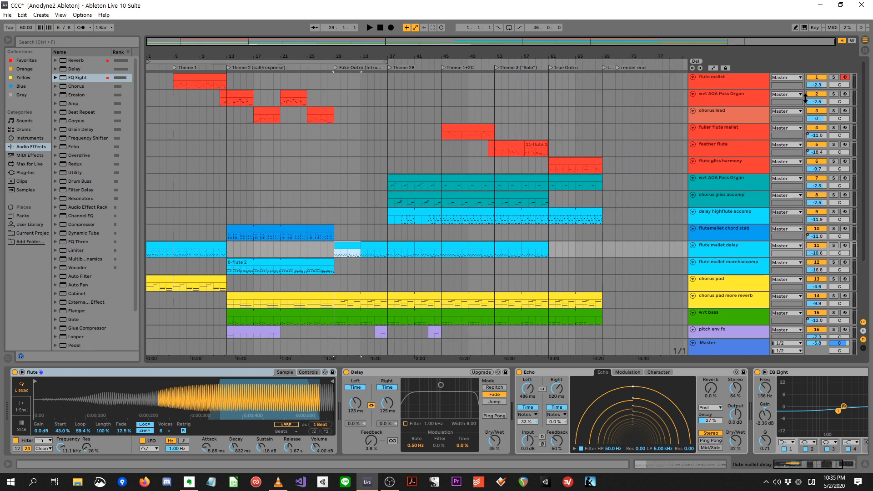
# - Compare the lead instruments by highlighting the lead tracks over bars 1 to 29, the newer leads over bars 29 to 71, and the organ's empty stretch
pyautogui.moveTo(332, 146); pyautogui.dragTo(137, 84)
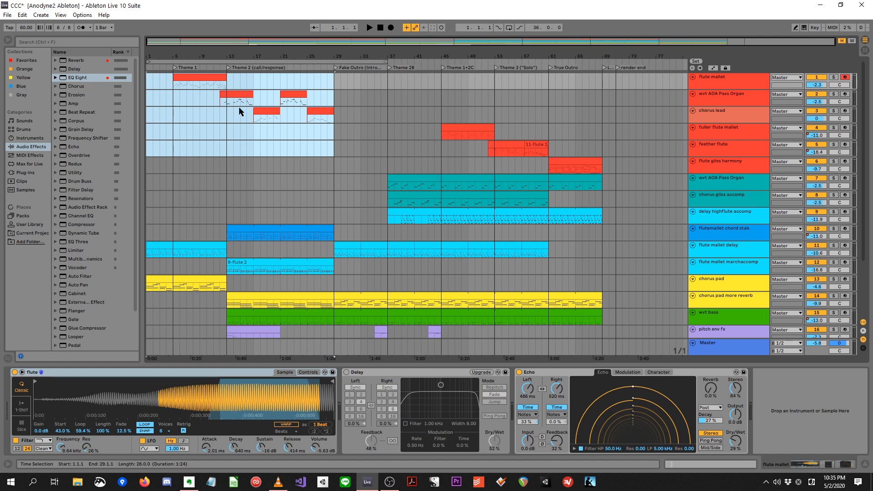
pyautogui.moveTo(334, 132); pyautogui.dragTo(595, 173)
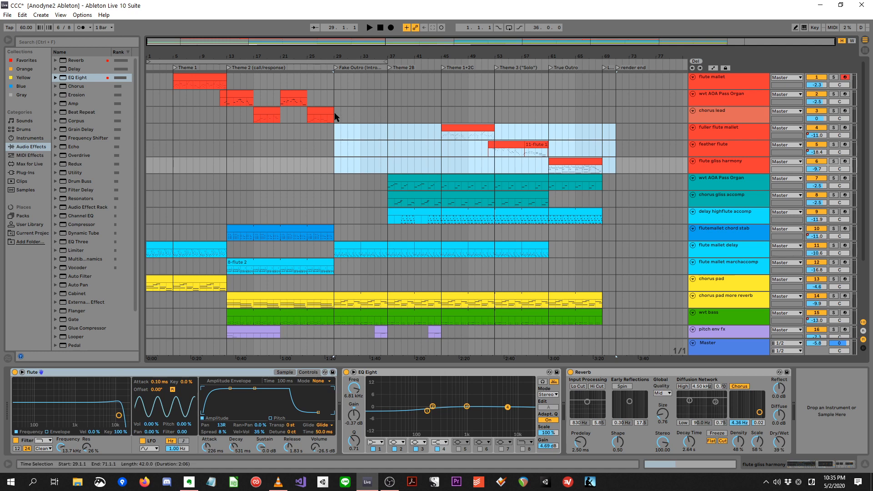
pyautogui.moveTo(338, 94); pyautogui.dragTo(616, 95)
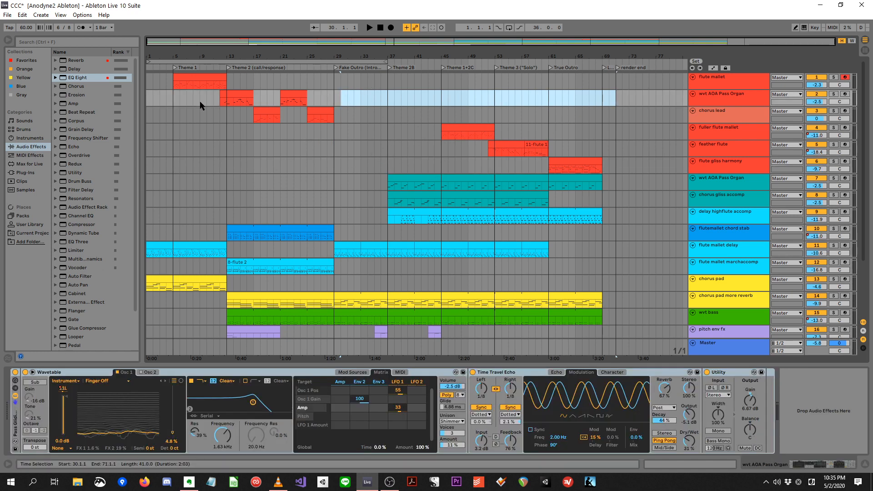
# - Play the Fake Outro from bar 29 while viewing its accompaniment tracks, and stop in bar 30
pyautogui.click(334, 132)
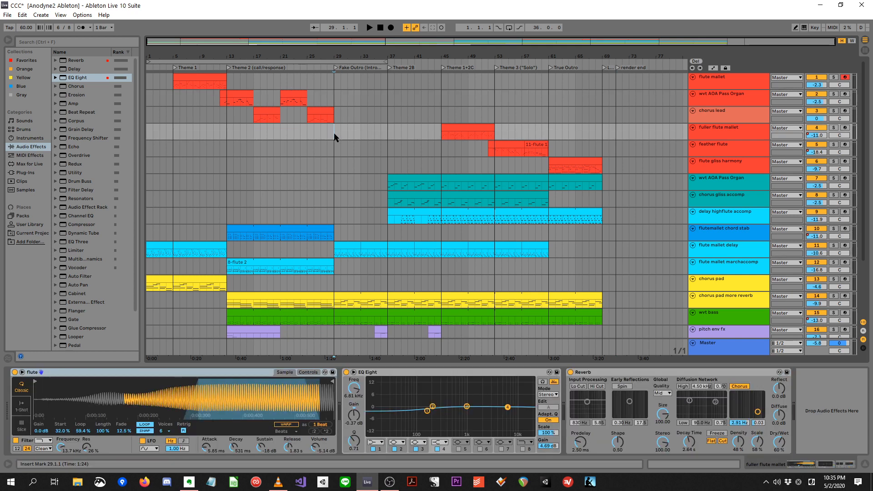
pyautogui.press('space')
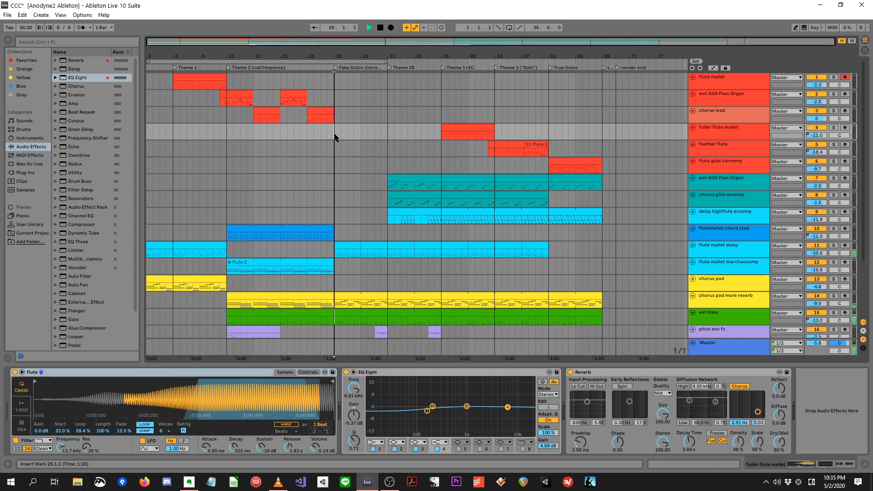
pyautogui.moveTo(863, 142); pyautogui.dragTo(865, 208)
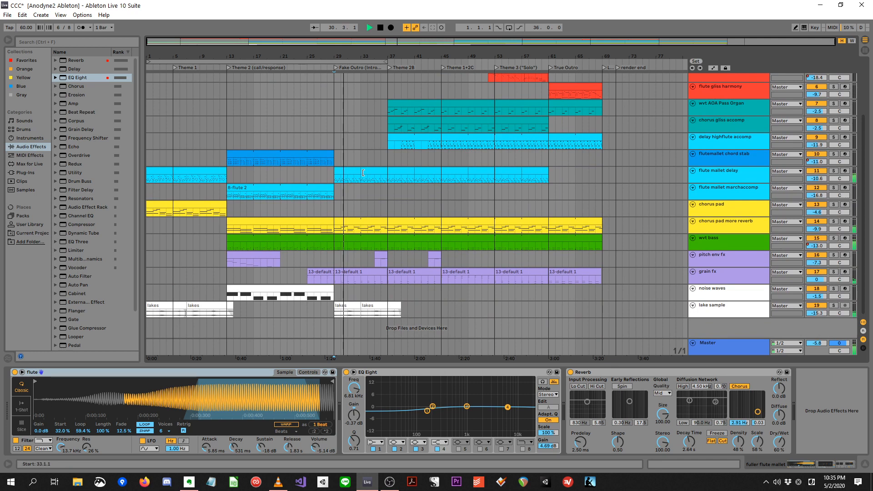
pyautogui.press('space')
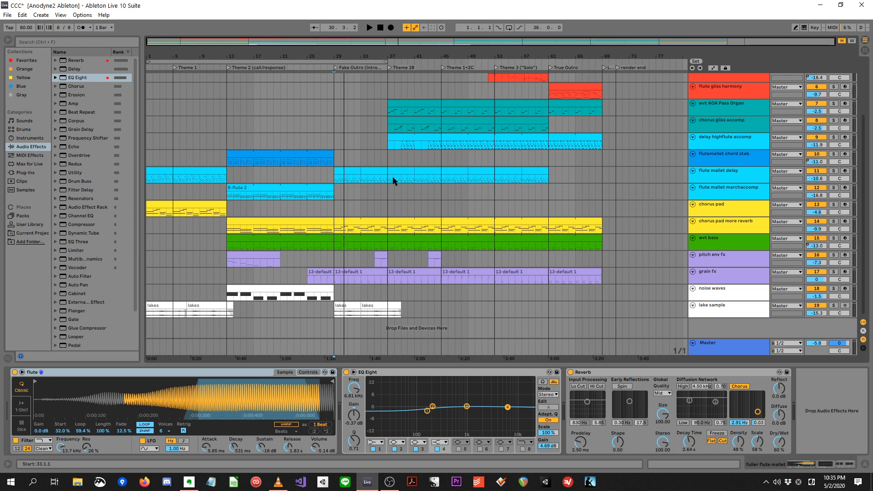
# - Make the flute mallet delay track taller and open its Fake Outro clip at bar 29 in the note editor
pyautogui.click(712, 180)
pyautogui.moveTo(713, 182); pyautogui.dragTo(713, 206)
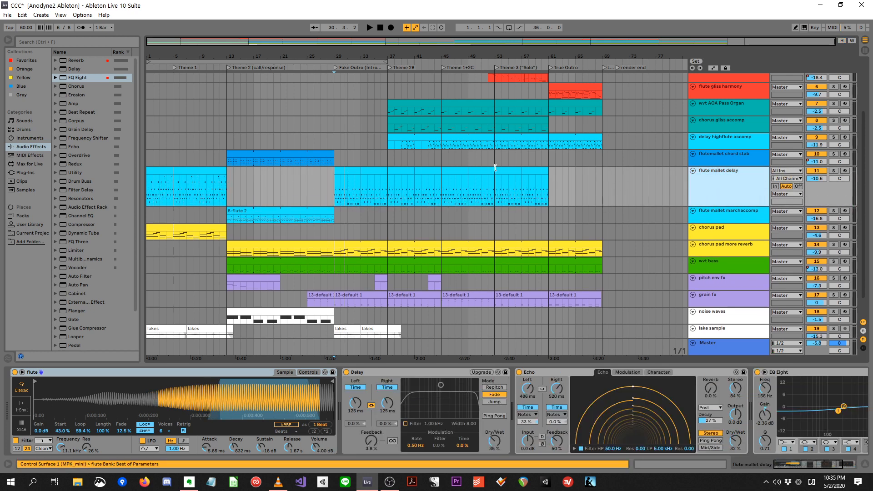
pyautogui.click(339, 167)
pyautogui.doubleClick(339, 168)
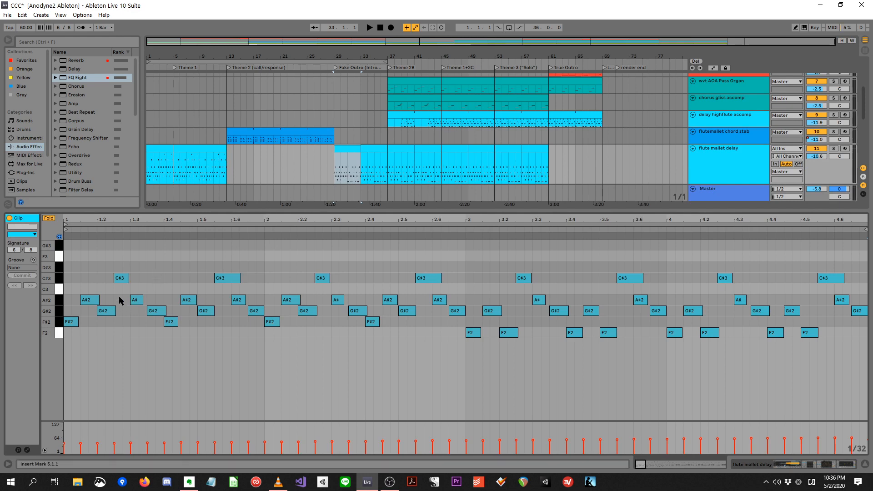
# - Add the opening flute mallet delay clip to the selection, play it from bar 1, and select its F3 to G#3 notes
pyautogui.keyDown('shift'); pyautogui.click(164, 152); pyautogui.keyUp('shift')
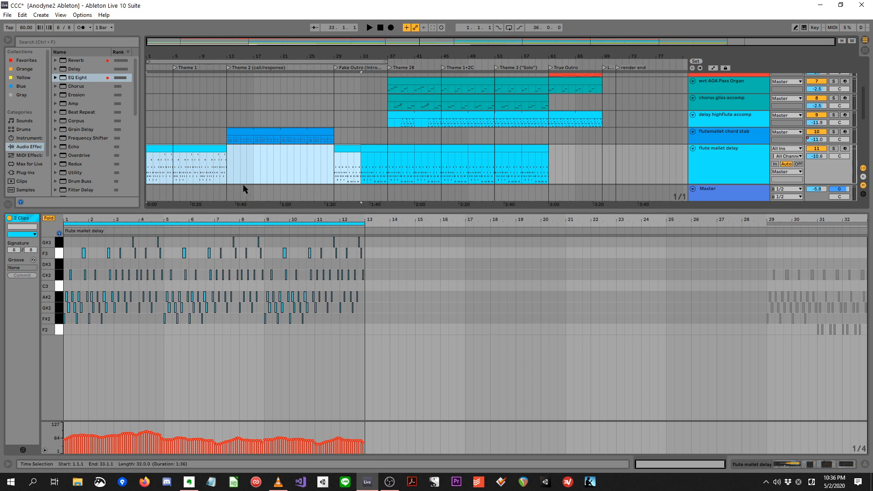
pyautogui.press('space')
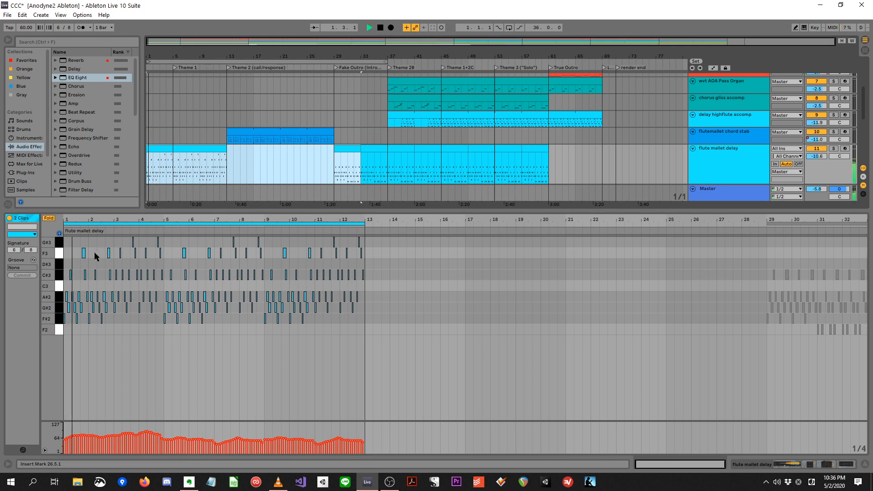
pyautogui.press('space')
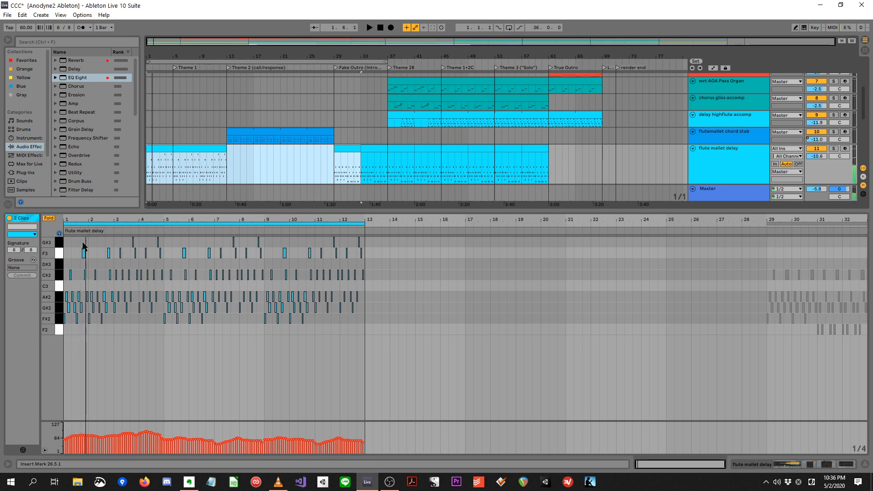
pyautogui.moveTo(74, 257); pyautogui.dragTo(431, 238)
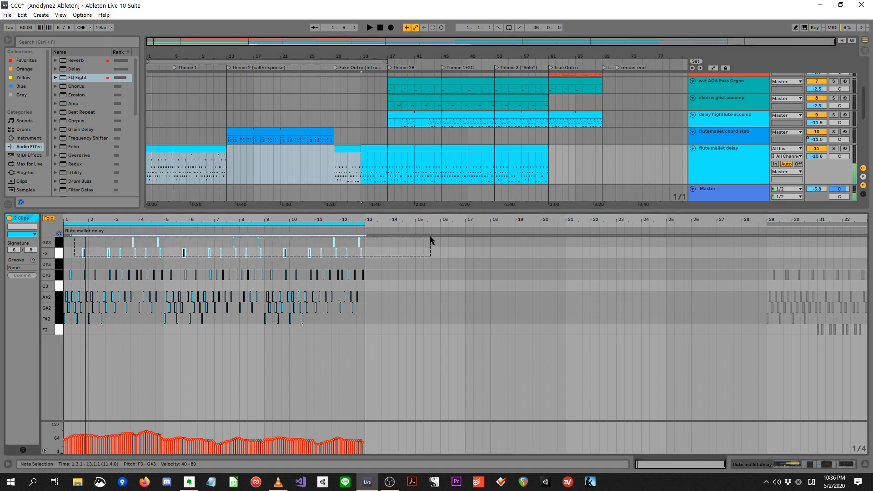
# - Select only the Fake Outro flute mallet delay clip at bar 29 and play its opening notes for comparison
pyautogui.click(344, 151)
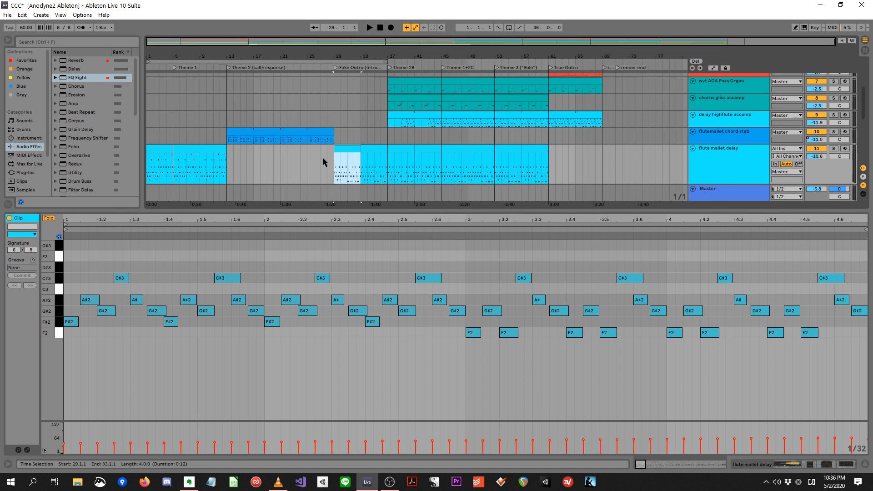
pyautogui.press('space')
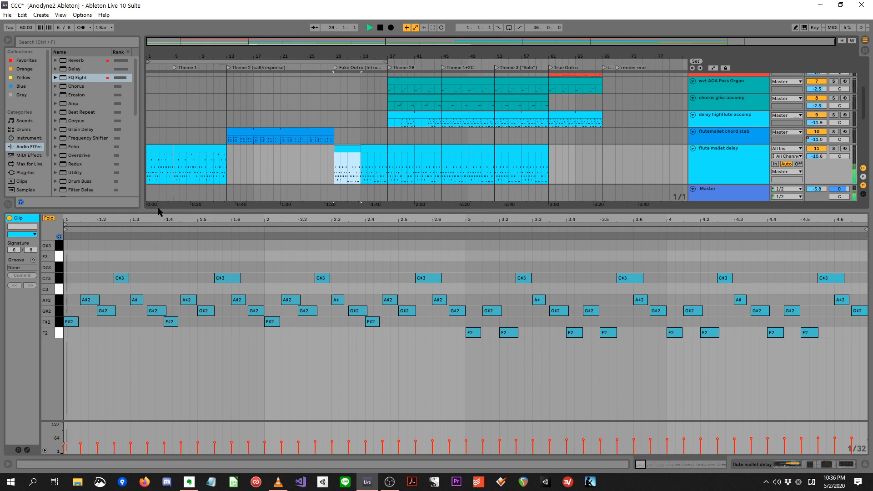
pyautogui.press('space')
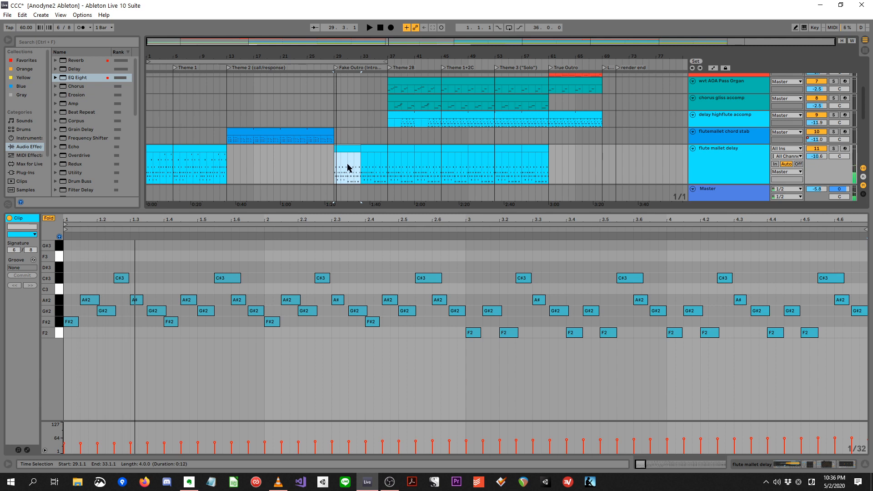
# - Shrink the note editor and play the second Fake Outro flute mallet delay clip from bar 33
pyautogui.moveTo(801, 211); pyautogui.dragTo(797, 339)
pyautogui.moveTo(865, 260); pyautogui.dragTo(867, 222)
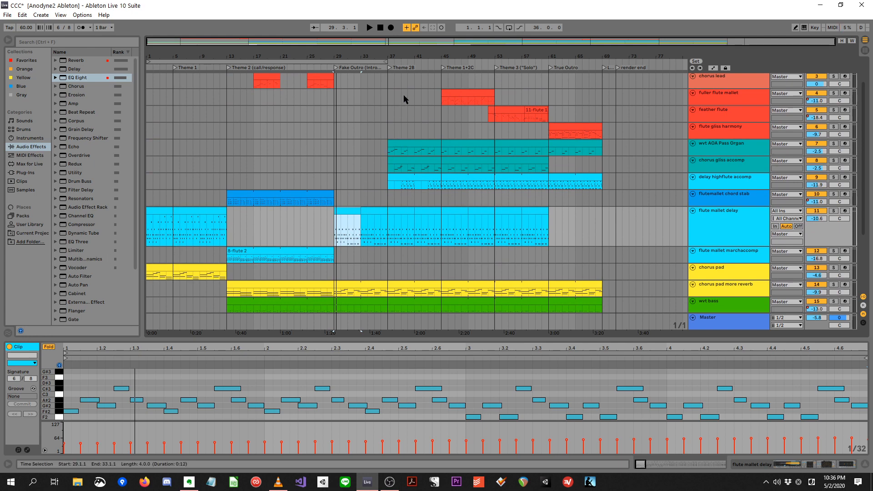
pyautogui.hotkey('ctrl', 'd')
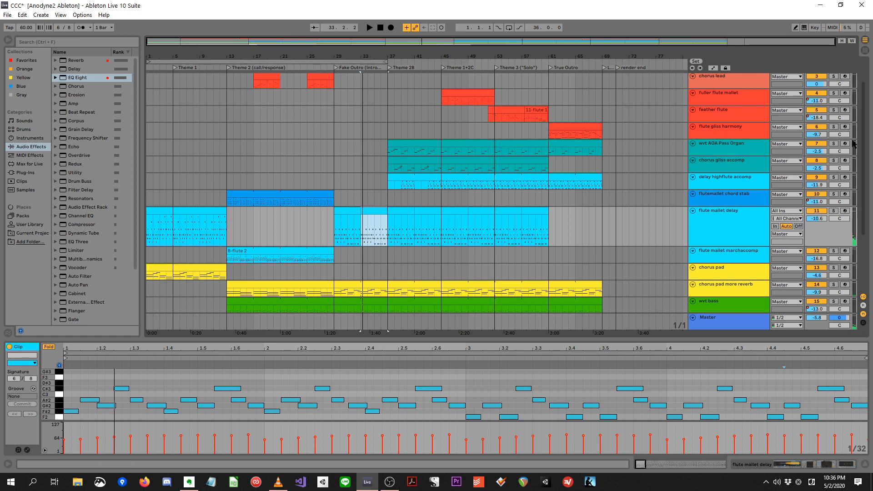
pyautogui.moveTo(864, 137); pyautogui.dragTo(865, 115)
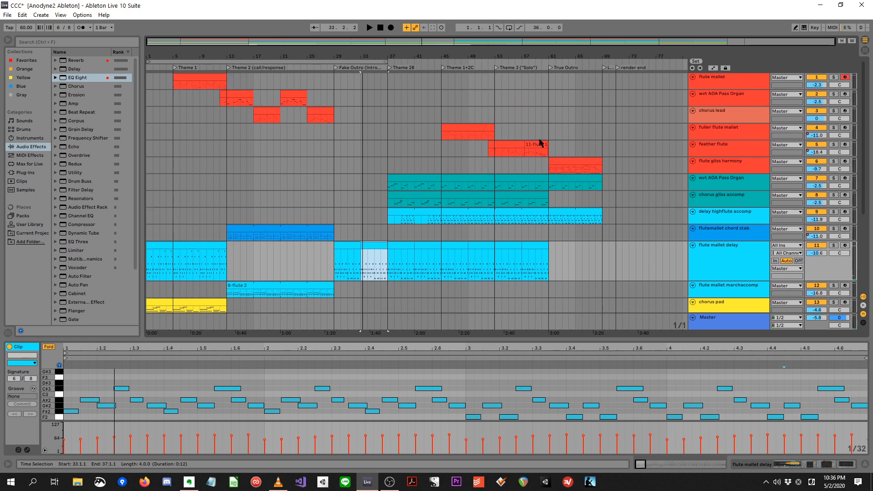
# - Select the organ and chorus gliss accompaniment clips at Theme 2B, enlarge the note editor, and play them from bar 37
pyautogui.click(407, 185)
pyautogui.keyDown('shift'); pyautogui.click(400, 198); pyautogui.keyUp('shift')
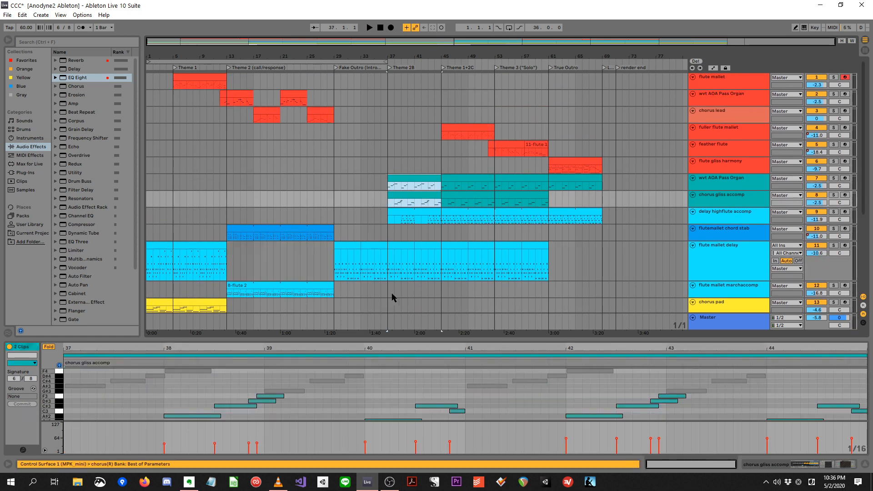
pyautogui.moveTo(397, 340); pyautogui.dragTo(396, 268)
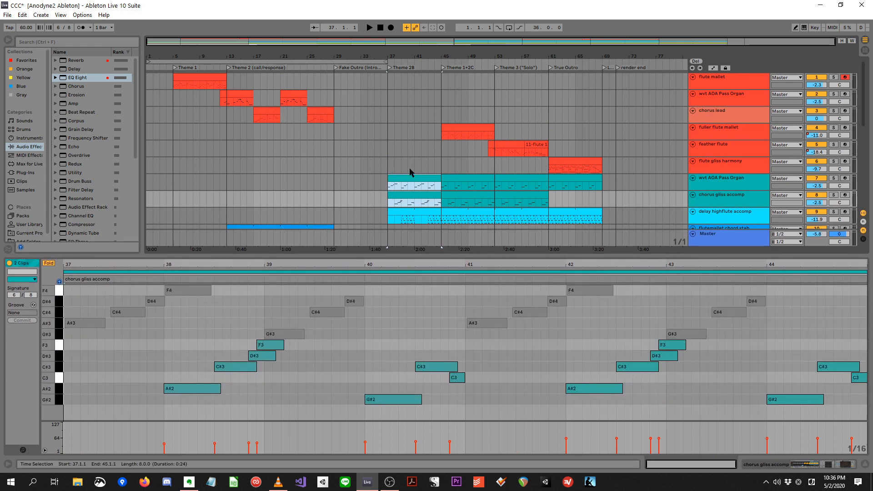
pyautogui.press('space')
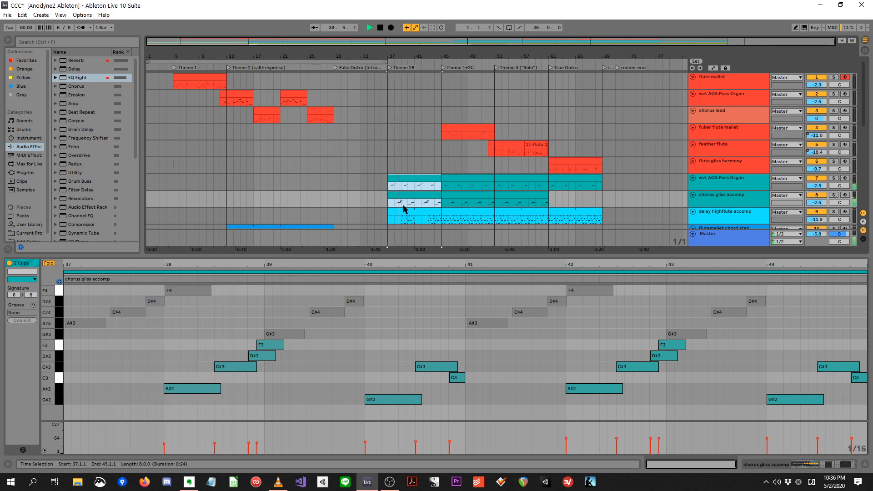
pyautogui.press('space')
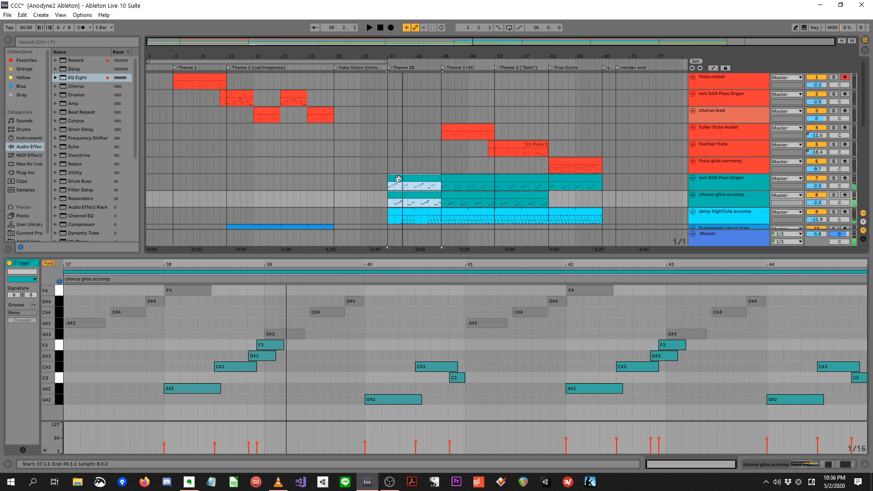
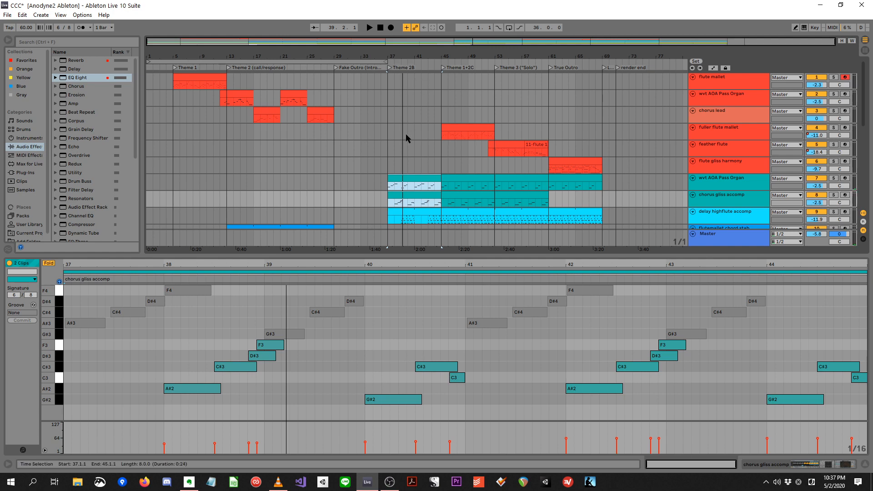
# - Compare the Theme 2B organ clip's notes with the Theme 2 leads, playing the organ lead clip and selecting the chorus lead clip at bar 17
pyautogui.click(391, 179)
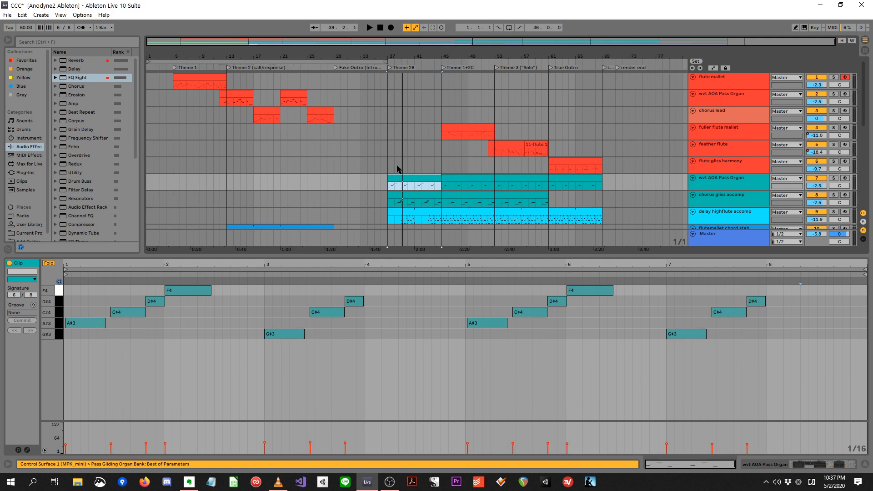
pyautogui.click(245, 95)
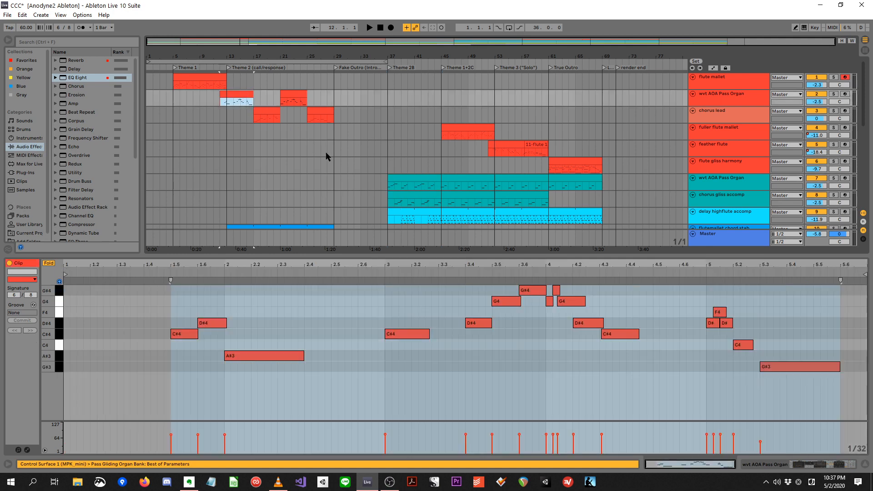
pyautogui.click(415, 274)
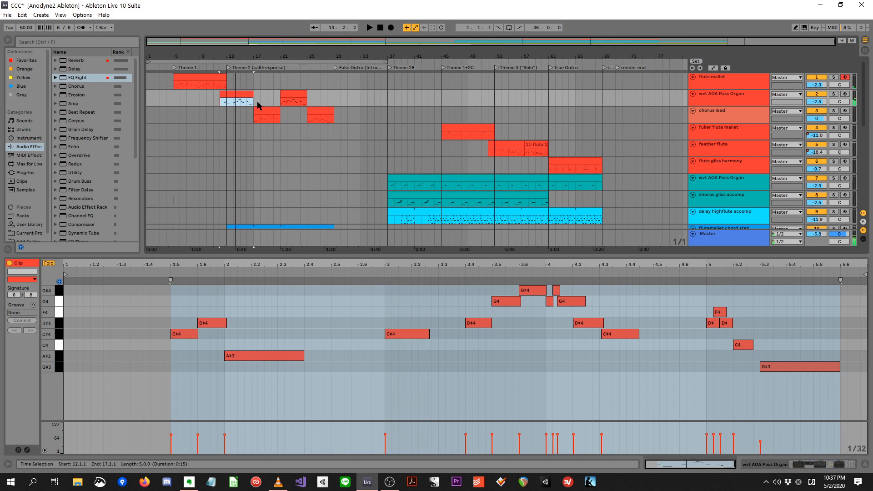
pyautogui.click(262, 115)
# - Revisit the Theme 2B organ clip against the Theme 2 lead section, and shrink the note editor to show more accompaniment tracks
pyautogui.click(400, 182)
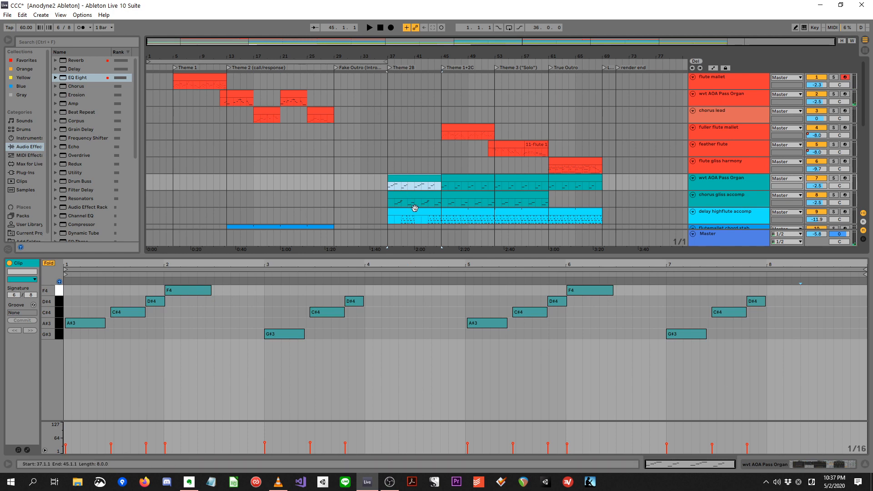
pyautogui.moveTo(339, 138); pyautogui.dragTo(227, 93)
pyautogui.click(395, 186)
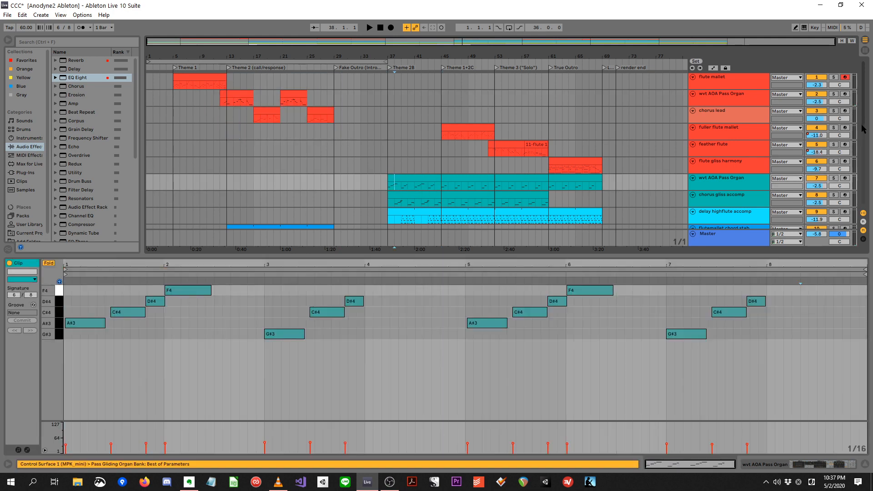
pyautogui.scroll(-3, 863, 128)
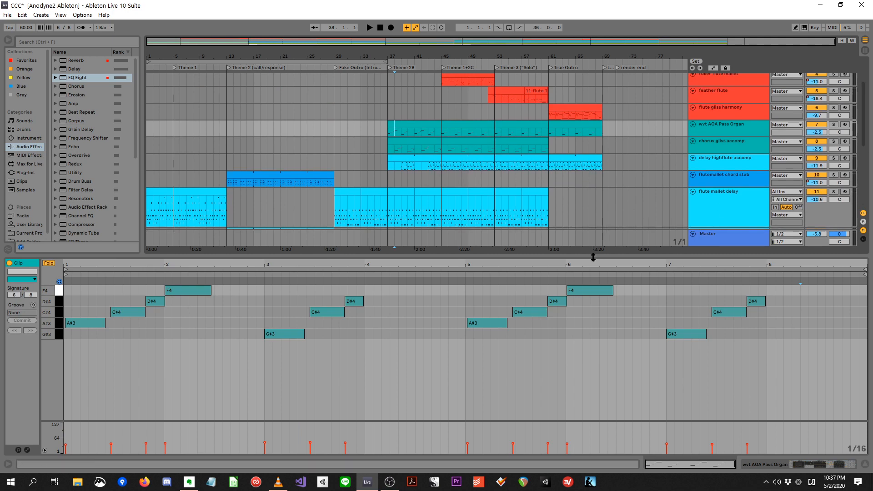
pyautogui.moveTo(593, 258); pyautogui.dragTo(600, 332)
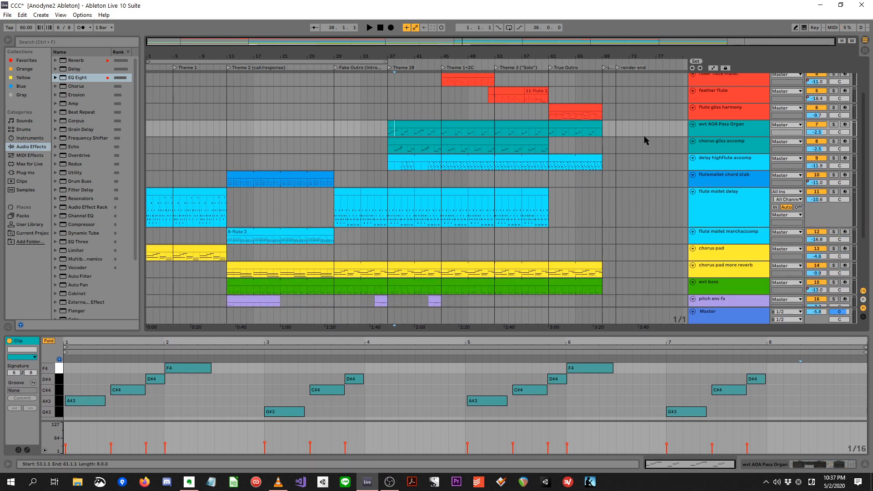
# - Select the first wvt AOA Pass Organ lead clip, leading into Theme 2, and play its notes
pyautogui.scroll(3, 864, 145)
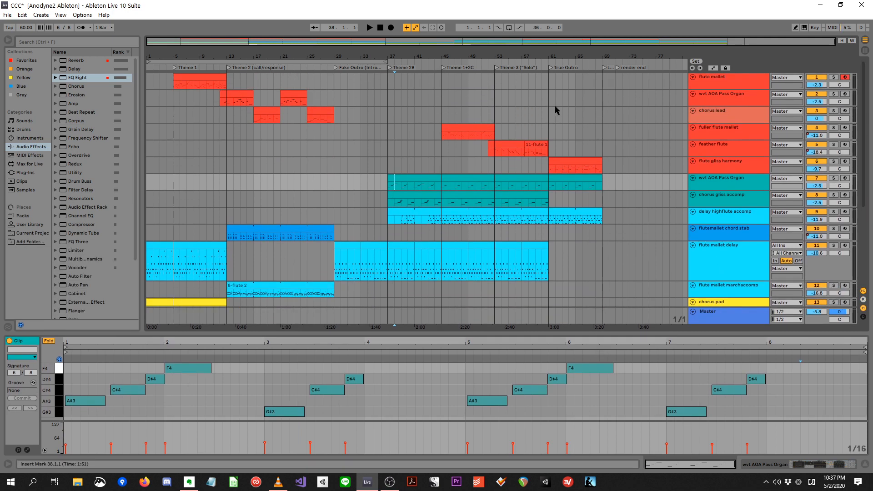
pyautogui.click(237, 96)
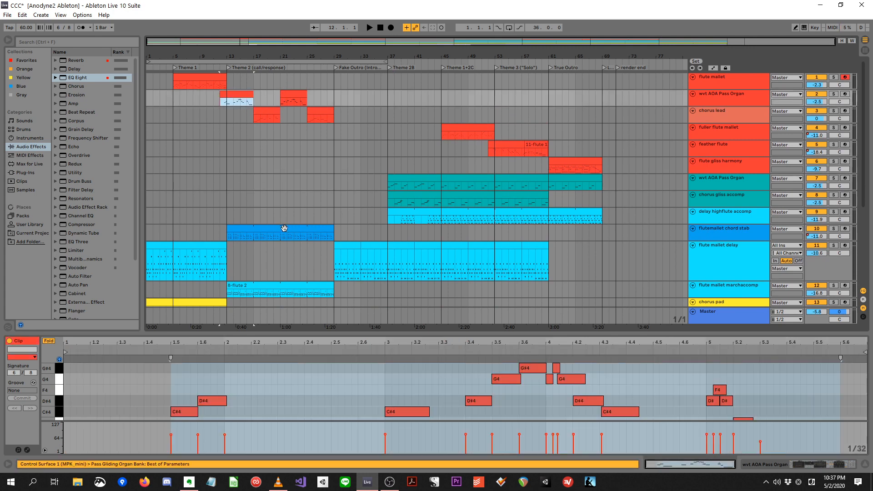
pyautogui.click(431, 352)
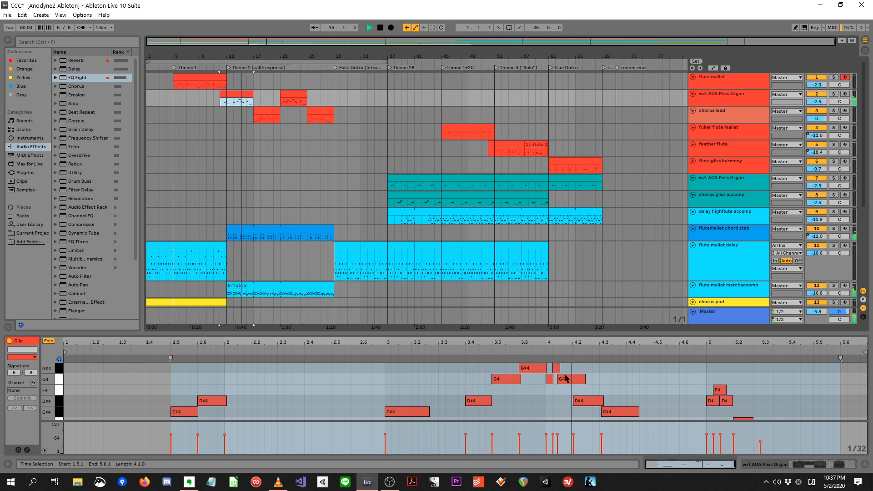
pyautogui.press('space')
# - Play the Theme 2B organ accompaniment clip from bar 37 with its track soloed, and turn the solo off again
pyautogui.click(409, 176)
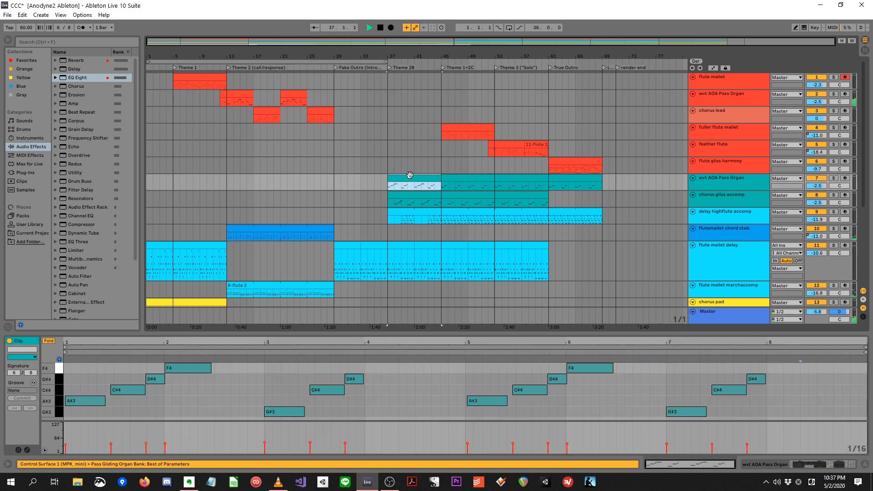
pyautogui.press('space')
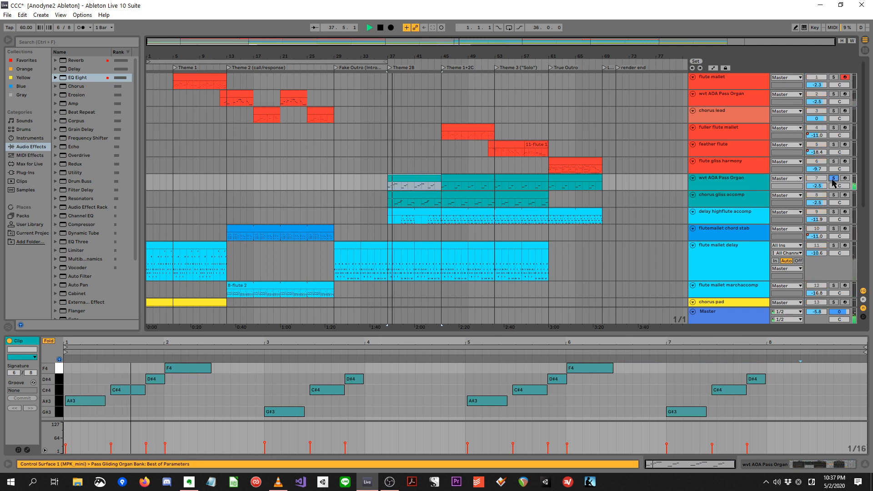
pyautogui.click(834, 179)
pyautogui.click(834, 179)
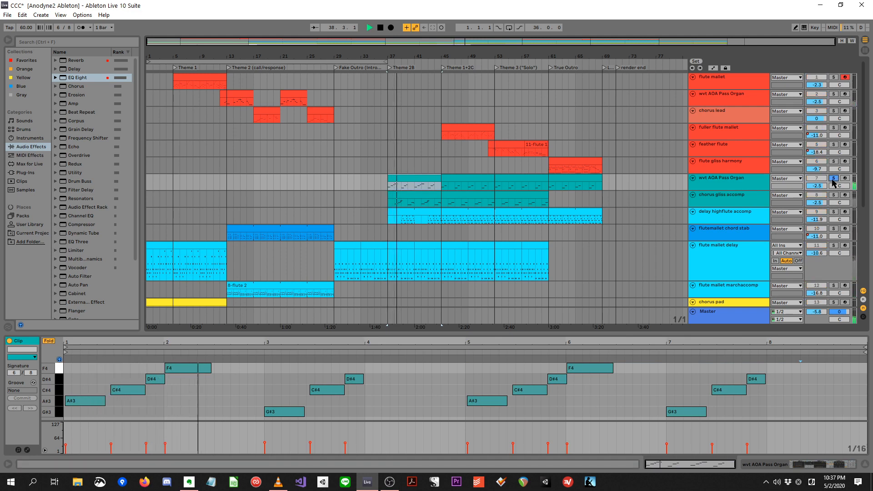
pyautogui.press('space')
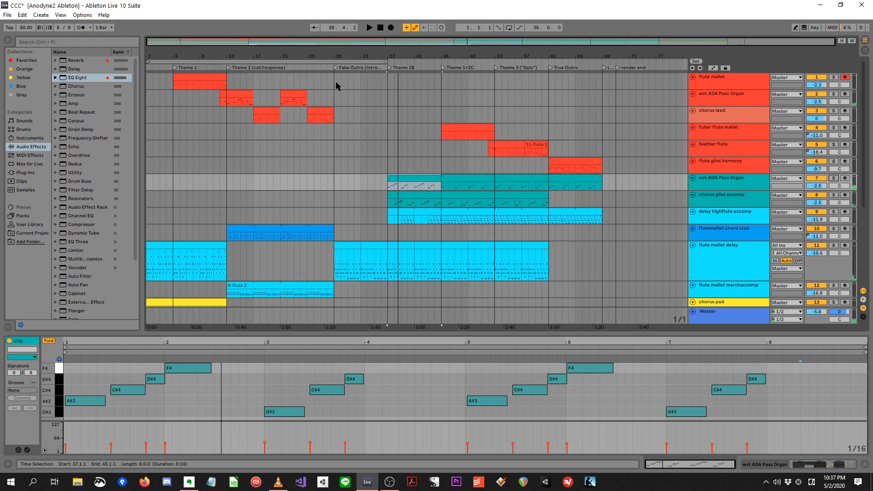
# - Highlight the arrangement from the Fake Outro at bar 29 past the render end across the lead and accompaniment tracks, and clear the selection
pyautogui.moveTo(335, 81); pyautogui.dragTo(636, 272)
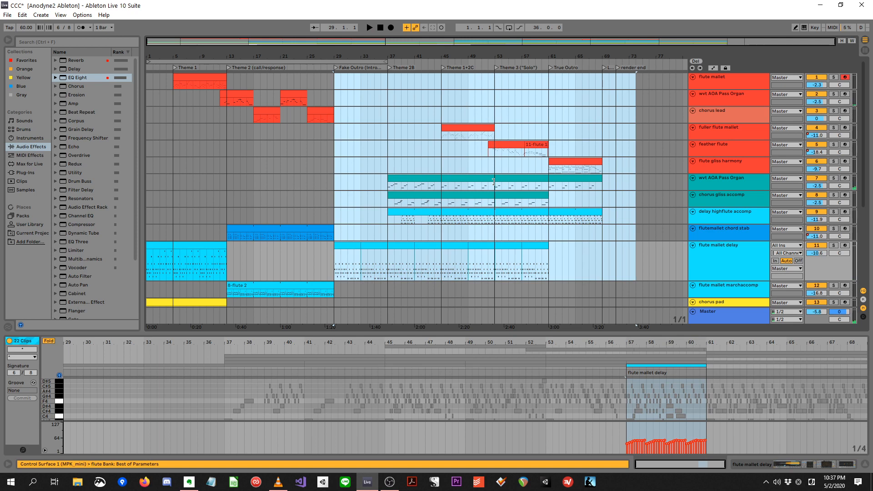
pyautogui.click(394, 150)
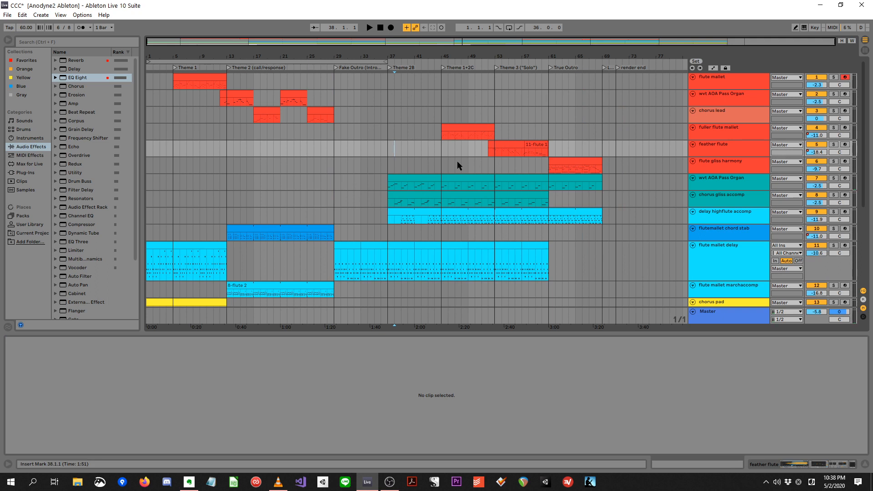
# - Select the delay highflute accomp clip at Theme 2B and play it from bar 37
pyautogui.moveTo(863, 196); pyautogui.dragTo(863, 267)
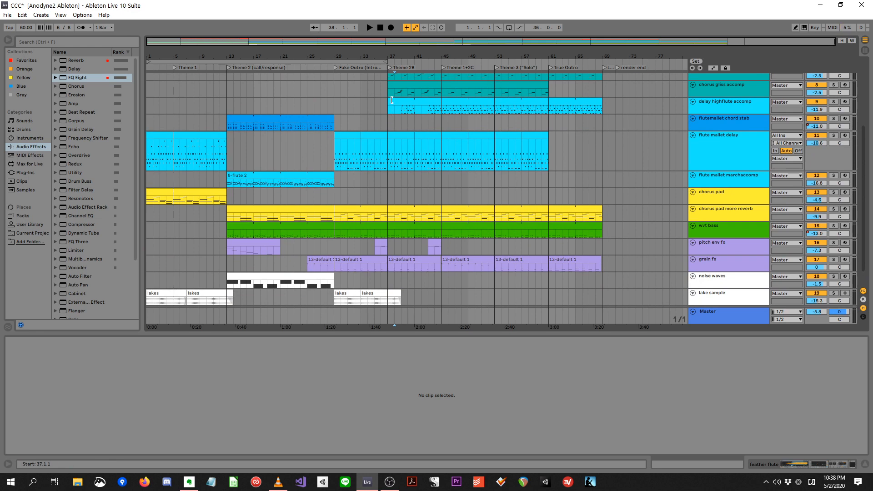
pyautogui.click(416, 113)
pyautogui.press('space')
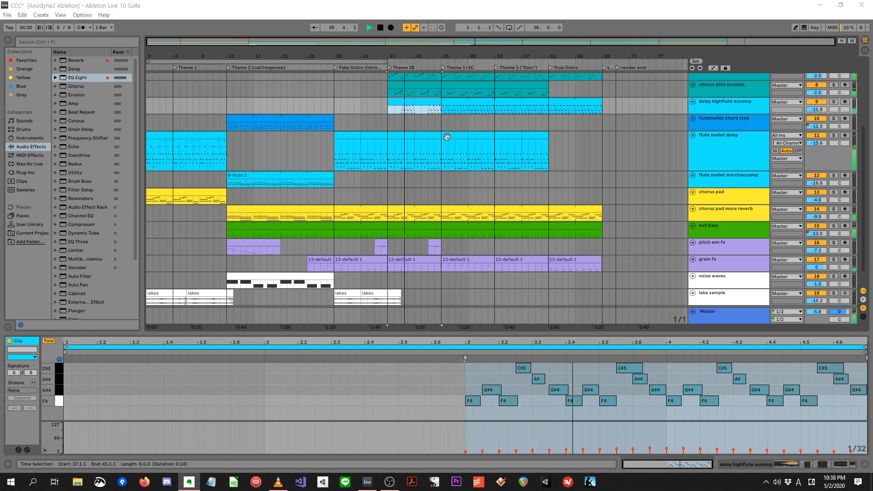
pyautogui.press('space')
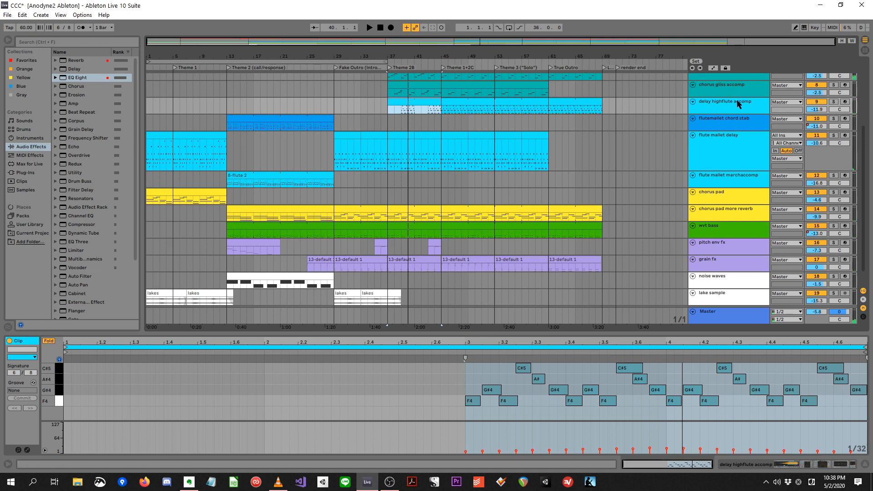
pyautogui.scroll(3, 669, 144)
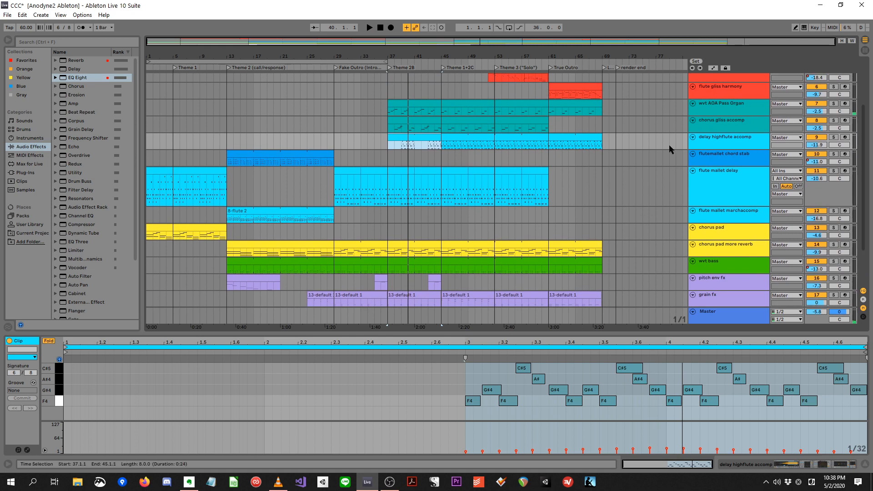
# - Solo the delay highflute accomp track, audition it from bars 40 and 45, and raise its volume to -5.0 dB
pyautogui.click(405, 150)
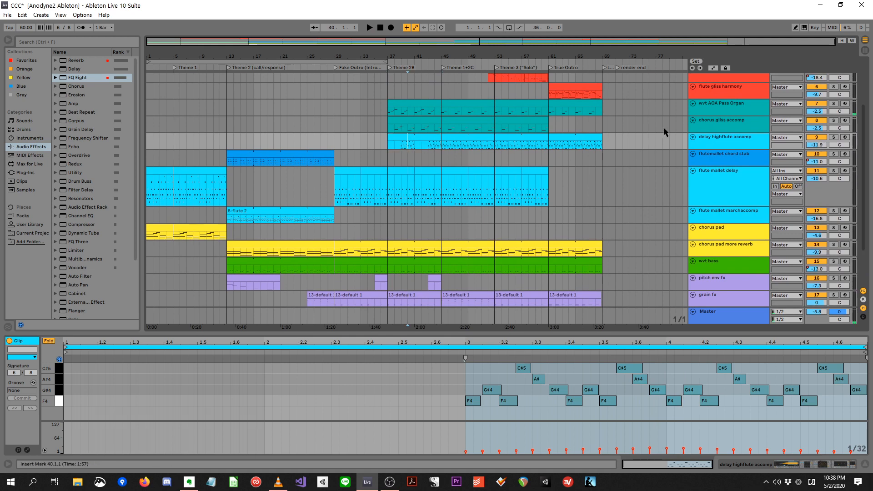
pyautogui.click(834, 137)
pyautogui.press('space')
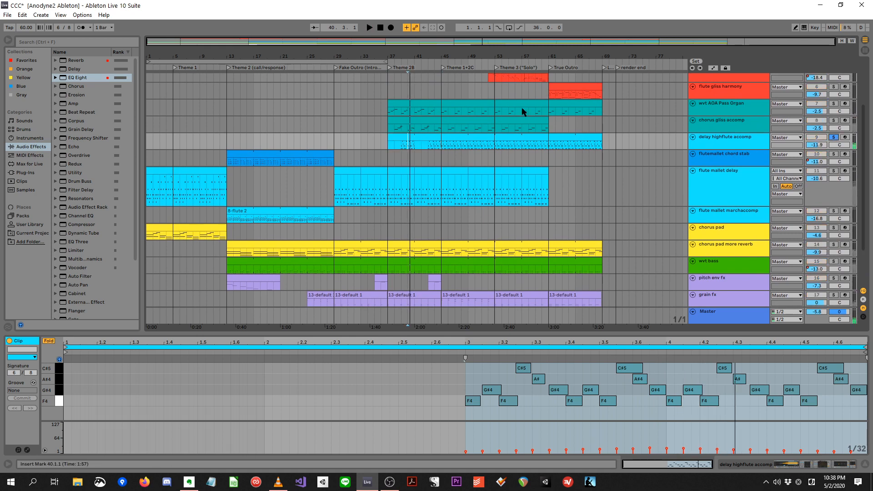
pyautogui.click(442, 143)
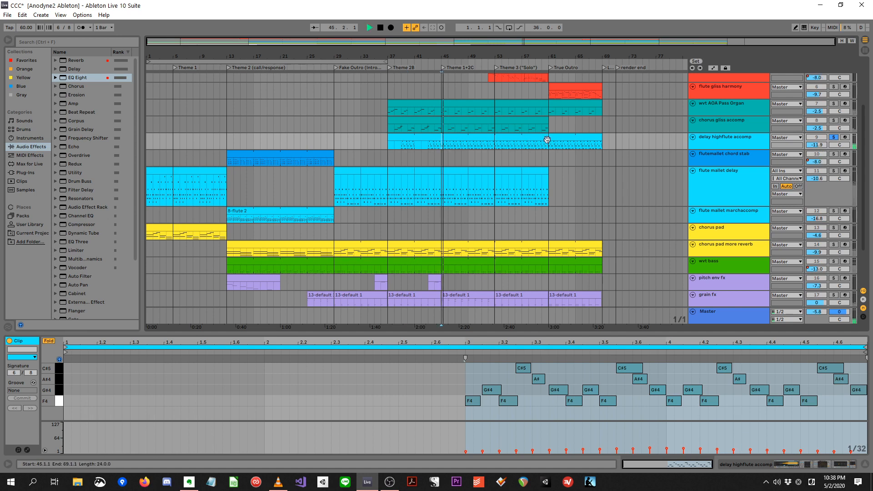
pyautogui.moveTo(818, 145); pyautogui.dragTo(817, 131)
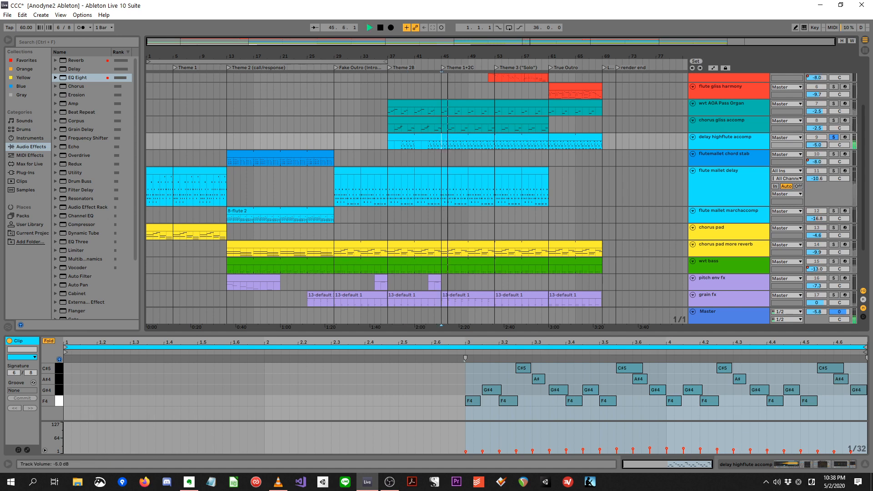
pyautogui.press('space')
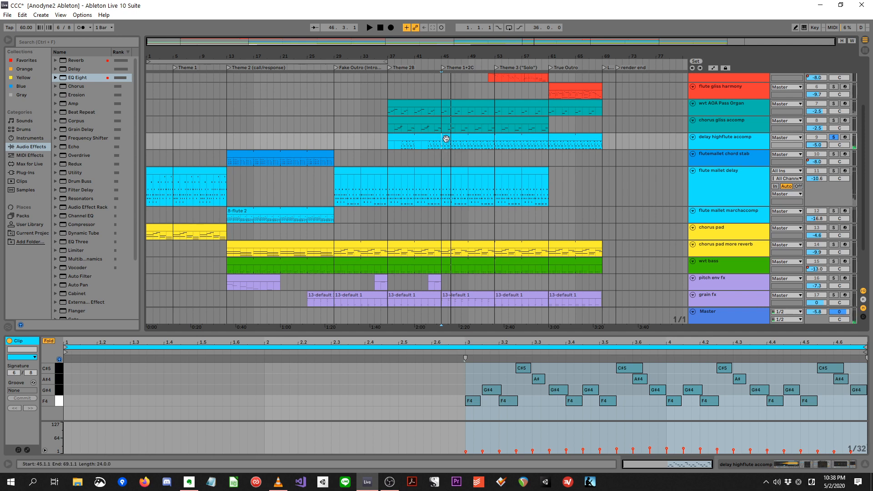
# - Compare the flute mallet delay and delay highflute accomp tracks in solo from the start of Theme 1+2C
pyautogui.click(447, 175)
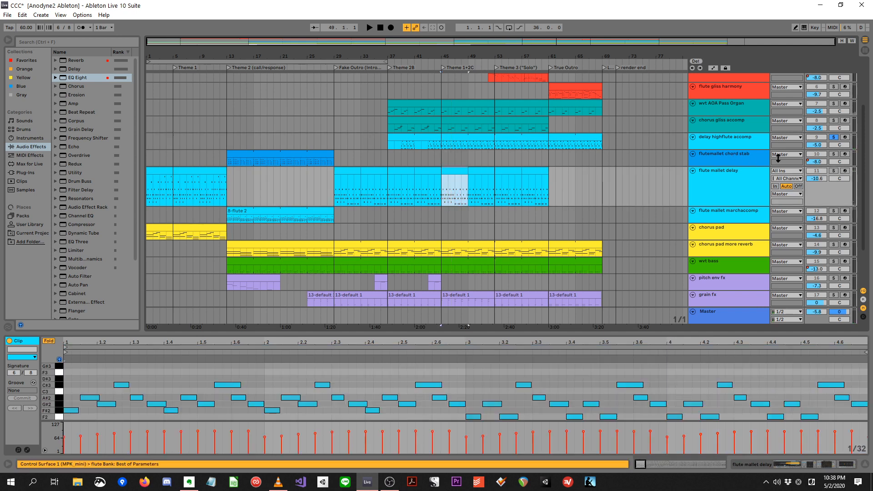
pyautogui.click(835, 171)
pyautogui.press('space')
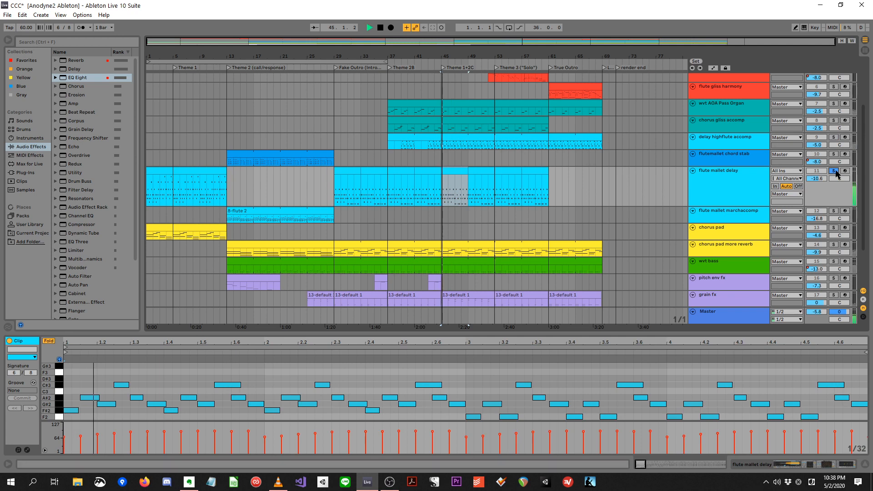
pyautogui.click(834, 137)
pyautogui.press('space')
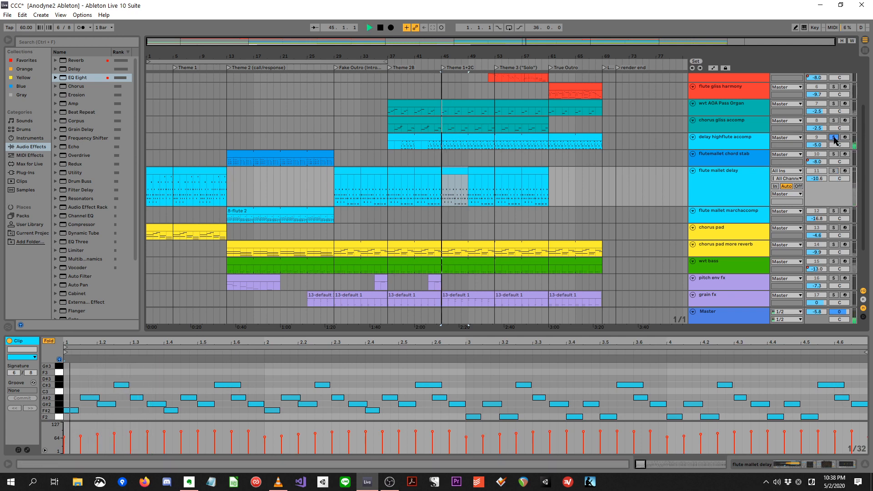
pyautogui.press('space')
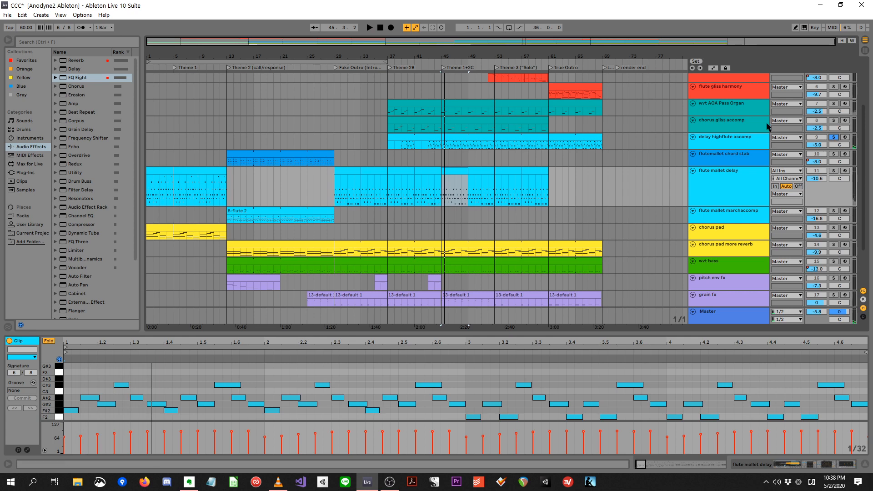
# - Undo the last volume change on the delay highflute accomp track
pyautogui.hotkey('ctrl', 'z')
pyautogui.hotkey('ctrl', 'z')
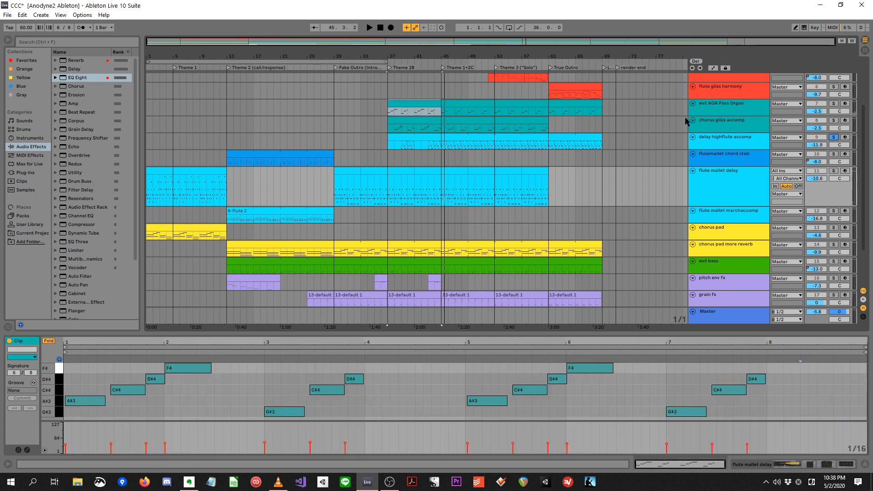
# - Play the full mix from Theme 2B, Theme 1+2C and Theme 3, and raise the delay highflute accomp volume to -7.6 dB
pyautogui.click(397, 144)
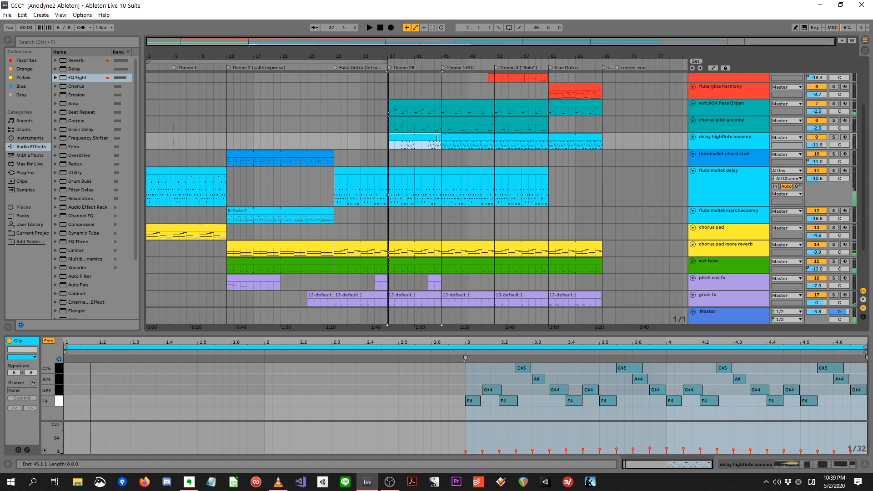
pyautogui.click(452, 140)
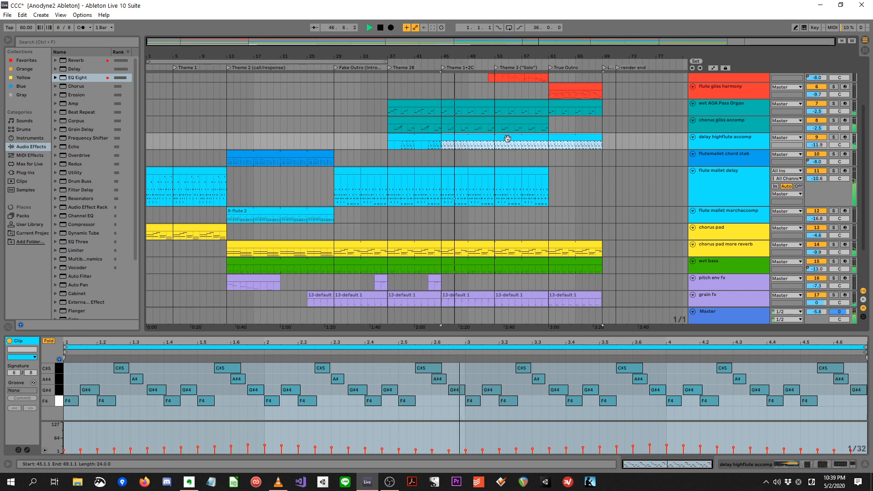
pyautogui.click(529, 145)
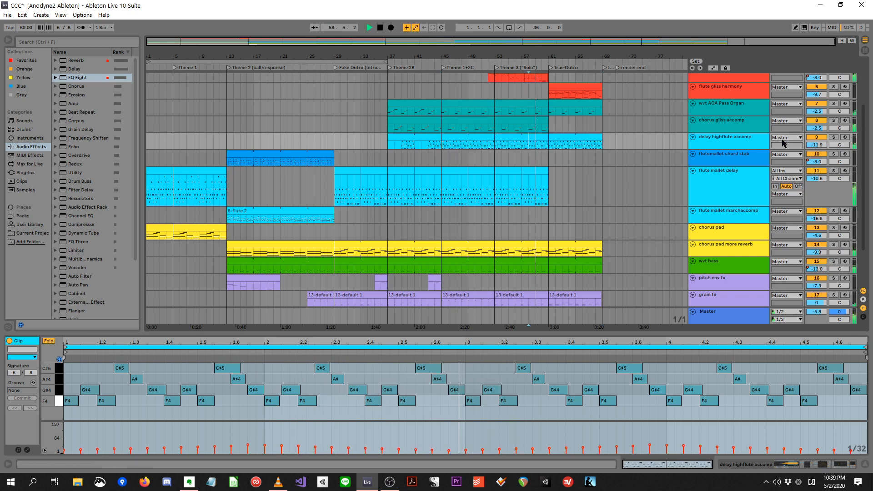
pyautogui.moveTo(818, 145); pyautogui.dragTo(817, 135)
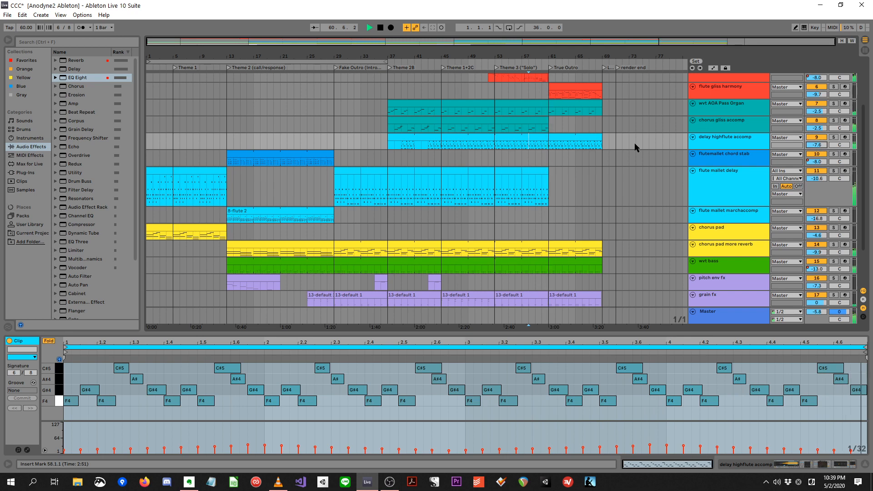
pyautogui.press('space')
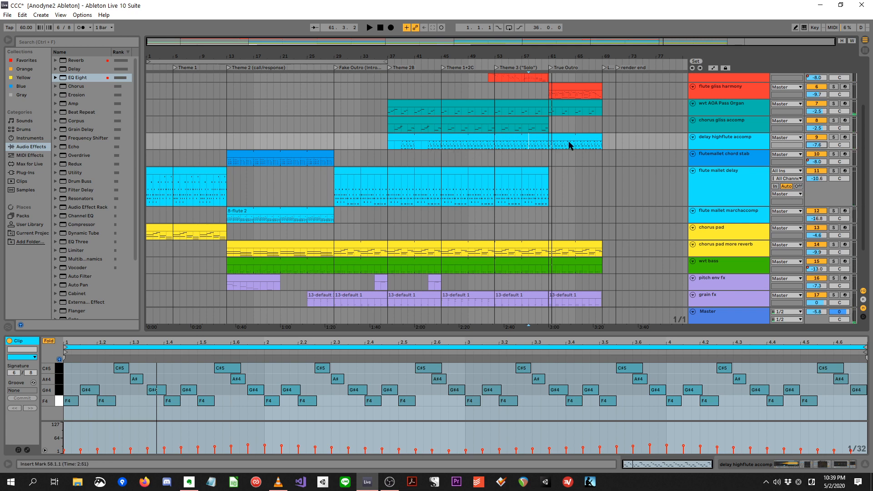
# - Examine the delay highflute accomp notes in Theme 2B and Theme 1+2C, and the chorus gliss accomp clip in Theme 2B
pyautogui.click(417, 143)
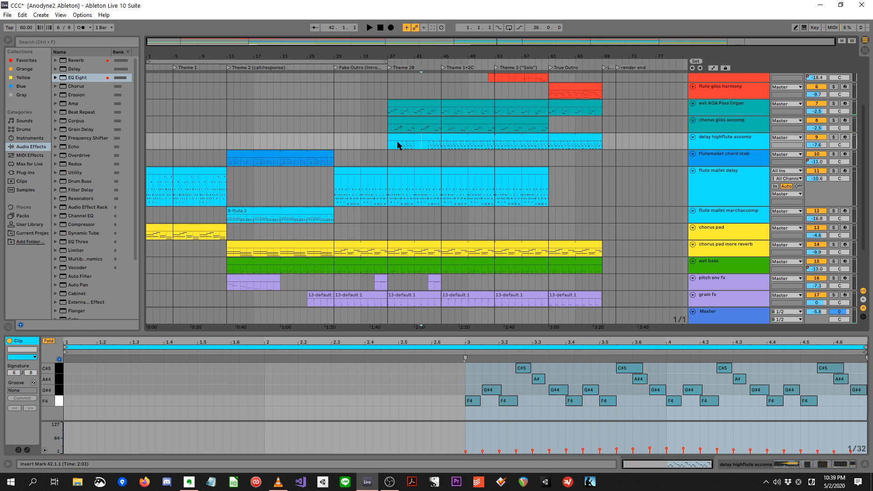
pyautogui.click(402, 150)
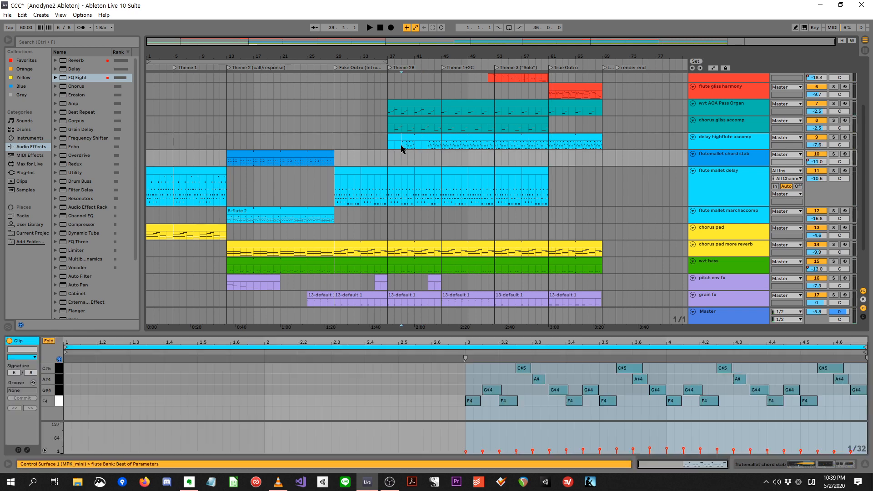
pyautogui.click(410, 143)
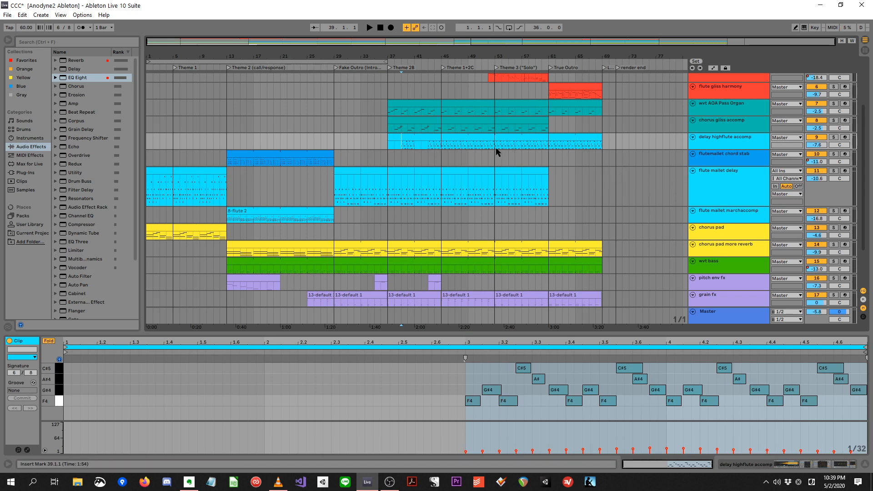
pyautogui.click(460, 145)
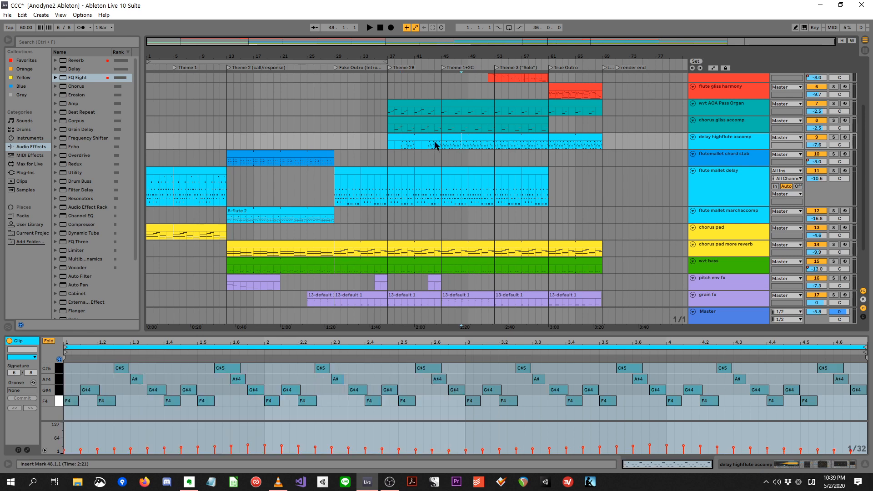
pyautogui.click(380, 136)
pyautogui.click(403, 119)
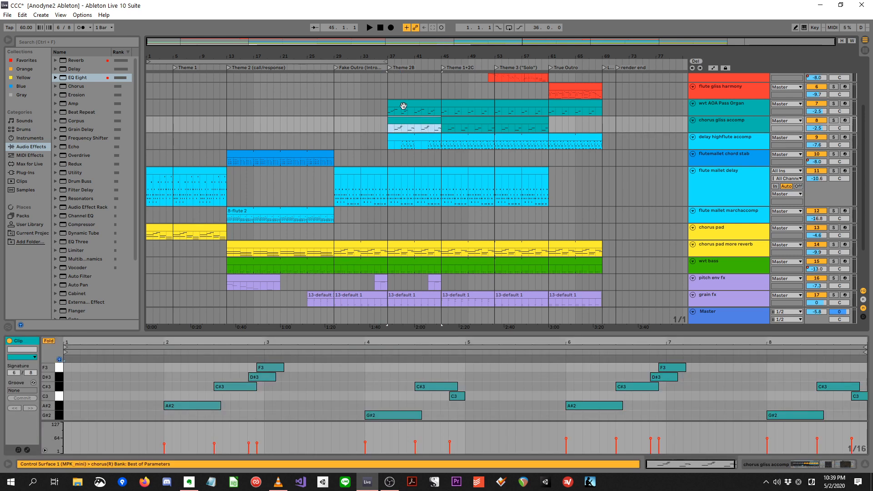
# - Listen to the full mix from the start of Theme 1+2C
pyautogui.click(441, 146)
pyautogui.press('space')
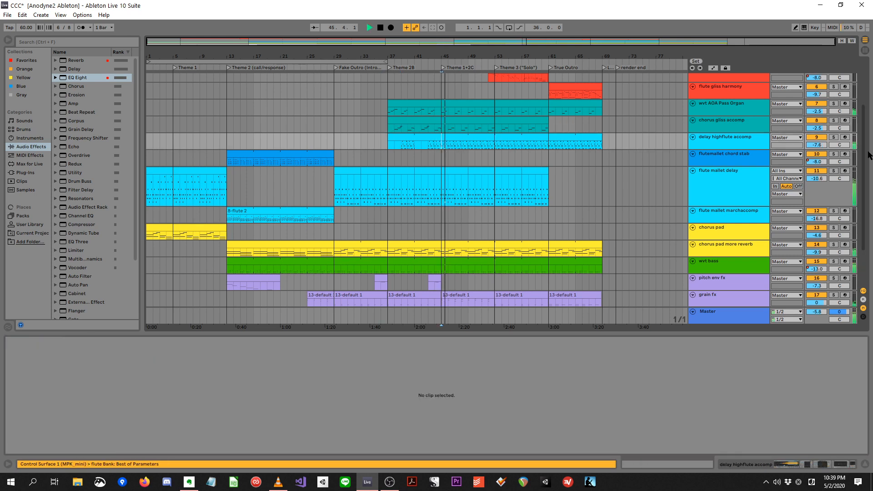
pyautogui.scroll(4, 865, 122)
pyautogui.press('space')
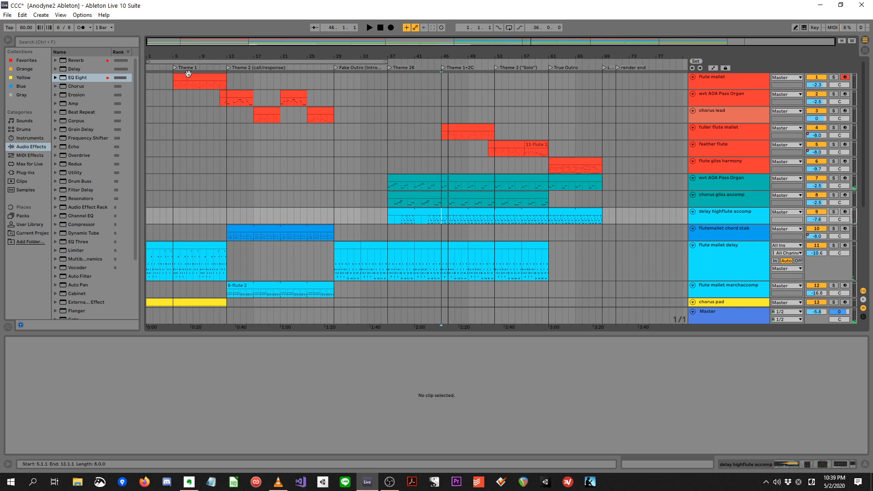
# - Compare the flute mallet melody in Theme 1 with the fuller flute mallet melody in Theme 1+2C by playing both
pyautogui.click(184, 75)
pyautogui.press('space')
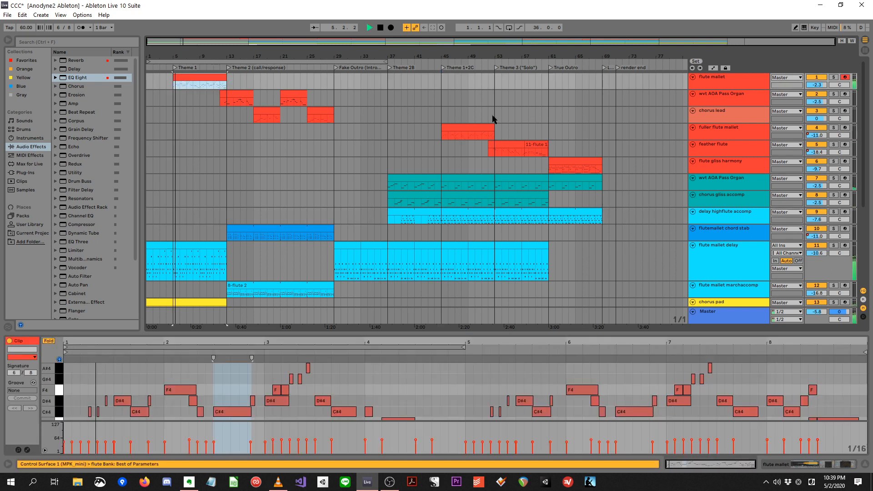
pyautogui.click(463, 128)
pyautogui.press('space')
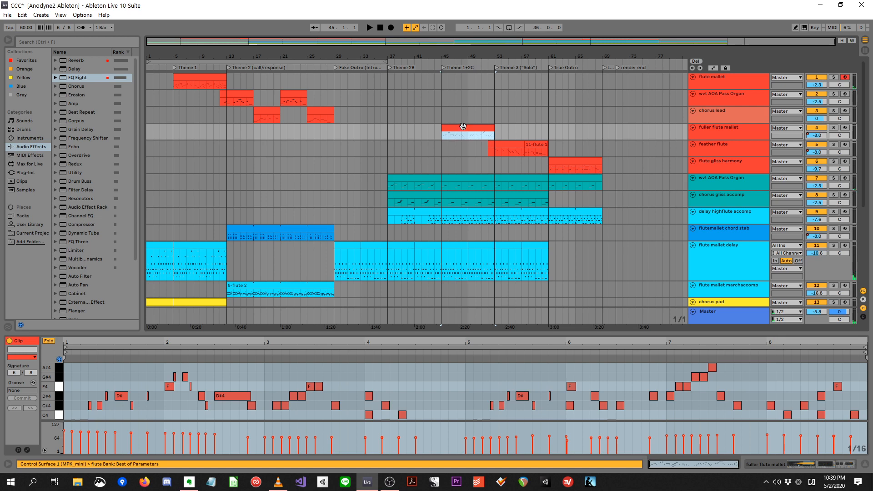
pyautogui.press('space')
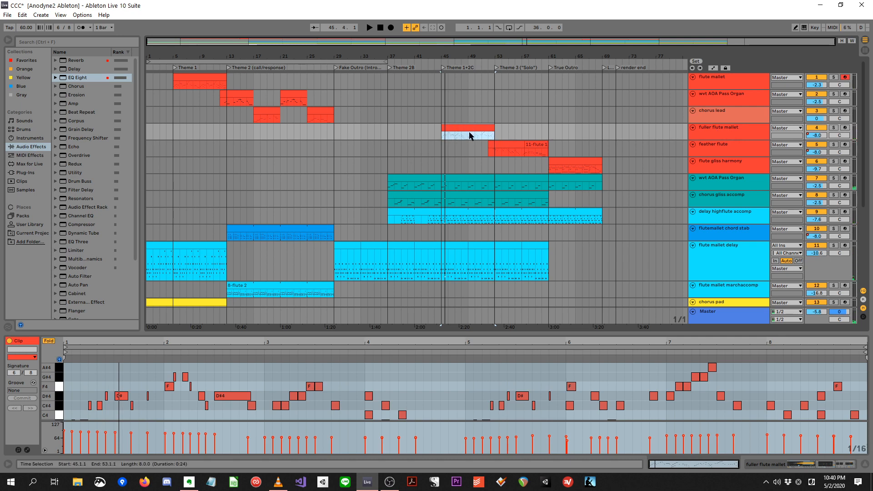
# - Solo the fuller flute mallet track briefly, remove the solo, and play Theme 1+2C while reviewing the accompaniment tracks
pyautogui.click(837, 129)
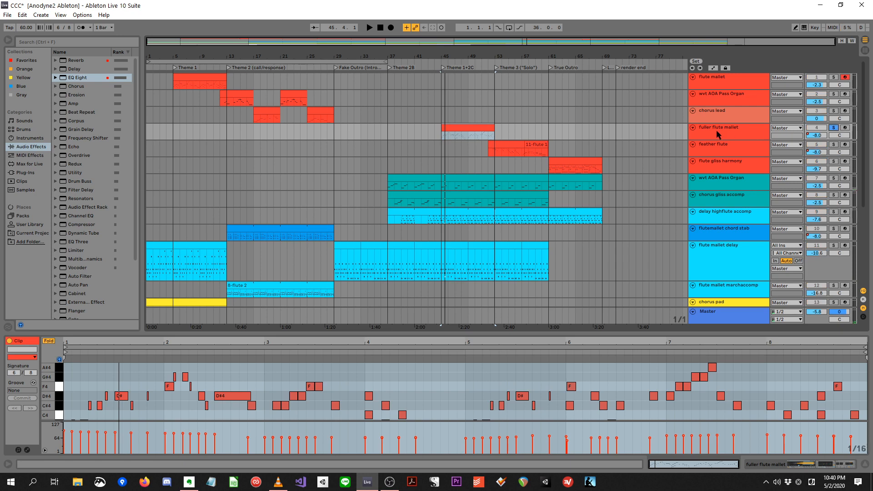
pyautogui.click(717, 130)
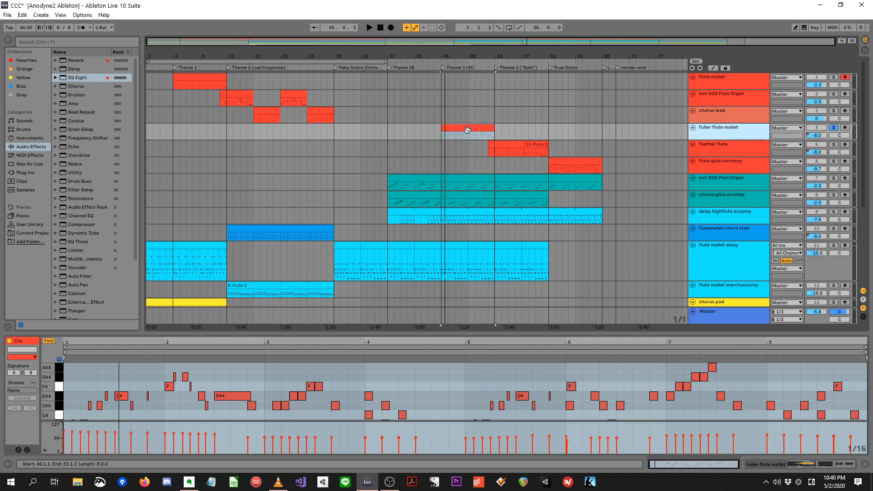
pyautogui.click(834, 127)
pyautogui.press('space')
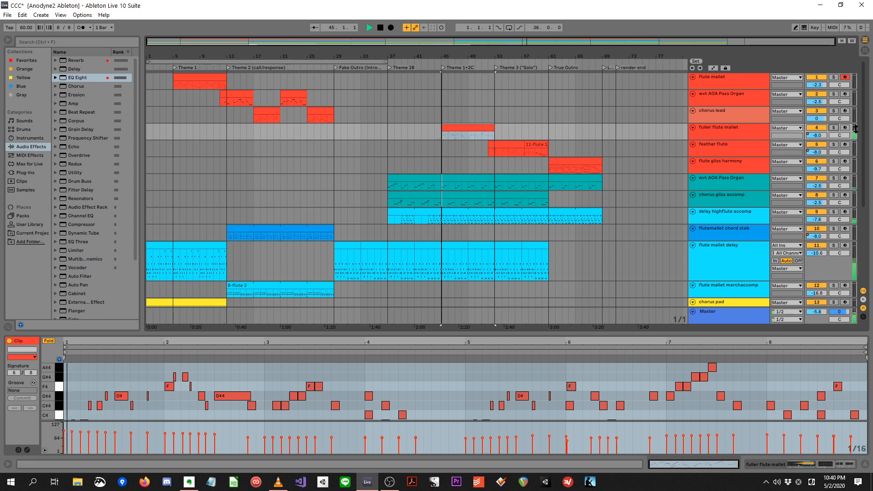
pyautogui.scroll(-3, 866, 169)
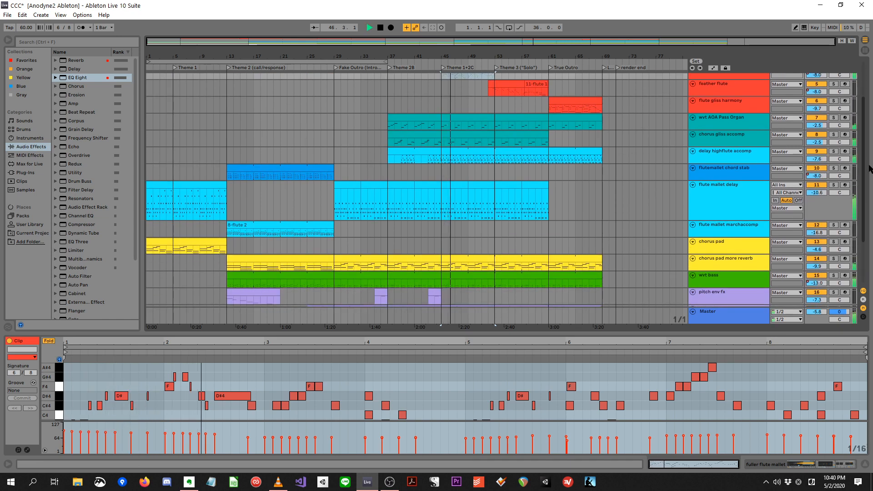
pyautogui.scroll(1, 869, 163)
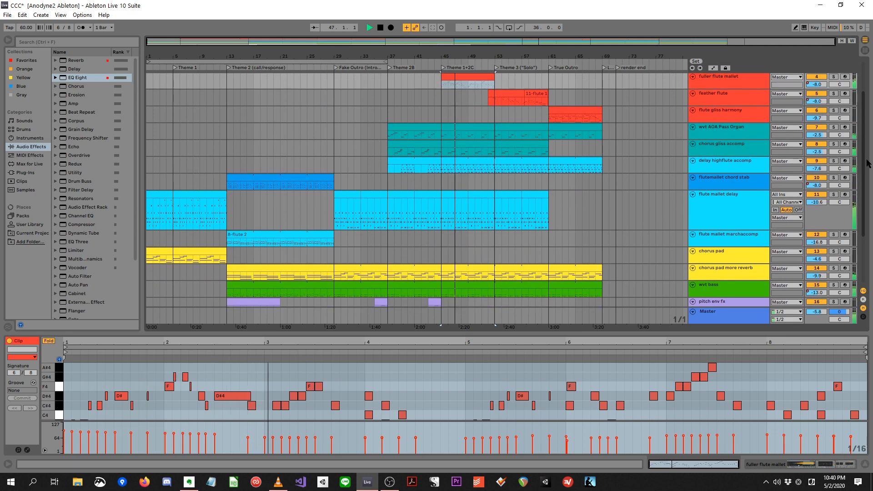
pyautogui.press('space')
# - Compare the chorus pad in Theme 1 with the chorus pad more reverb part in Theme 1+2C by playing both
pyautogui.click(192, 259)
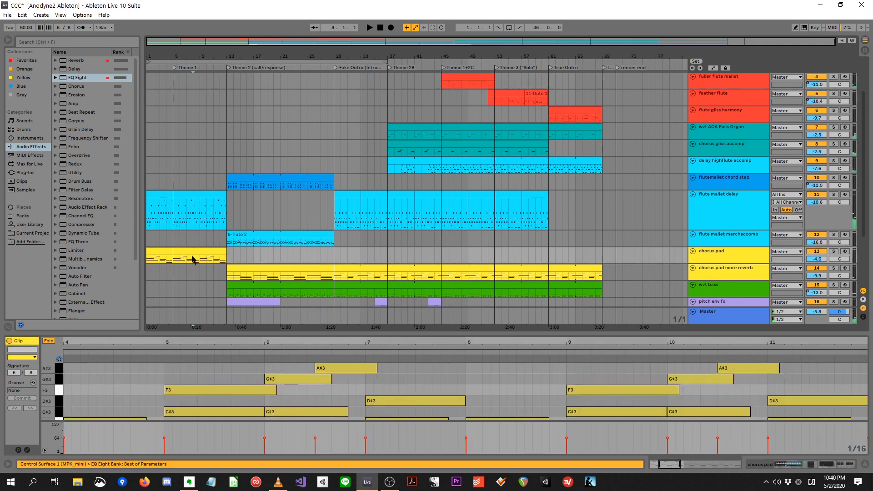
pyautogui.doubleClick(192, 258)
pyautogui.click(173, 263)
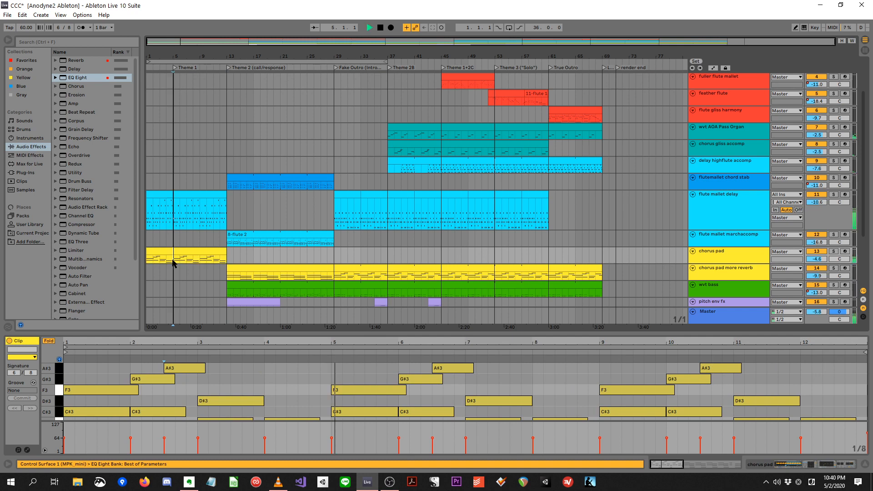
pyautogui.press('space')
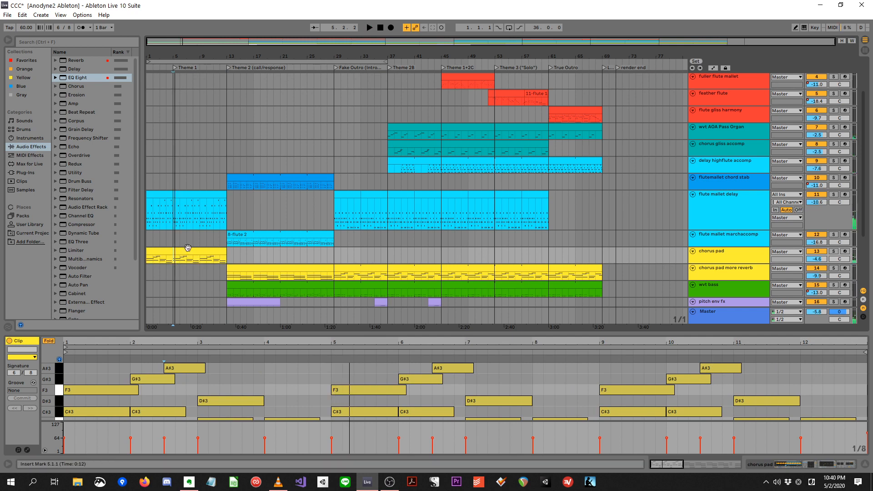
pyautogui.click(445, 273)
pyautogui.press('space')
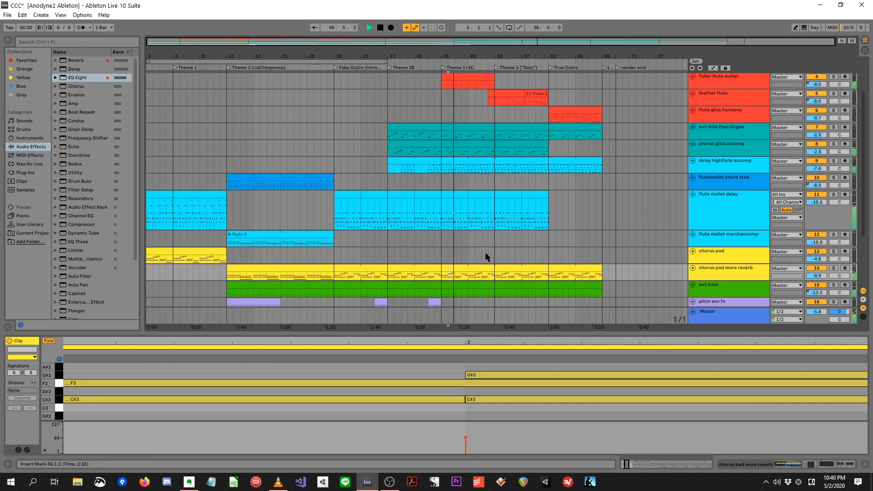
pyautogui.press('space')
pyautogui.moveTo(865, 178); pyautogui.dragTo(860, 129)
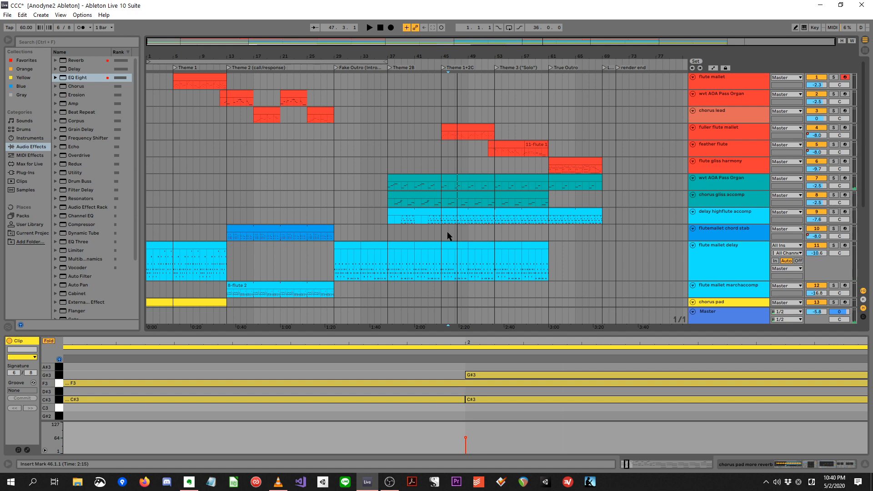
# - Play the start of Theme 1+2C with the delay highflute accomp part in the full mix
pyautogui.click(435, 221)
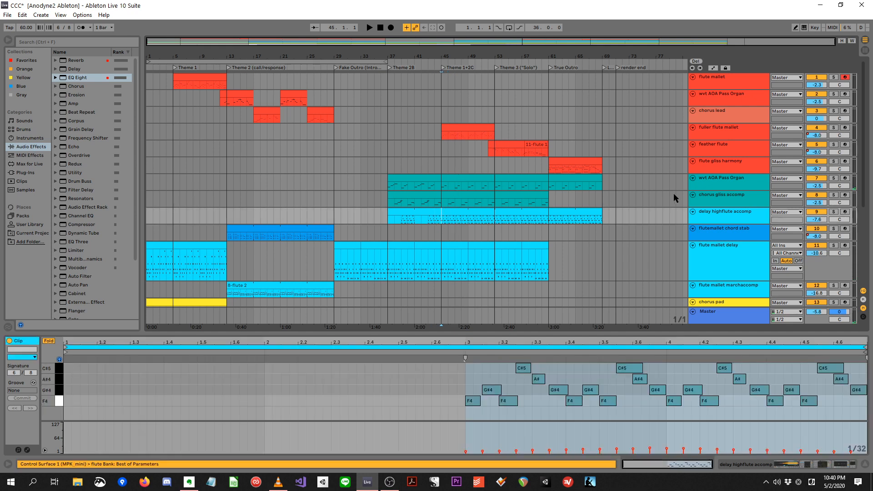
pyautogui.scroll(-2, 867, 193)
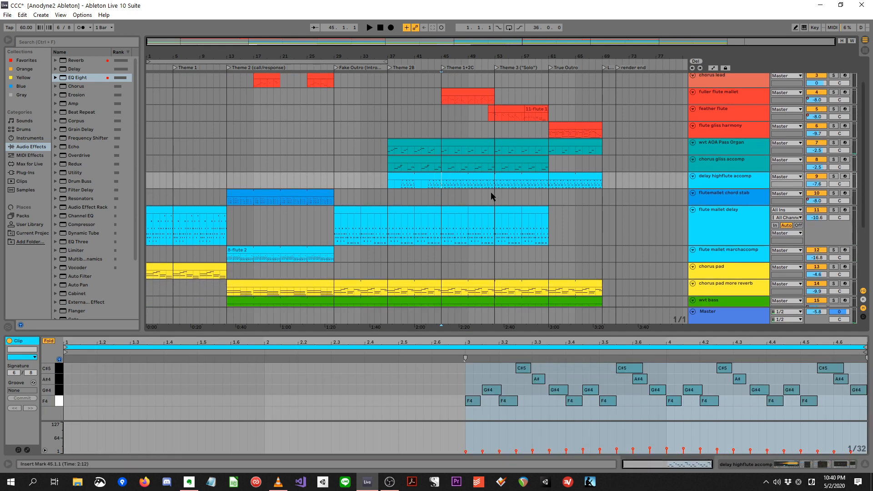
pyautogui.press('space')
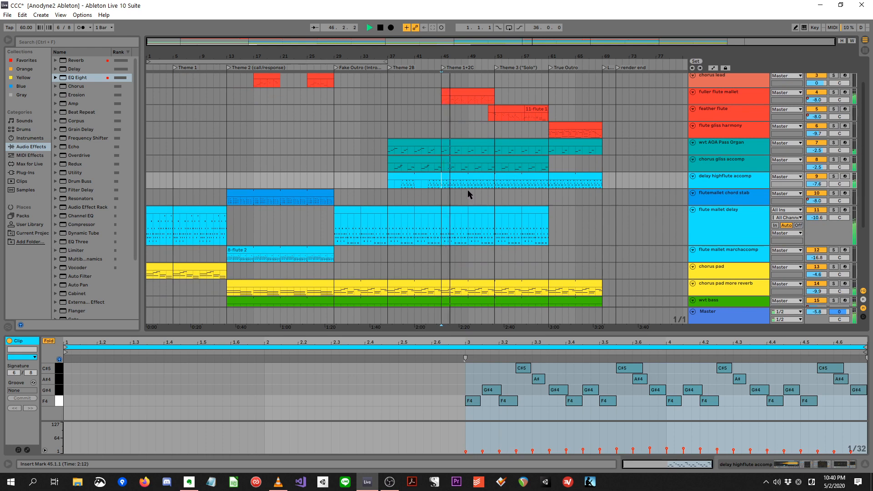
pyautogui.press('space')
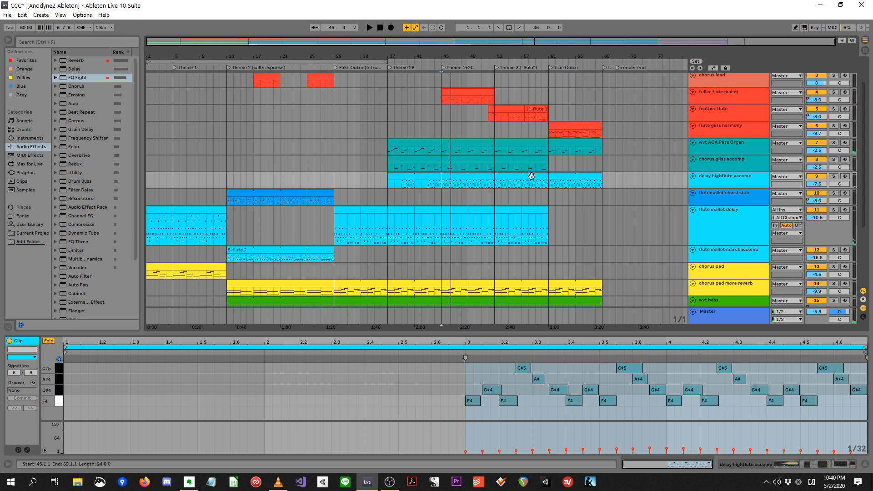
# - Listen to Theme 1+2C with the delay highflute accomp track muted and with it soloed, and restore the full mix
pyautogui.click(816, 177)
pyautogui.press('space')
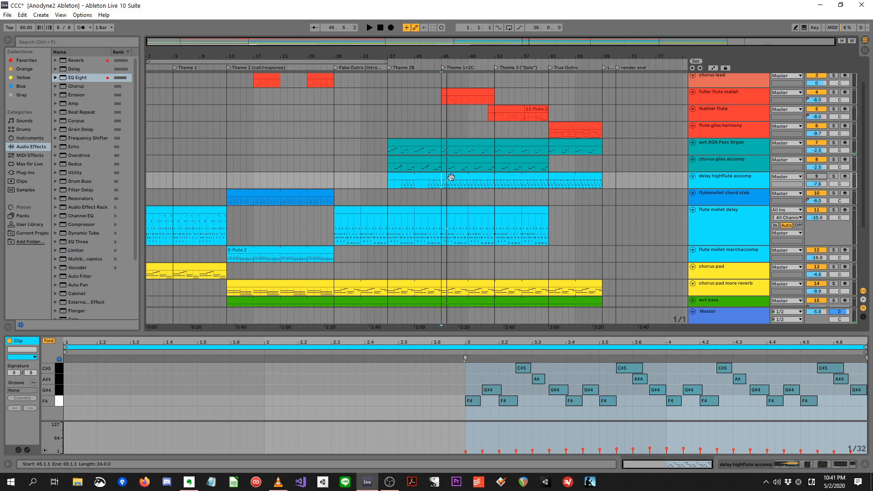
pyautogui.click(830, 176)
pyautogui.press('space')
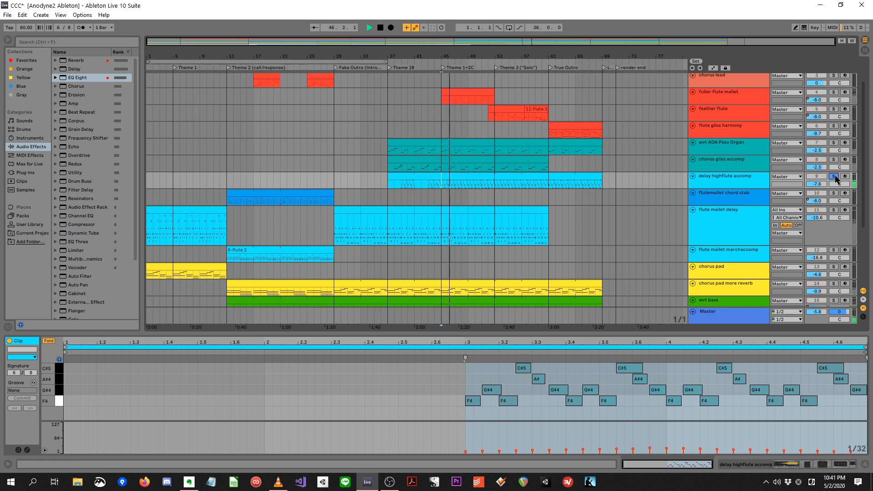
pyautogui.press('space')
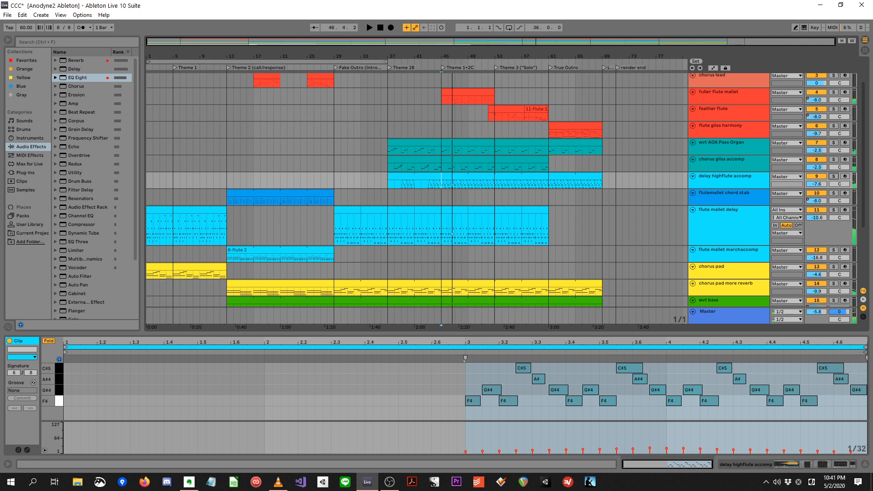
# - Play the fuller flute mallet clip in Theme 1+2C and open the flute mallet delay clip at the Fake Outro
pyautogui.click(461, 92)
pyautogui.press('space')
pyautogui.scroll(2, 516, 91)
pyautogui.press('space')
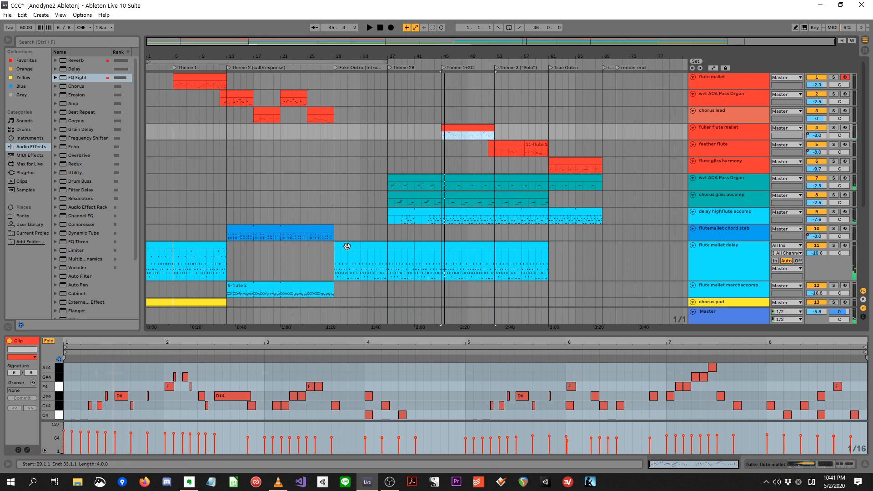
pyautogui.moveTo(345, 245); pyautogui.dragTo(362, 245)
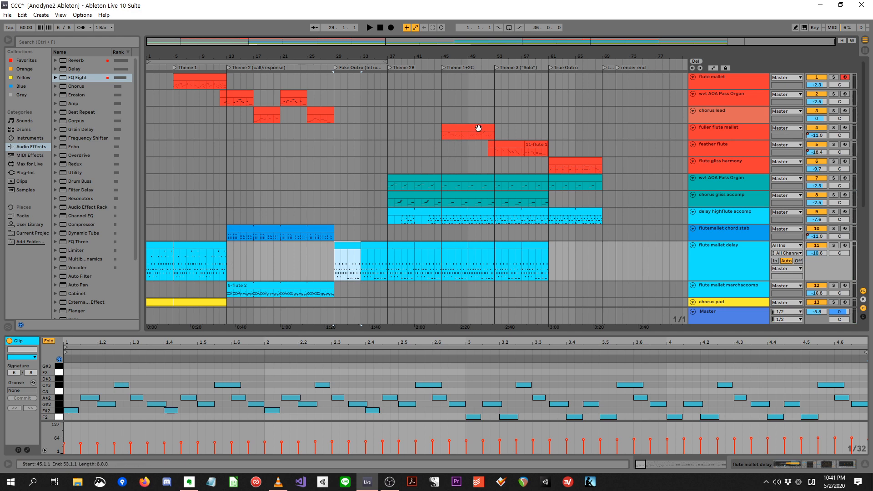
# - Open the first feather flute clip and play from the start of Theme 3 ("Solo")
pyautogui.click(498, 145)
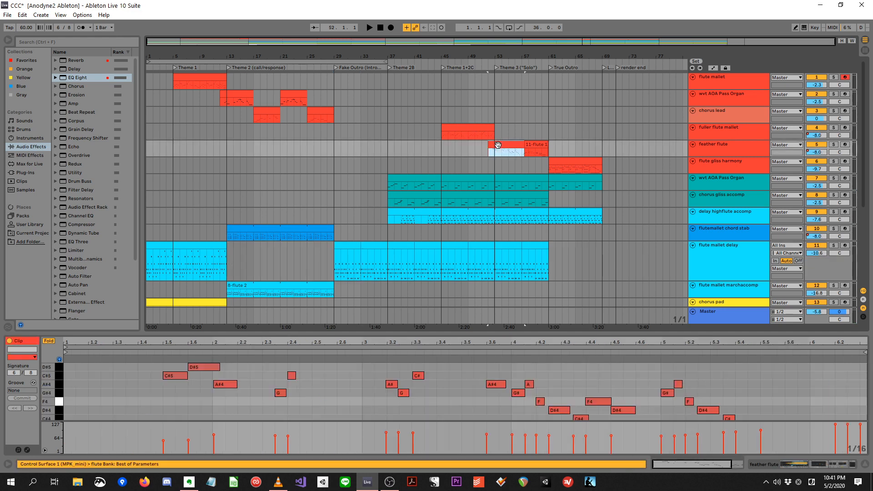
pyautogui.click(492, 171)
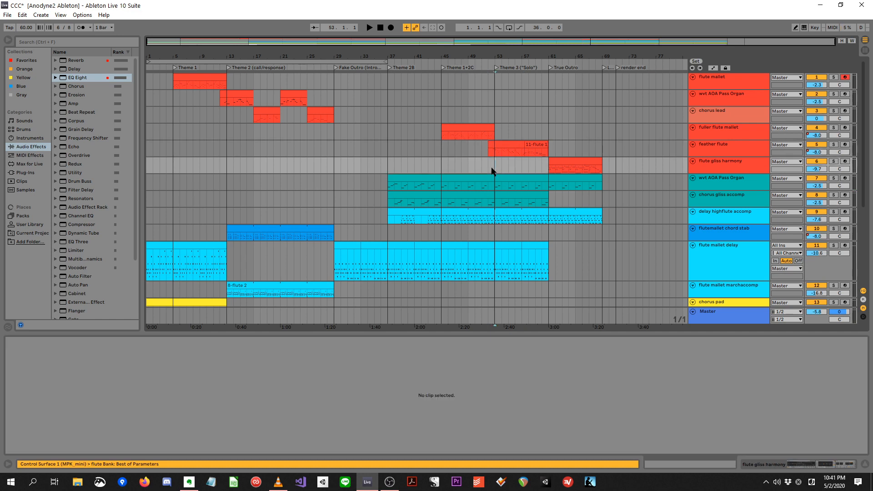
pyautogui.press('space')
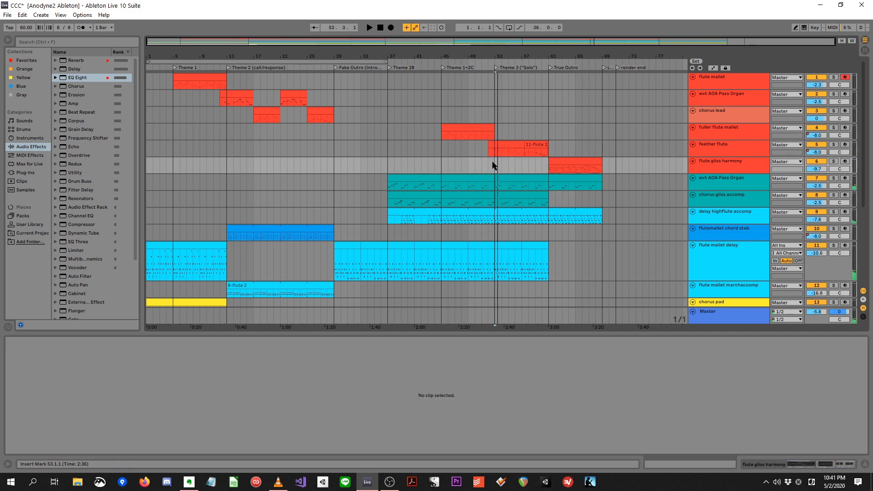
pyautogui.press('space')
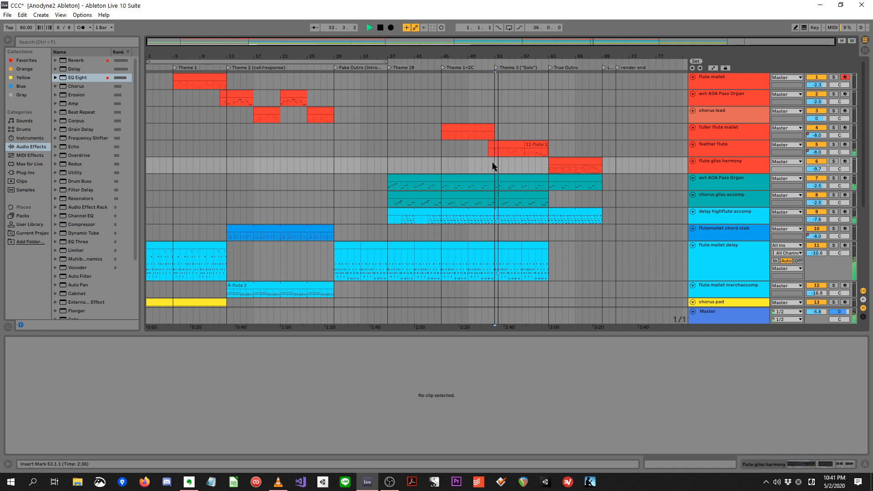
# - Review the notes of both feather flute clips together in an enlarged note editor while Theme 3 ("Solo") plays
pyautogui.moveTo(568, 57); pyautogui.dragTo(568, 89)
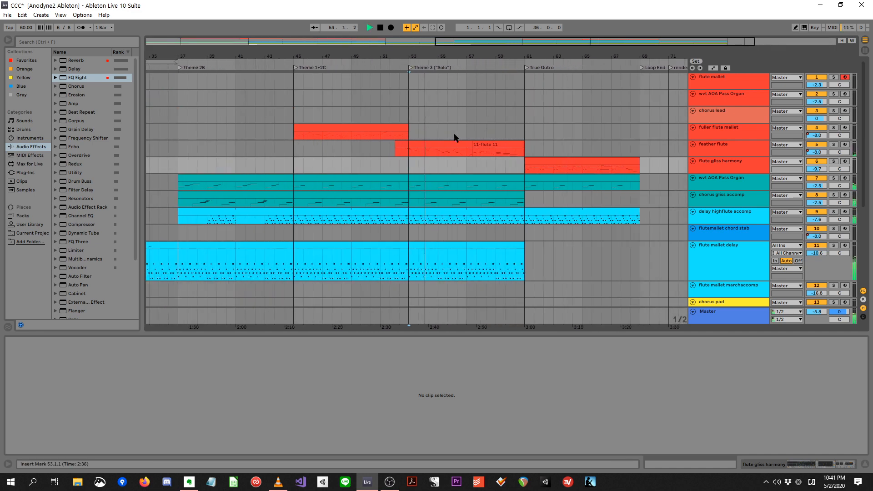
pyautogui.click(440, 143)
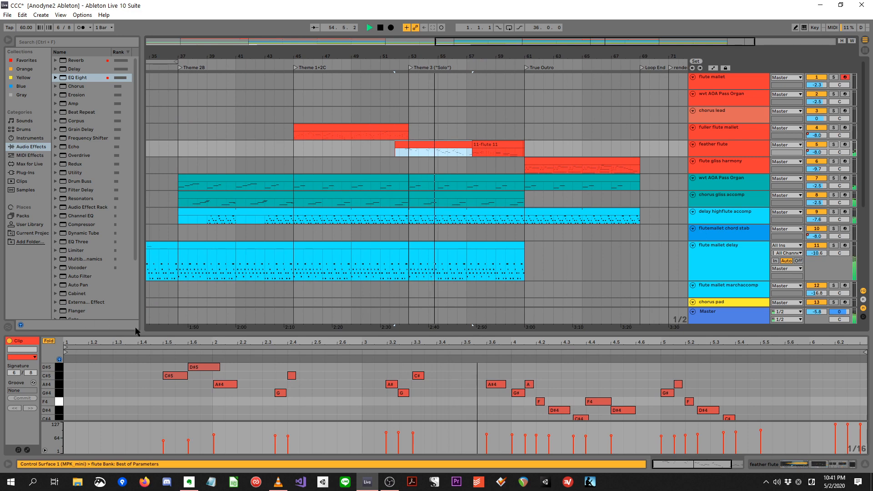
pyautogui.moveTo(151, 330); pyautogui.dragTo(152, 262)
pyautogui.keyDown('shift'); pyautogui.click(484, 145); pyautogui.keyUp('shift')
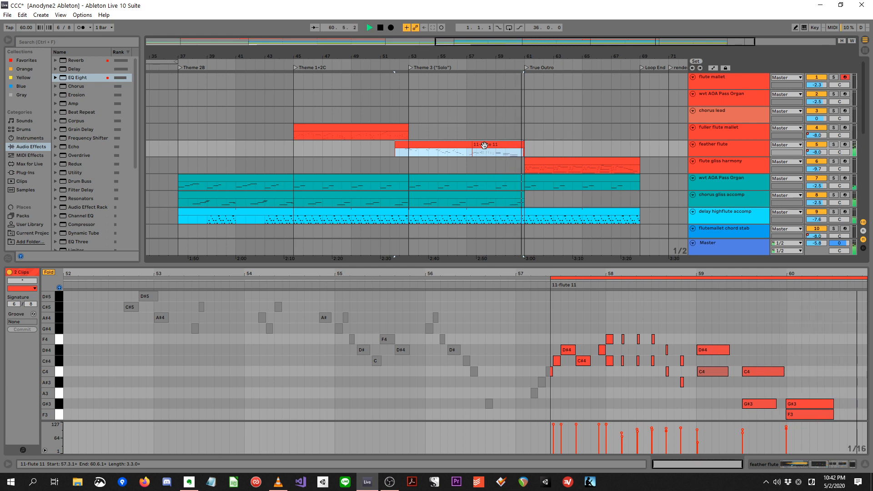
pyautogui.press('space')
# - Examine the fuller flute mallet and delay highflute accomp clips, and play Theme 1+2C from the start of the highflute clip
pyautogui.click(467, 113)
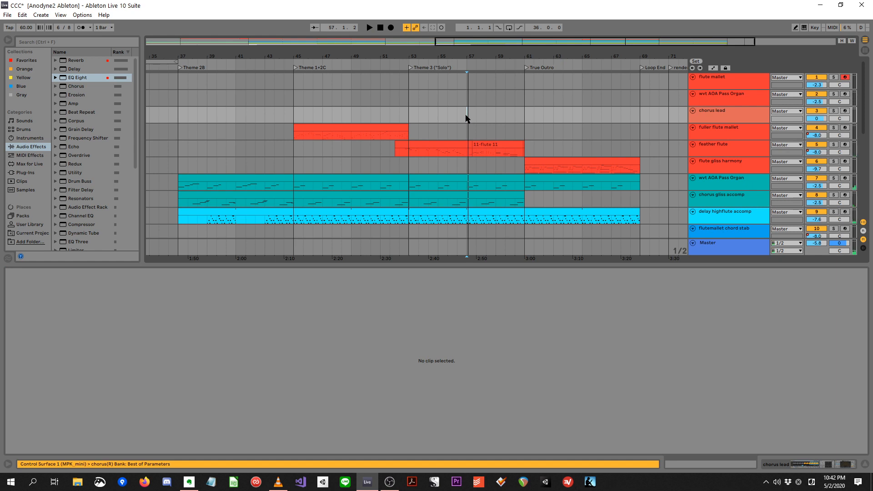
pyautogui.moveTo(406, 85); pyautogui.dragTo(496, 85)
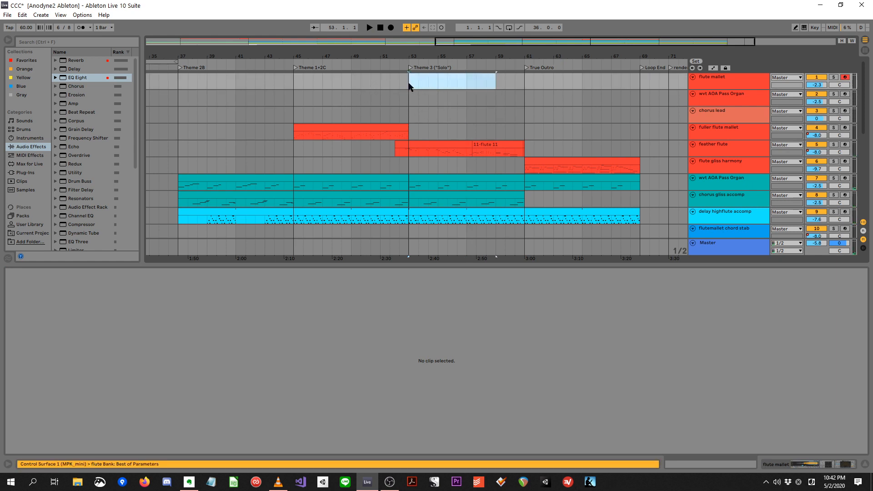
pyautogui.click(335, 130)
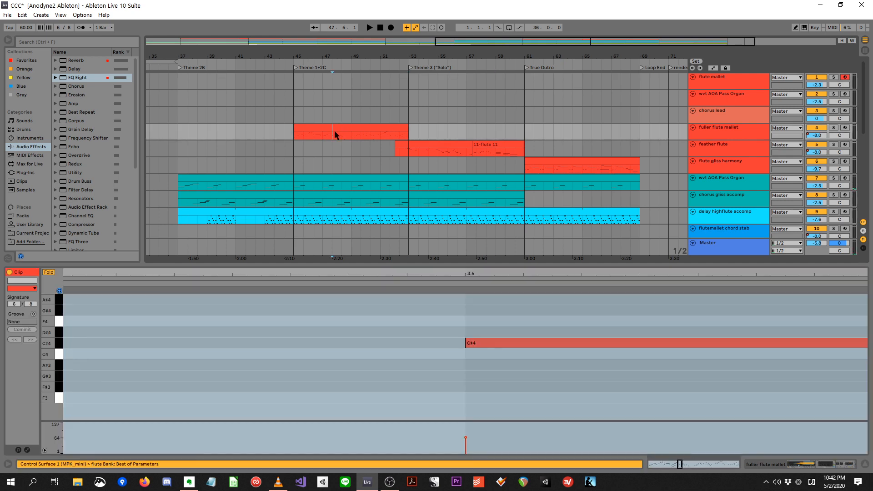
pyautogui.click(371, 219)
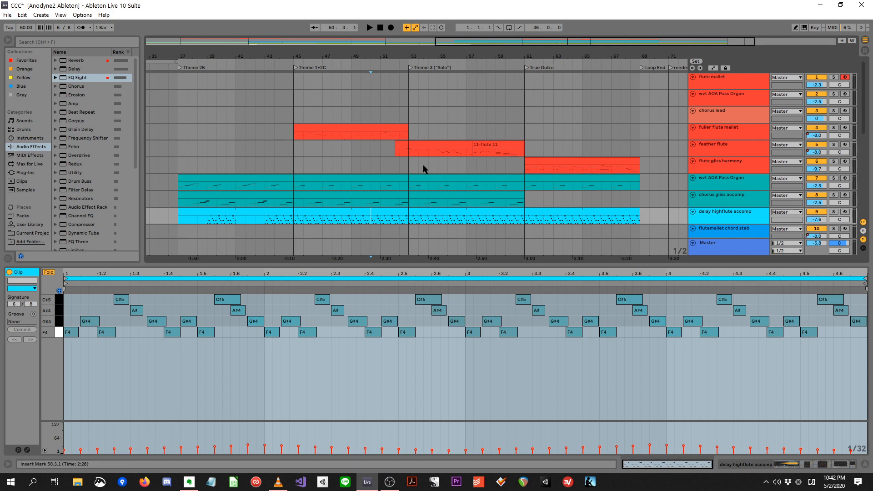
pyautogui.click(335, 210)
pyautogui.press('space')
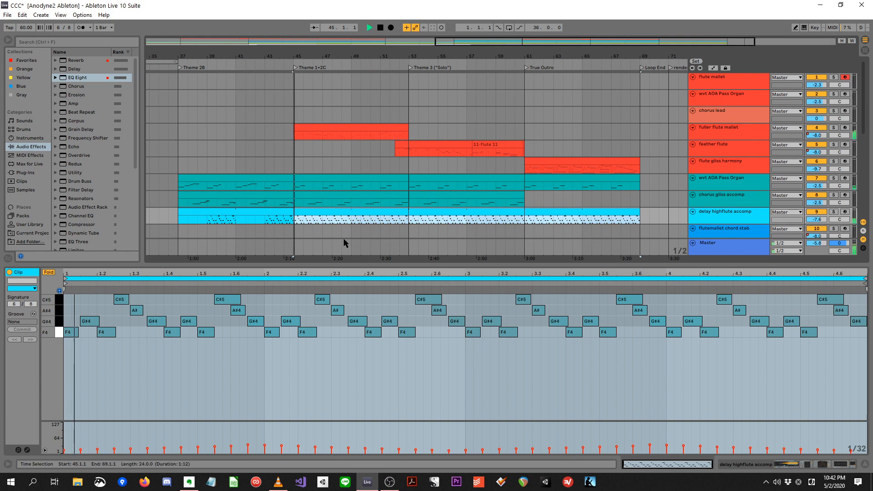
pyautogui.press('space')
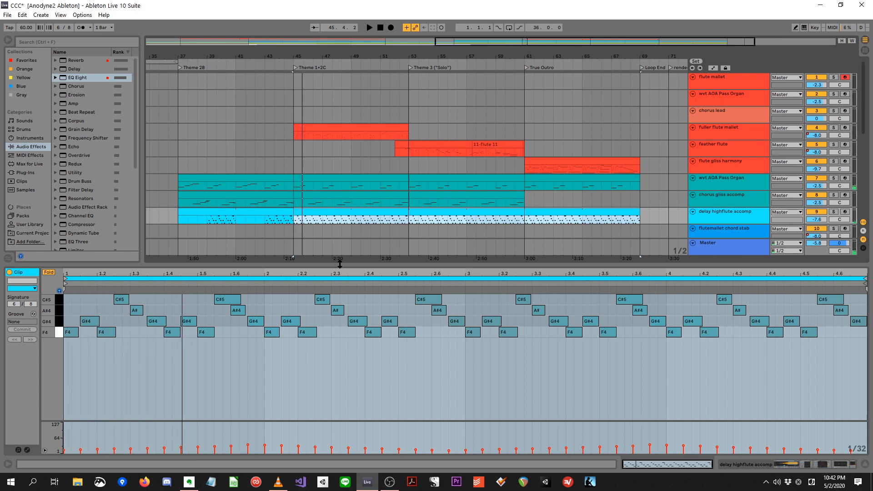
pyautogui.moveTo(356, 264); pyautogui.dragTo(356, 272)
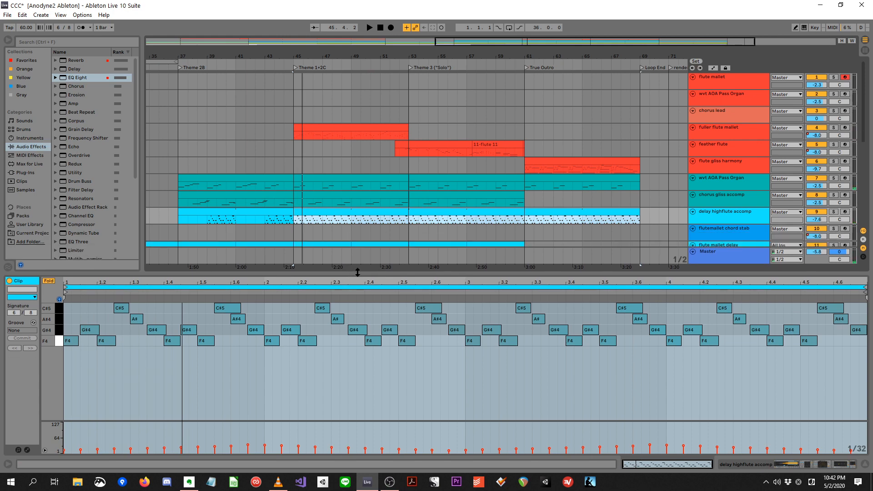
# - Compare the notes of the feather flute and fuller flute mallet clips, and play the 11-flute 11 clip
pyautogui.click(421, 147)
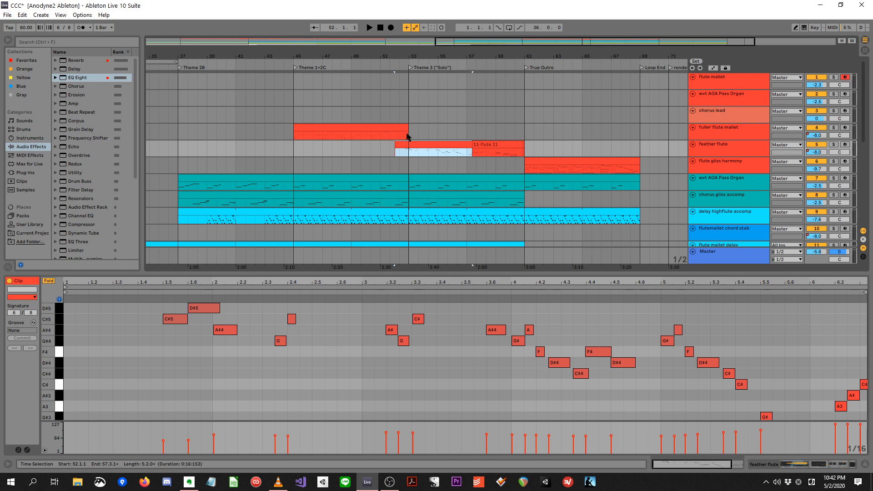
pyautogui.click(350, 136)
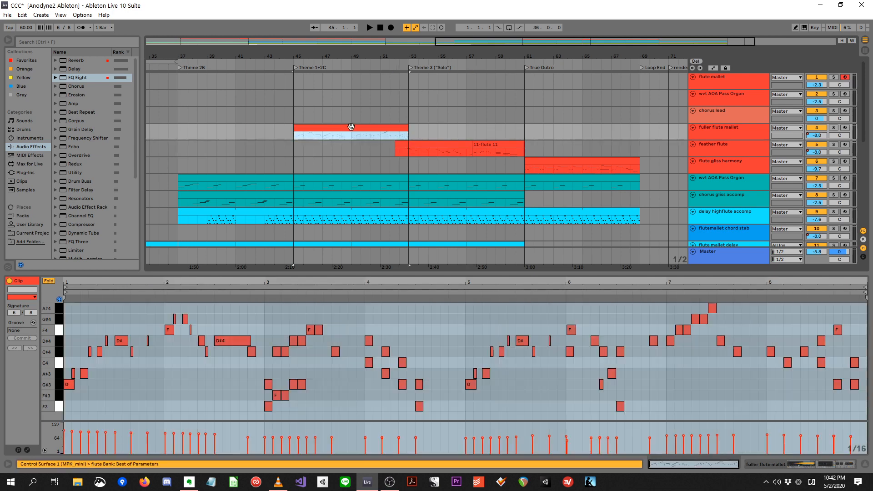
pyautogui.click(442, 142)
pyautogui.click(495, 144)
pyautogui.press('space')
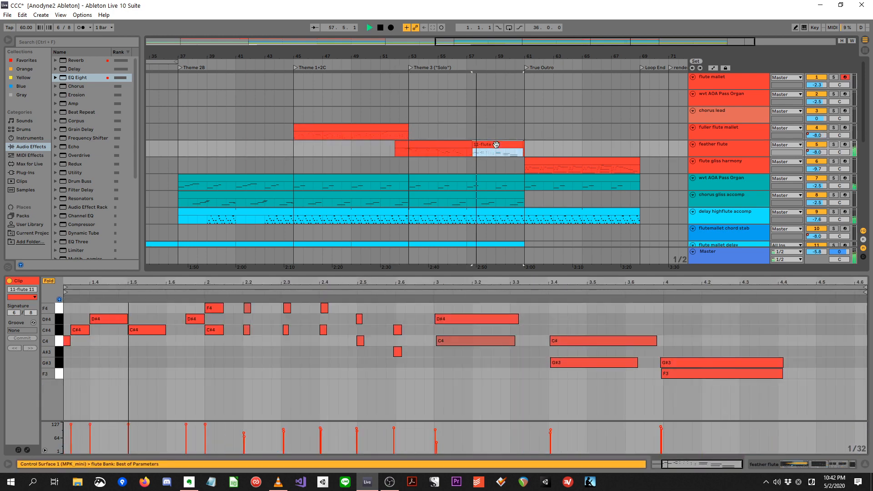
pyautogui.press('space')
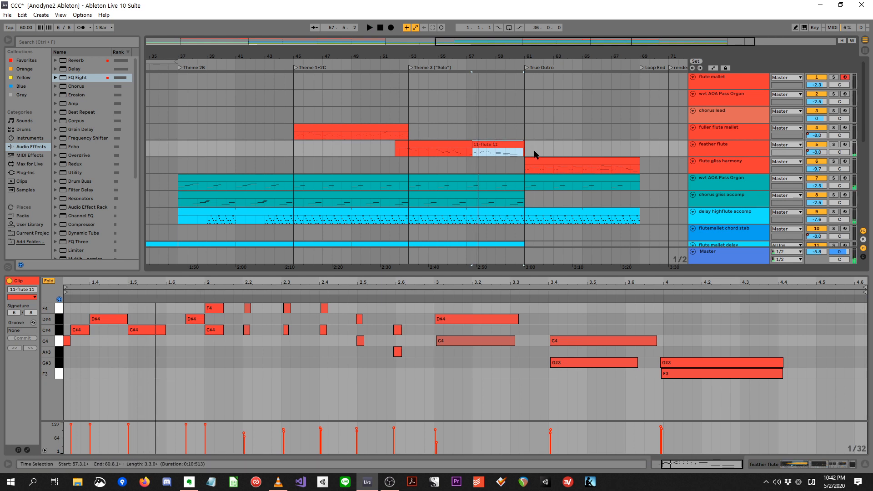
# - Solo the feather flute track and play its first clip leading into Theme 3 ("Solo")
pyautogui.click(448, 144)
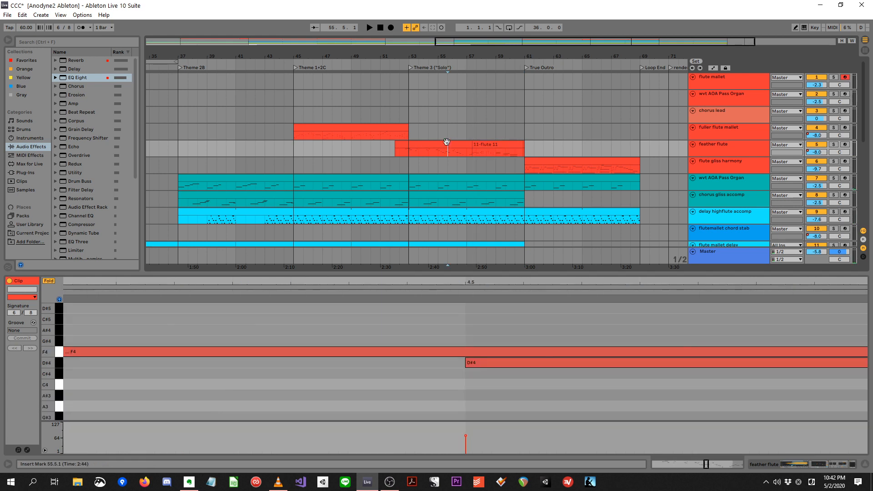
pyautogui.click(833, 144)
pyautogui.press('space')
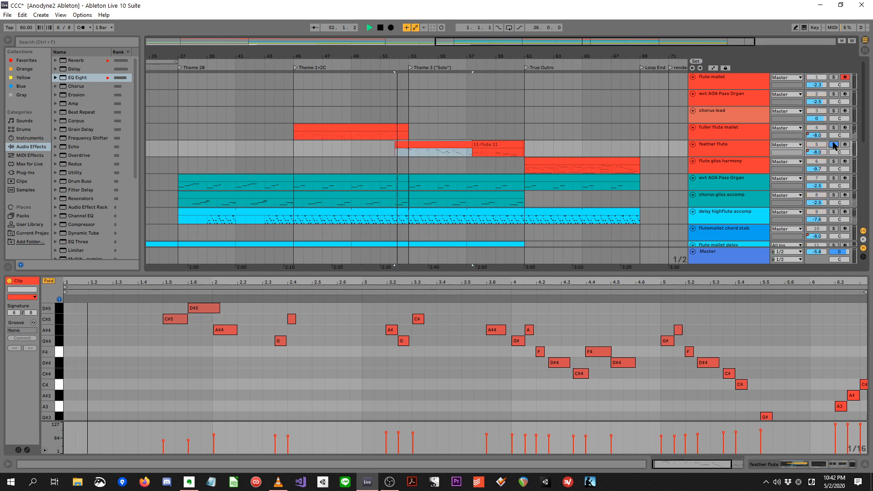
pyautogui.click(415, 157)
pyautogui.press('space')
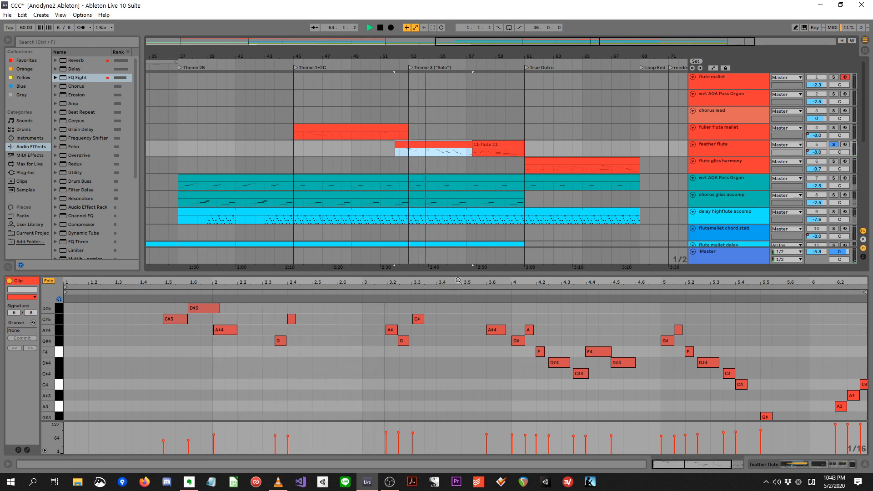
pyautogui.press('space')
# - Remove the feather flute solo, play the fuller flute mallet clip in Theme 1+2C, and return to the feather flute clip
pyautogui.click(363, 128)
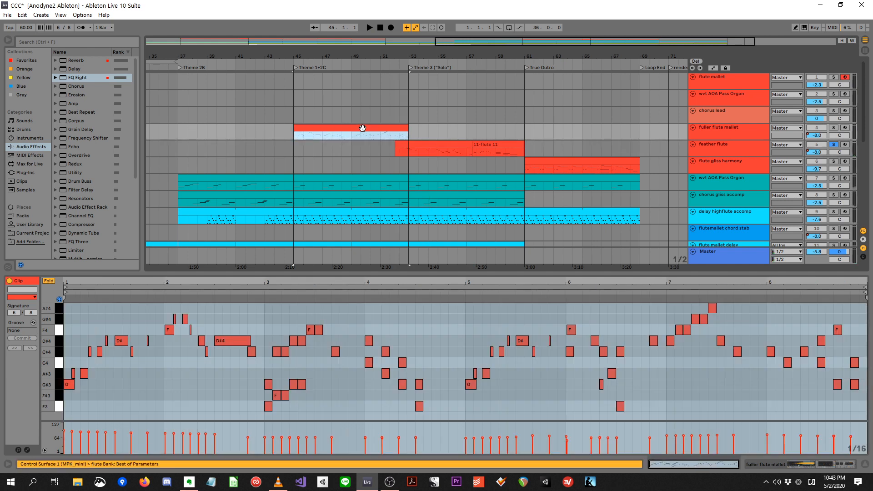
pyautogui.press('space')
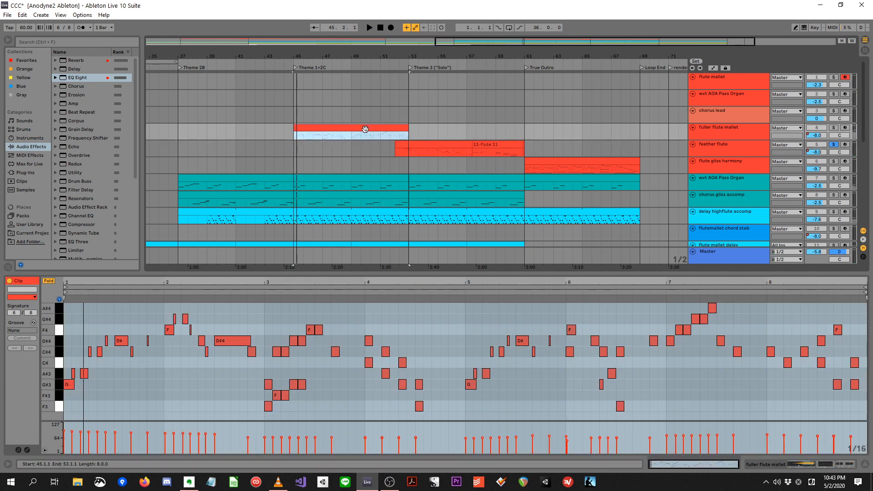
pyautogui.click(834, 144)
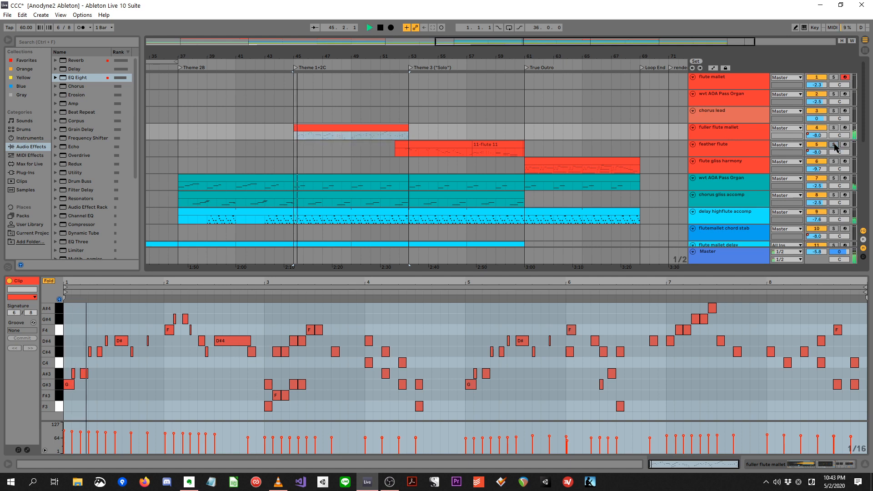
pyautogui.press('space')
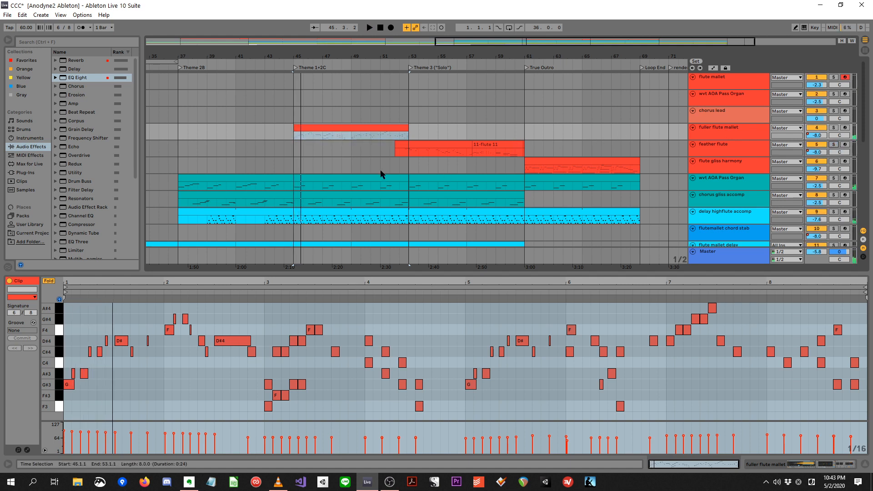
pyautogui.click(417, 151)
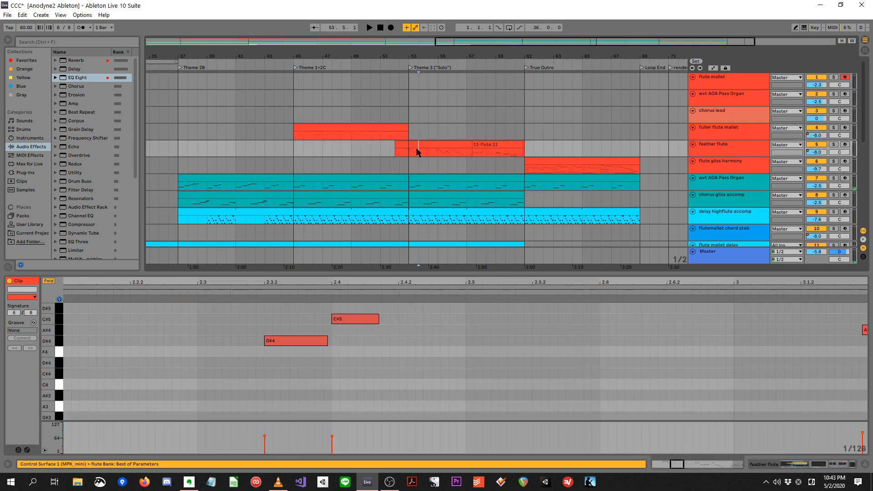
# - View the notes of the 11-flute 11 clip and select the empty stretch of the upper wvt AOA Pass Organ track during Theme 3 ("Solo")
pyautogui.click(486, 153)
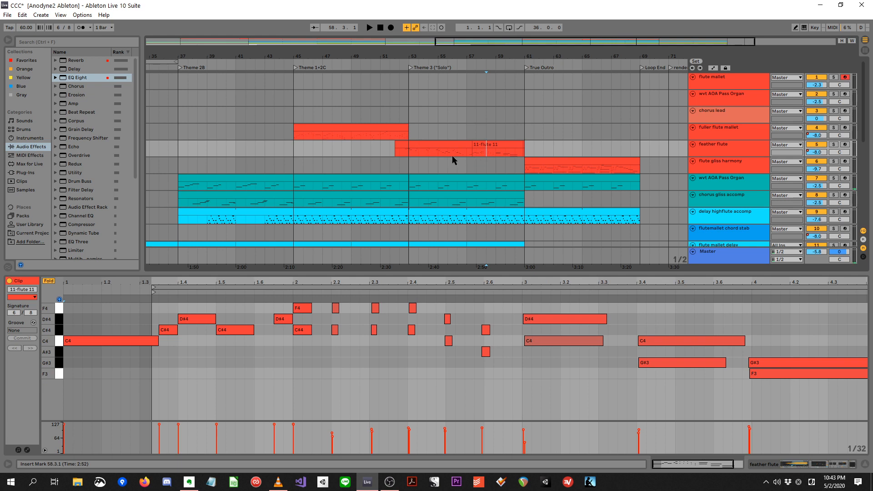
pyautogui.moveTo(493, 58); pyautogui.dragTo(463, 59)
pyautogui.moveTo(411, 104); pyautogui.dragTo(486, 104)
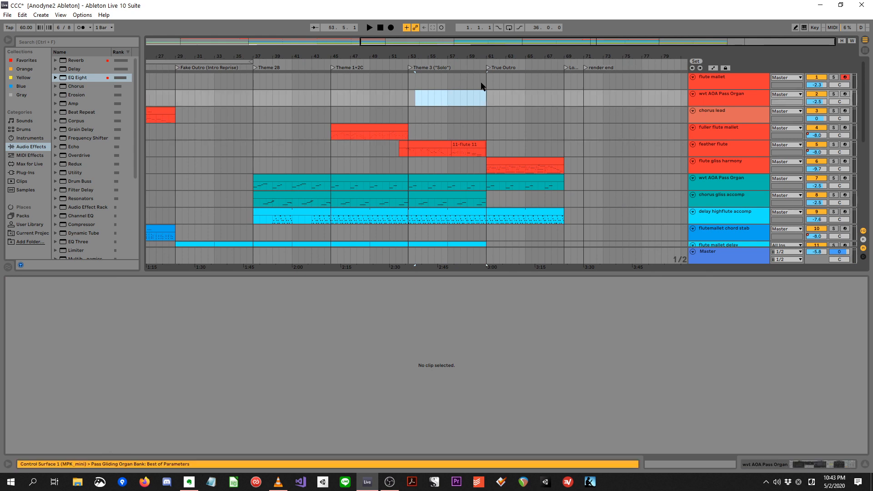
pyautogui.moveTo(357, 56); pyautogui.dragTo(357, 45)
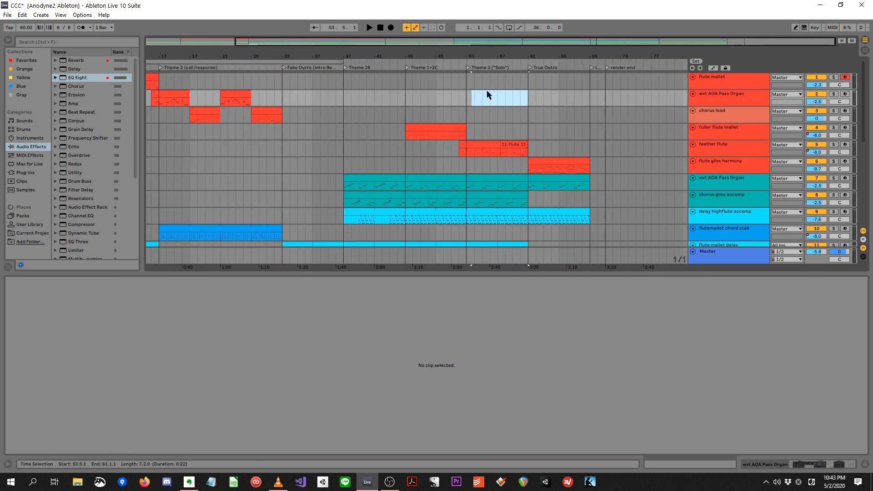
# - Play from the end of the 11-flute 11 clip into the True Outro, with the flute gliss harmony track selected, and stop playback
pyautogui.click(520, 143)
pyautogui.press('space')
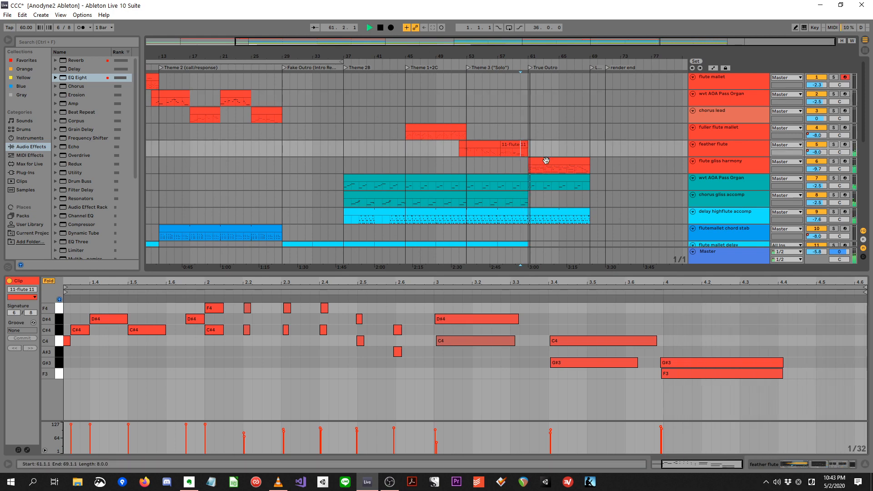
pyautogui.click(748, 159)
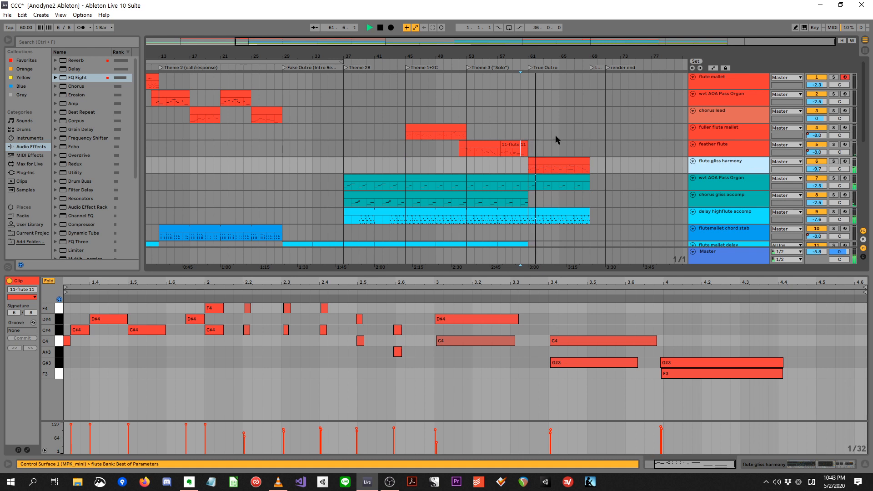
pyautogui.scroll(-3, 864, 126)
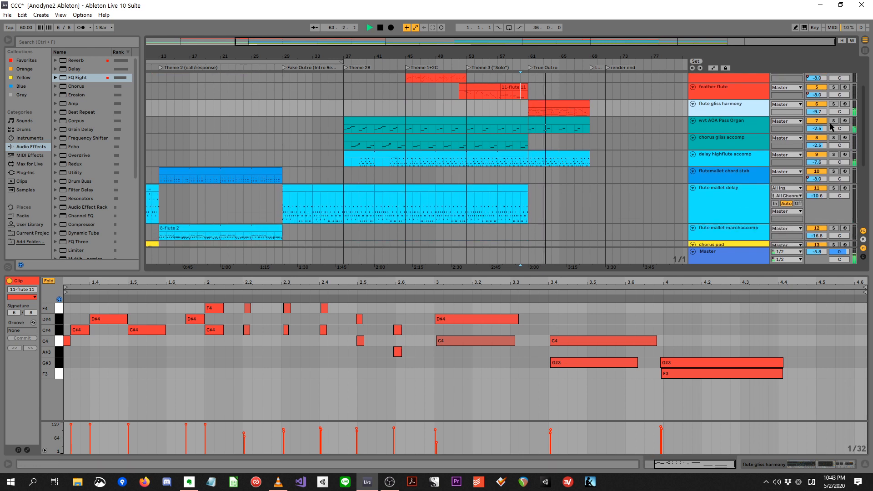
pyautogui.press('space')
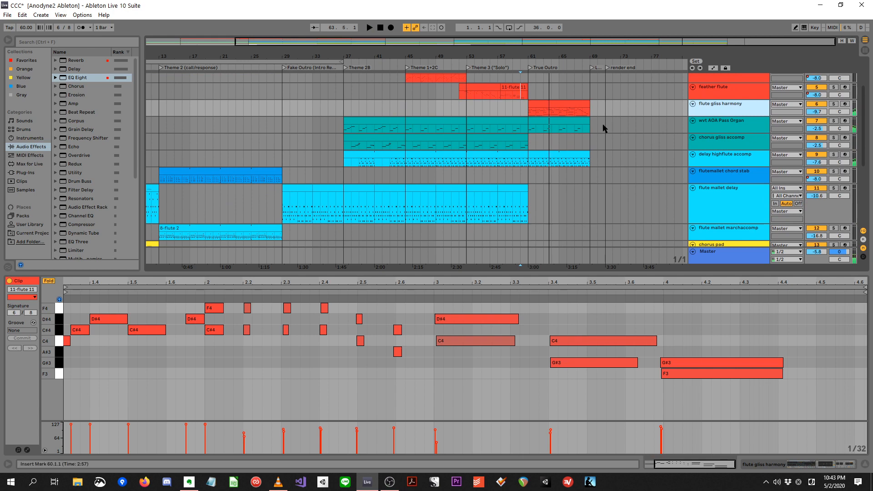
# - Compare the notes of the flute mallet delay clip in Theme 3, the delay highflute accomp clip and the flute gliss harmony clip
pyautogui.moveTo(499, 189); pyautogui.dragTo(467, 188)
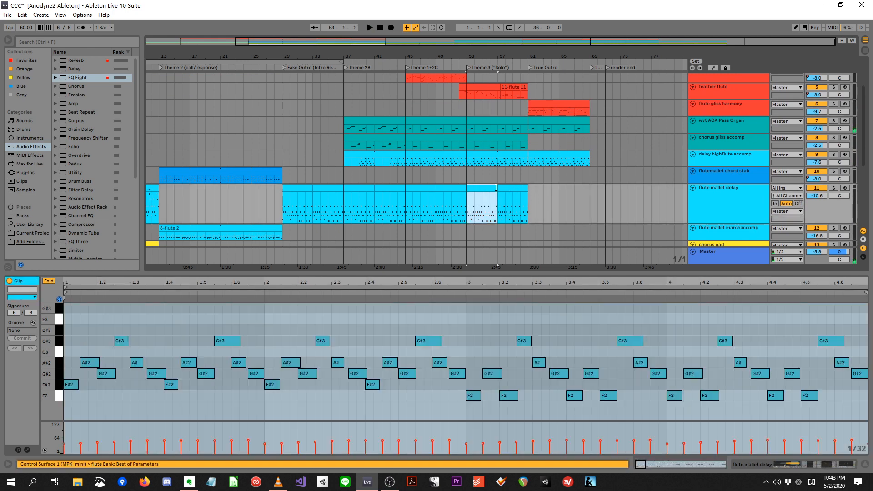
pyautogui.click(534, 152)
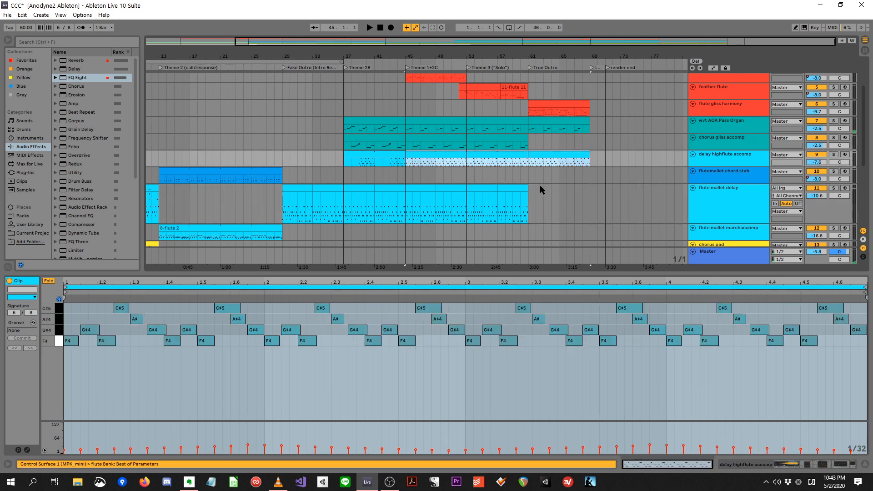
pyautogui.click(538, 103)
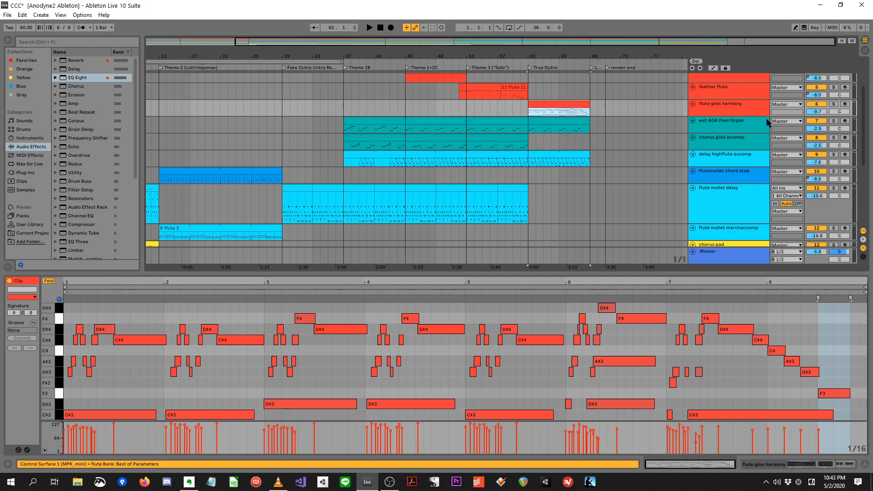
# - Enlarge the flute gliss harmony track, play its True Outro clip from the start, and make the arrangement area slightly taller
pyautogui.moveTo(864, 151); pyautogui.dragTo(864, 127)
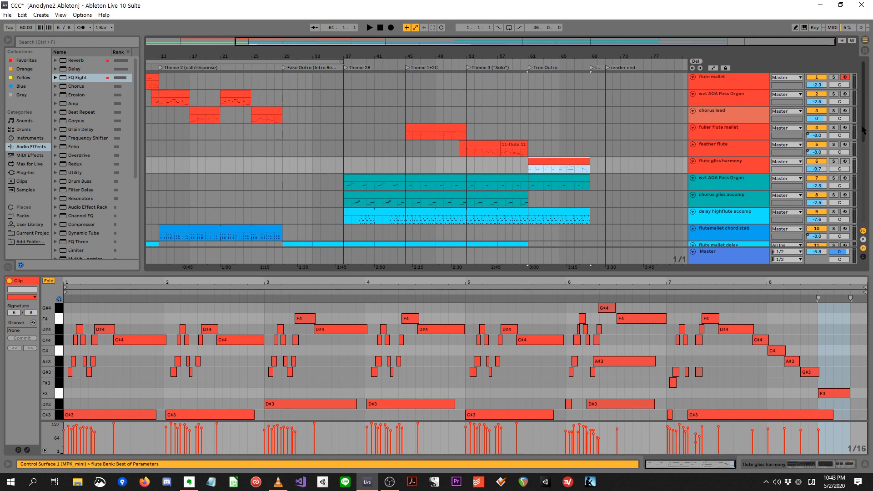
pyautogui.click(705, 170)
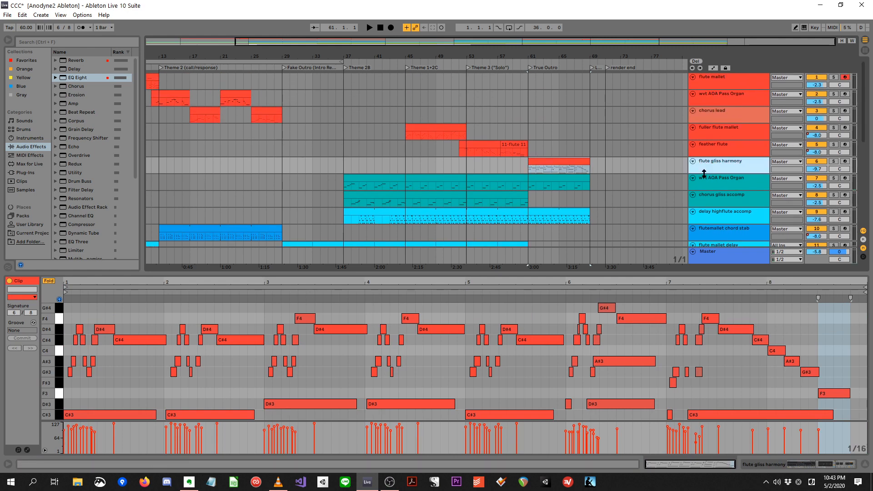
pyautogui.press('space')
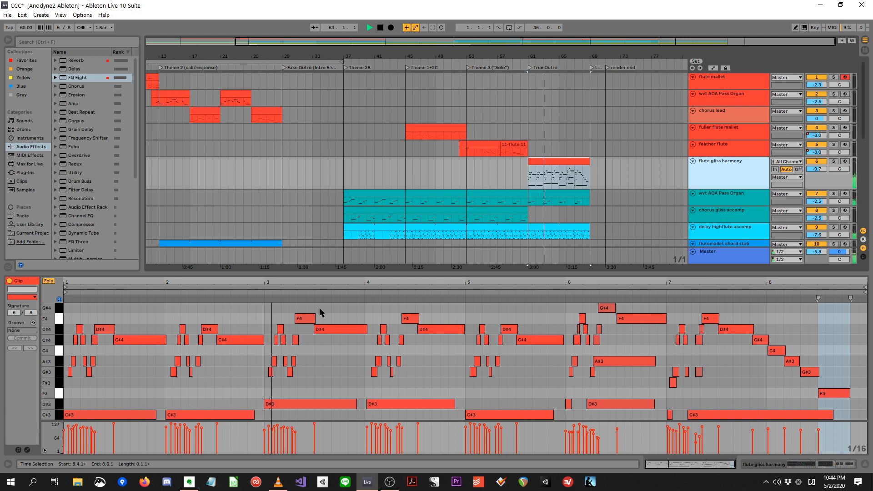
pyautogui.press('space')
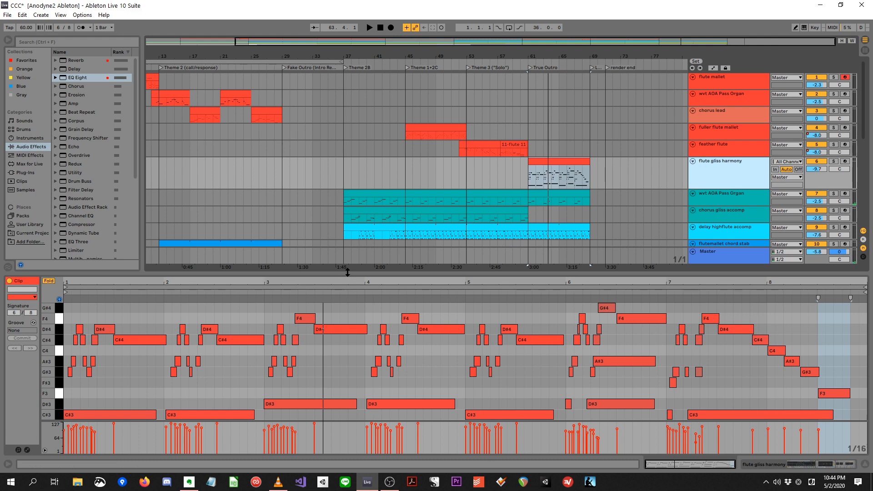
pyautogui.moveTo(348, 272); pyautogui.dragTo(359, 282)
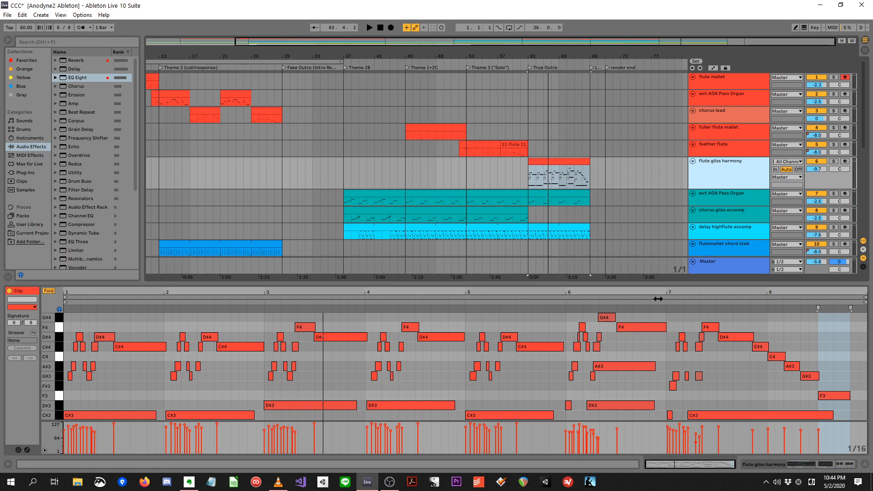
# - Replay the flute gliss harmony clip and its final part from bar 67, and stop after the True Outro ends
pyautogui.hotkey('alt', 'Tab')
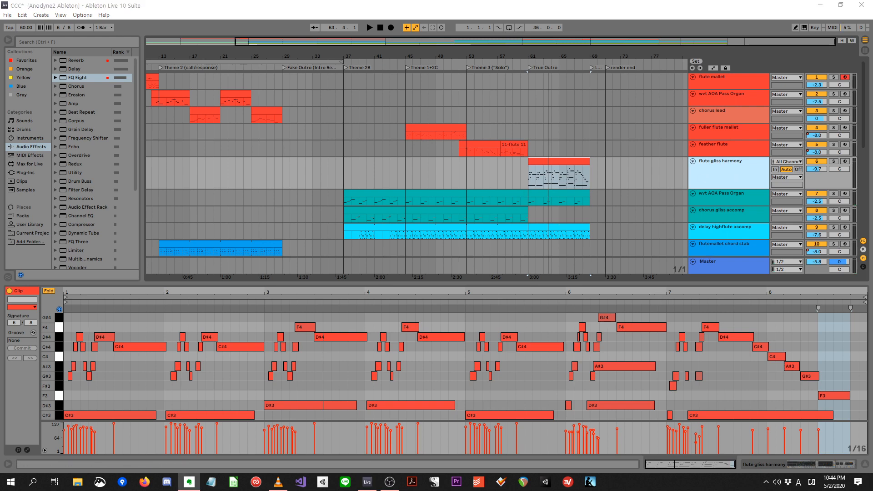
pyautogui.click(574, 182)
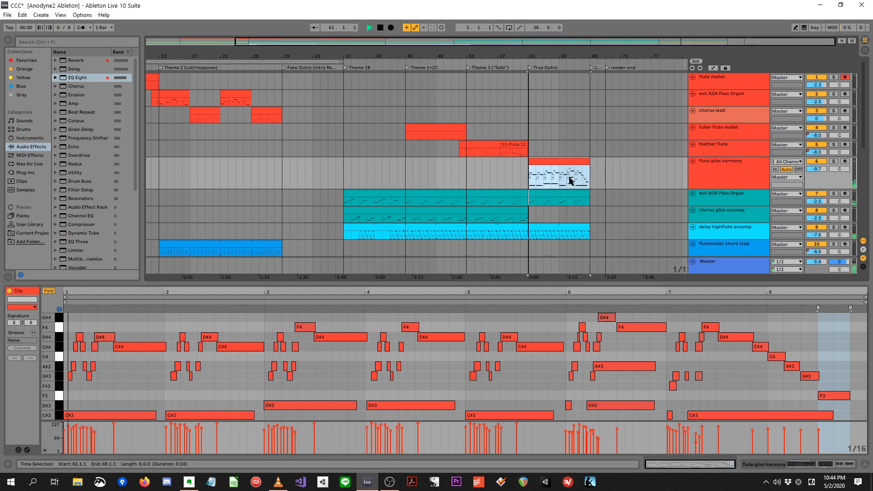
pyautogui.press('space')
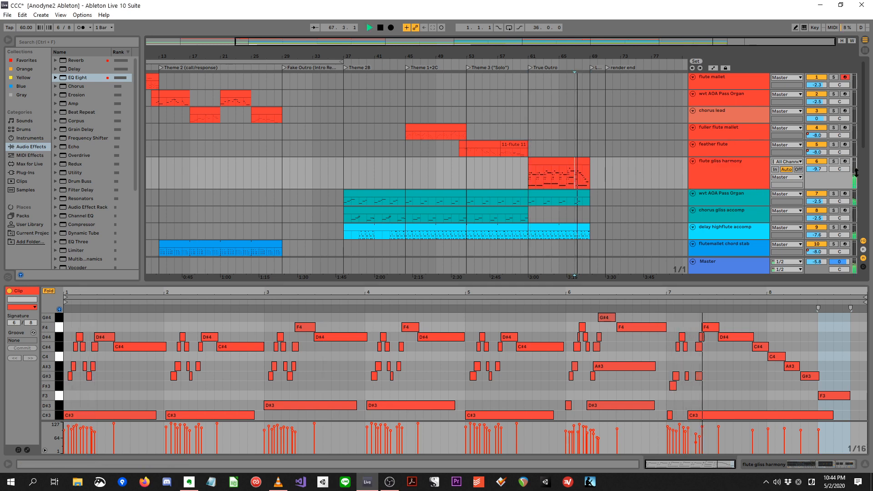
pyautogui.moveTo(468, 56); pyautogui.dragTo(495, 53)
pyautogui.press('space')
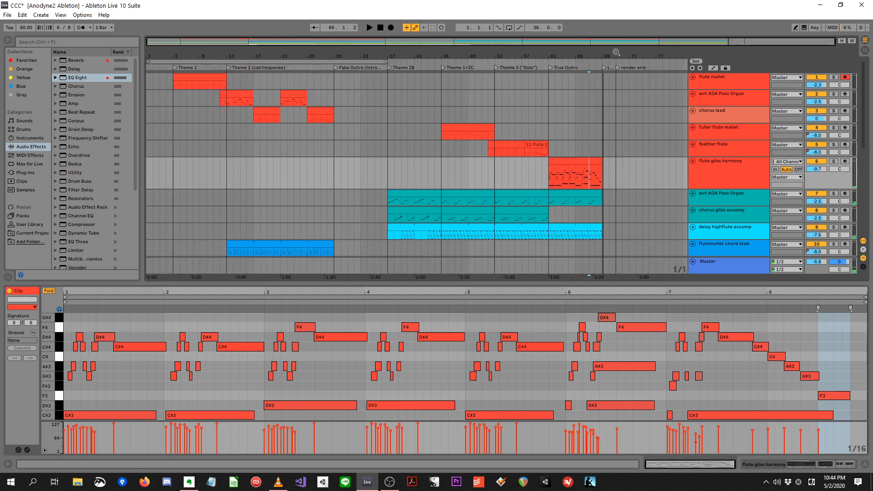
# - Return to the song's beginning, play the start of Theme 2 (call/response), and show the notes of the first wvt AOA Pass Organ clip
pyautogui.moveTo(613, 52); pyautogui.dragTo(613, 63)
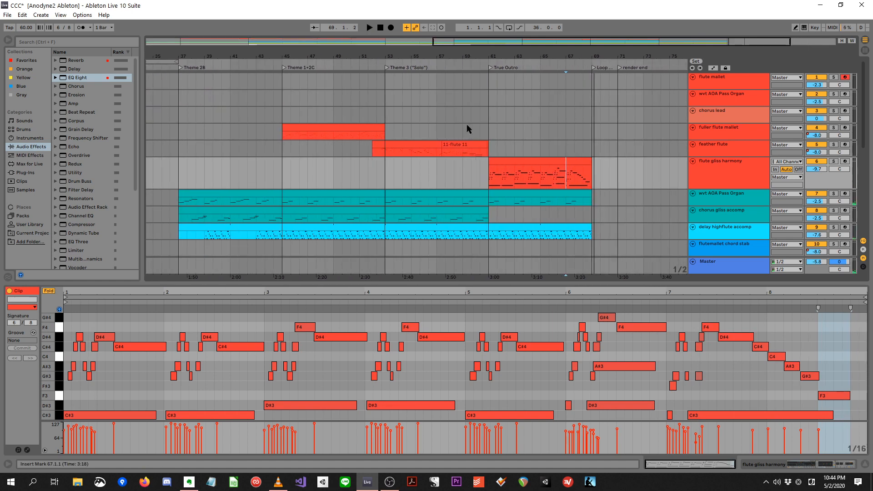
pyautogui.hotkey('alt', 'Tab')
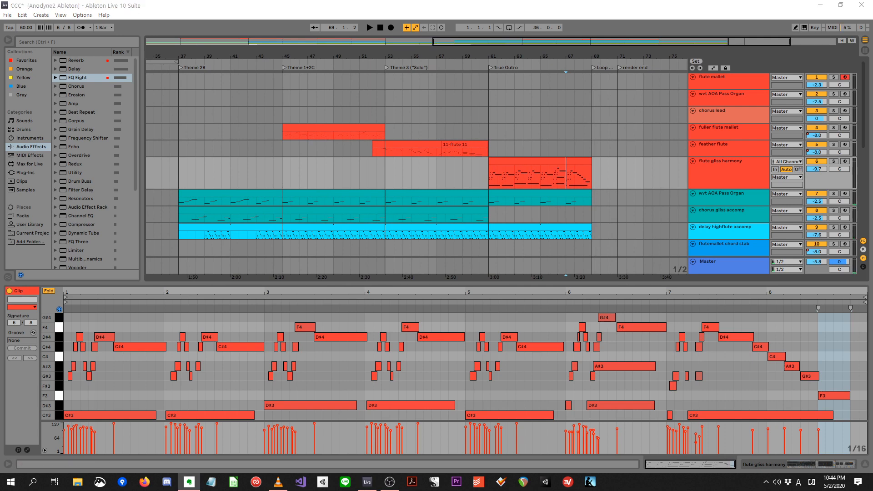
pyautogui.moveTo(310, 56); pyautogui.dragTo(310, 35)
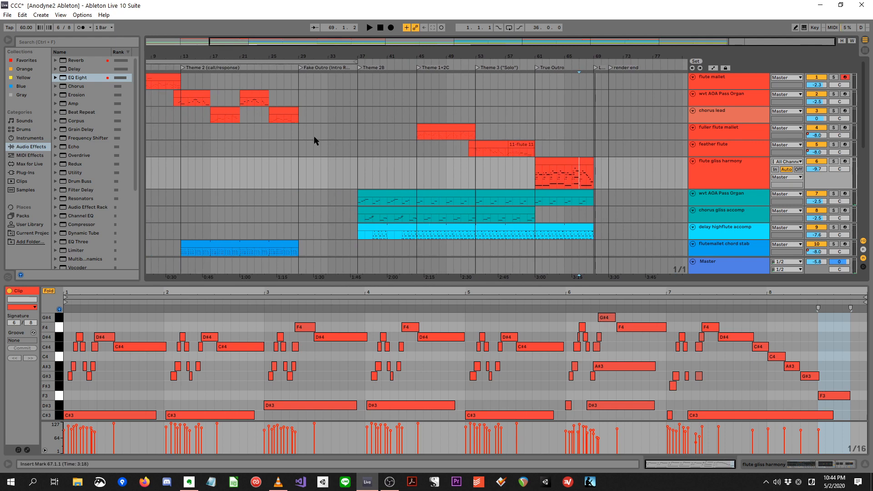
pyautogui.moveTo(248, 55); pyautogui.dragTo(300, 55)
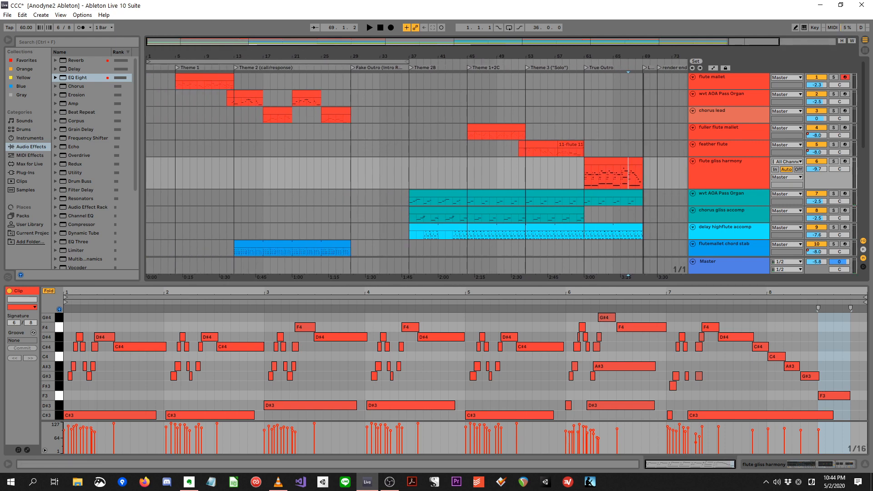
pyautogui.hotkey('alt', 'Tab')
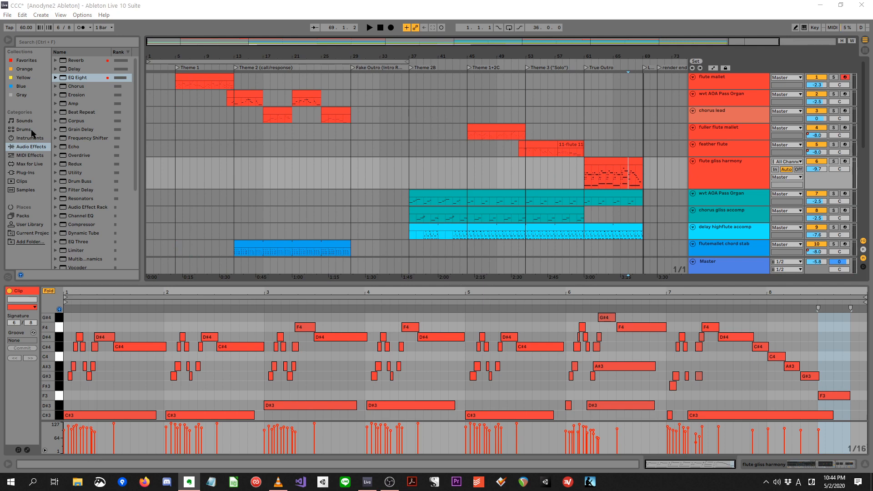
pyautogui.moveTo(202, 56); pyautogui.dragTo(202, 58)
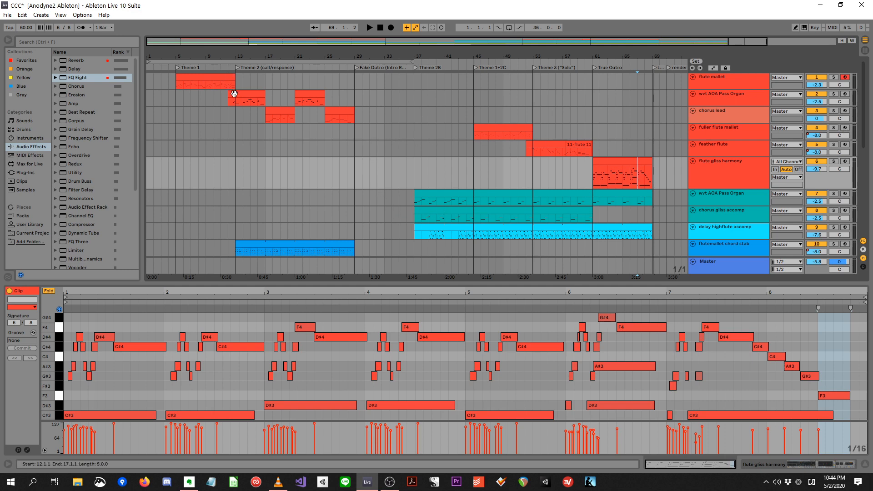
pyautogui.click(237, 107)
pyautogui.press('space')
pyautogui.click(236, 95)
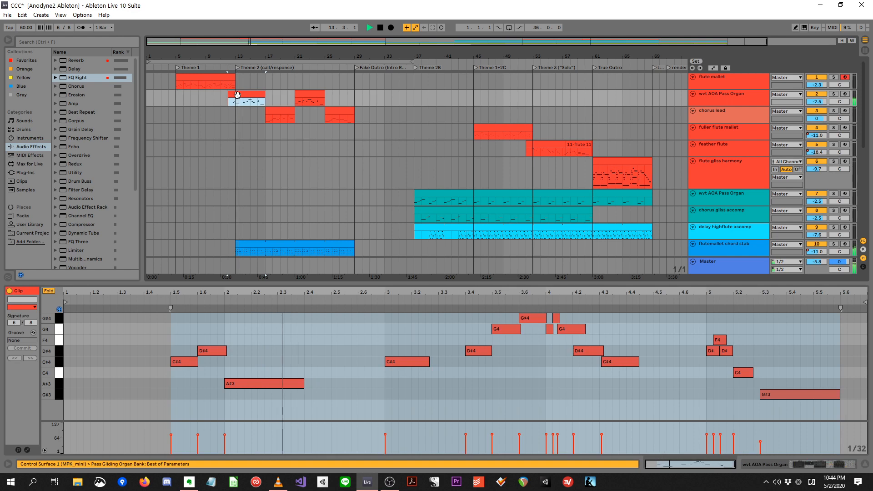
# - Display the devices of the upper wvt AOA Pass Organ track, solo the track, and stop playback with its first clip selected
pyautogui.hotkey('shift', 'Tab')
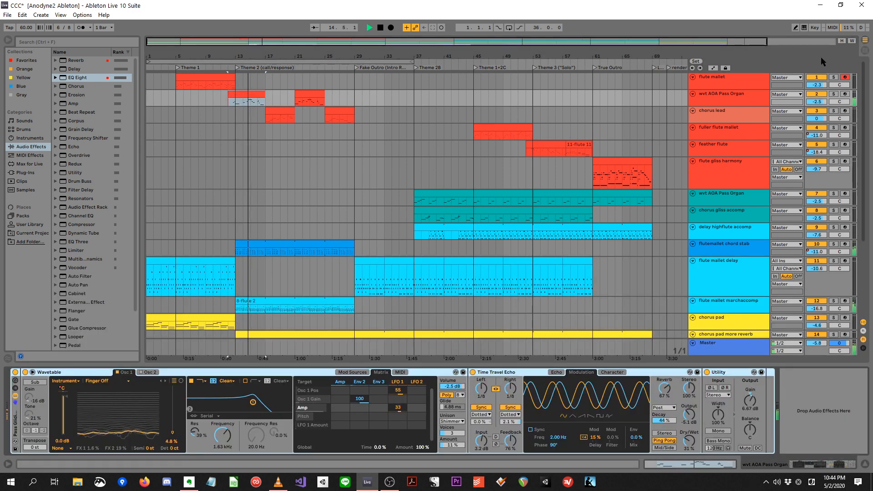
pyautogui.click(834, 94)
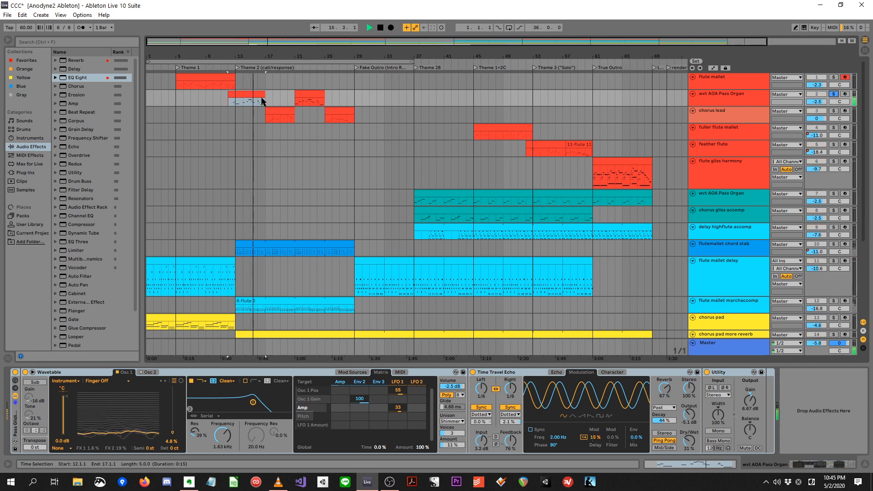
pyautogui.press('space')
pyautogui.click(248, 103)
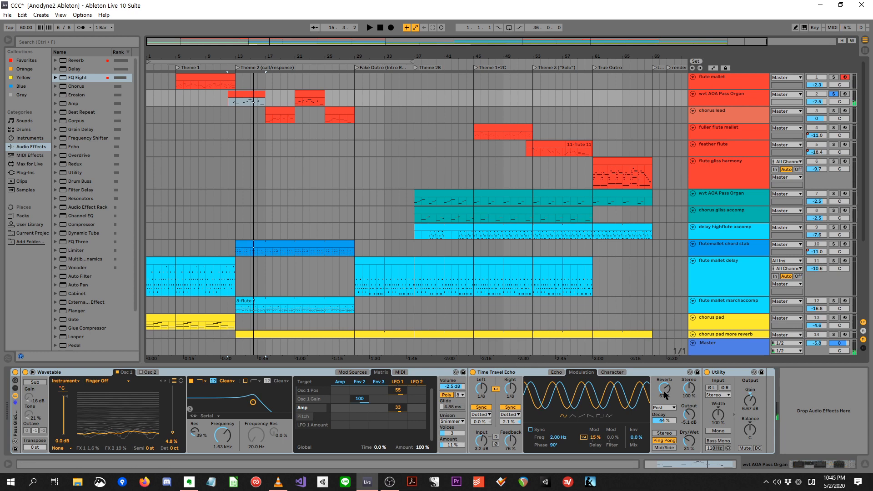
# - Inspect the Character and Modulation settings of Time Travel Echo, and play the soloed organ clip briefly from its start
pyautogui.click(613, 373)
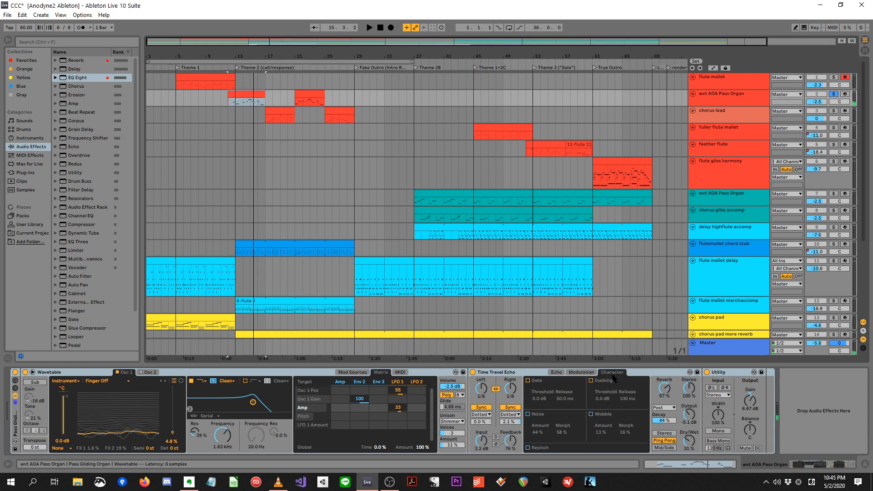
pyautogui.click(582, 372)
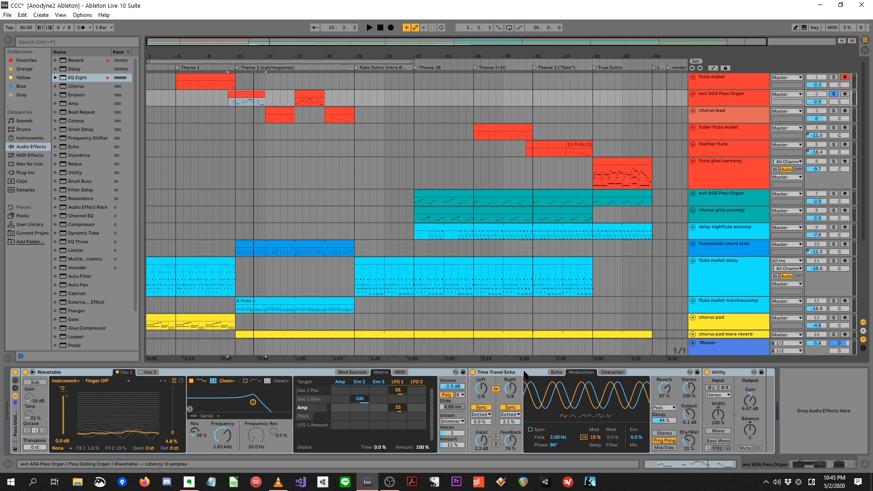
pyautogui.press('space')
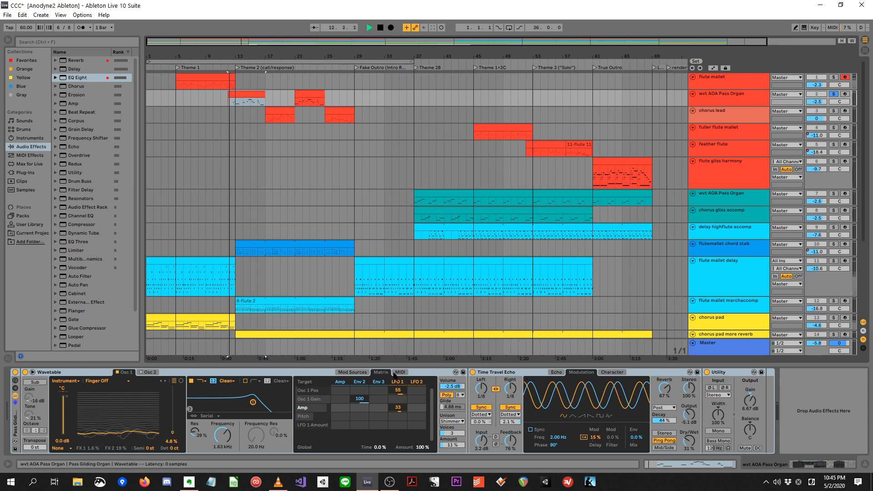
pyautogui.press('space')
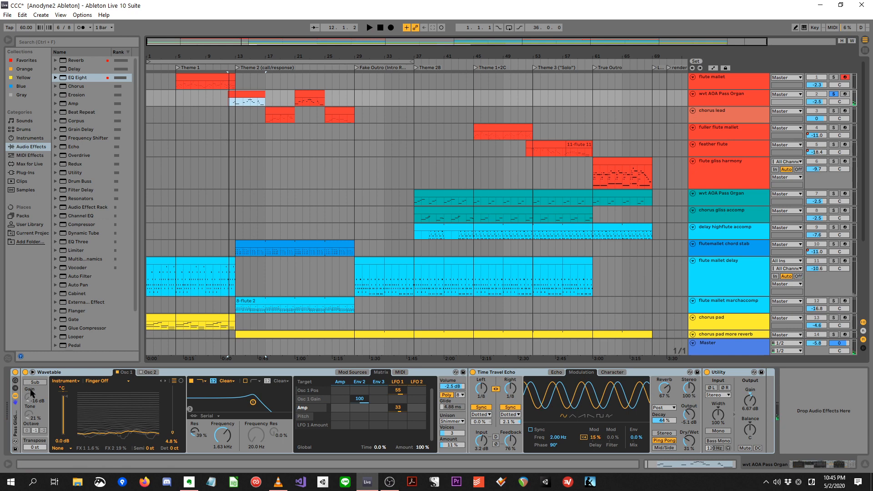
# - Play the soloed organ clip from bar 13 and inspect the LFO 1 modulation source in its Wavetable instrument
pyautogui.click(236, 103)
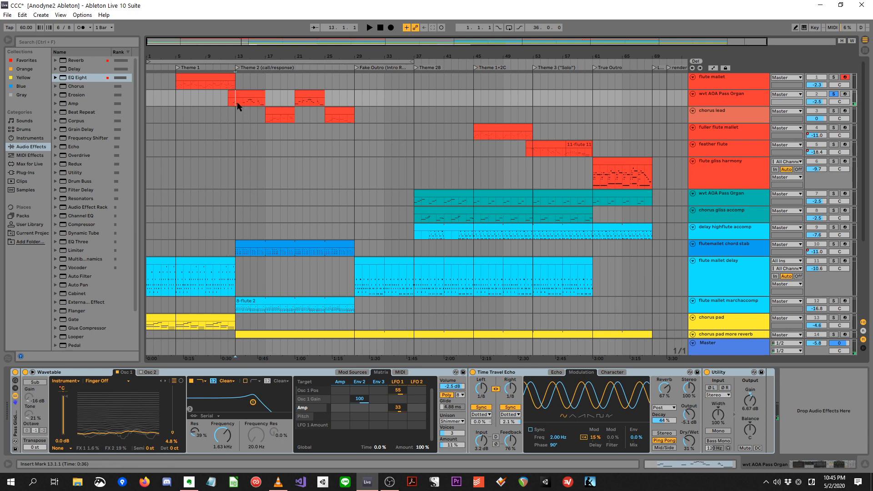
pyautogui.press('space')
pyautogui.click(398, 382)
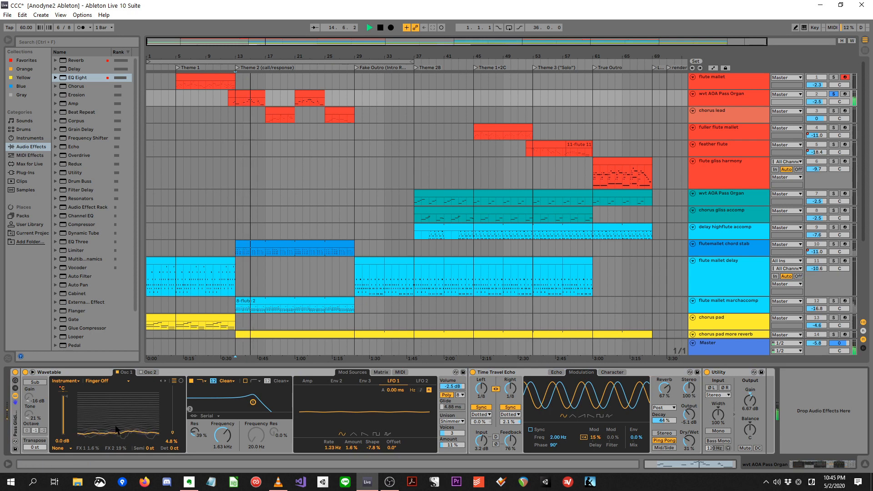
# - Try the organ Wavetable's unison Amount at 0.0% while playing the clip, toggling the track's solo to compare it with the full mix
pyautogui.press('space')
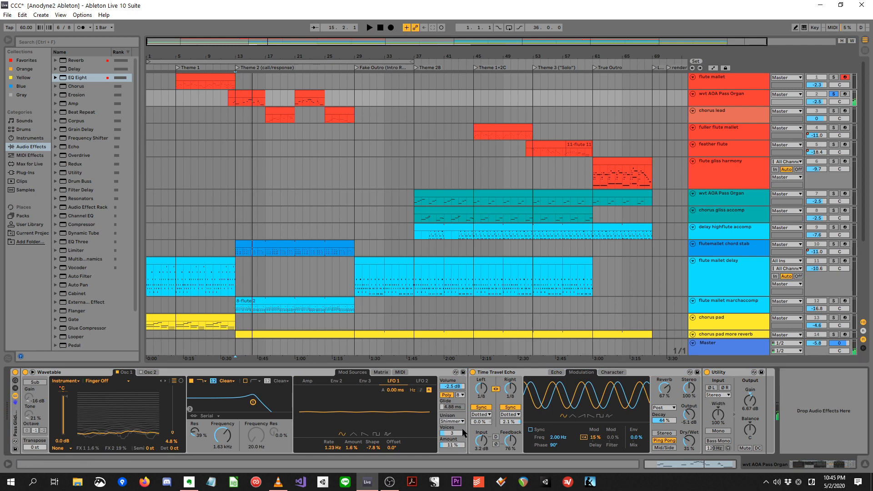
pyautogui.press('space')
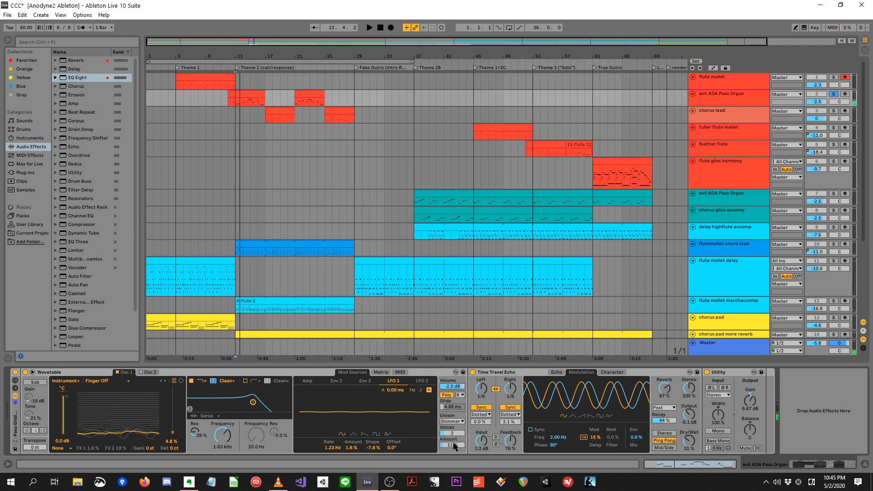
pyautogui.moveTo(453, 446); pyautogui.dragTo(454, 464)
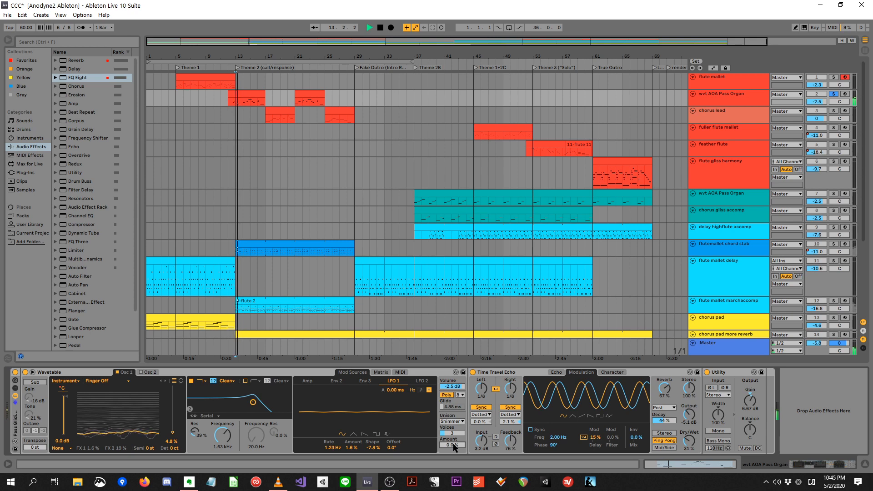
pyautogui.click(834, 95)
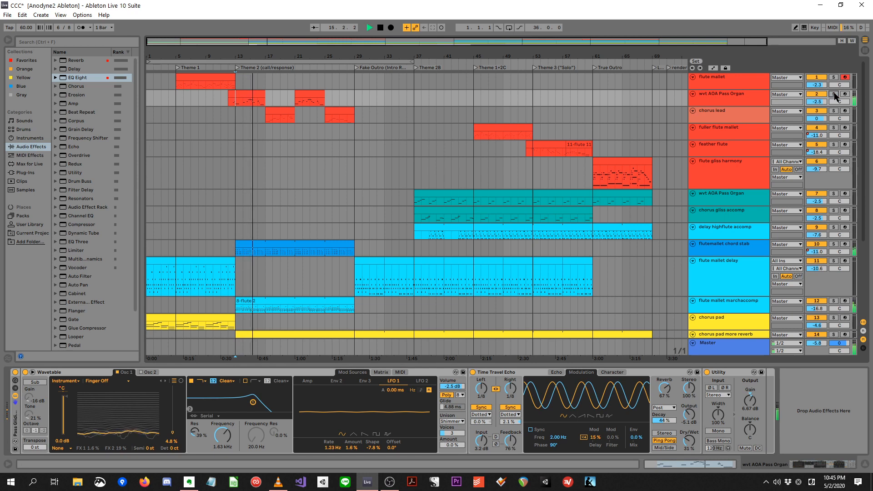
pyautogui.click(834, 94)
pyautogui.press('space')
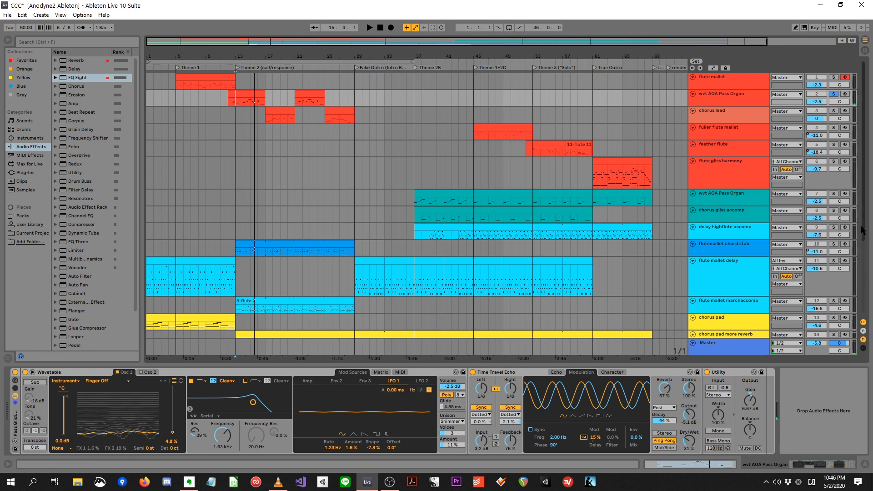
# - Select the wvt bass clip in Theme 2, play it from bar 13, and solo the track to hear its Wavetable sound
pyautogui.scroll(-5, 866, 227)
pyautogui.click(264, 237)
pyautogui.press('space')
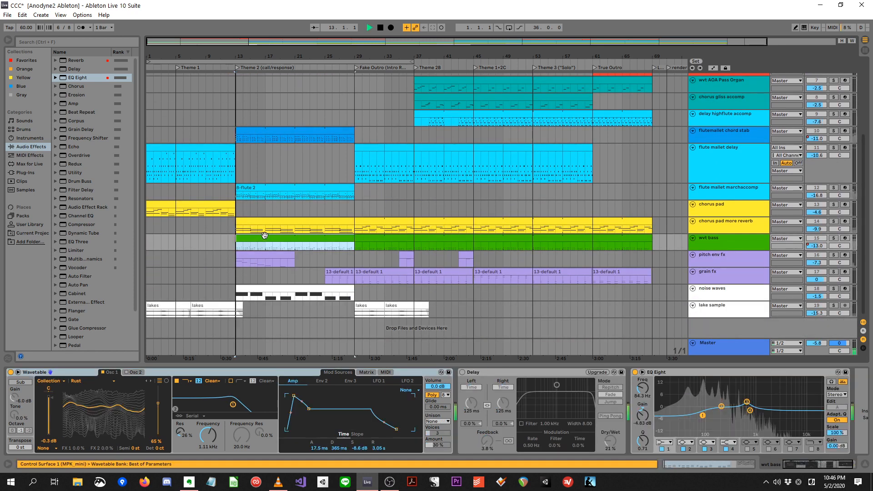
pyautogui.click(833, 238)
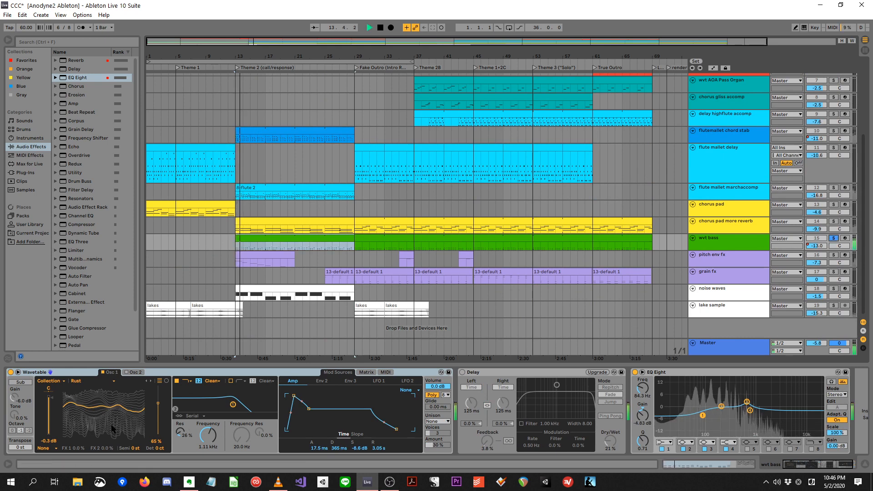
pyautogui.press('space')
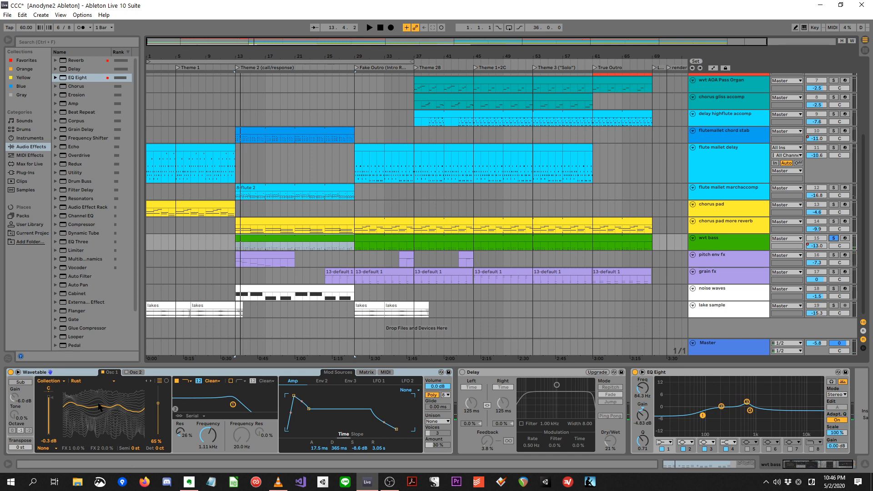
# - Try raising the bass Wavetable's filter frequency to 13.1 kHz during soloed playback, and undo the filter change
pyautogui.press('space')
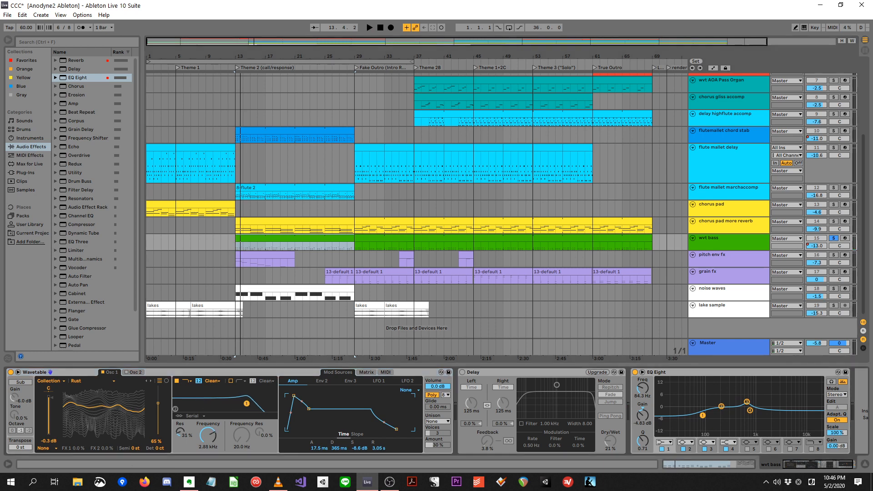
pyautogui.moveTo(234, 404); pyautogui.dragTo(269, 406)
pyautogui.hotkey('ctrl', 'z')
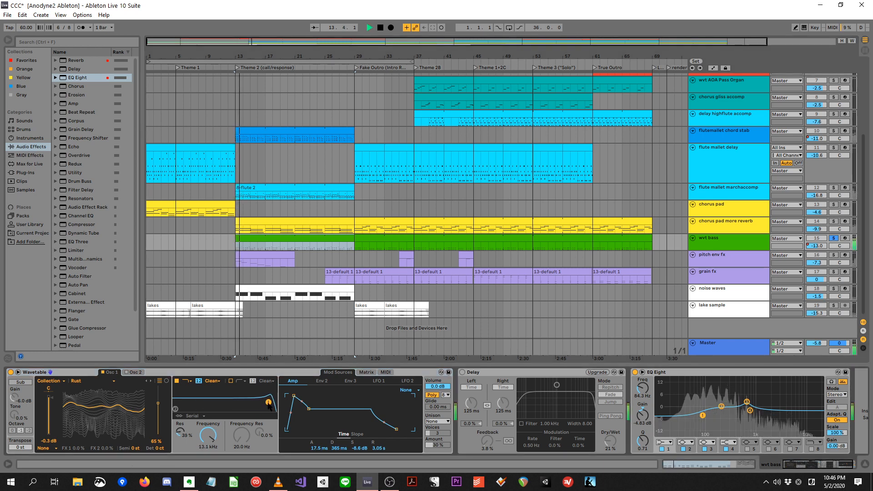
pyautogui.press('space')
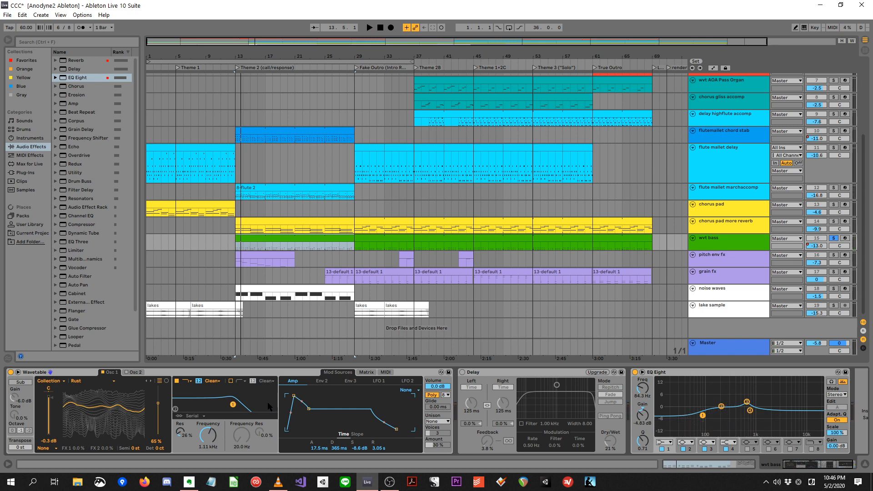
# - Select the chorus pad clip at the song's start, turn off the wvt bass solo, and play the full mix briefly
pyautogui.click(202, 205)
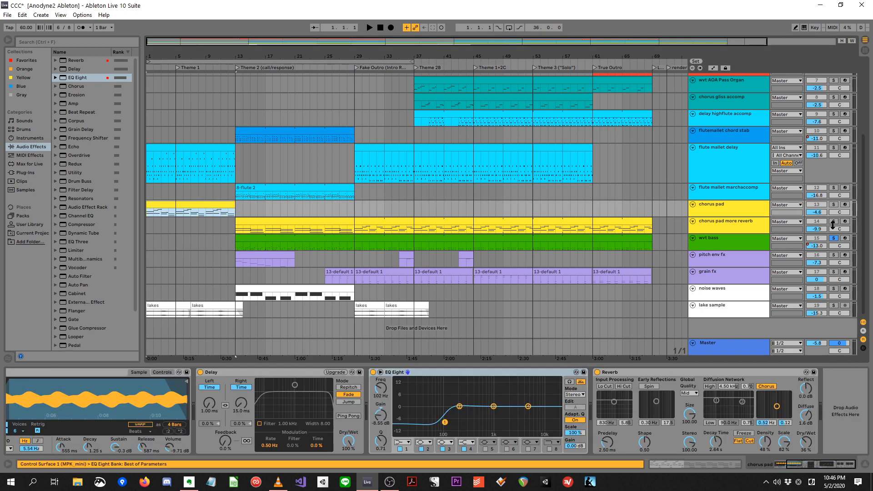
pyautogui.press('space')
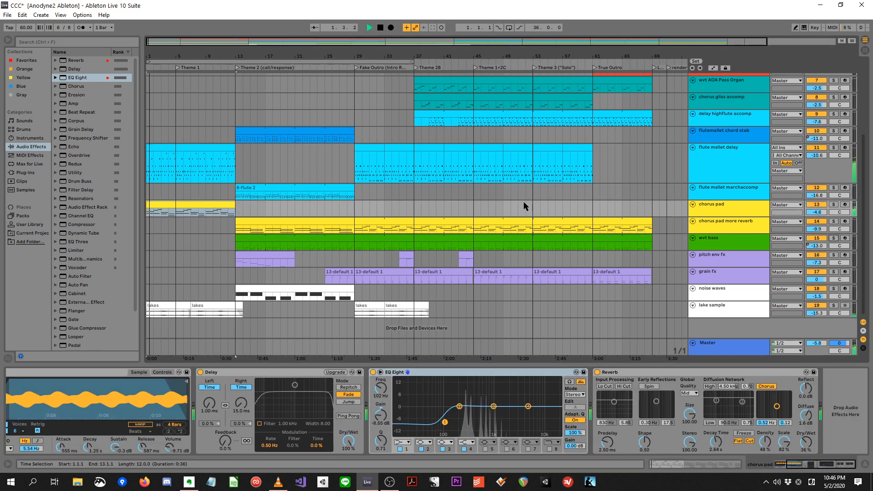
pyautogui.press('space')
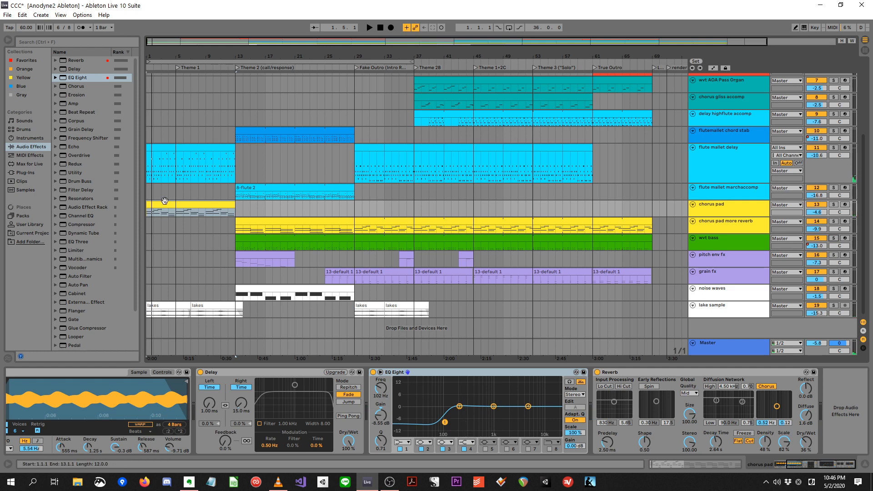
# - Play the chorus pad more reverb clip in Theme 2, solo its track, and select its longer clip starting at the Fake Outro
pyautogui.click(250, 222)
pyautogui.press('space')
pyautogui.click(833, 221)
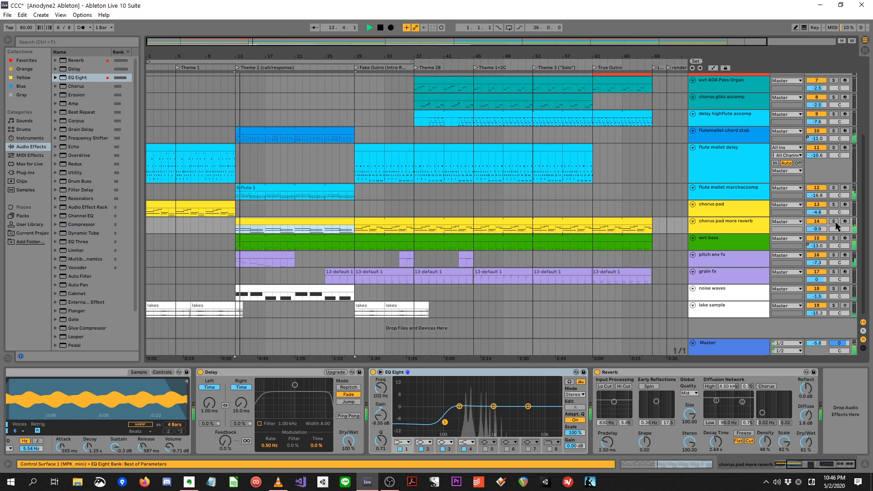
pyautogui.click(380, 220)
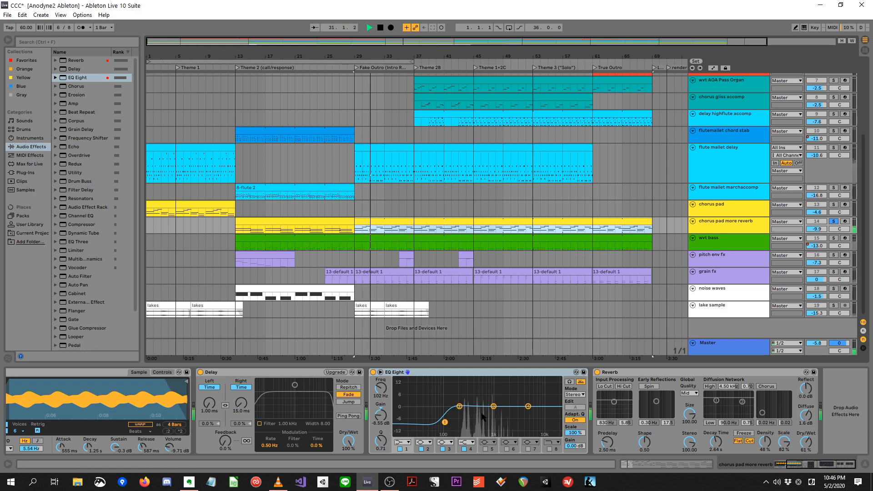
pyautogui.press('space')
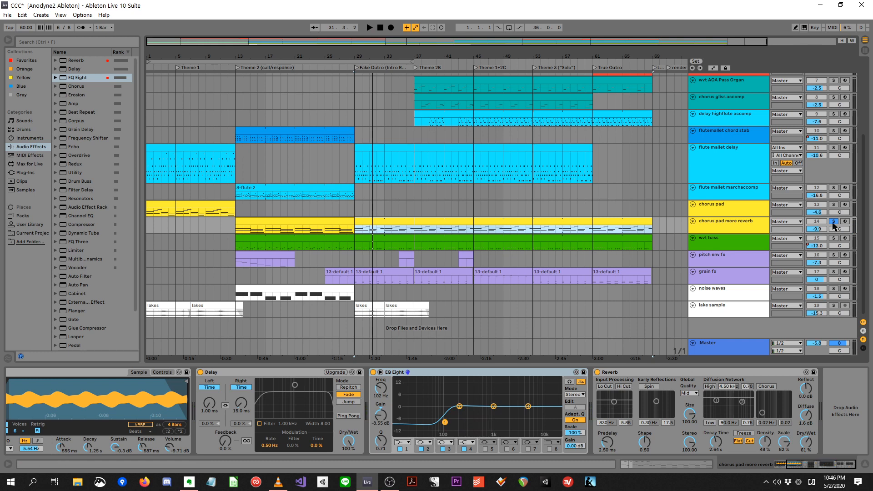
# - Unsolo chorus pad more reverb, play from the Fake Outro and Theme 2, and compare the mix with that track muted and unmuted
pyautogui.click(834, 221)
pyautogui.press('space')
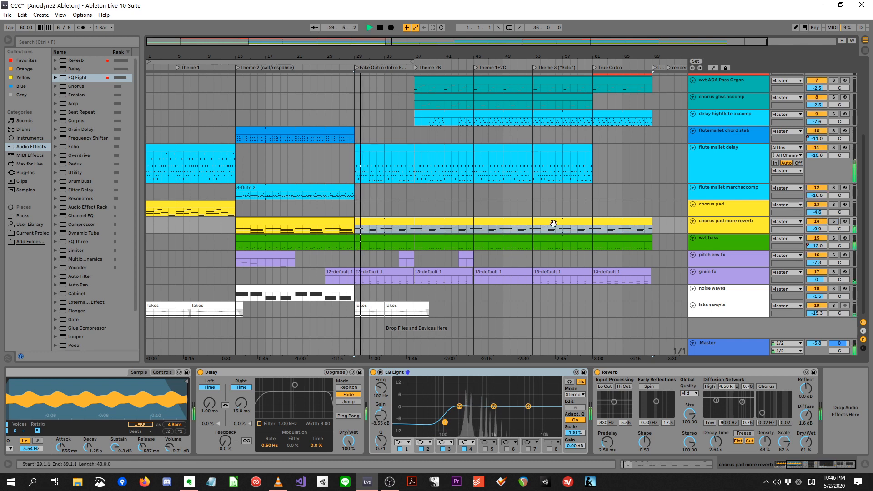
pyautogui.click(313, 222)
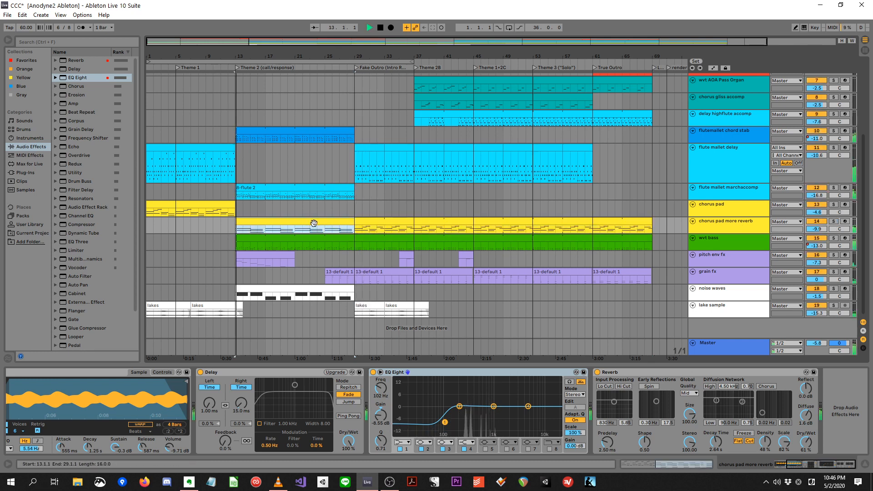
pyautogui.click(807, 222)
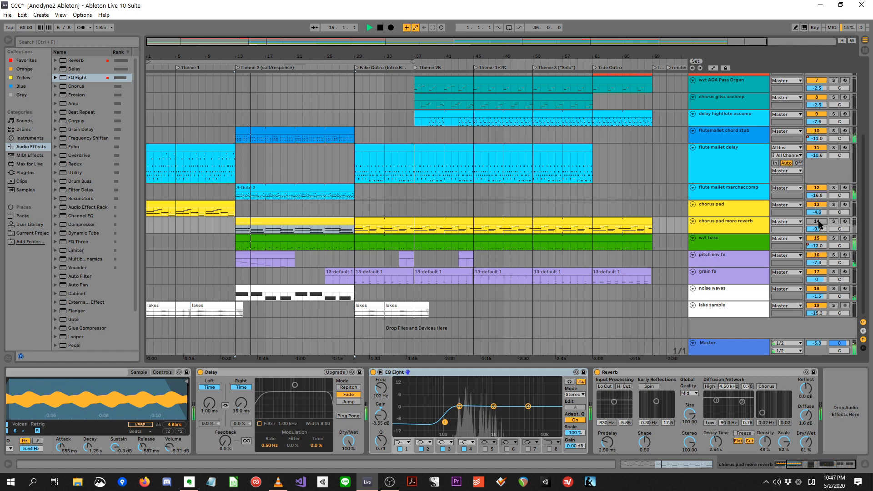
pyautogui.click(808, 223)
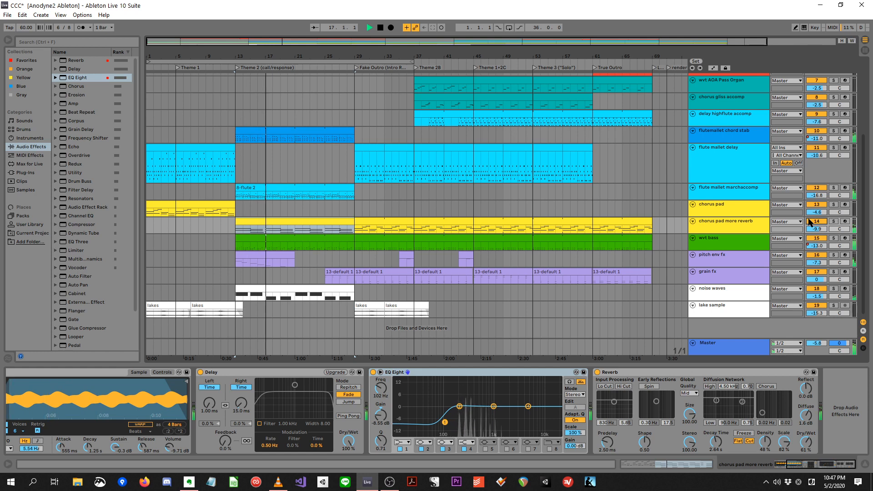
pyautogui.press('space')
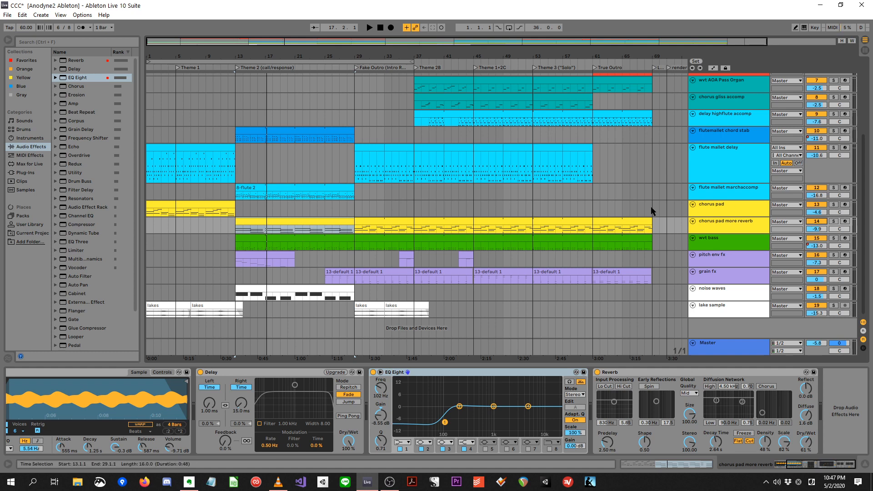
pyautogui.moveTo(865, 231); pyautogui.dragTo(868, 259)
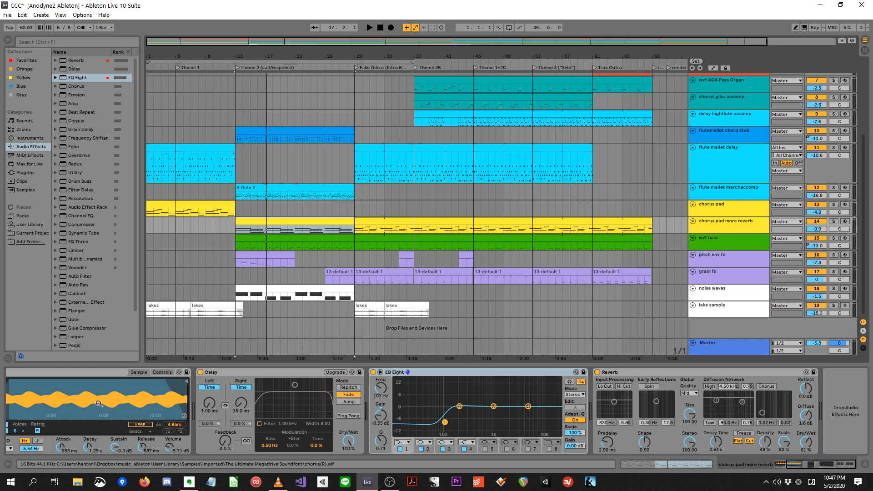
pyautogui.hotkey('alt', 'Tab')
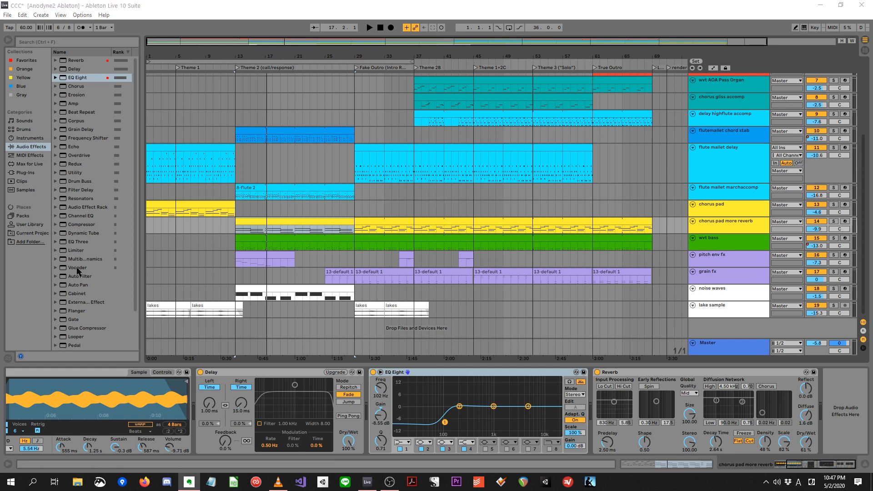
pyautogui.hotkey('alt', 'Tab')
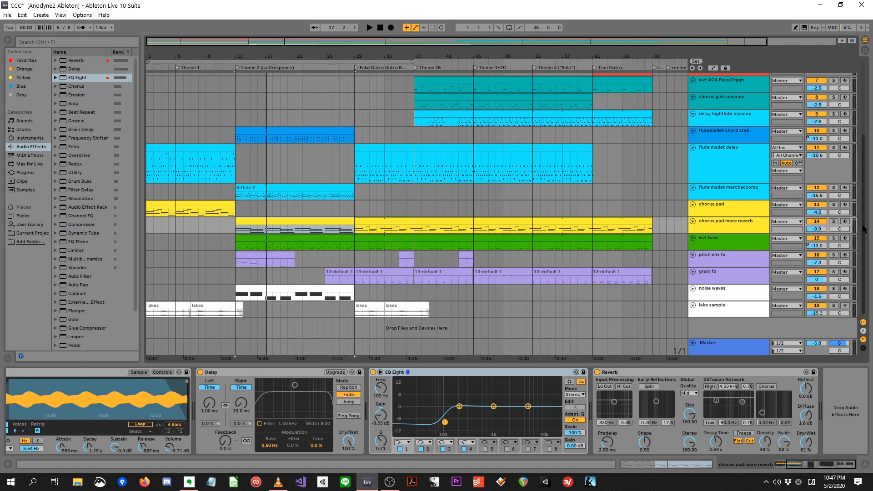
# - Select the flute mallet clip in Theme 1, solo its track, and play it briefly from bar 5
pyautogui.scroll(5, 746, 132)
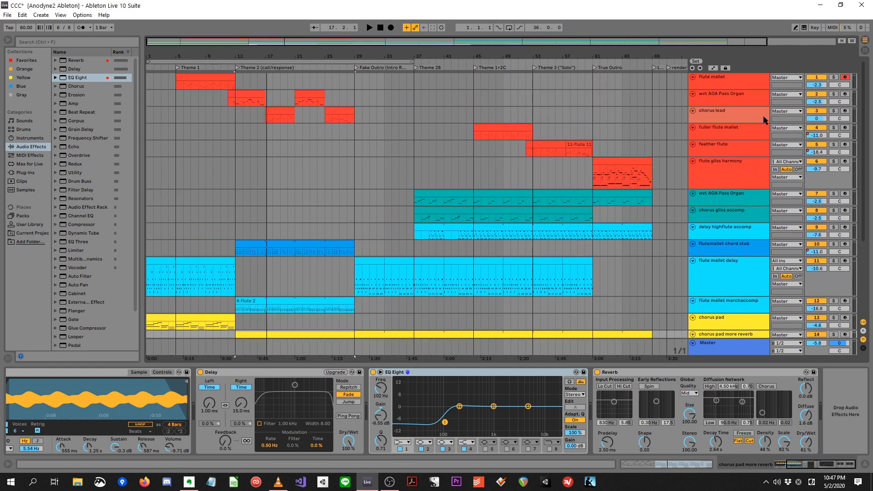
pyautogui.click(195, 83)
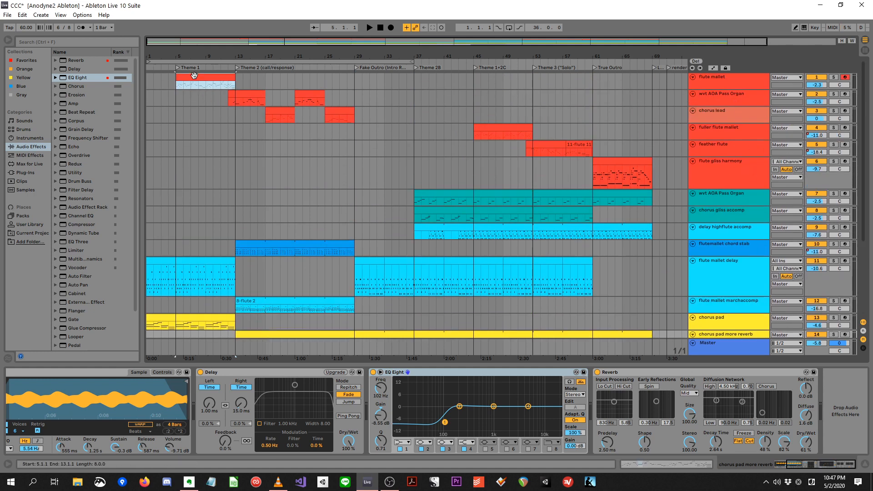
pyautogui.click(834, 77)
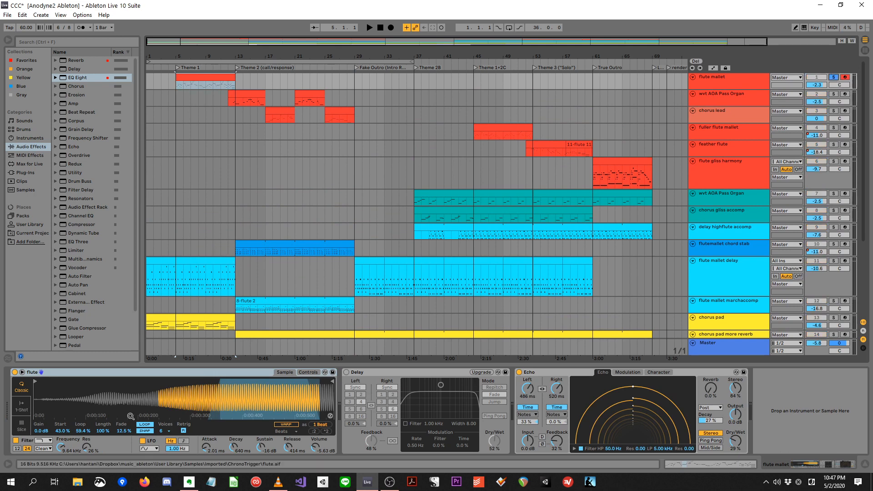
pyautogui.press('space')
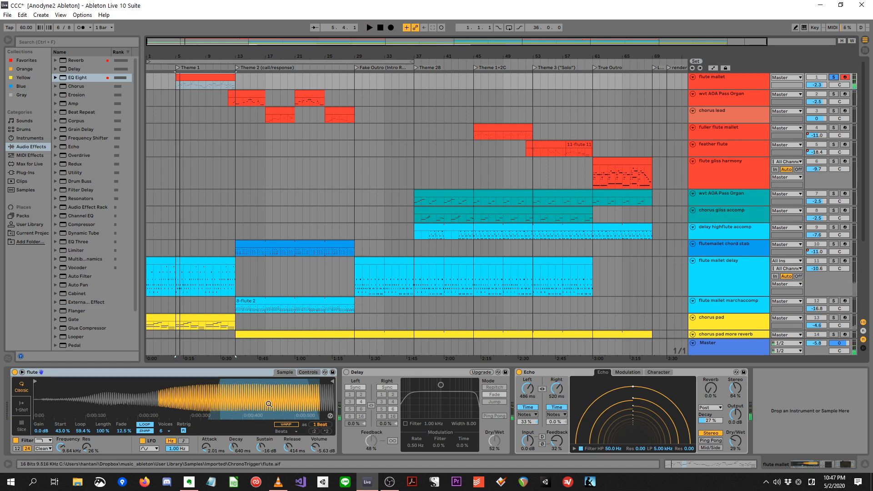
# - Inspect the flute sampler's filter, LFO and envelope controls, and return to its sample waveform
pyautogui.moveTo(237, 403)
pyautogui.mouseDown()
pyautogui.moveTo(243, 416)
pyautogui.moveTo(237, 403)
pyautogui.mouseUp()
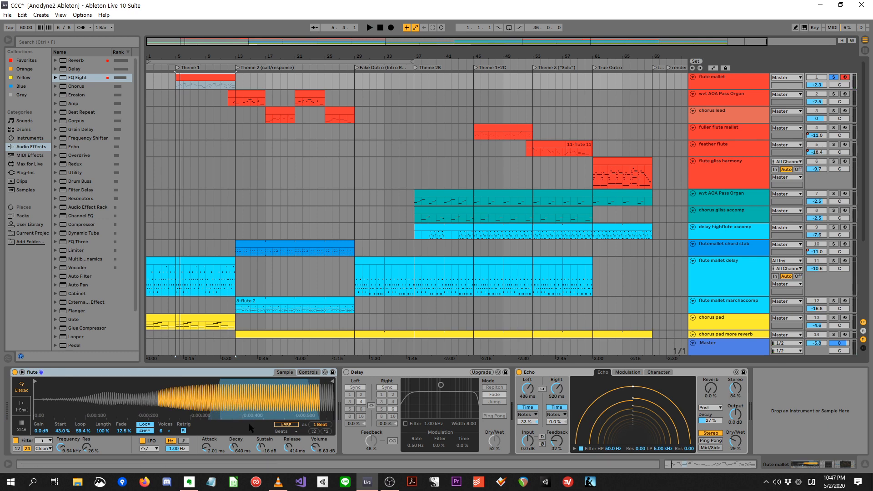
pyautogui.click(308, 372)
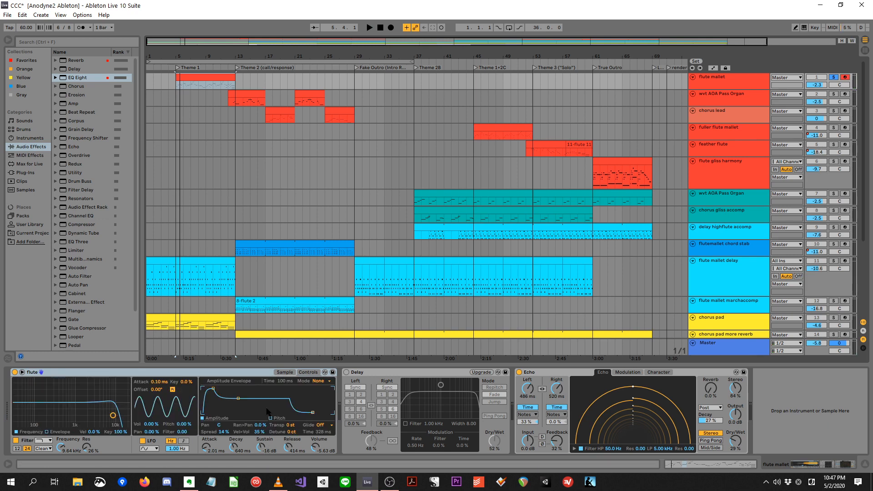
pyautogui.click(285, 373)
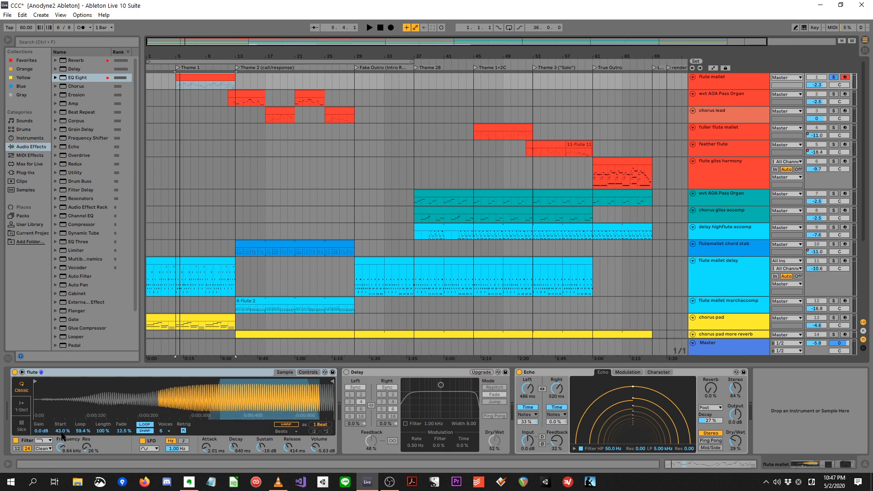
# - Try the flute sample's Start at 0.00% with the clip playing, and undo the Start change
pyautogui.moveTo(63, 432); pyautogui.dragTo(62, 473)
pyautogui.press('space')
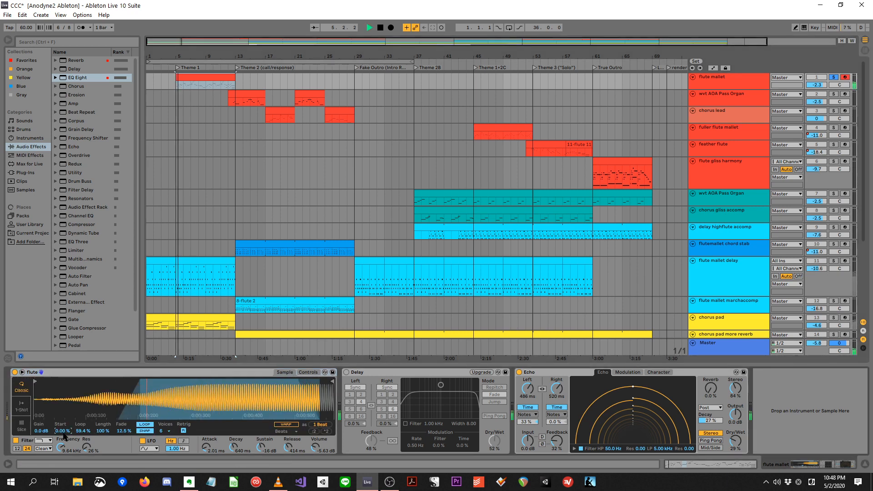
pyautogui.press('space')
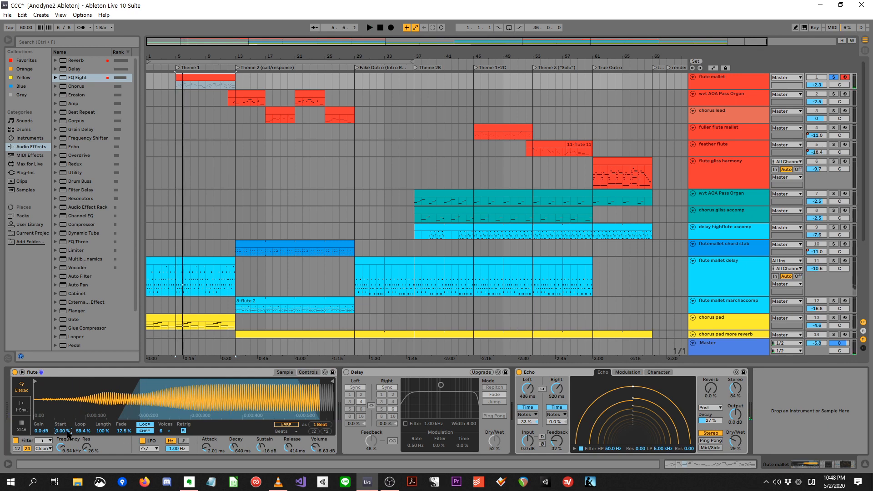
pyautogui.hotkey('ctrl', 'z')
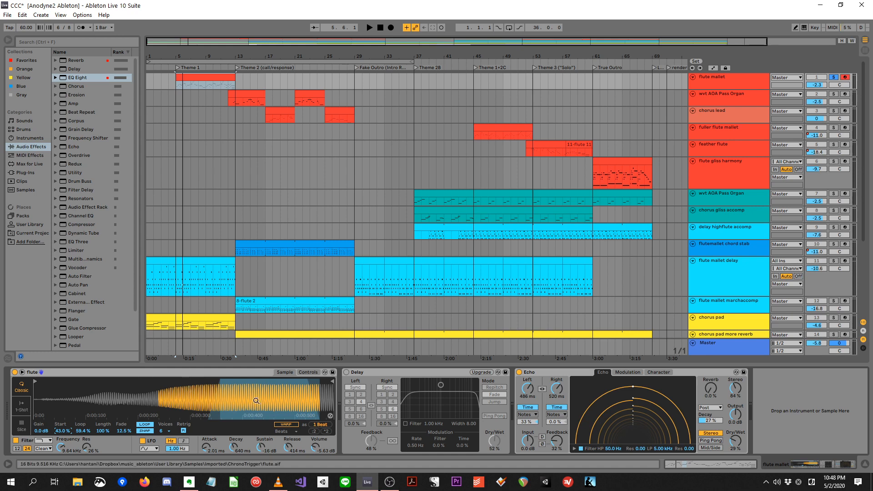
# - Replay the soloed flute mallet clip from bar 5 and select the first chorus lead clip to view its devices
pyautogui.press('space')
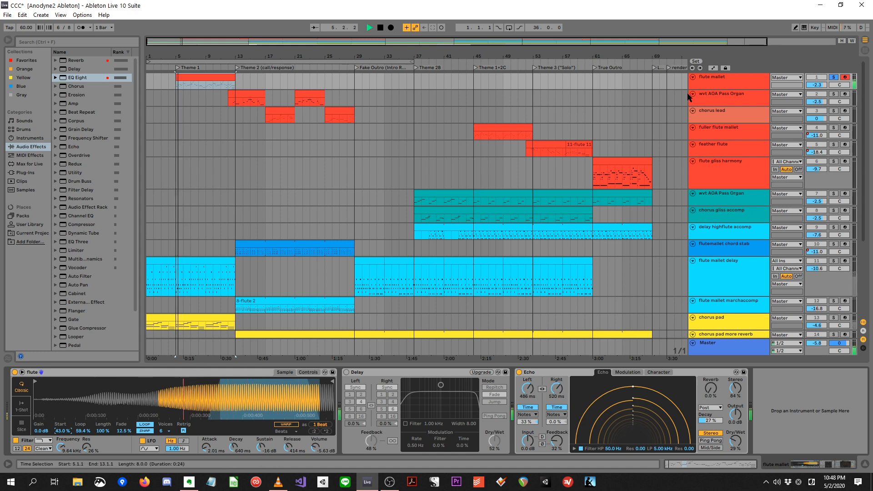
pyautogui.press('space')
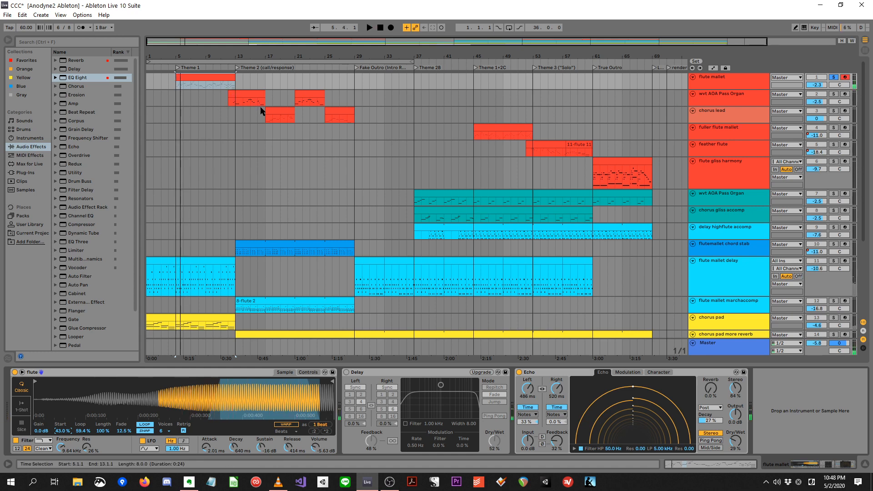
pyautogui.click(281, 113)
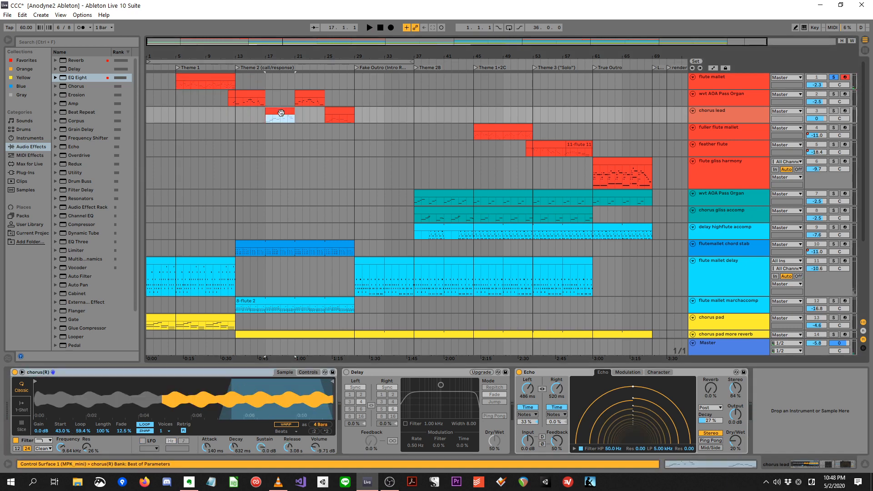
# - Play the fuller flute mallet clip in Theme 1+2C from bar 45, solo its track briefly, and unsolo it
pyautogui.click(480, 126)
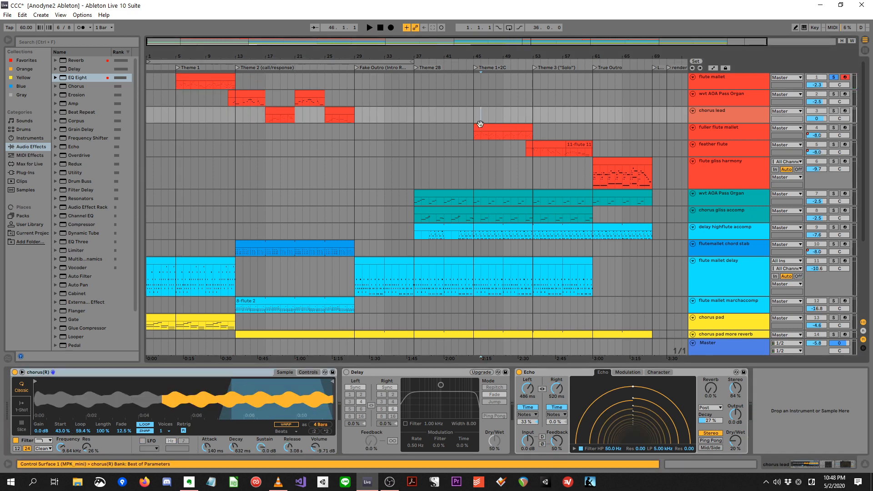
pyautogui.press('space')
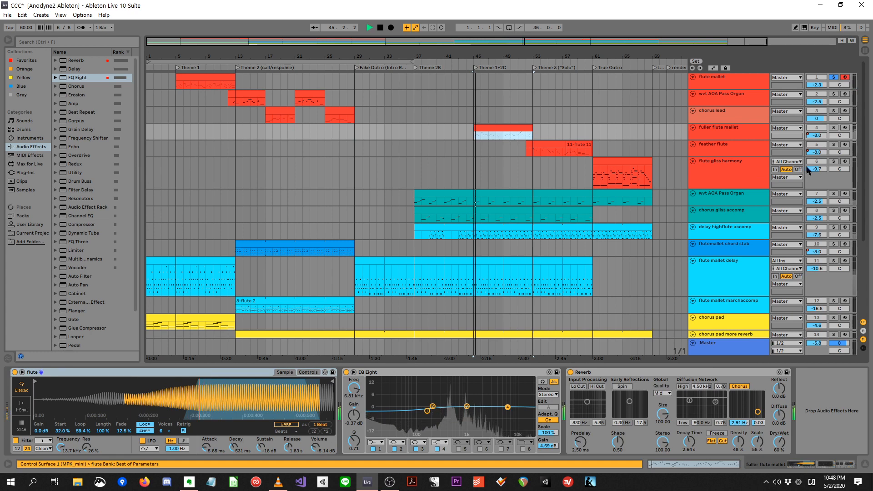
pyautogui.click(834, 129)
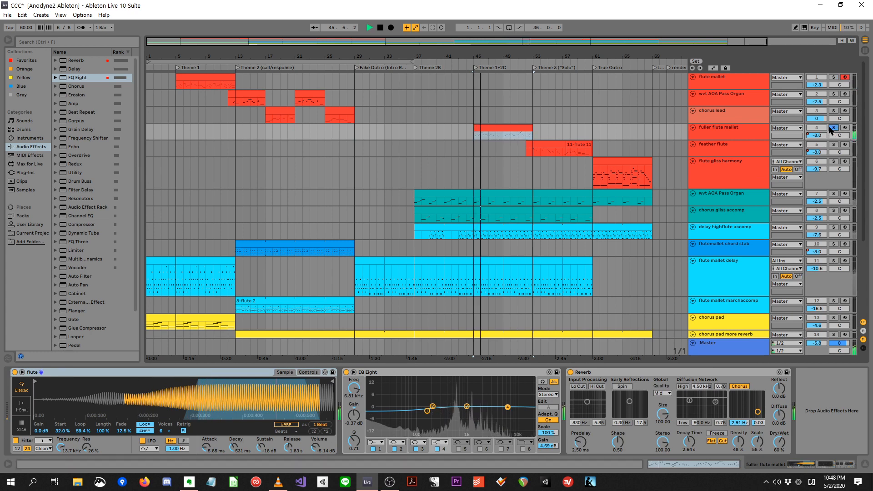
pyautogui.click(831, 128)
pyautogui.press('space')
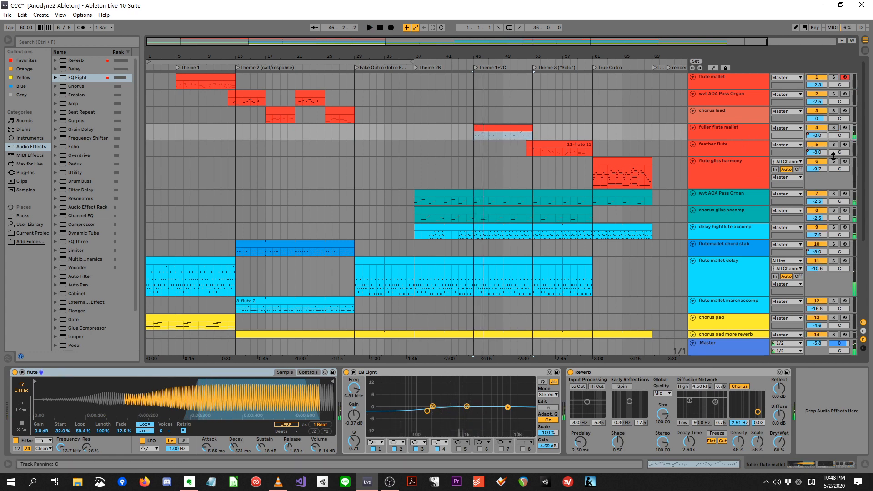
# - Solo feather flute, play it from bar 55, and inspect its sampler's filter, LFO and envelope controls and waveform
pyautogui.click(833, 144)
pyautogui.click(551, 150)
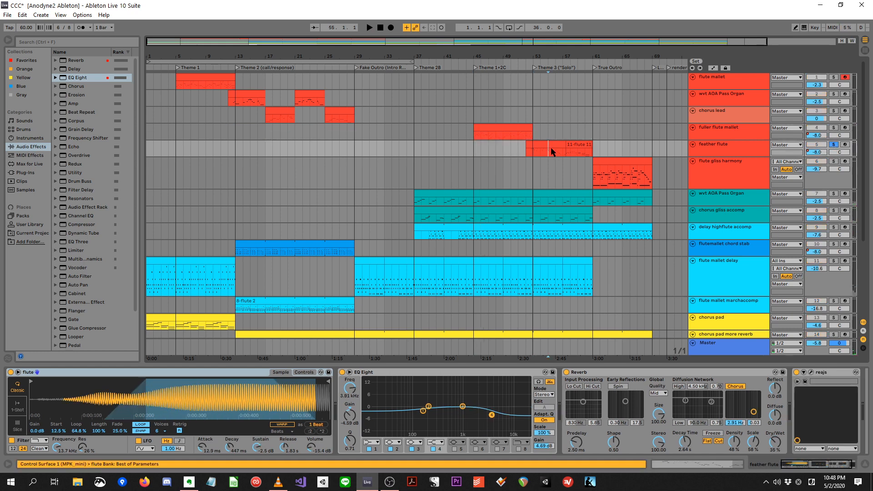
pyautogui.press('space')
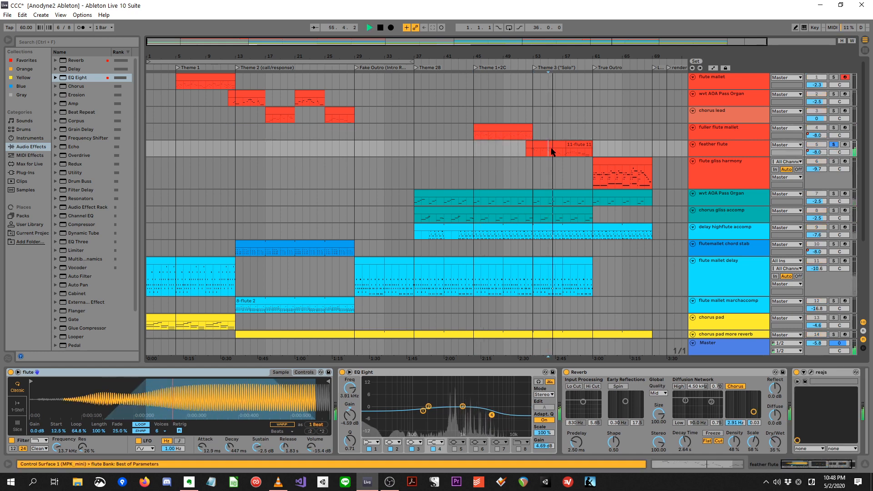
pyautogui.press('space')
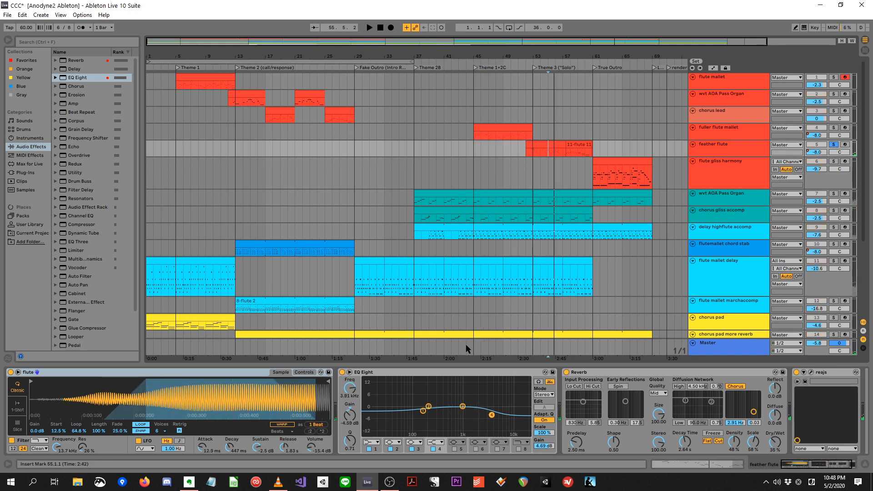
pyautogui.click(306, 373)
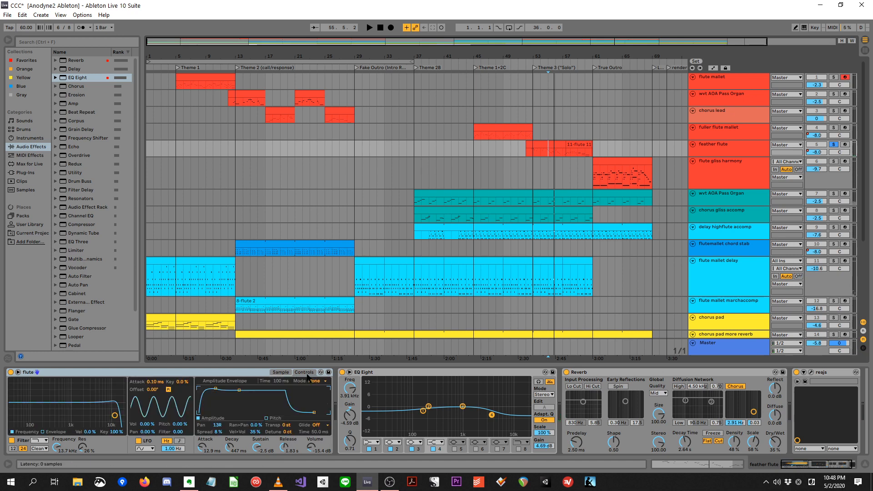
pyautogui.click(281, 372)
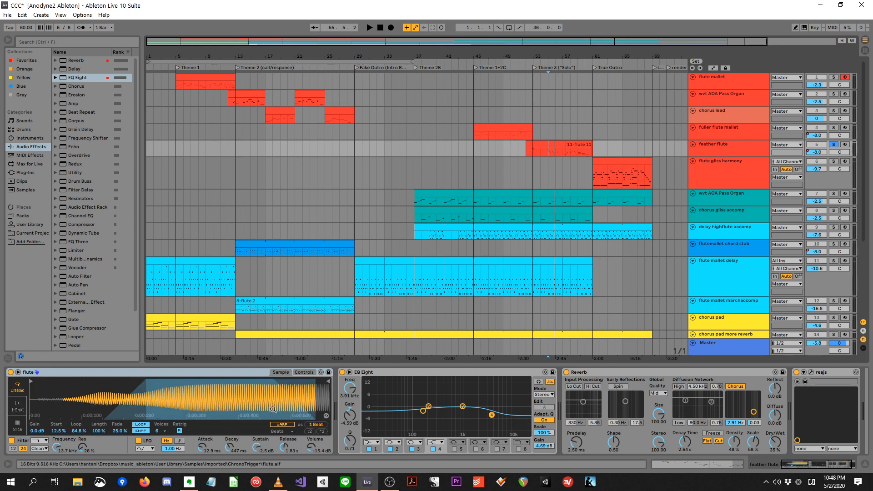
# - Solo flute gliss harmony, play it from bar 61 and replay it while inspecting its sampler's waveform, envelope and Glide settings
pyautogui.click(619, 162)
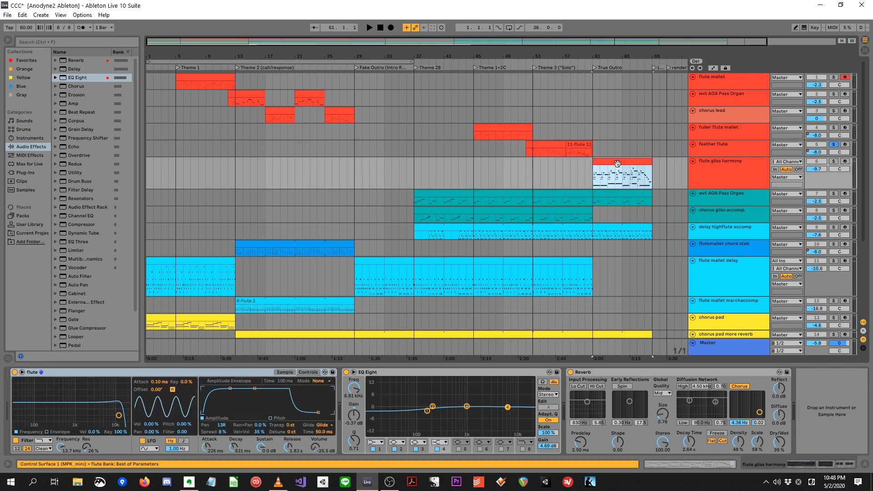
pyautogui.click(833, 161)
pyautogui.press('space')
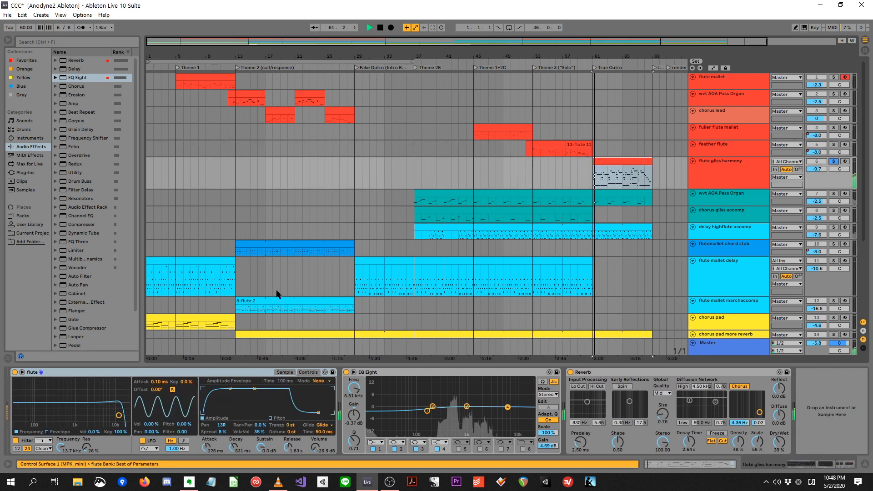
pyautogui.click(285, 372)
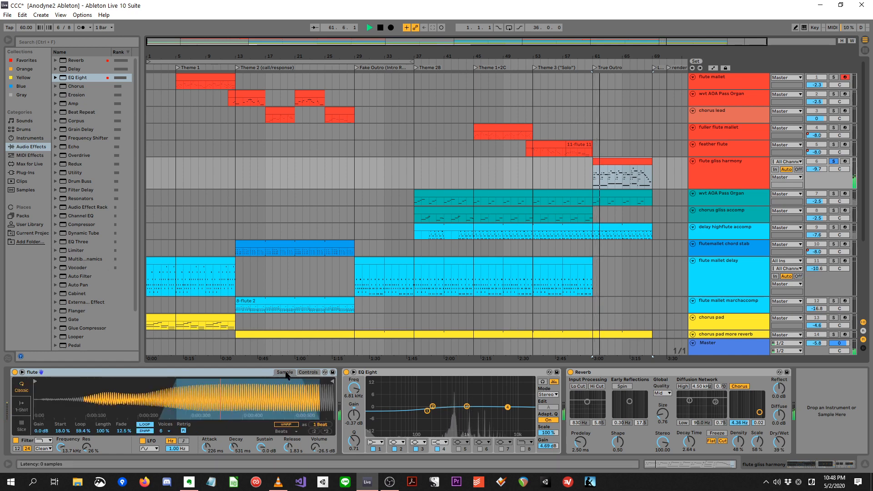
pyautogui.click(308, 373)
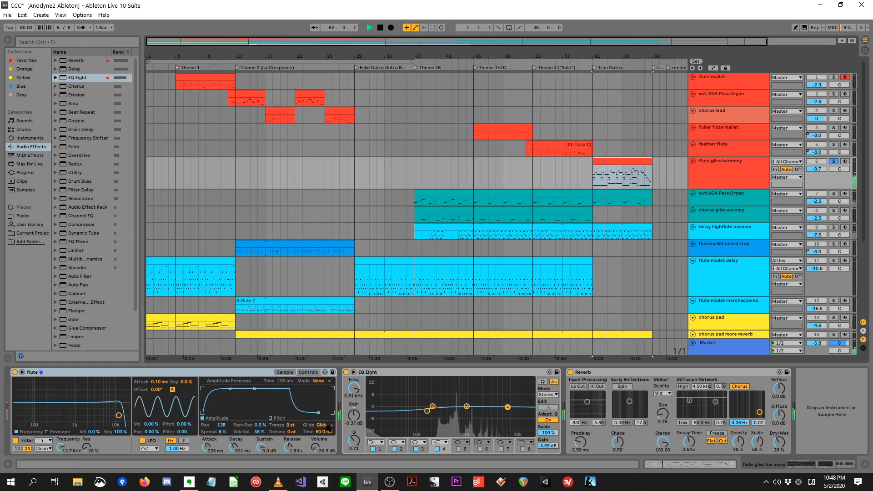
pyautogui.press('space')
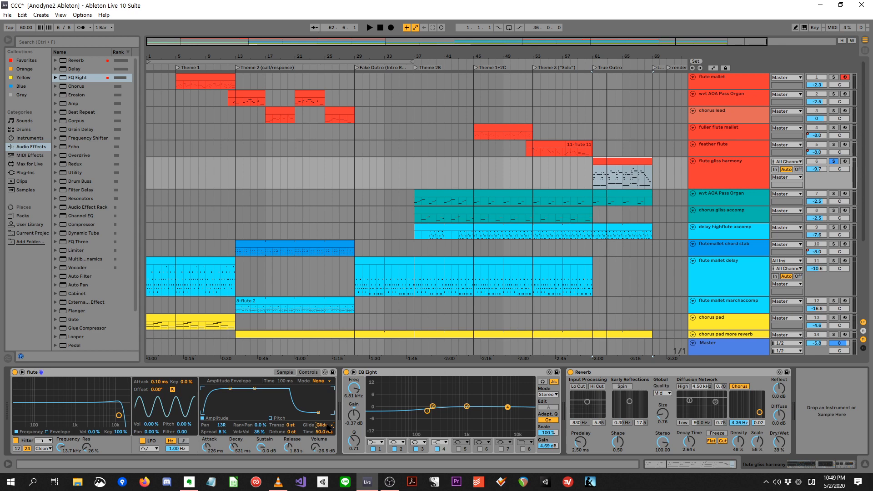
pyautogui.press('space')
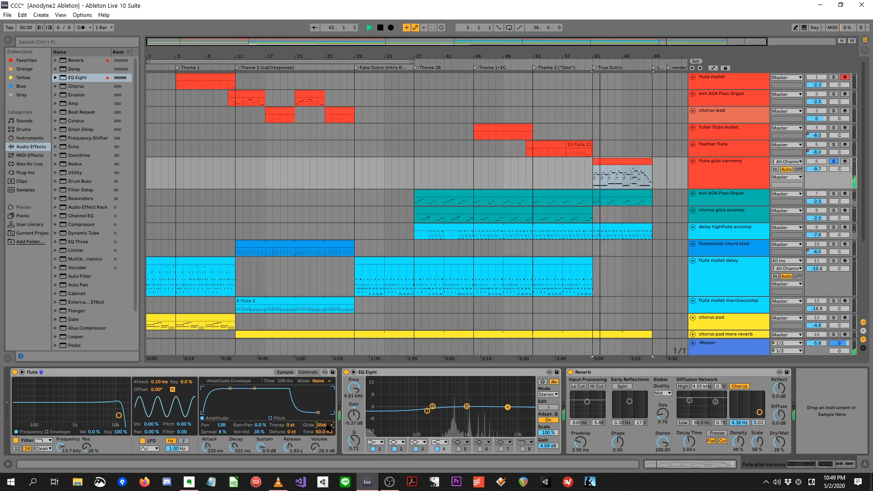
pyautogui.press('space')
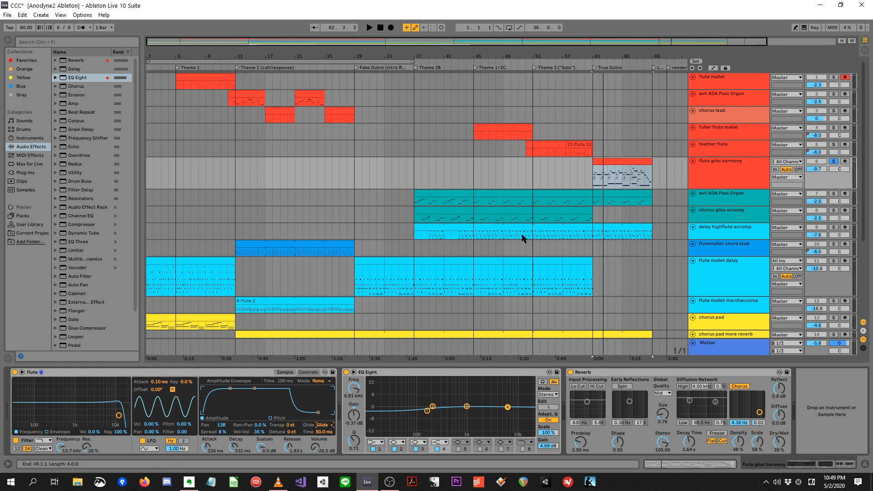
# - Select the delay highflute accomp clip starting at bar 45, play it, and solo its track
pyautogui.click(496, 227)
pyautogui.press('space')
pyautogui.click(833, 227)
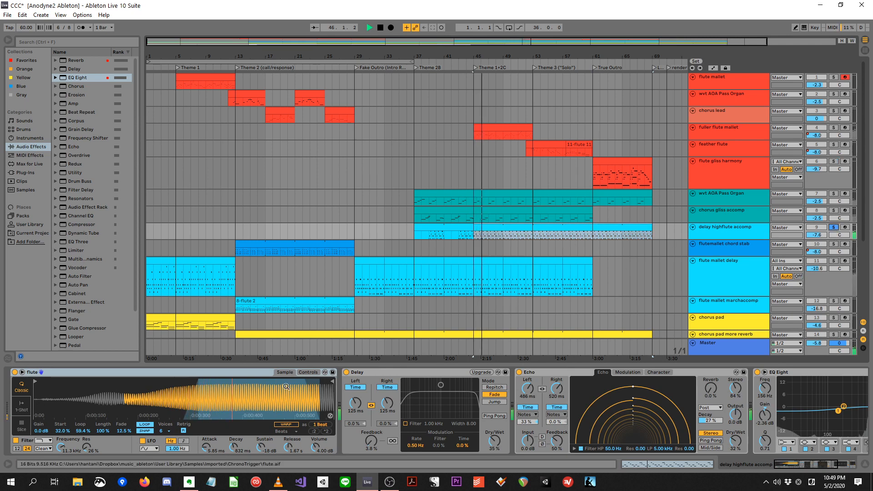
# - Solo the flute mallet delay track during playback, listen to it briefly, and bring the lower tracks into view
pyautogui.click(503, 266)
pyautogui.click(834, 261)
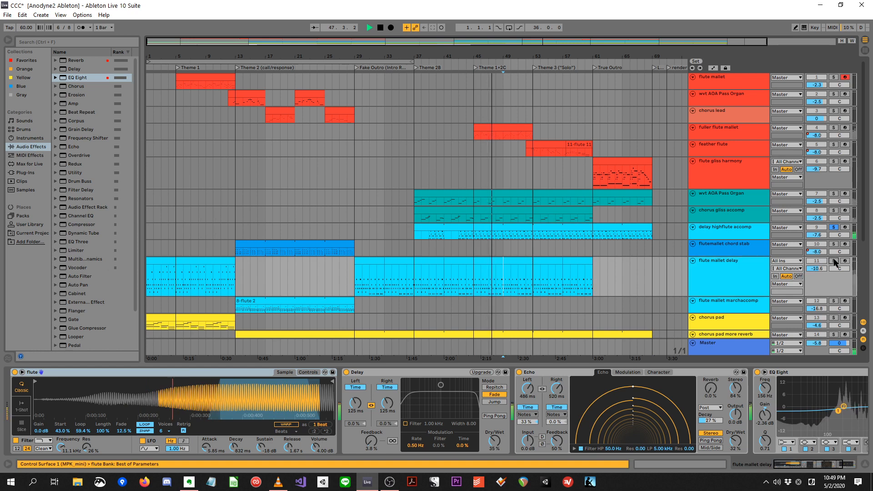
pyautogui.scroll(-5, 859, 289)
pyautogui.scroll(-2, 857, 300)
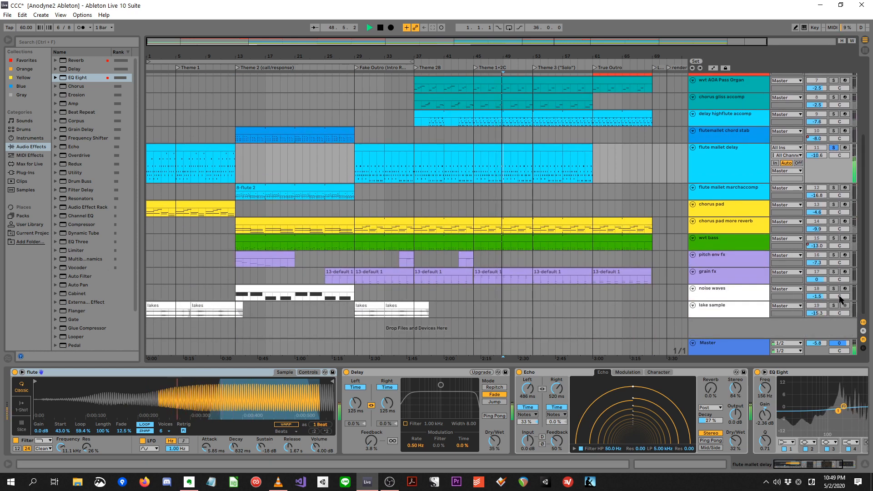
pyautogui.press('space')
# - Select the flute mallet marchaccomp clip in Theme 2, solo flutemallet chord stab, and play briefly from bar 13
pyautogui.click(255, 194)
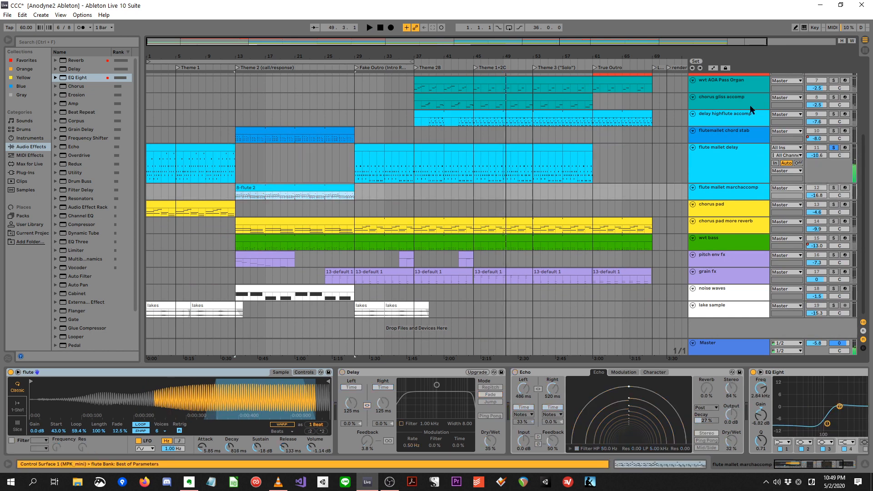
pyautogui.click(830, 133)
pyautogui.press('space')
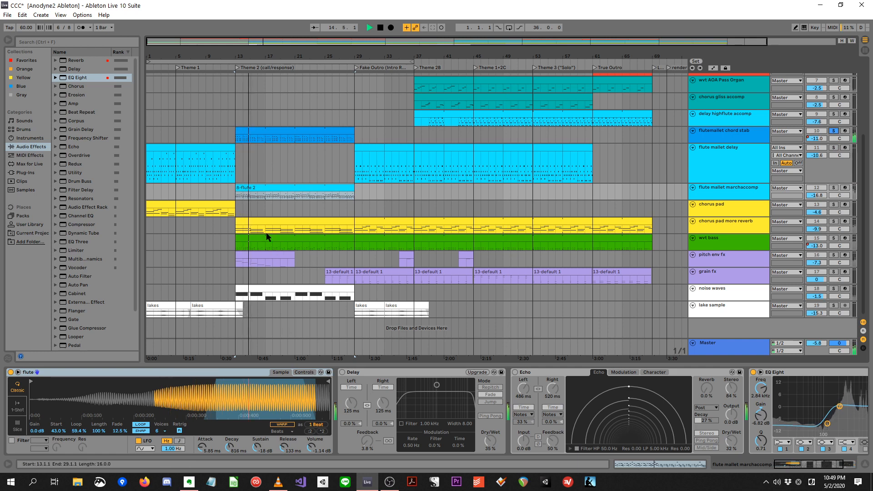
pyautogui.press('space')
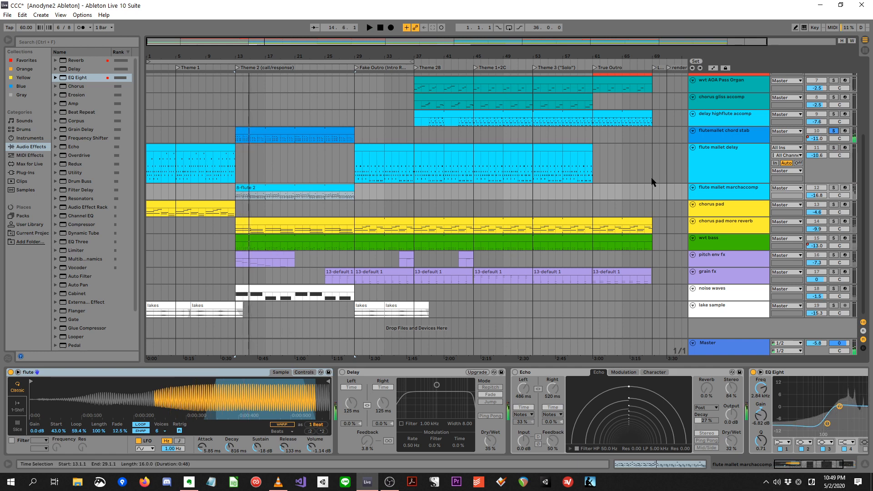
# - Clear the track solos, play the full mix briefly from bar 13, and select the first pitch env fx clip
pyautogui.click(834, 222)
pyautogui.click(834, 221)
pyautogui.press('space')
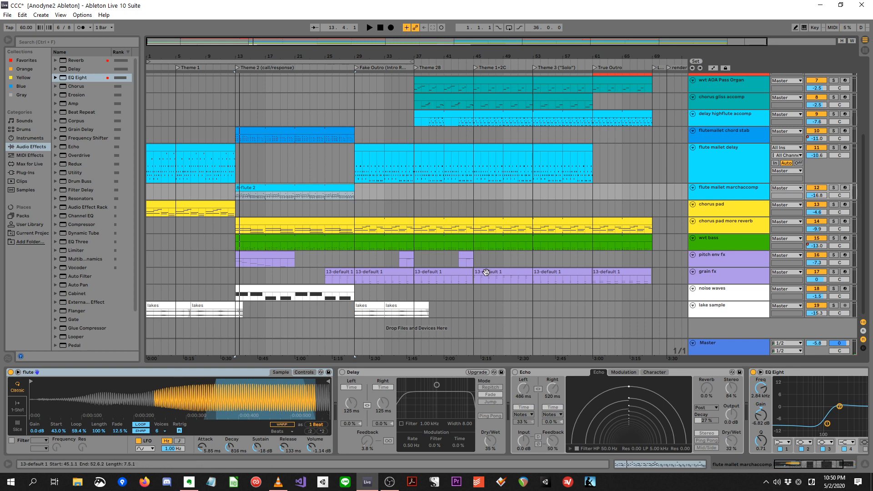
pyautogui.hotkey('alt', 'Tab')
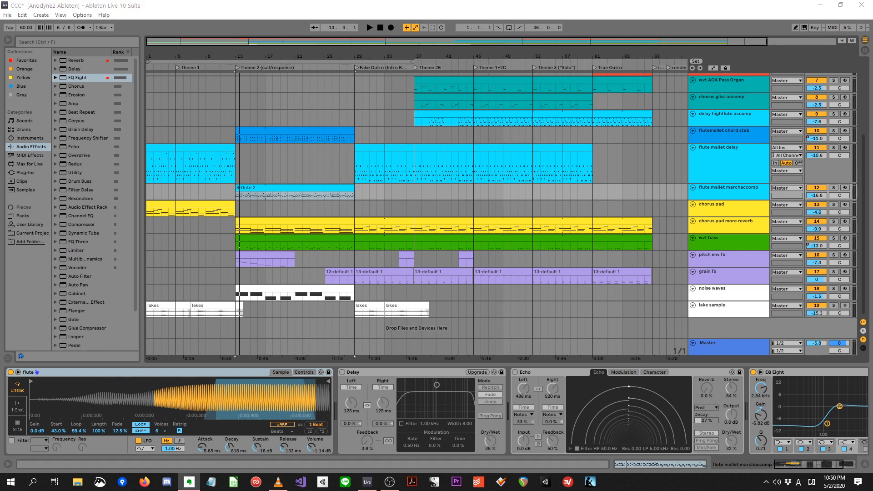
pyautogui.click(237, 260)
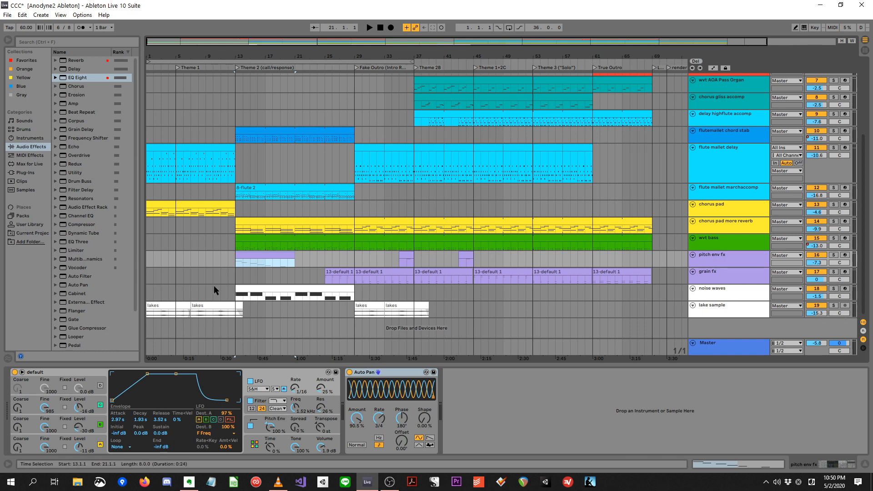
# - Play the first lakes clip with the lake sample track soloed, try its volume at -3.5 dB, and undo the volume change
pyautogui.click(162, 303)
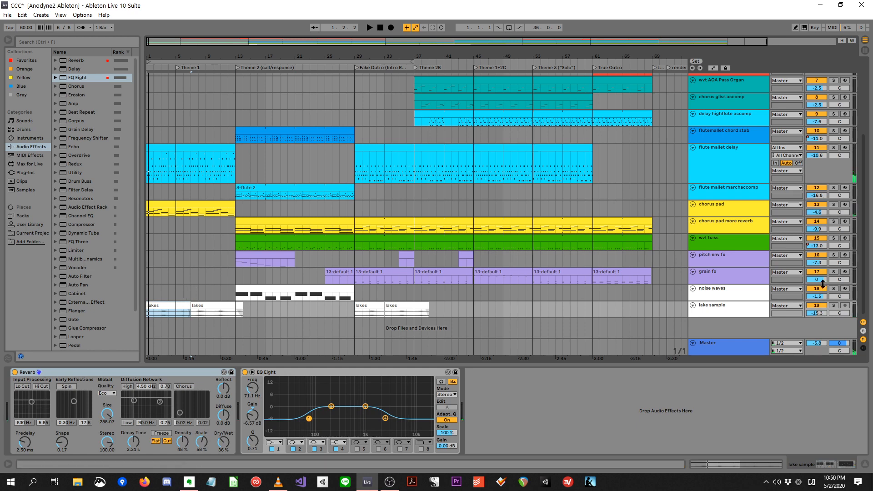
pyautogui.press('space')
pyautogui.click(833, 305)
pyautogui.moveTo(816, 314); pyautogui.dragTo(816, 286)
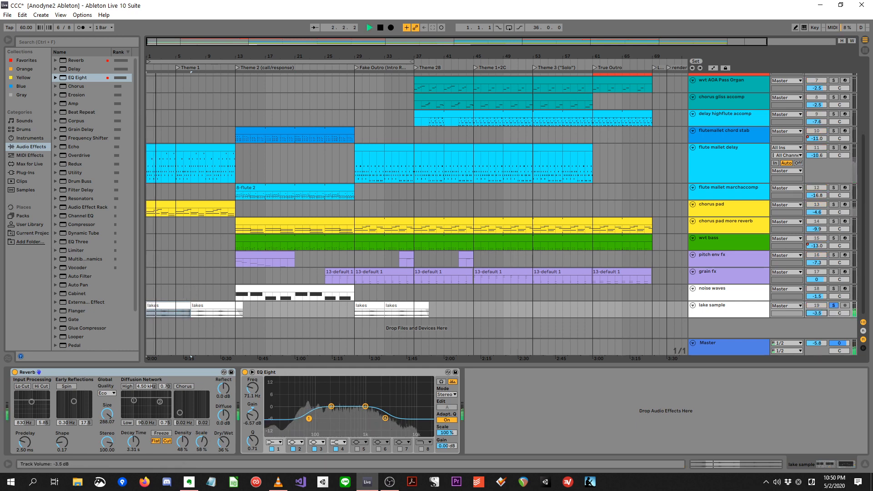
pyautogui.hotkey('ctrl', 'z')
pyautogui.press('space')
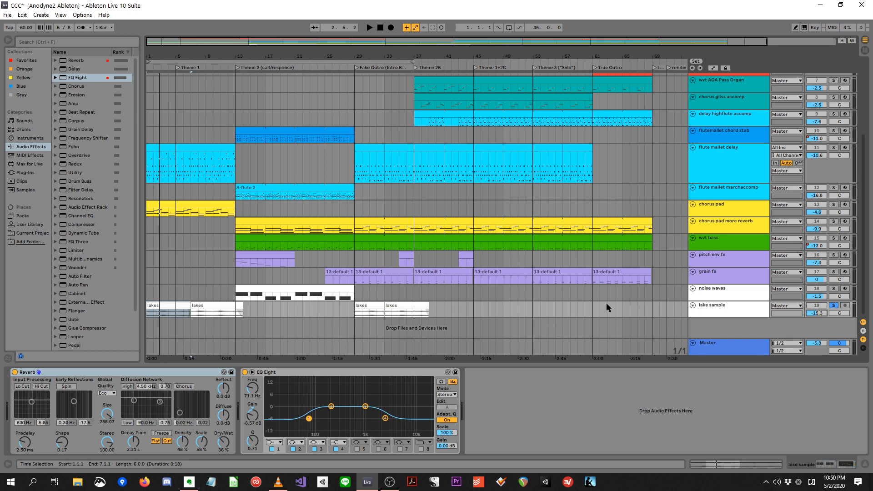
# - Select the noise waves clip, unsolo lake sample, and play from bar 13 with noise waves soloed
pyautogui.click(261, 290)
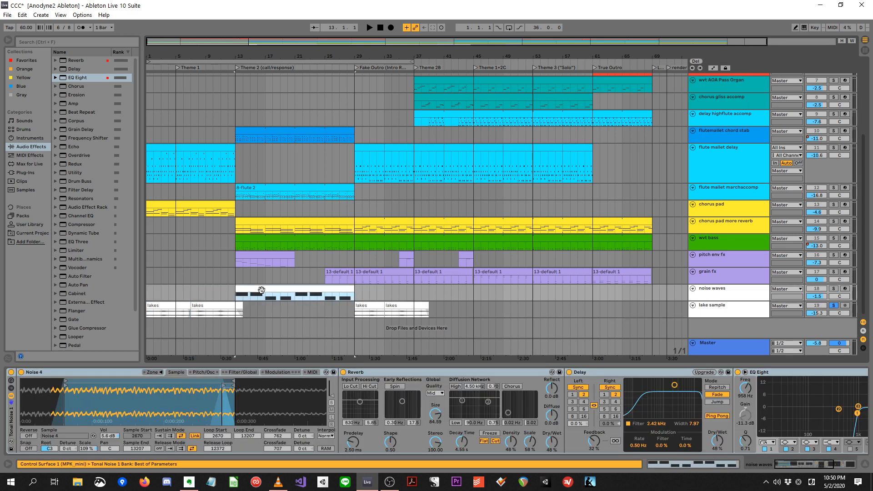
pyautogui.click(835, 306)
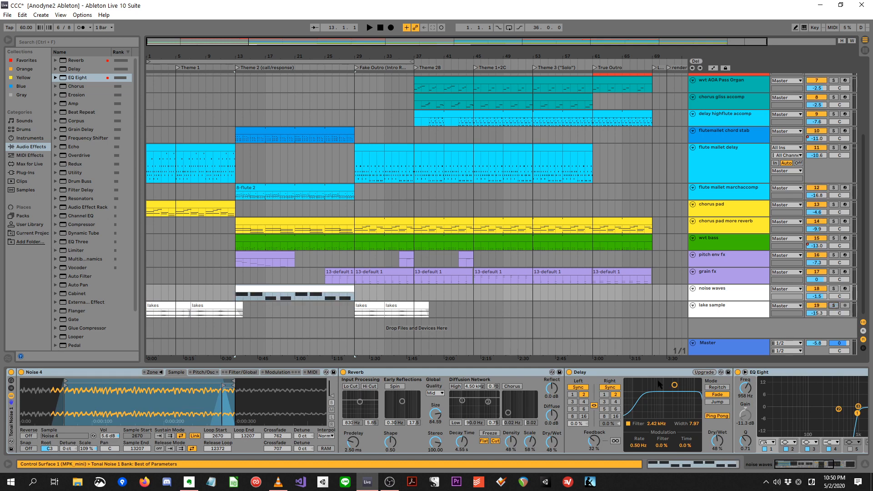
pyautogui.press('space')
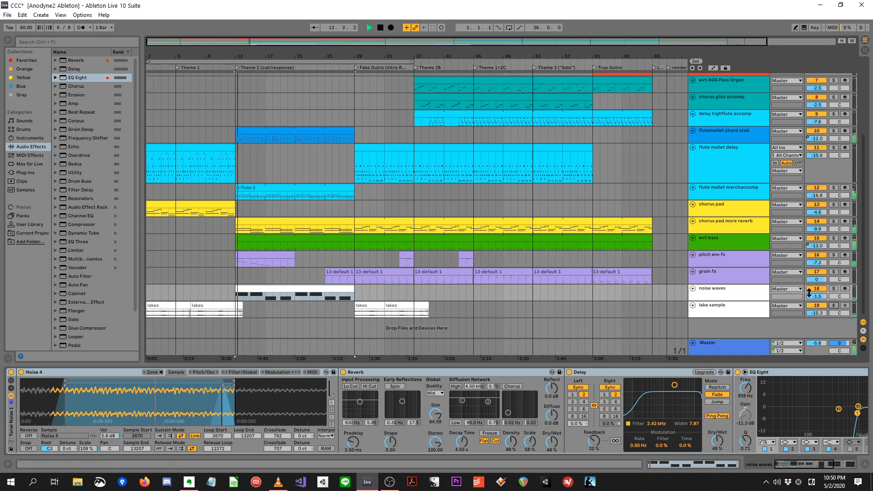
pyautogui.click(833, 289)
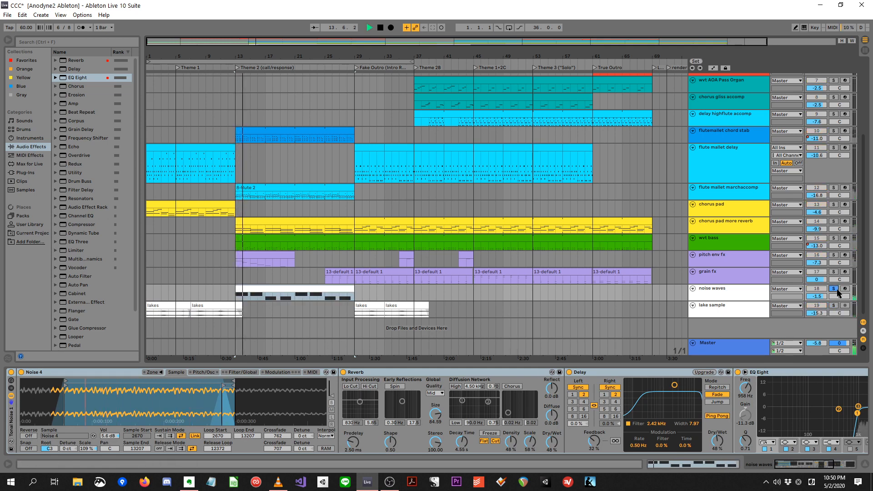
# - Raise the noise waves volume to 6.0 dB, play the soloed track from bar 13, and look through its device chain
pyautogui.moveTo(817, 296); pyautogui.dragTo(817, 280)
pyautogui.press('space')
pyautogui.press('space')
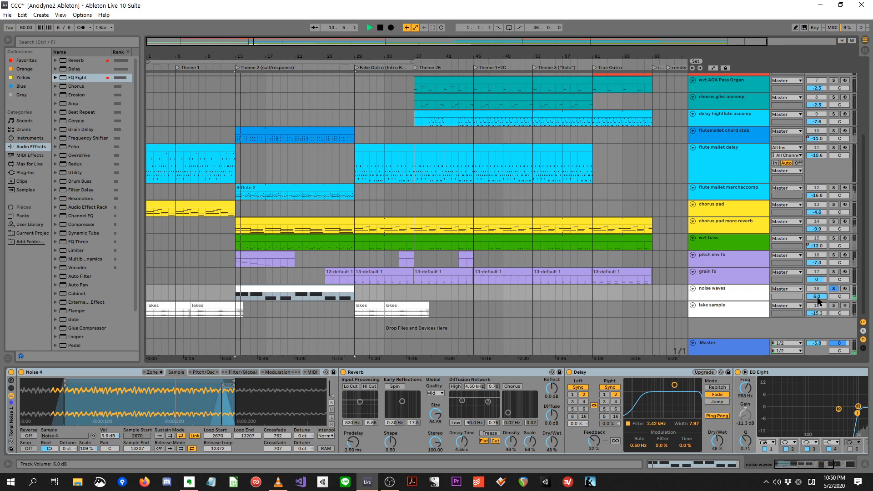
pyautogui.moveTo(804, 462); pyautogui.dragTo(823, 464)
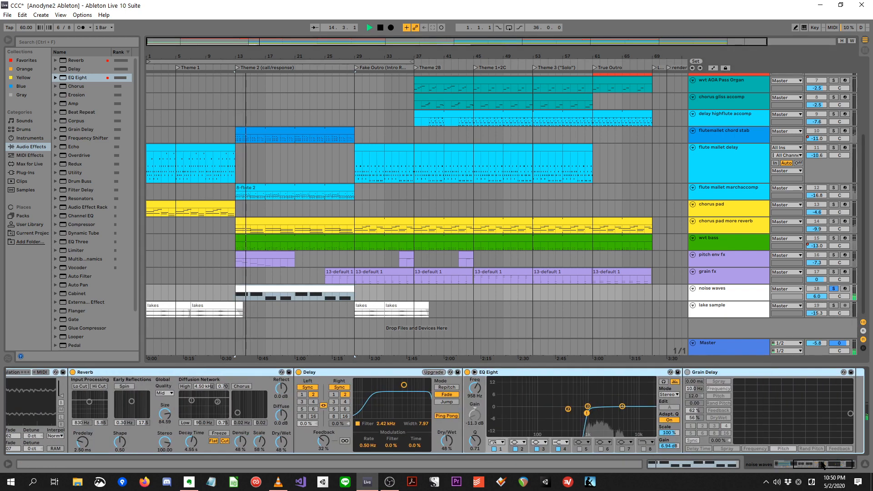
pyautogui.click(657, 464)
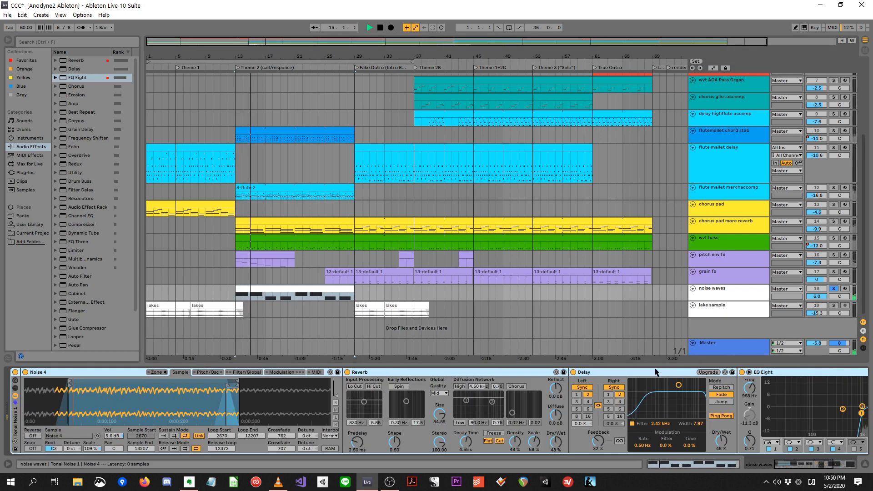
pyautogui.press('space')
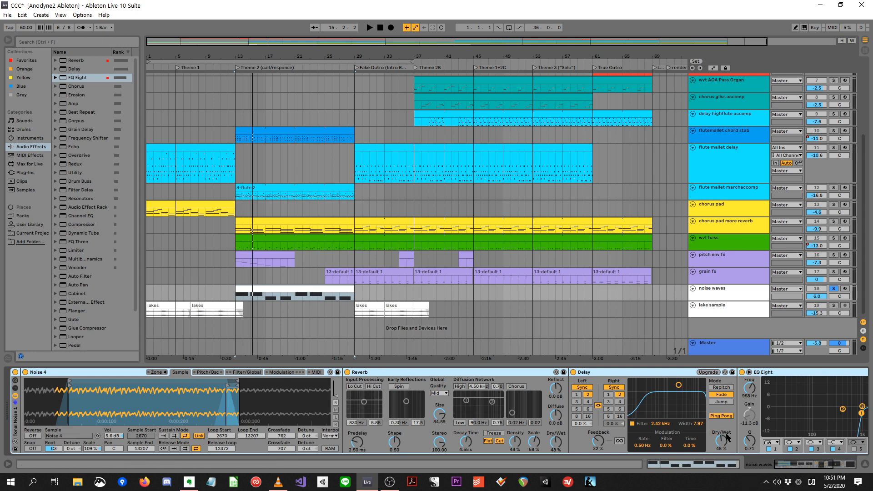
# - Play noise waves from bar 13 with its Reverb and Delay switched off, and undo both bypasses
pyautogui.click(823, 466)
pyautogui.moveTo(823, 466); pyautogui.dragTo(805, 466)
pyautogui.press('space')
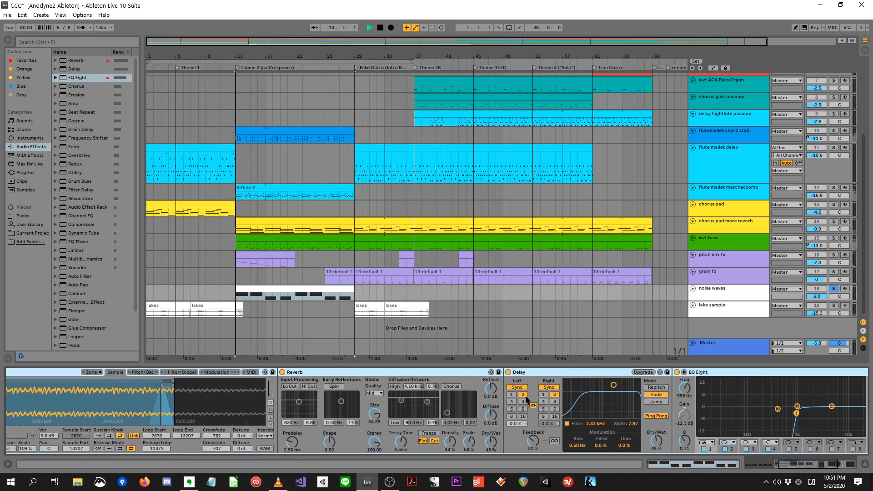
pyautogui.click(283, 372)
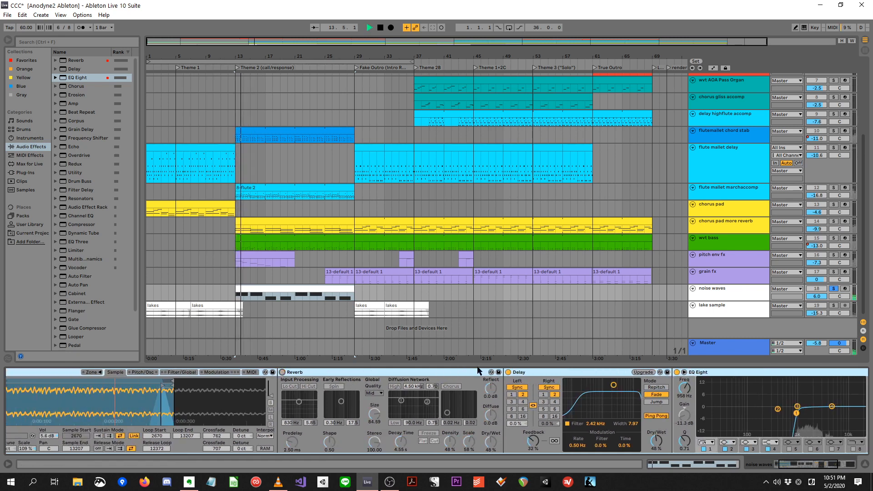
pyautogui.click(508, 372)
pyautogui.press('space')
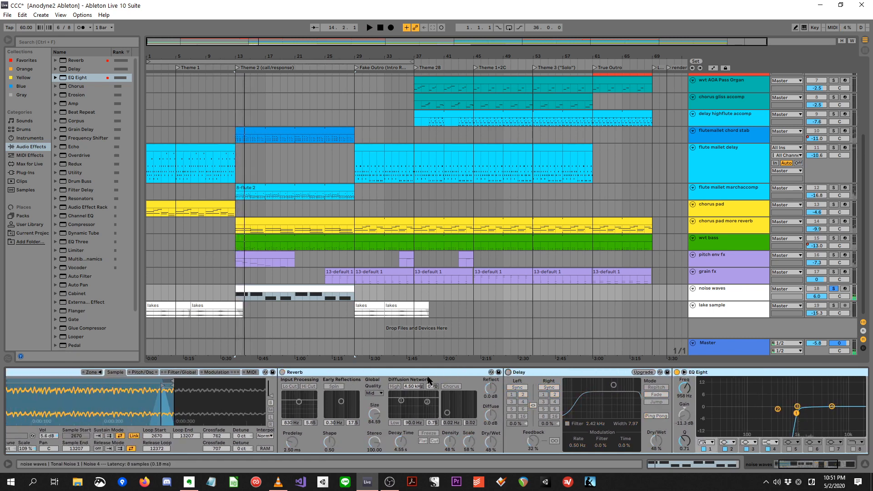
pyautogui.press('space')
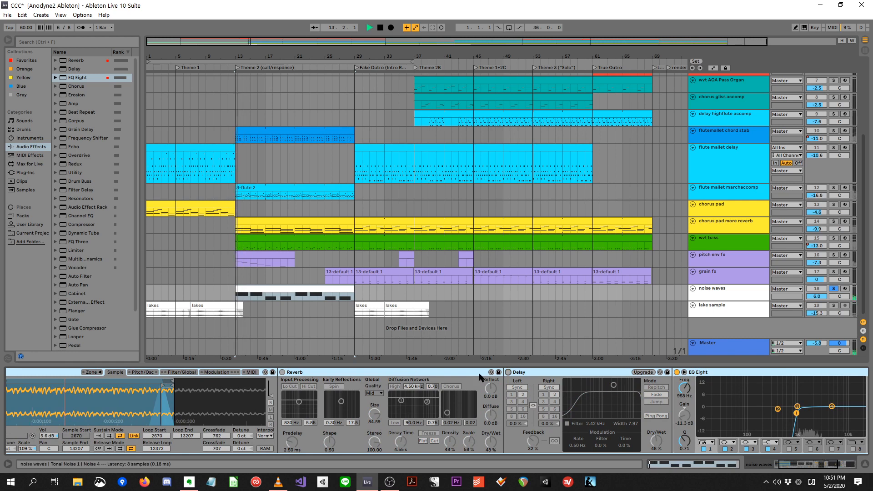
pyautogui.hotkey('ctrl', 'z')
pyautogui.hotkey('ctrl', 'z')
pyautogui.press('space')
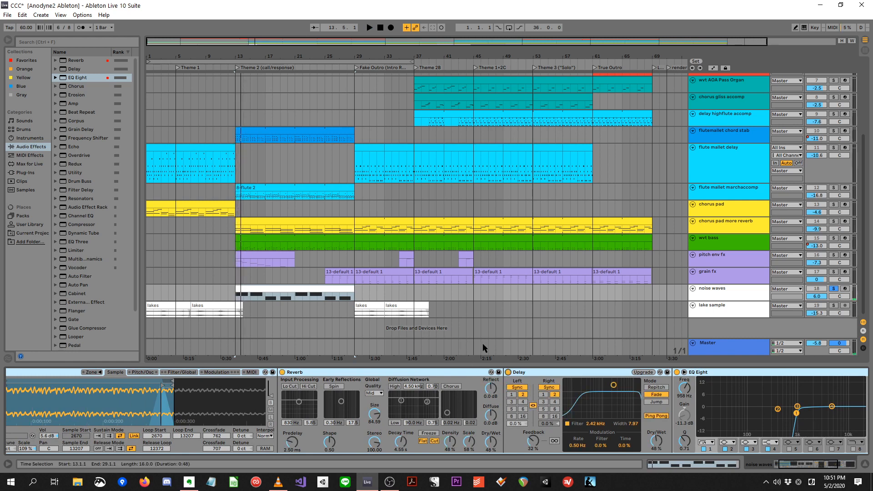
# - Unsolo noise waves and play the full mix briefly from bar 13
pyautogui.moveTo(810, 465); pyautogui.dragTo(711, 464)
pyautogui.click(833, 289)
pyautogui.press('space')
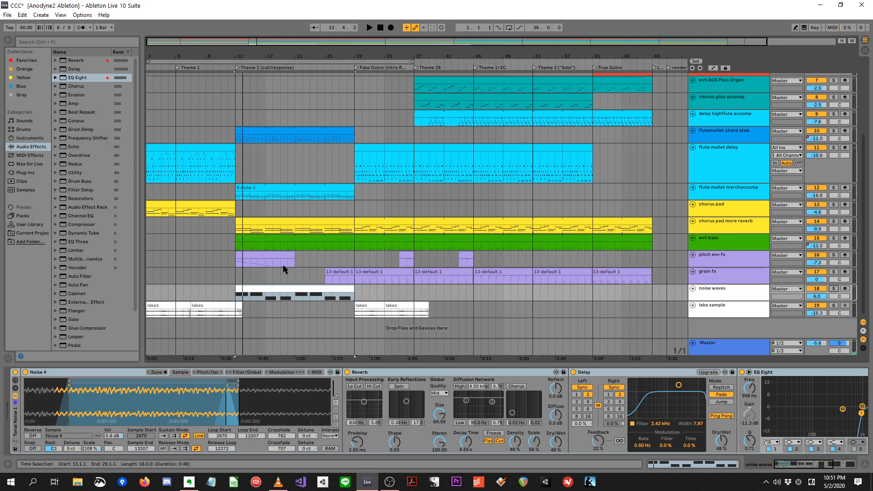
# - Review where the lakes and noise waves clips sit up to bar 43, and play the full mix briefly from bar 37
pyautogui.click(207, 307)
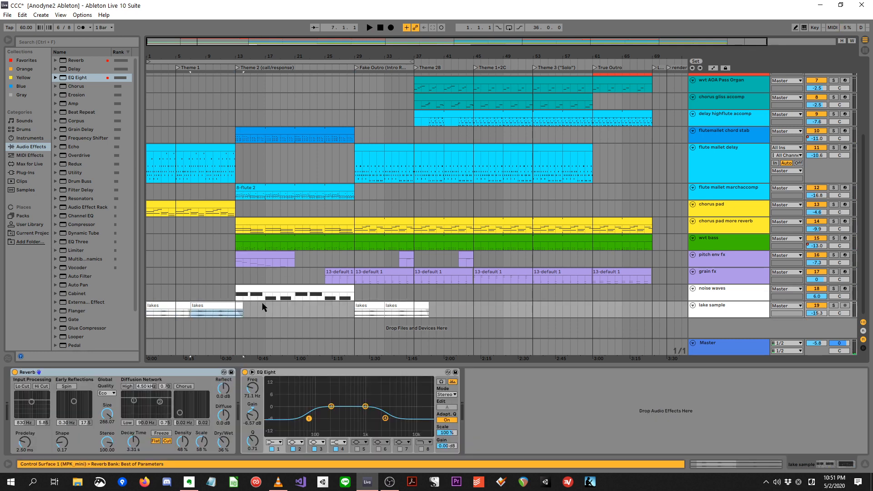
pyautogui.click(298, 287)
pyautogui.moveTo(459, 309); pyautogui.dragTo(142, 292)
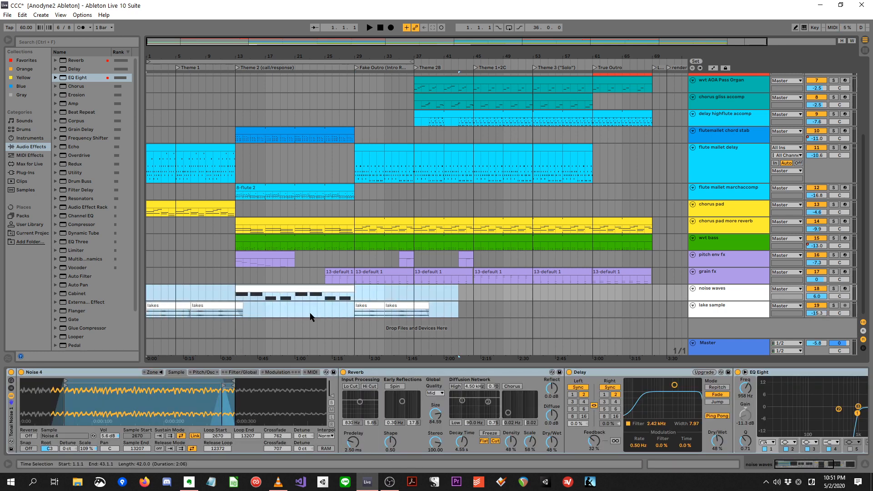
pyautogui.click(287, 311)
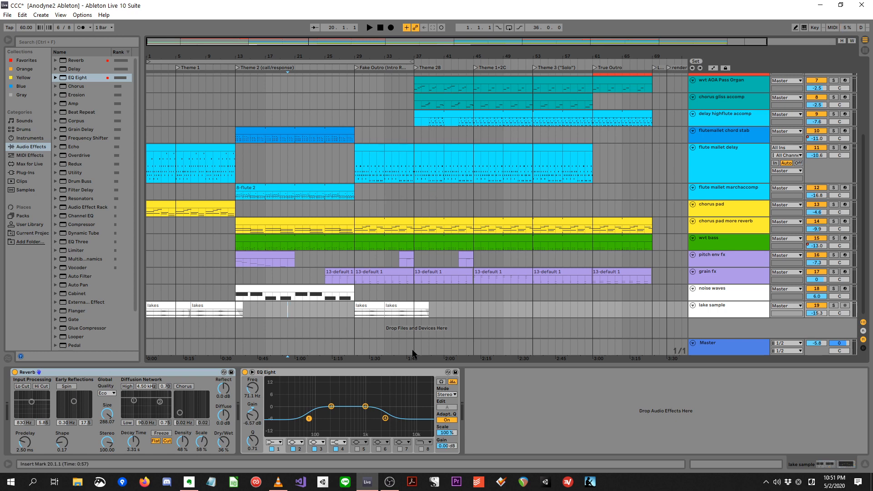
pyautogui.click(415, 297)
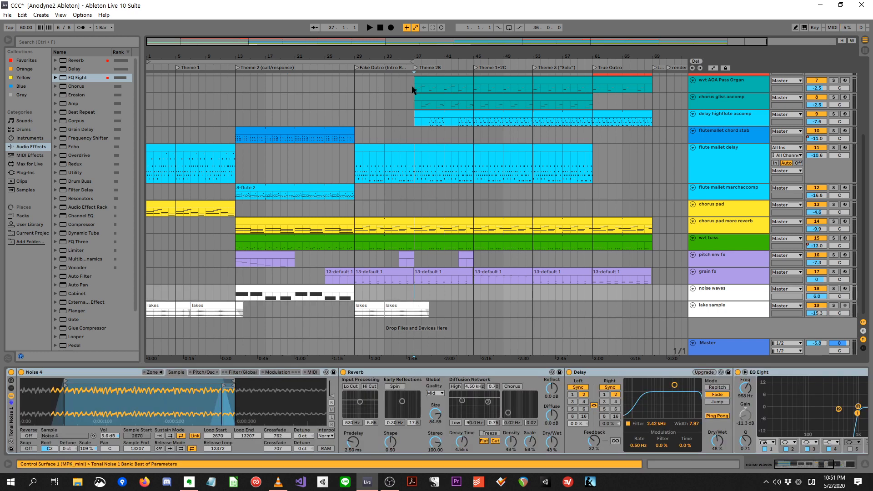
pyautogui.press('space')
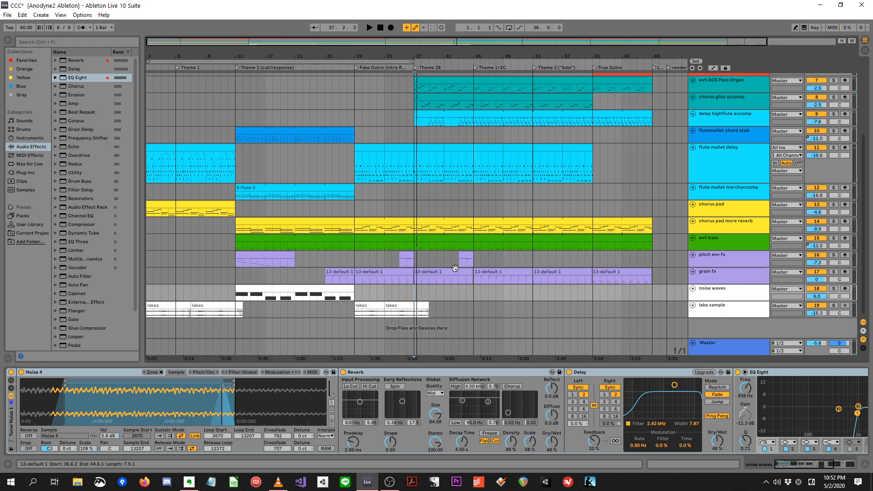
# - Play the first pitch env fx clip with its track soloed, try the volume at -4.6 dB, and undo the volume change
pyautogui.click(273, 259)
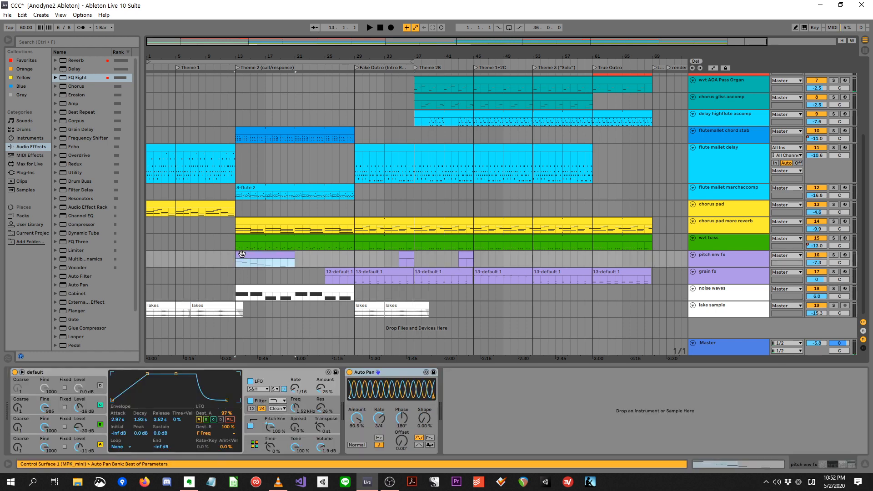
pyautogui.press('space')
pyautogui.click(833, 255)
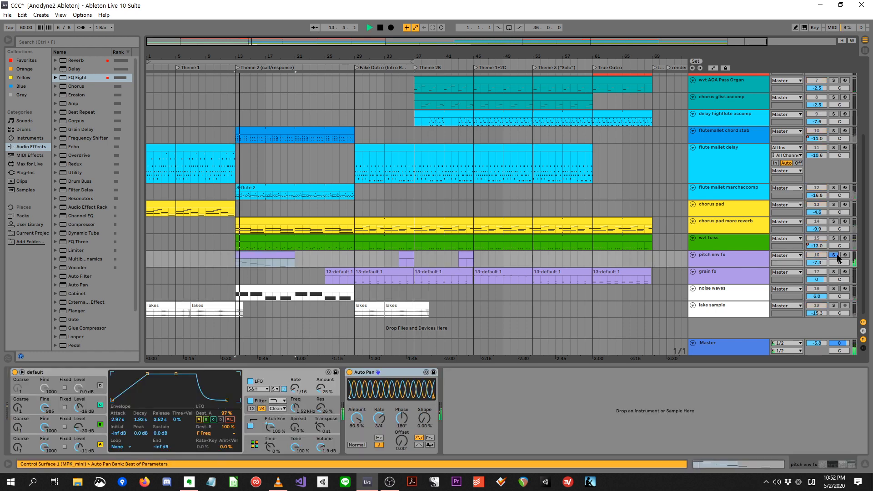
pyautogui.moveTo(817, 265); pyautogui.dragTo(804, 266)
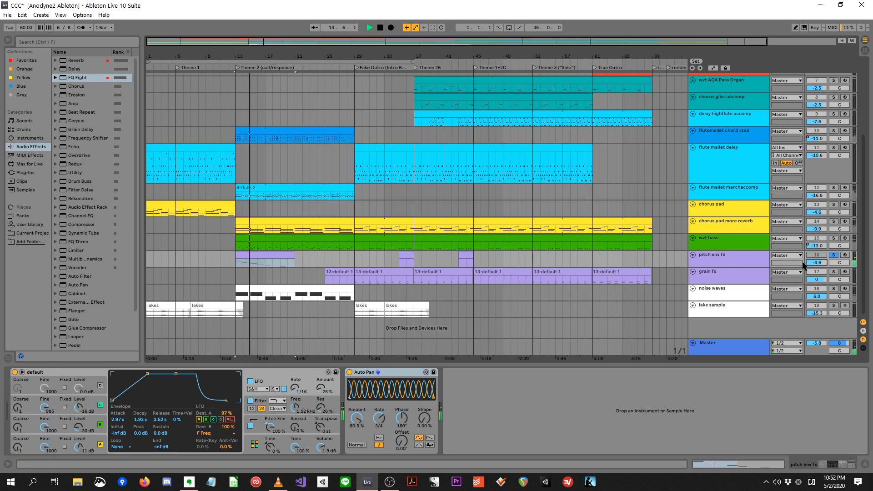
pyautogui.press('space')
pyautogui.hotkey('ctrl', 'z')
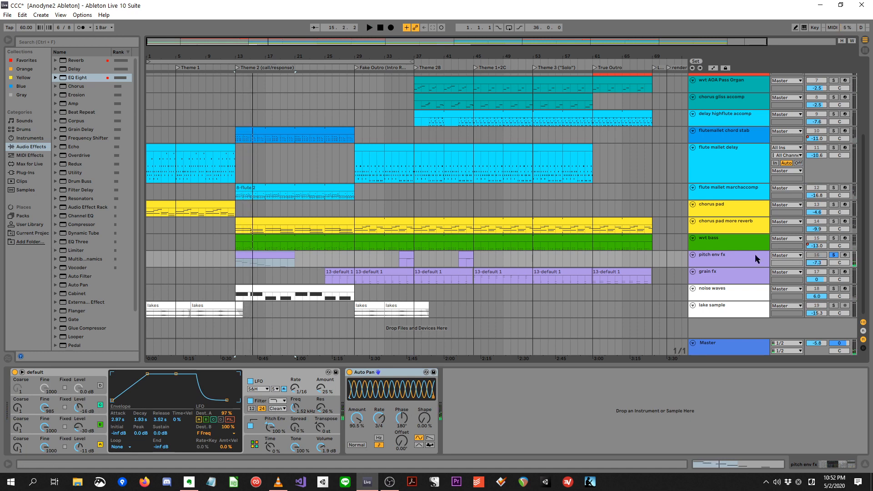
# - Replay the soloed first pitch env fx clip from bar 13
pyautogui.click(249, 258)
pyautogui.press('space')
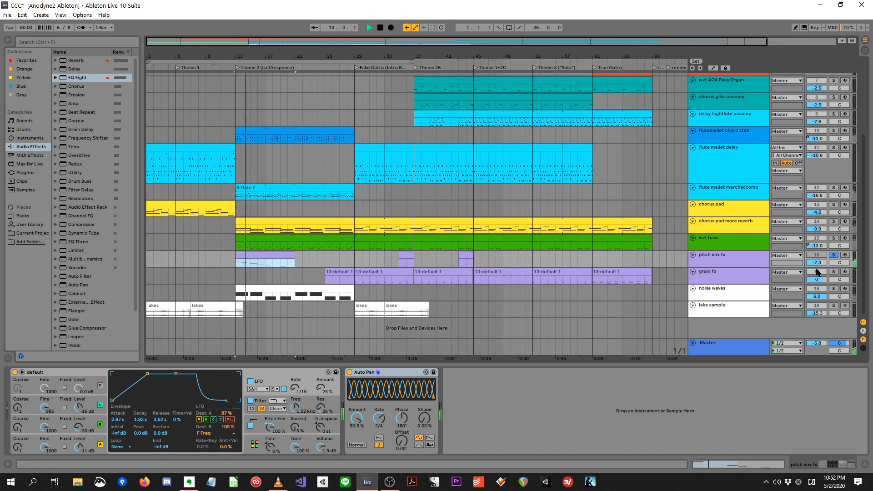
pyautogui.press('space')
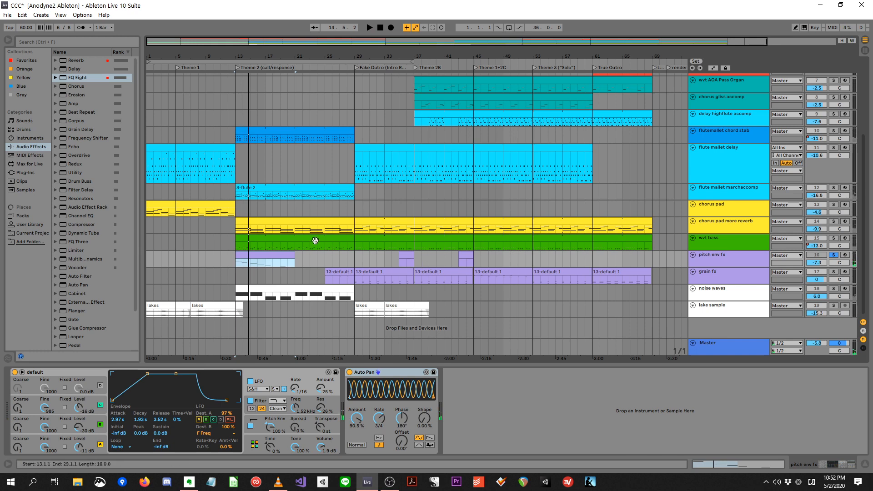
# - Unsolo pitch env fx and play the full mix from bar 13 while reviewing all the tracks
pyautogui.click(833, 255)
pyautogui.moveTo(864, 249); pyautogui.dragTo(866, 172)
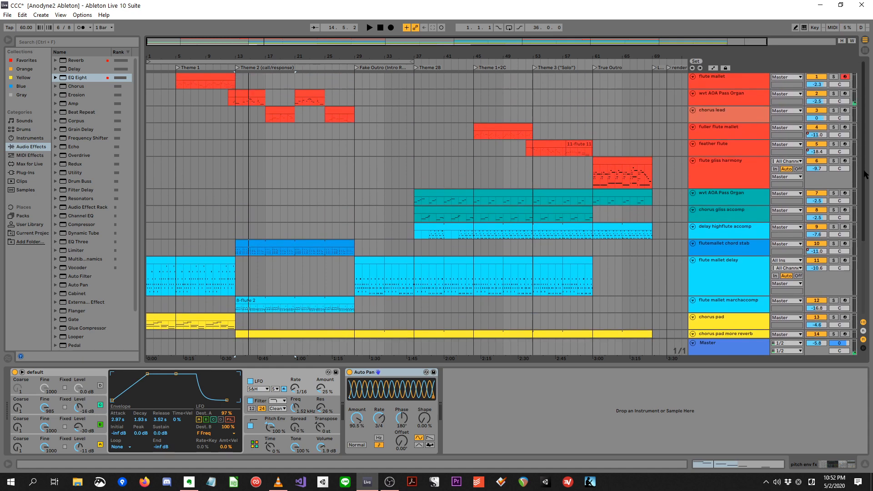
pyautogui.press('space')
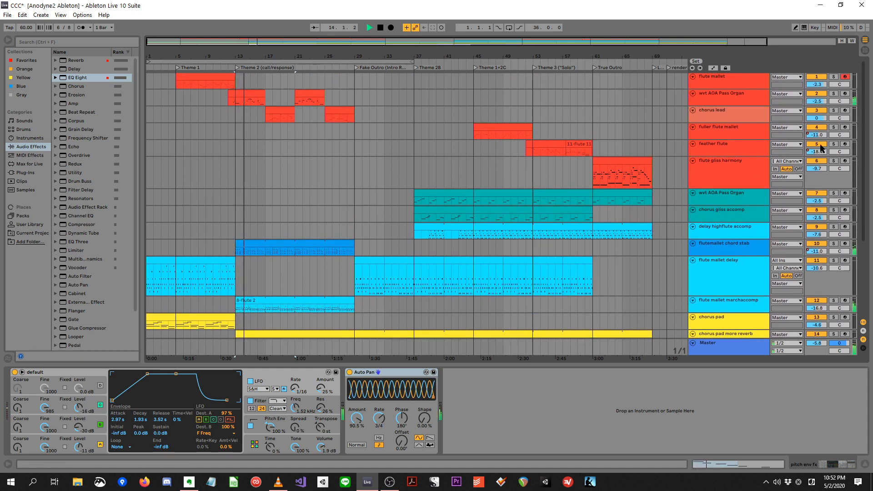
pyautogui.moveTo(861, 156); pyautogui.dragTo(863, 223)
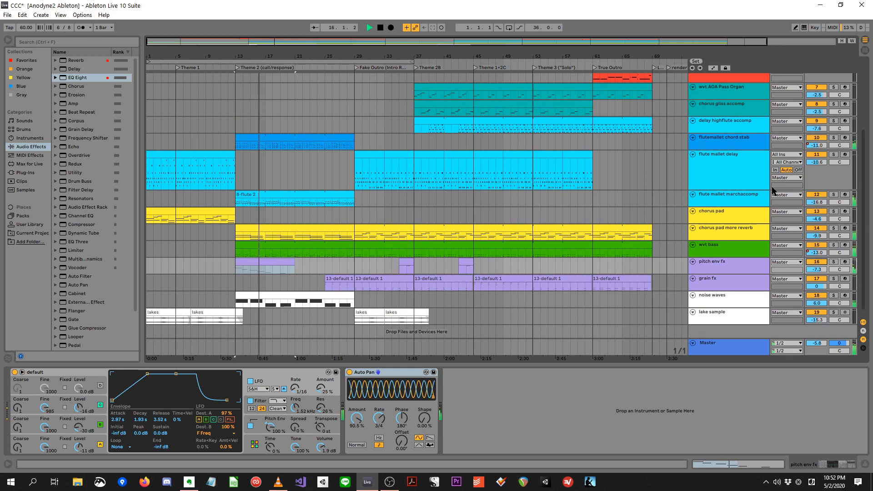
pyautogui.press('space')
pyautogui.click(260, 270)
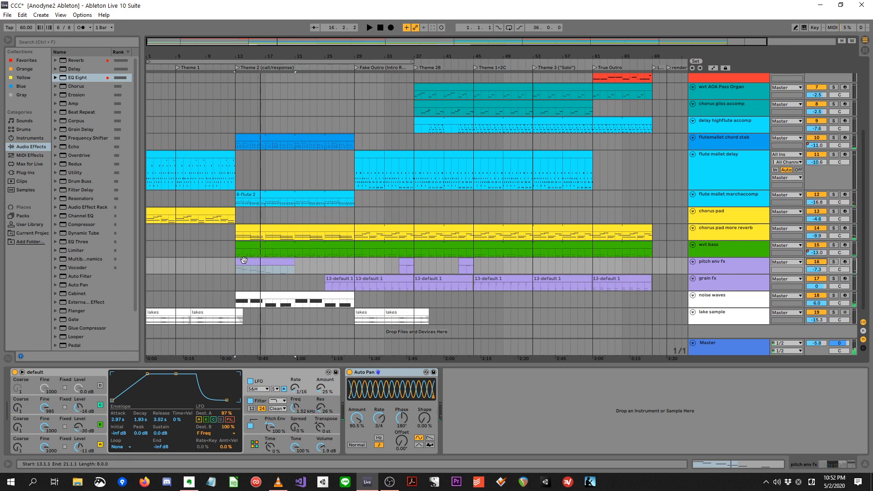
# - Select the pitch env fx clip at bar 35 and play the full mix up to Theme 2B
pyautogui.click(409, 265)
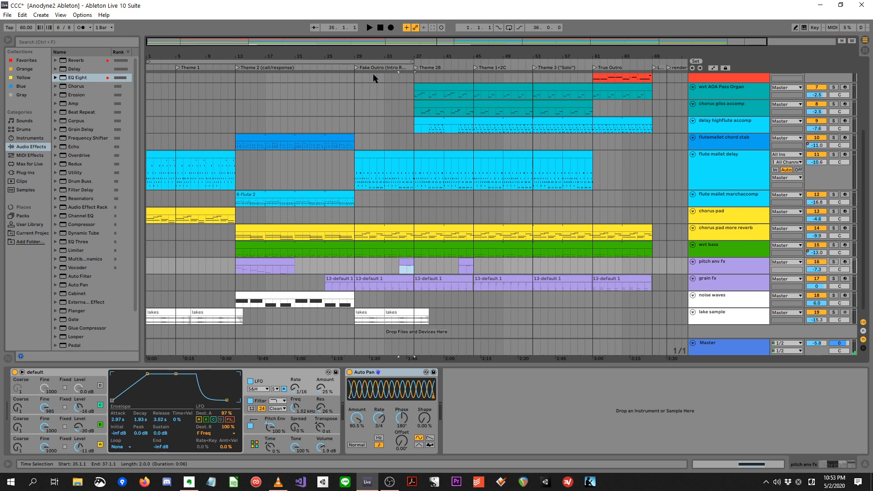
pyautogui.press('space')
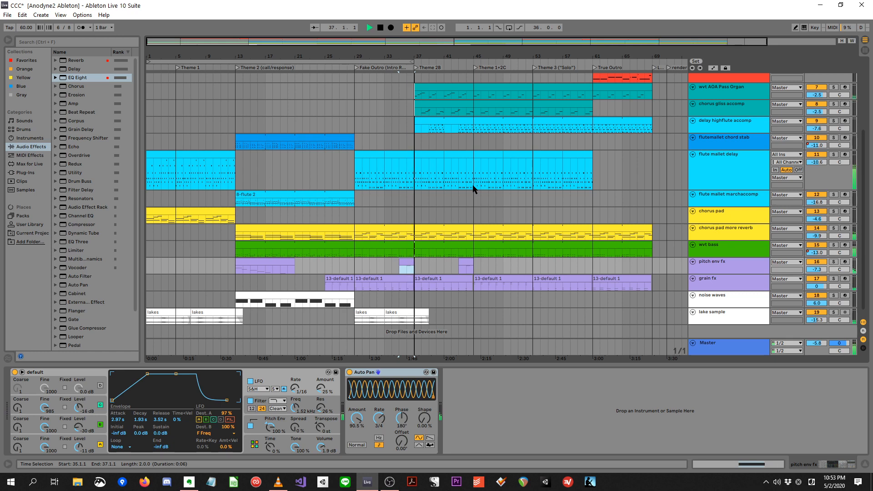
pyautogui.press('space')
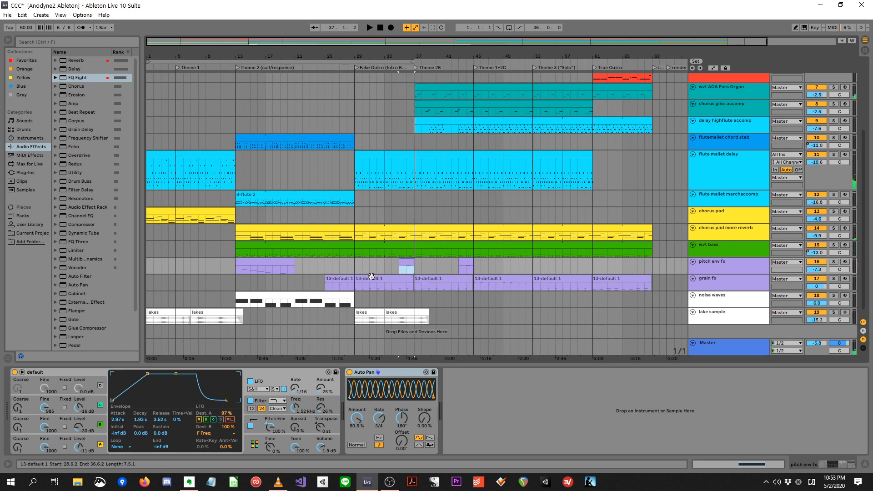
# - Select the default synth on pitch env fx, solo the track, and play its first clip briefly from bar 13
pyautogui.click(276, 372)
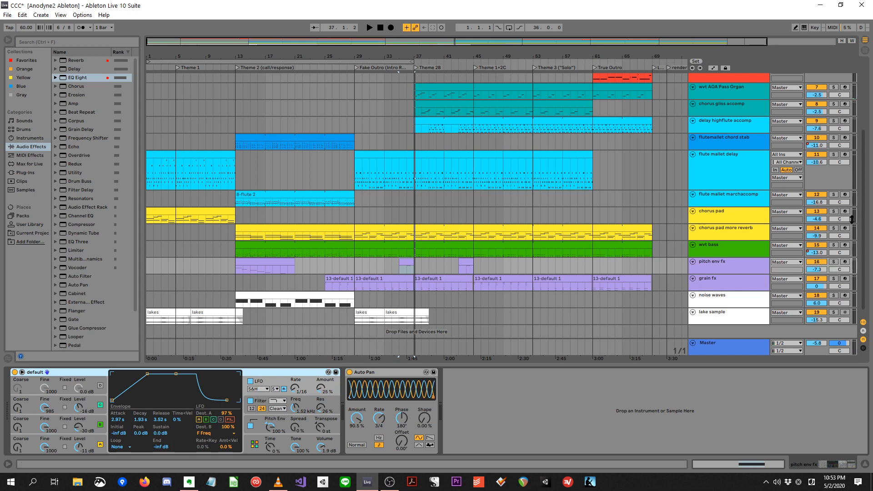
pyautogui.press('space')
pyautogui.click(834, 260)
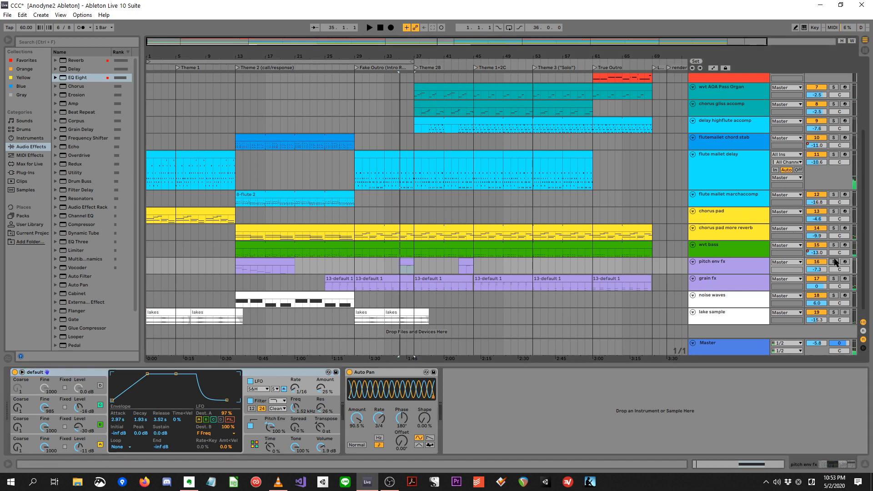
pyautogui.click(261, 262)
pyautogui.click(260, 263)
pyautogui.press('space')
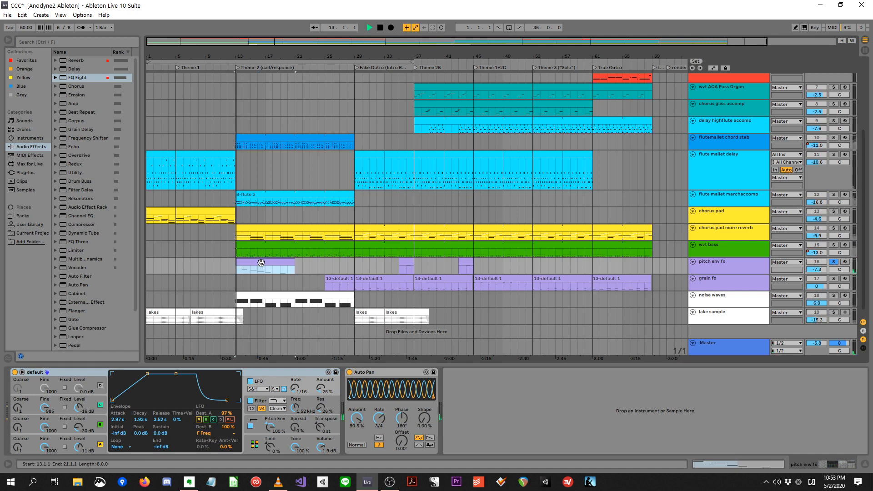
pyautogui.press('space')
# - Play pitch env fx with the synth's LFO switched off, and switch the LFO back on
pyautogui.click(249, 383)
pyautogui.press('space')
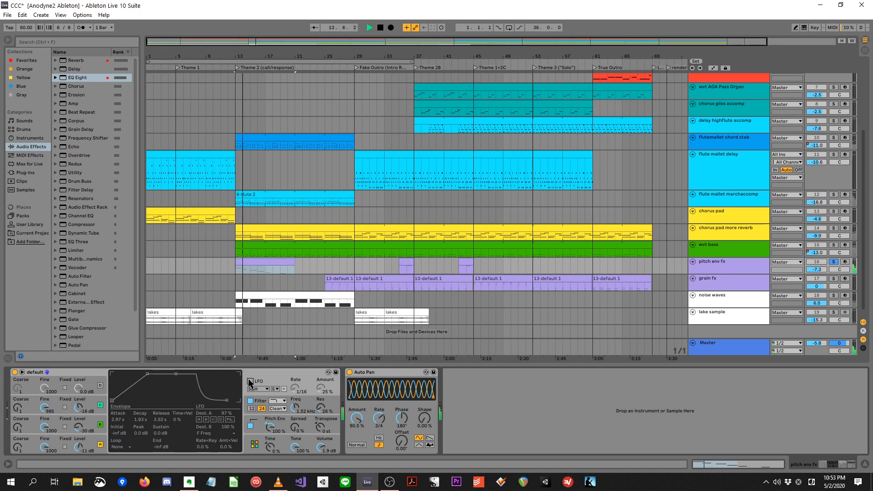
pyautogui.press('space')
pyautogui.click(250, 382)
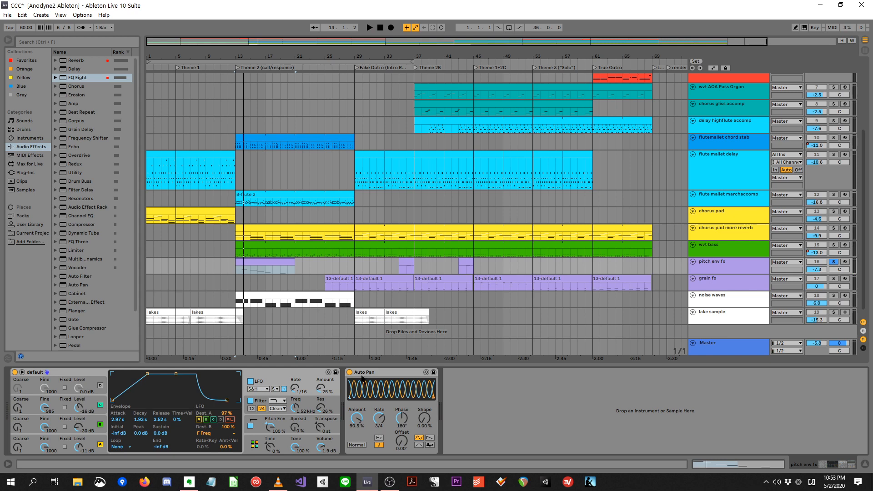
# - Show the synth's pitch envelope on pitch env fx and select the track's first clip
pyautogui.click(260, 425)
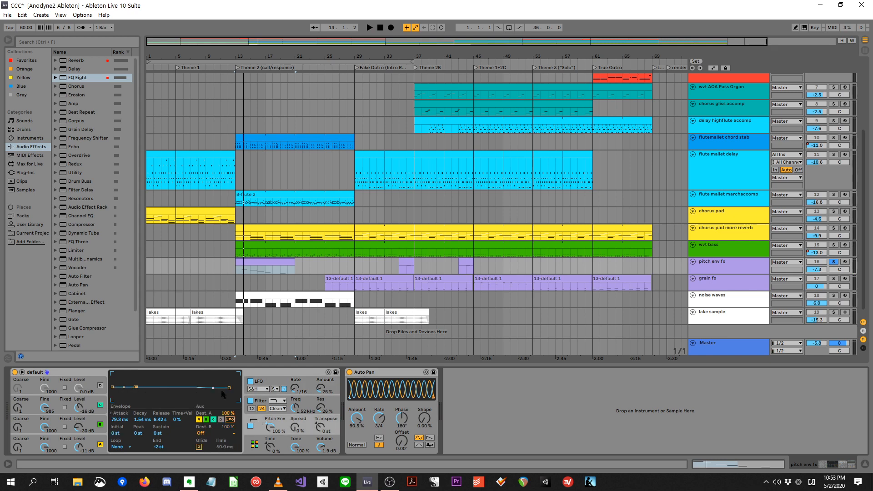
pyautogui.click(241, 264)
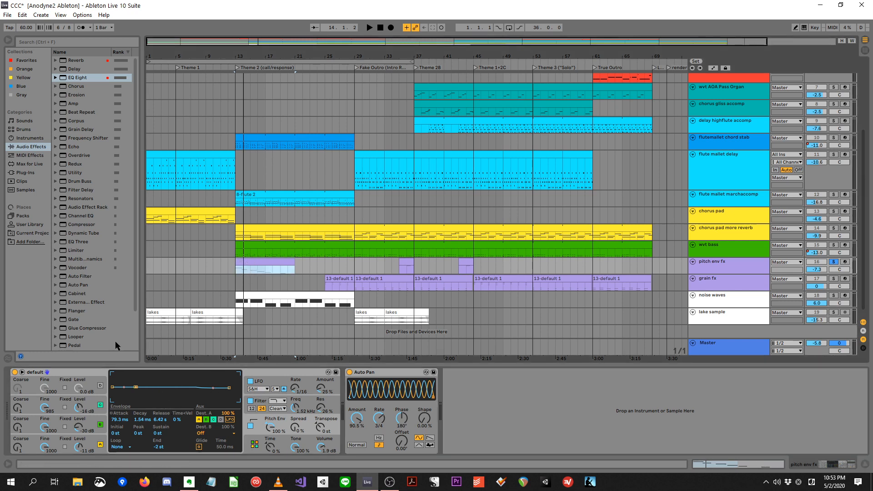
# - Unsolo pitch env fx, select the grain fx clip at bar 29, and play it with grain fx soloed
pyautogui.click(834, 261)
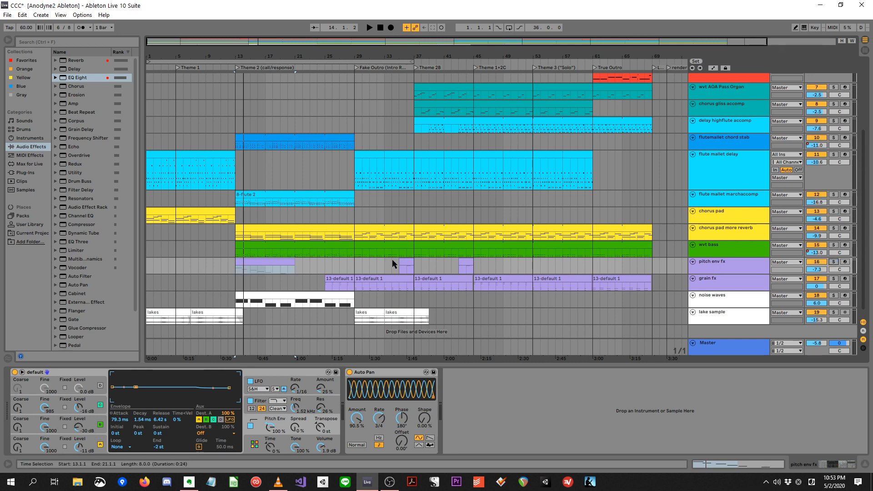
pyautogui.click(385, 277)
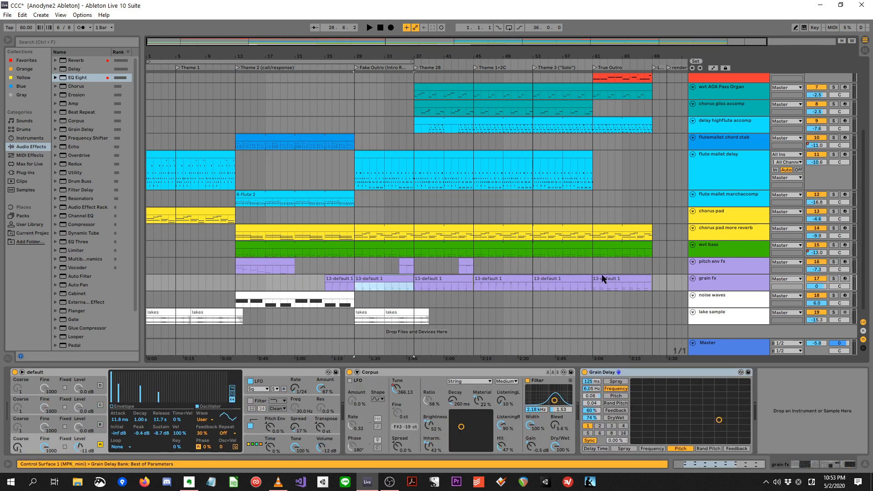
pyautogui.press('space')
pyautogui.click(833, 278)
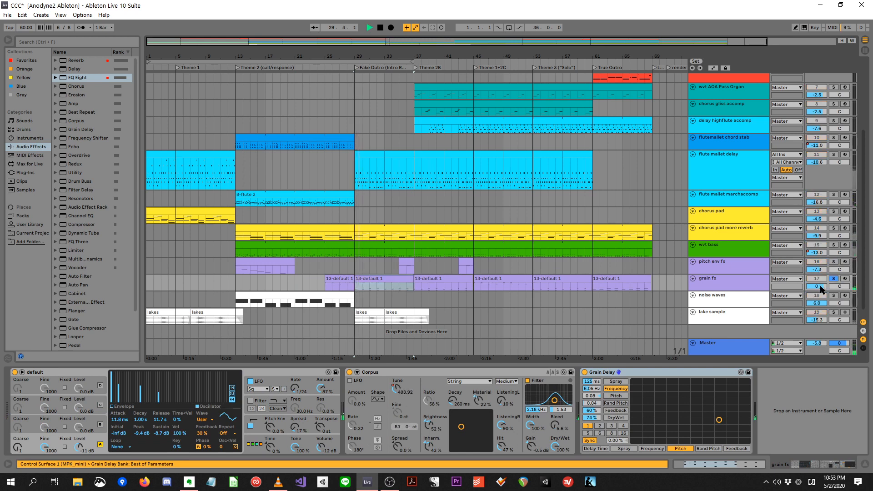
# - Try raising the grain fx track volume to 6 dB and boosting its synth's volume during solo playback
pyautogui.moveTo(817, 286); pyautogui.dragTo(817, 272)
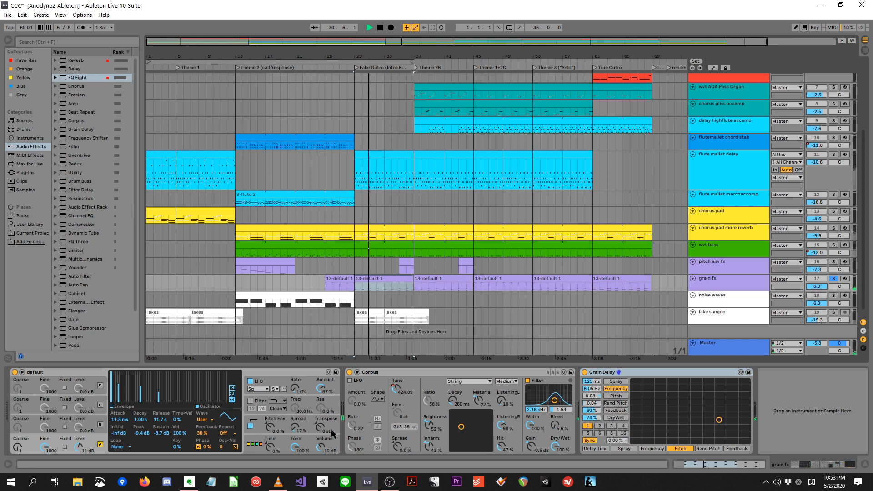
pyautogui.moveTo(319, 448); pyautogui.dragTo(319, 436)
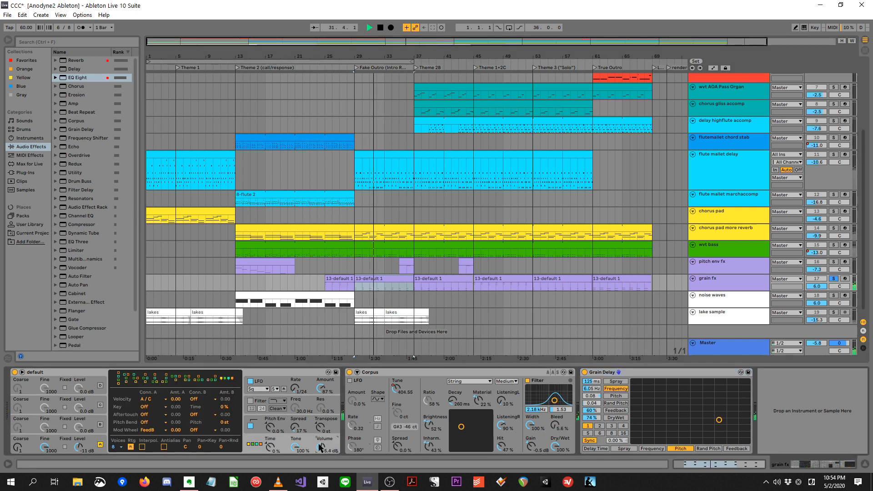
pyautogui.press('space')
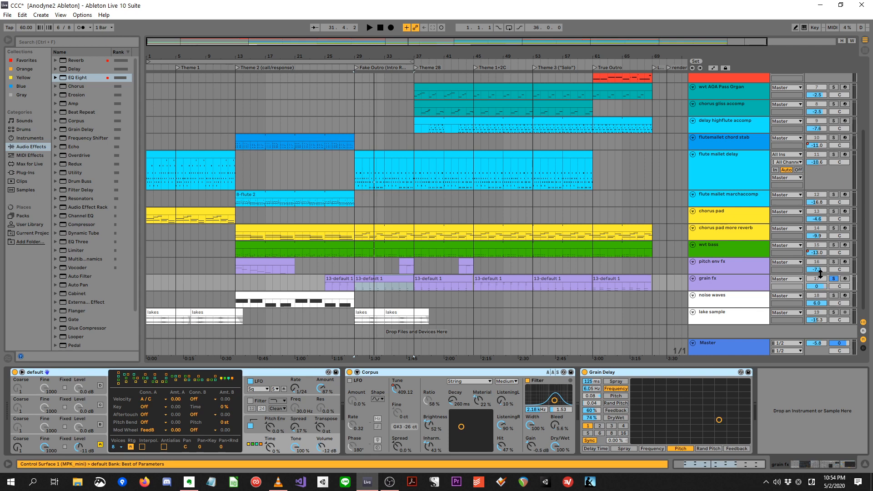
# - Replay the soloed grain fx clip from bar 29, and compare it with the full mix by turning the solo off
pyautogui.press('space')
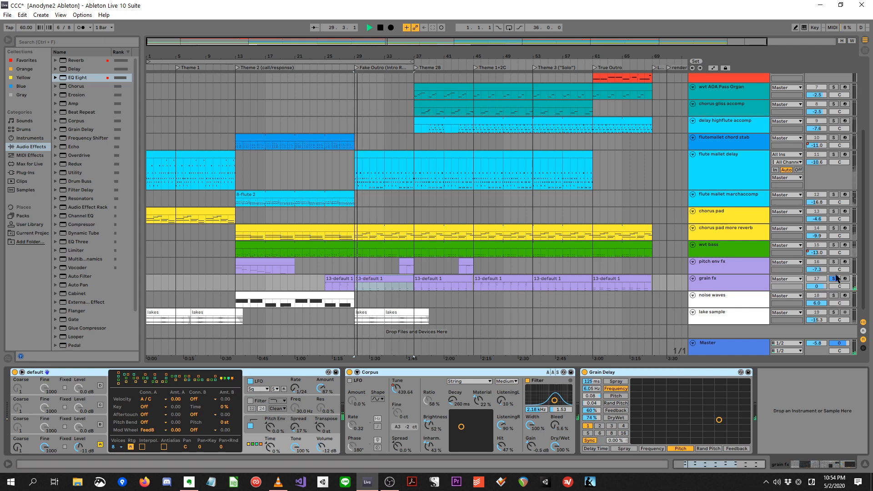
pyautogui.click(834, 279)
pyautogui.press('space')
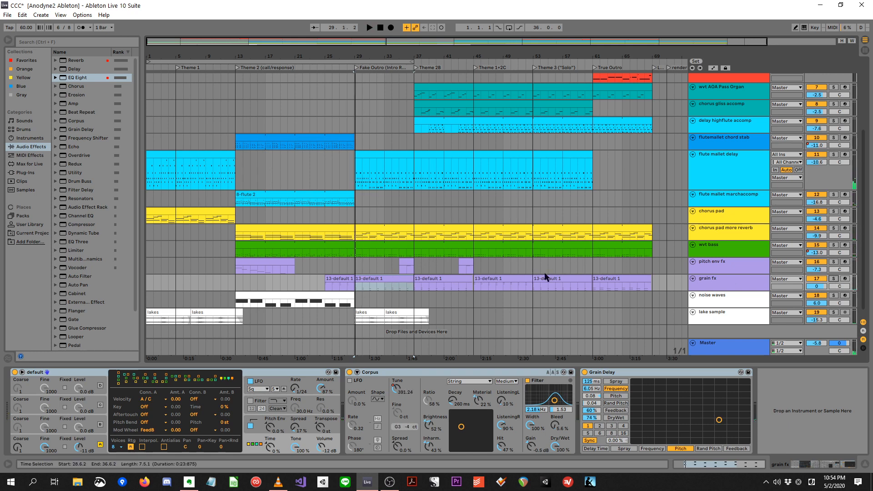
pyautogui.click(722, 277)
pyautogui.press('space')
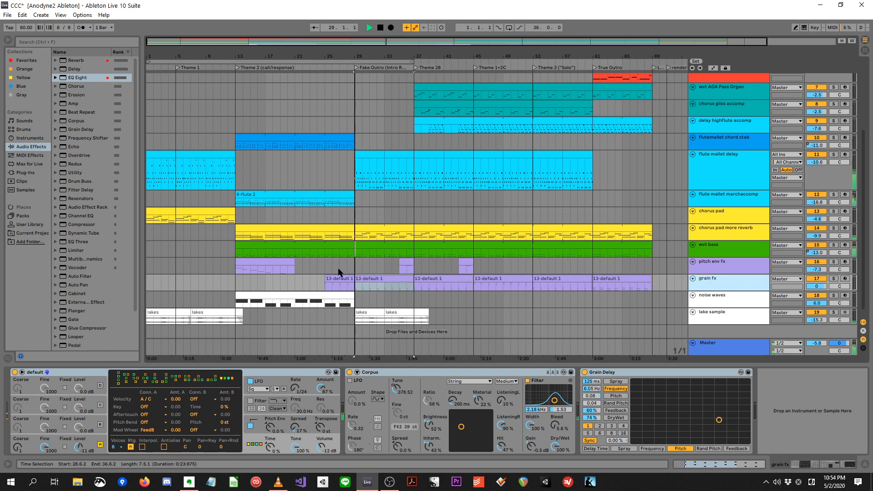
pyautogui.press('space')
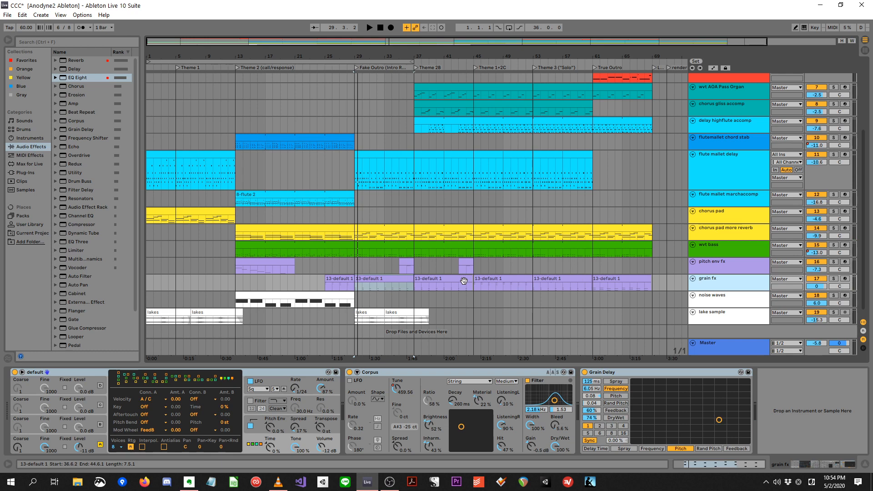
# - Solo grain fx with Corpus and Grain Delay switched off, and show the synth's oscillator A and LFO settings
pyautogui.click(834, 278)
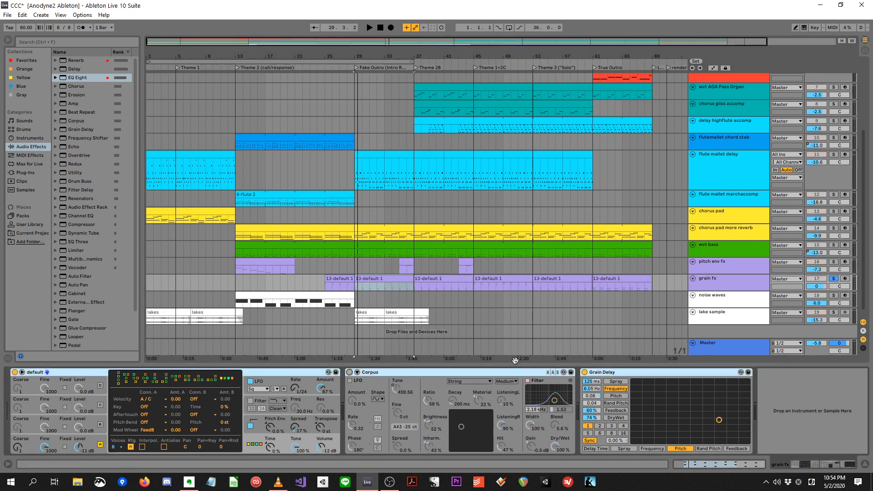
pyautogui.click(585, 372)
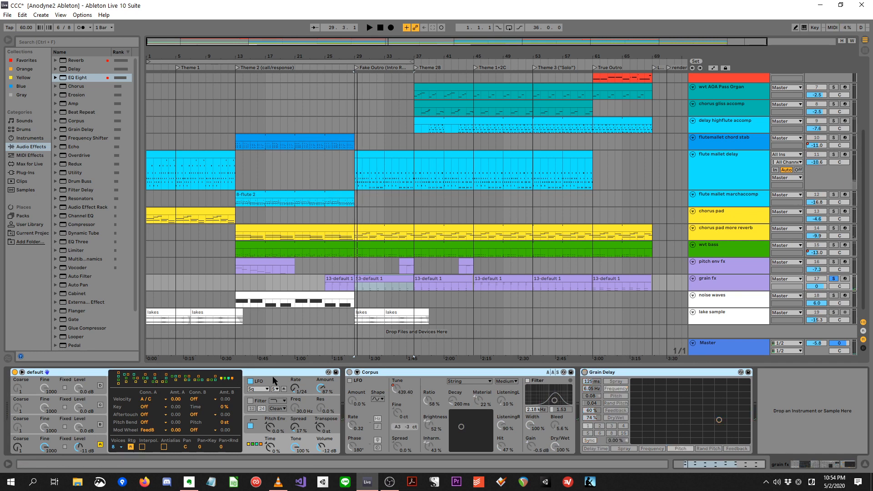
pyautogui.click(90, 439)
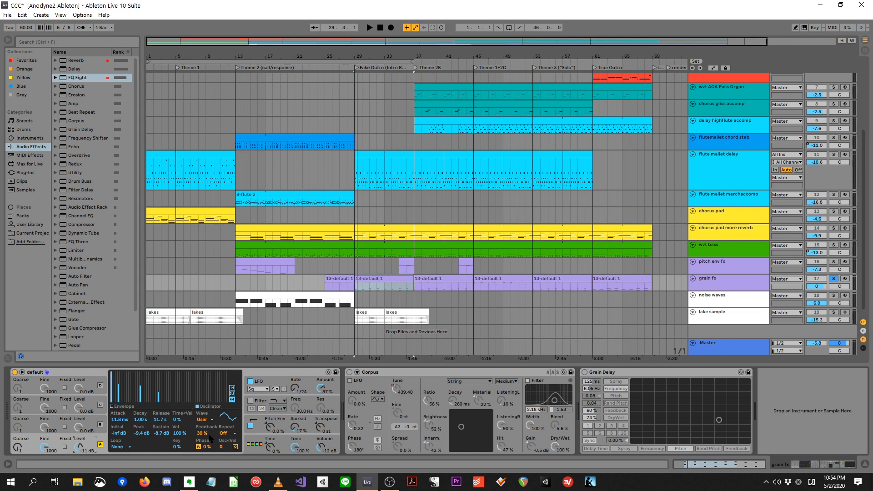
pyautogui.click(271, 385)
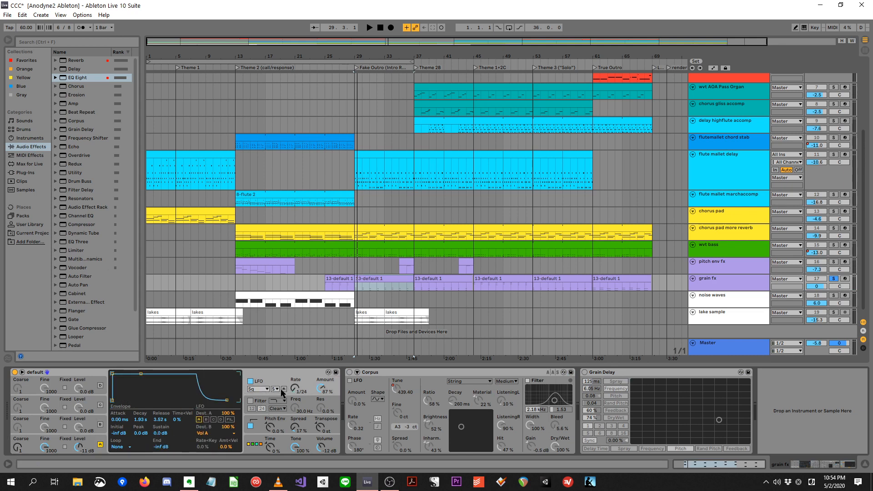
# - Play the soloed grain fx synth from bar 29 without Corpus and Grain Delay
pyautogui.press('space')
pyautogui.press('space')
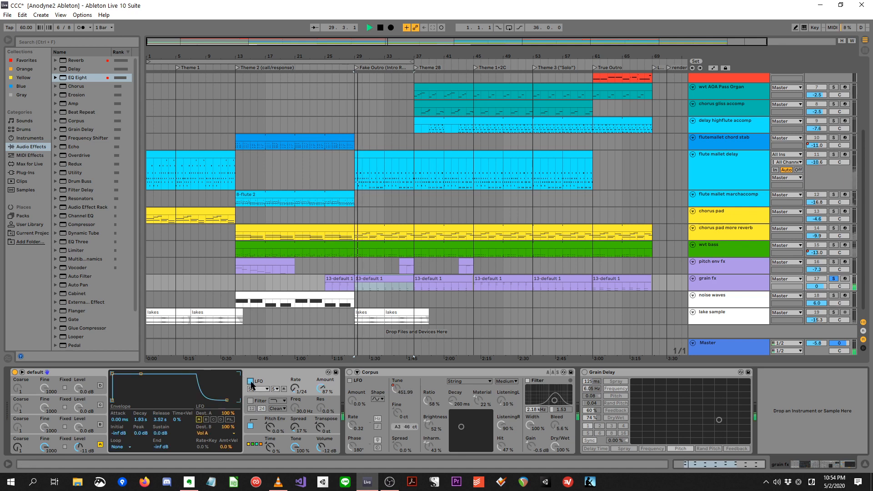
pyautogui.press('space')
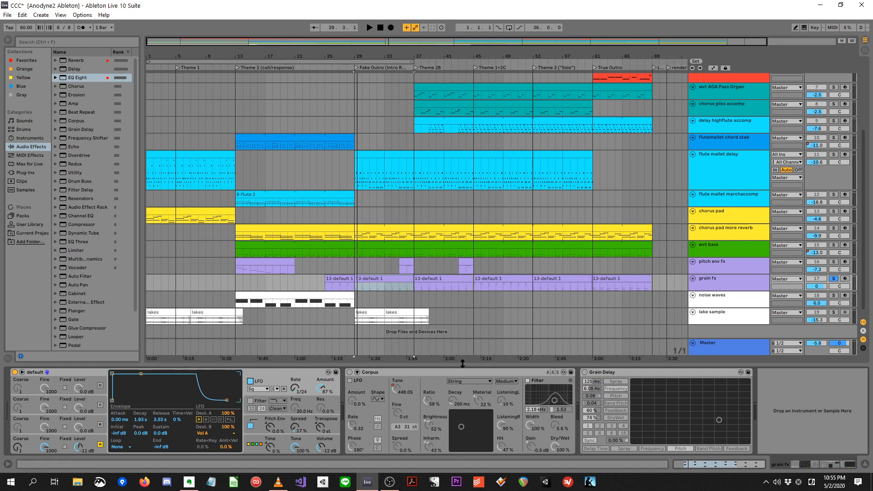
# - Switch Grain Delay back on and play grain fx while toggling the synth's LFO off and on
pyautogui.click(591, 375)
pyautogui.press('space')
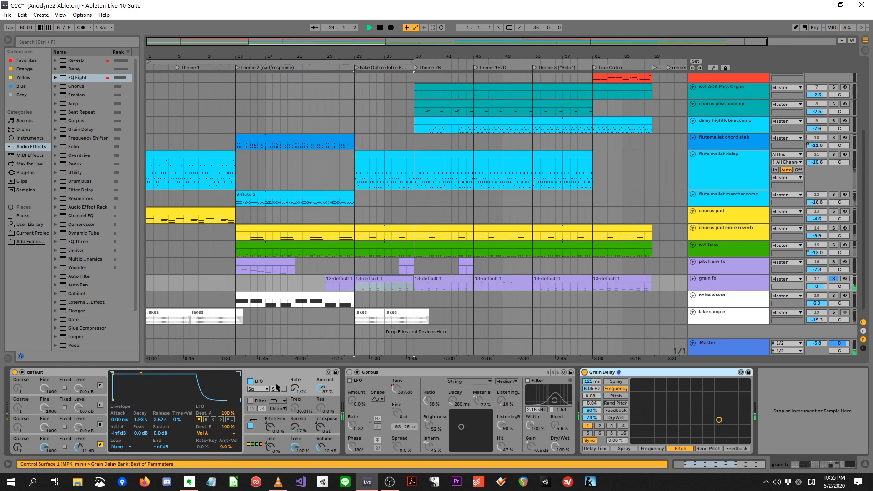
pyautogui.click(250, 382)
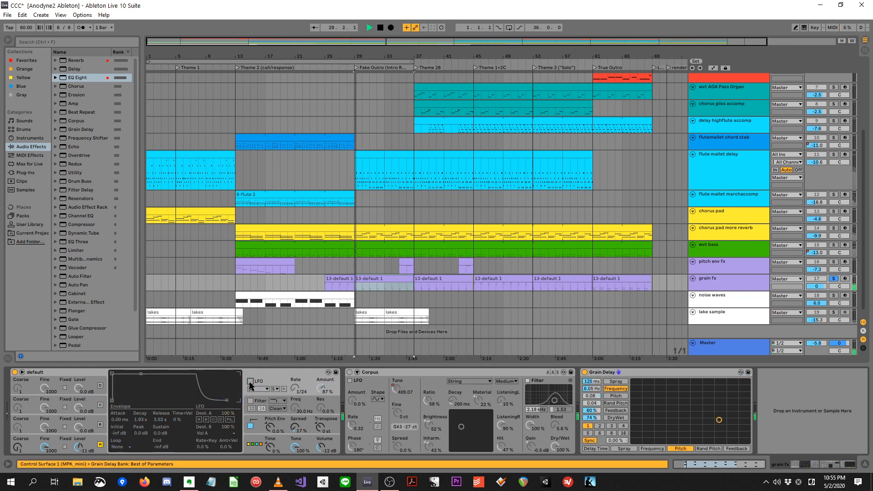
pyautogui.click(251, 382)
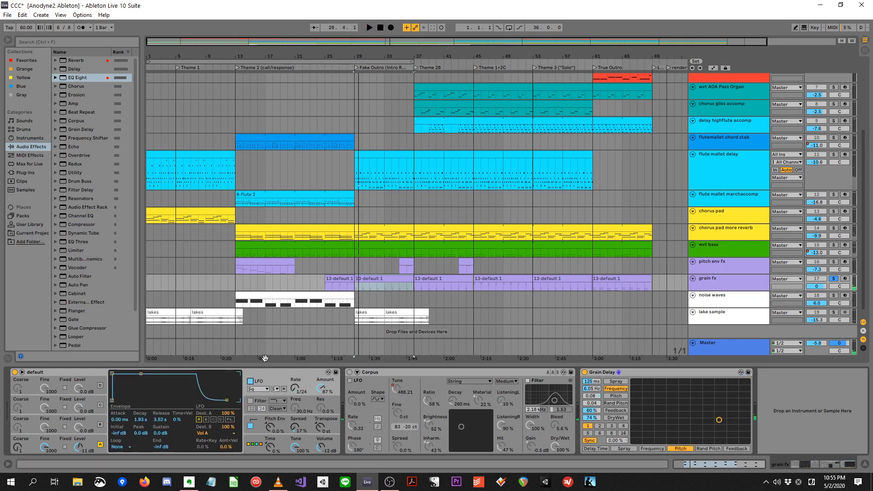
# - Raise the grain fx track volume to 6 dB and compare playback with the synth's LFO off and on
pyautogui.click(250, 382)
pyautogui.press('space')
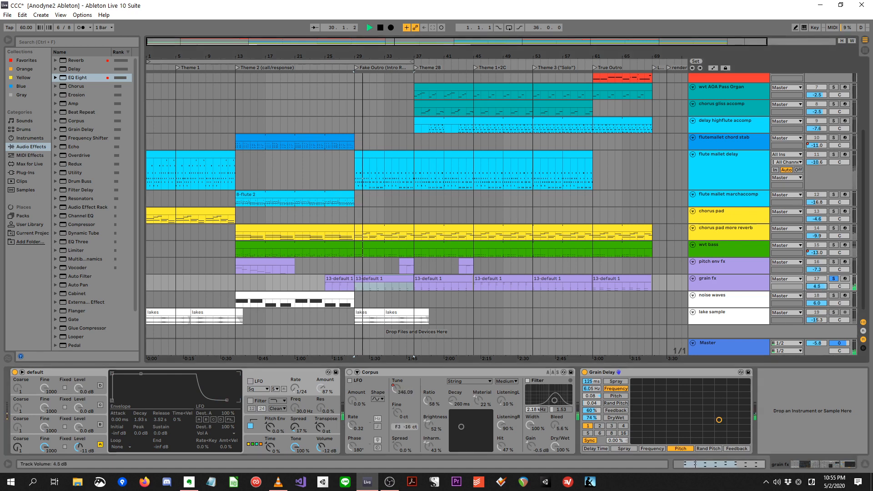
pyautogui.press('space')
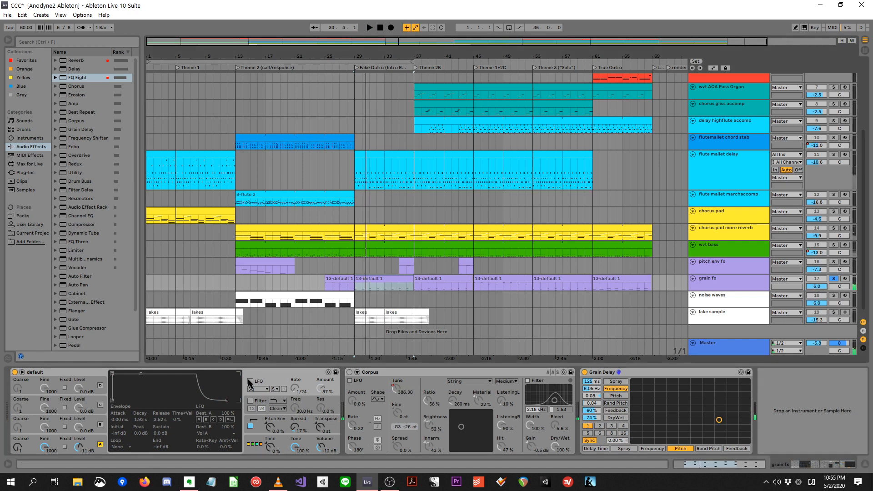
pyautogui.click(250, 382)
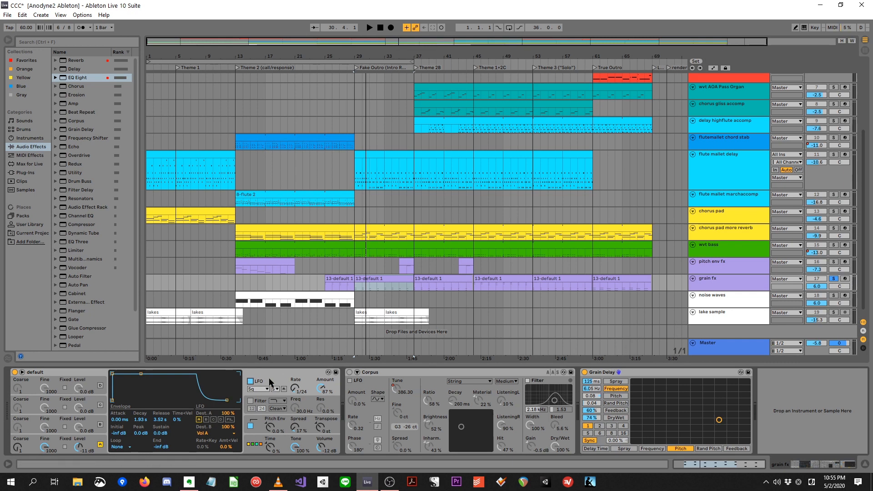
pyautogui.press('space')
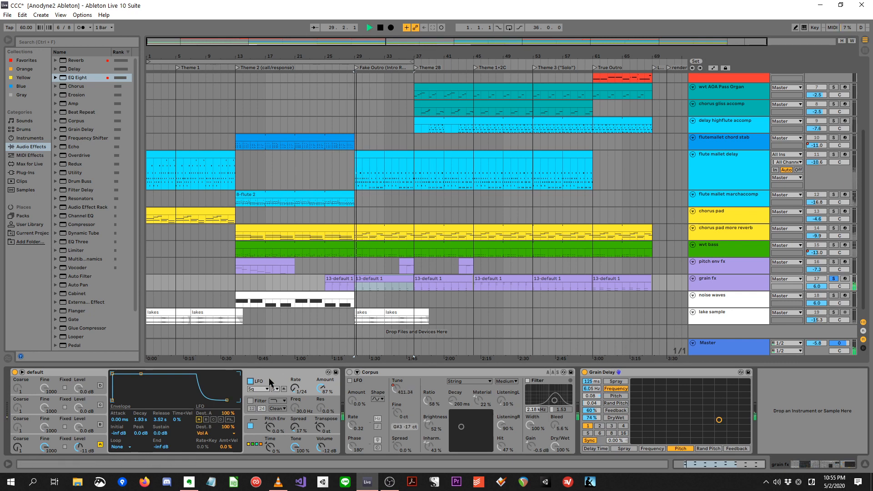
pyautogui.press('space')
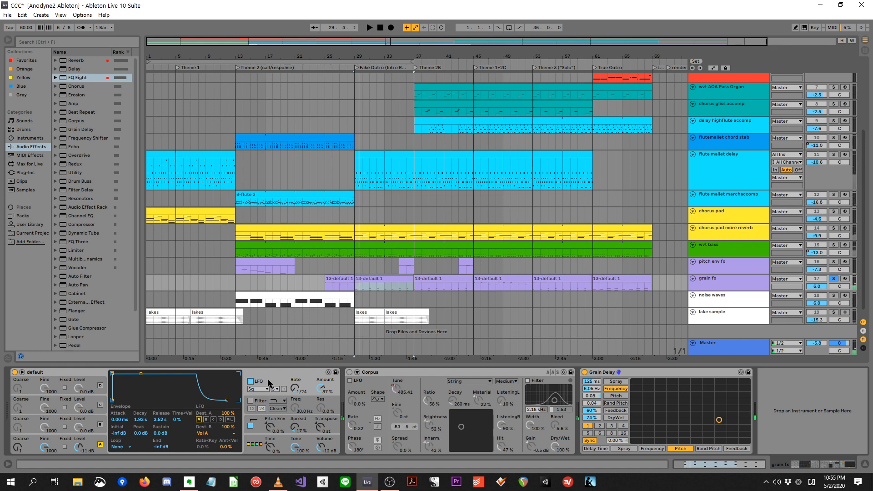
# - Show the synth's pitch envelope, switch Corpus back on, and play grain fx briefly from bar 29
pyautogui.click(257, 434)
pyautogui.click(364, 376)
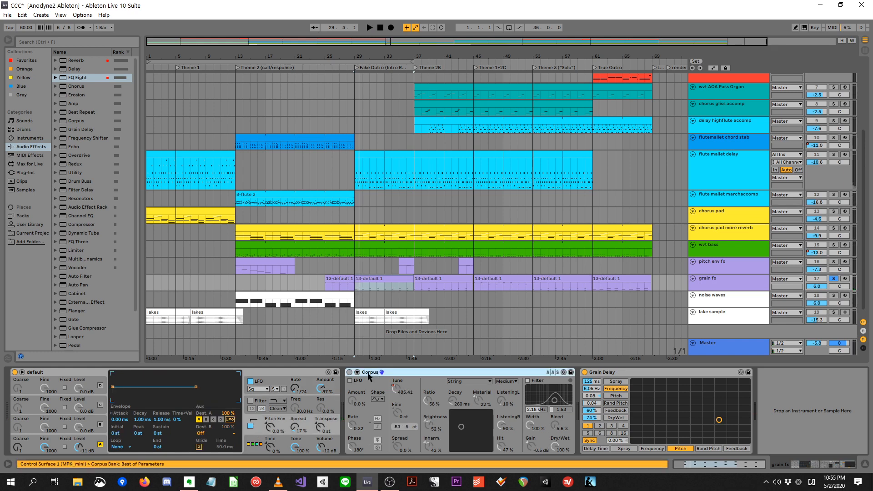
pyautogui.click(350, 372)
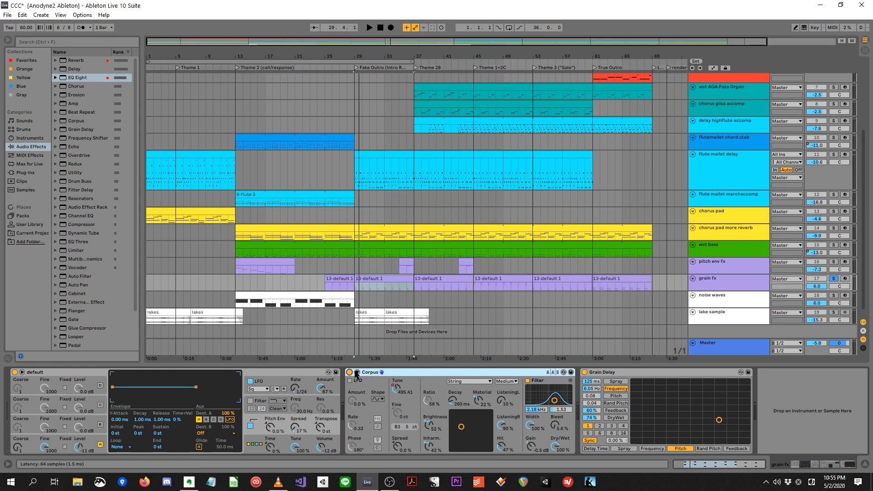
pyautogui.press('space')
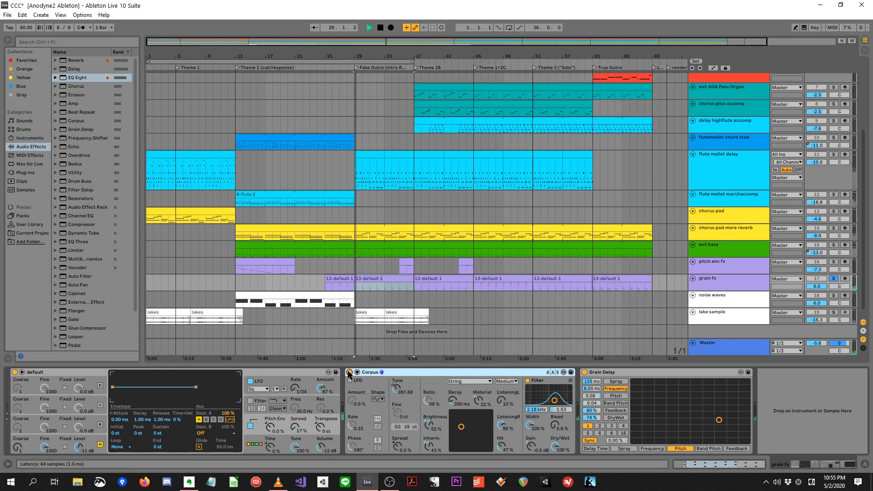
pyautogui.press('space')
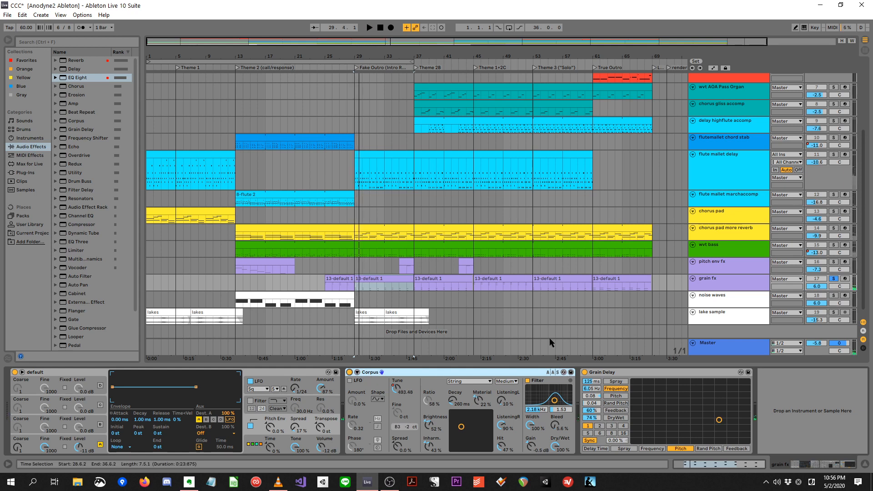
# - Raise the grain fx synth's volume to -3.8 dB and play the clip with Corpus on
pyautogui.moveTo(323, 454); pyautogui.dragTo(324, 449)
pyautogui.press('space')
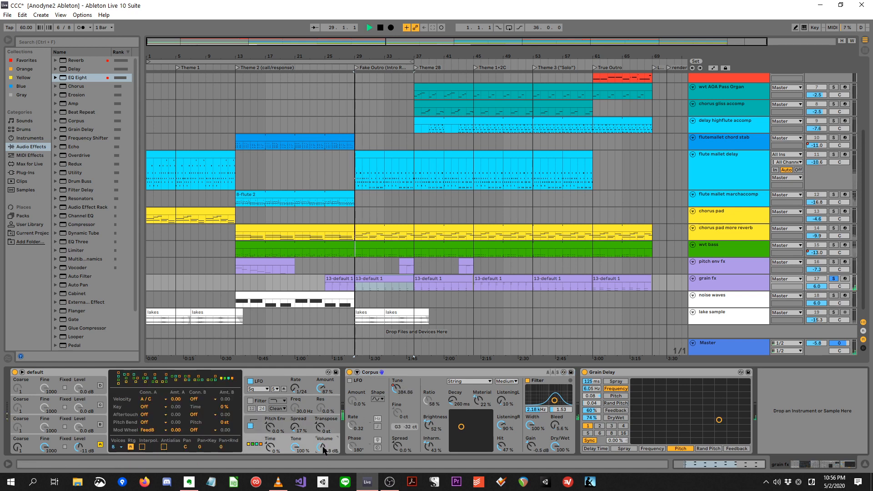
pyautogui.press('space')
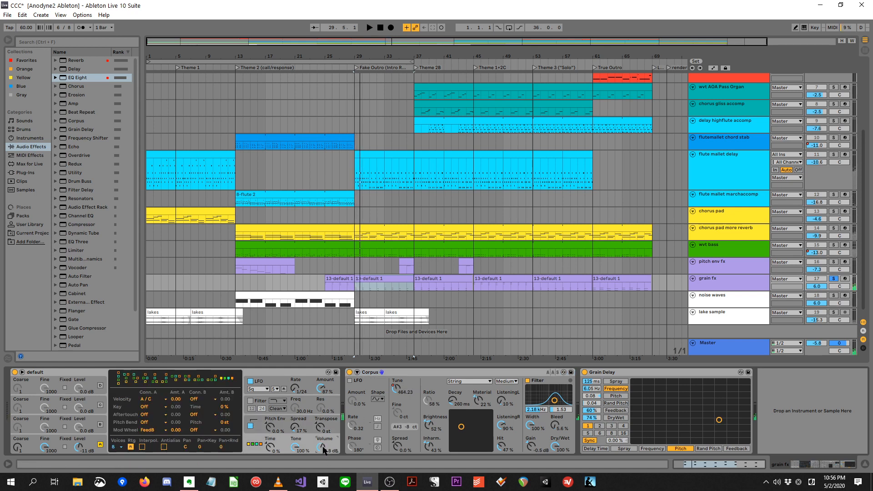
pyautogui.press('space')
pyautogui.press('space')
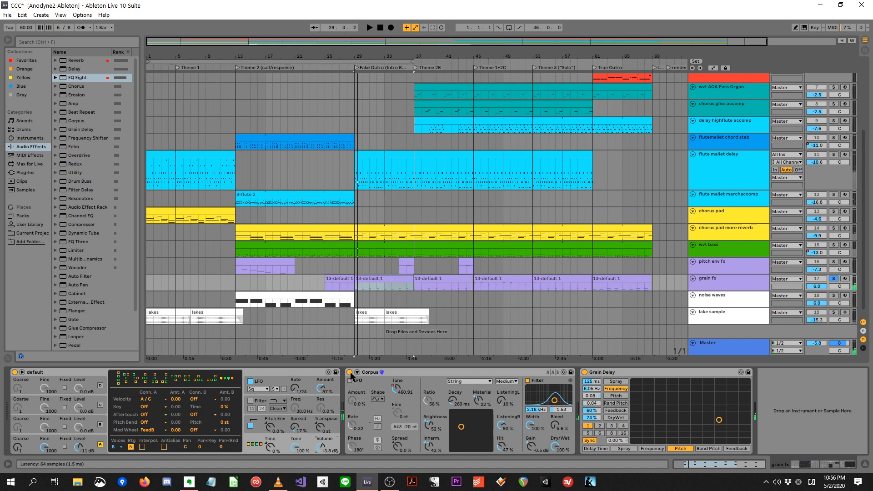
# - Play grain fx with Corpus switched off, and play it again with Corpus back on
pyautogui.click(350, 372)
pyautogui.press('space')
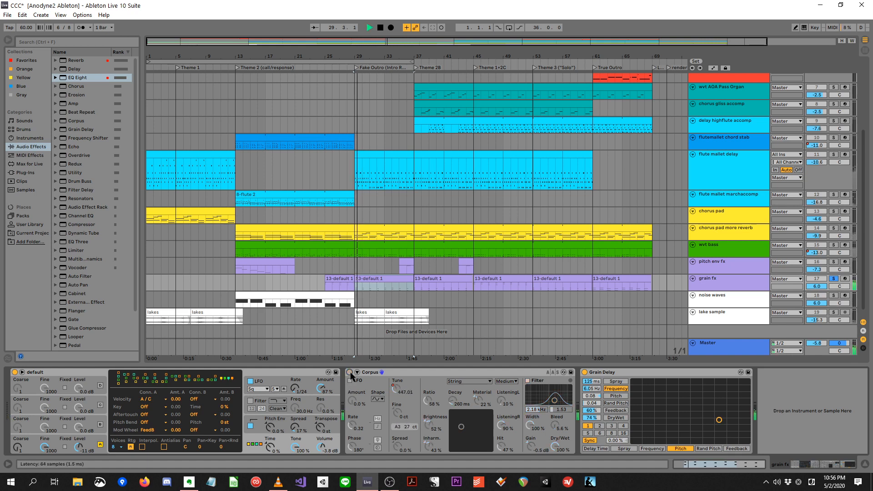
pyautogui.press('space')
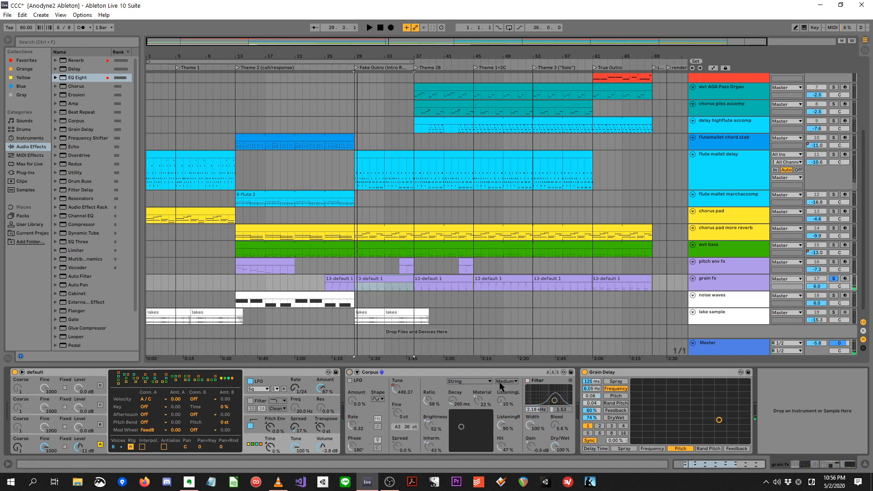
pyautogui.click(349, 372)
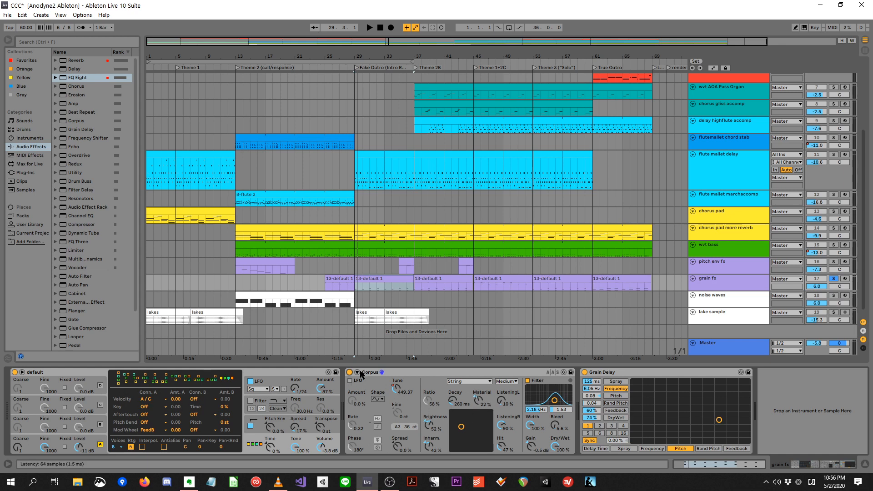
pyautogui.press('space')
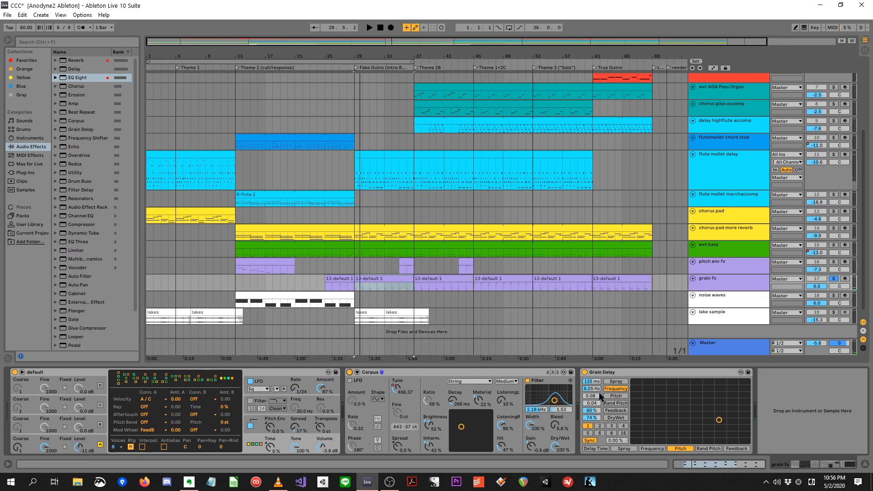
# - Play grain fx, try raising the Grain Delay pitch to about 5 during playback, and undo the pitch change
pyautogui.press('space')
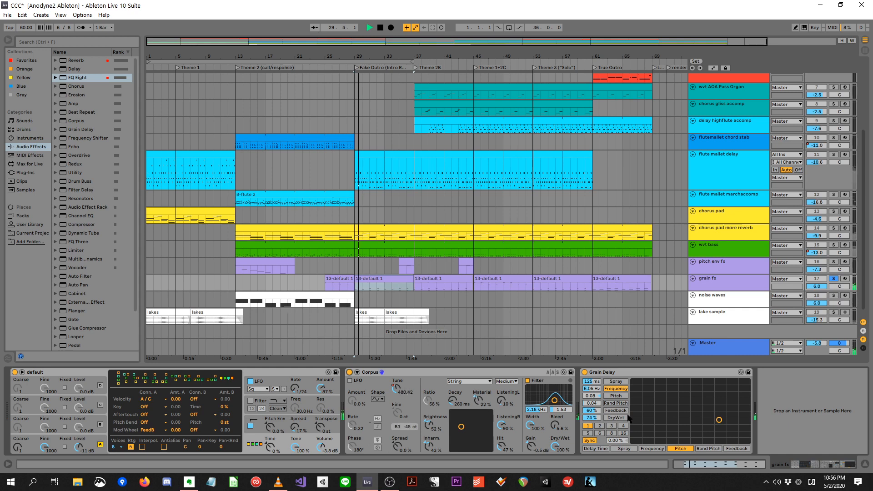
pyautogui.press('space')
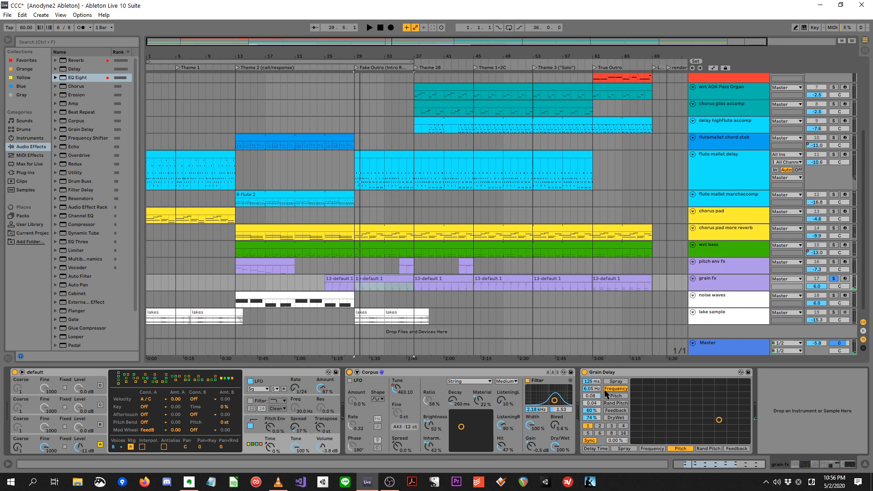
pyautogui.moveTo(595, 396); pyautogui.dragTo(595, 385)
pyautogui.press('space')
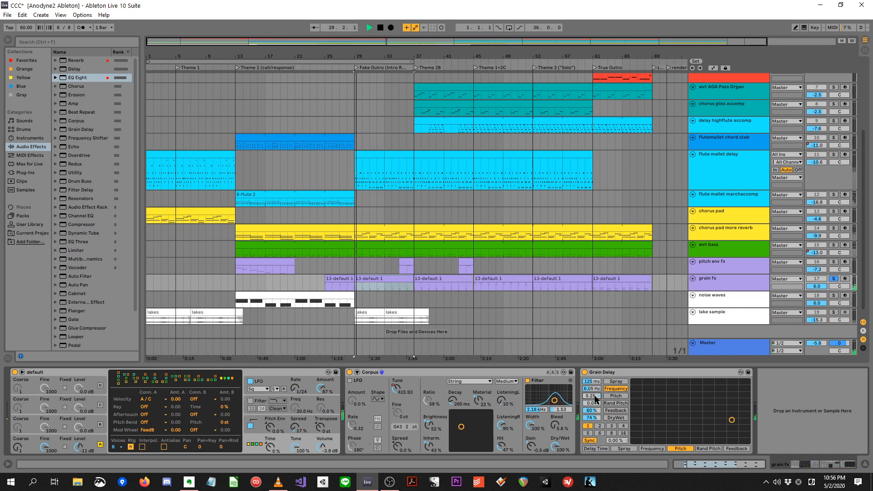
pyautogui.hotkey('ctrl', 'z')
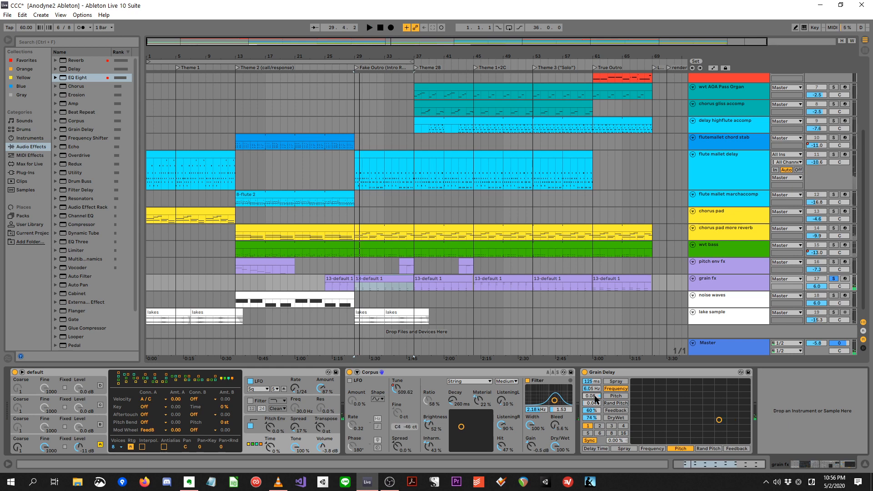
pyautogui.press('space')
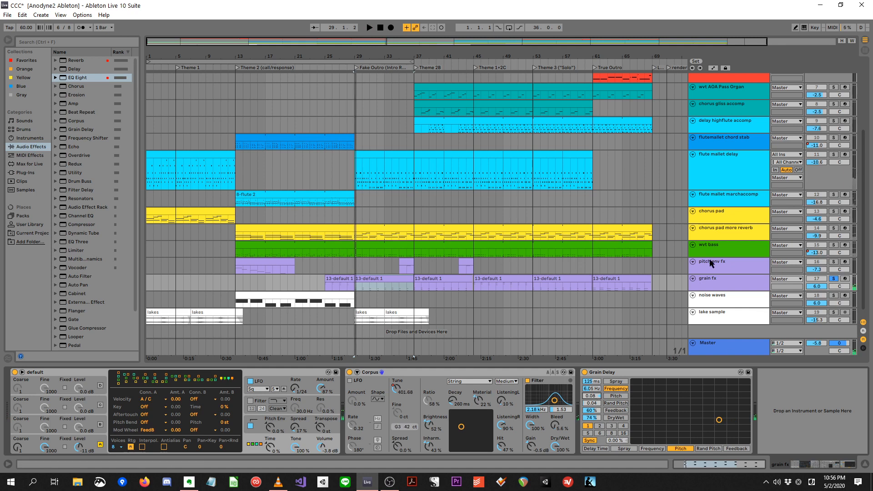
# - Save the Live set and unsolo the grain fx track
pyautogui.hotkey('ctrl', 's')
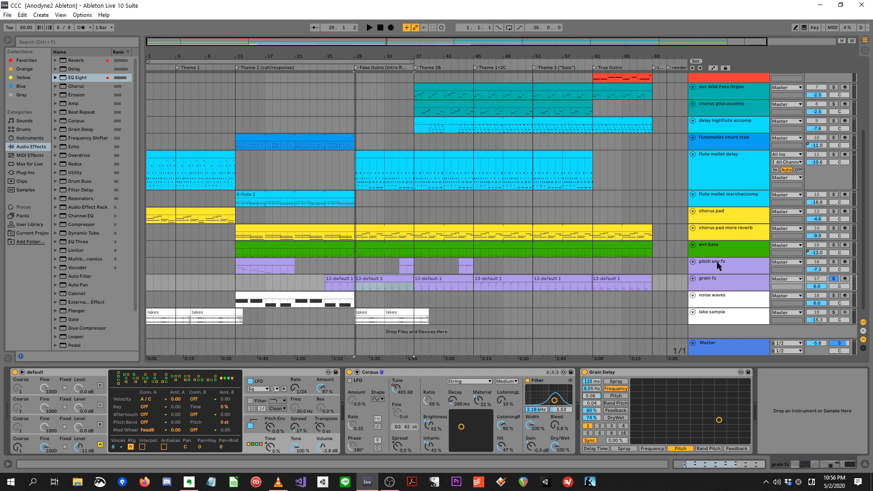
pyautogui.click(833, 278)
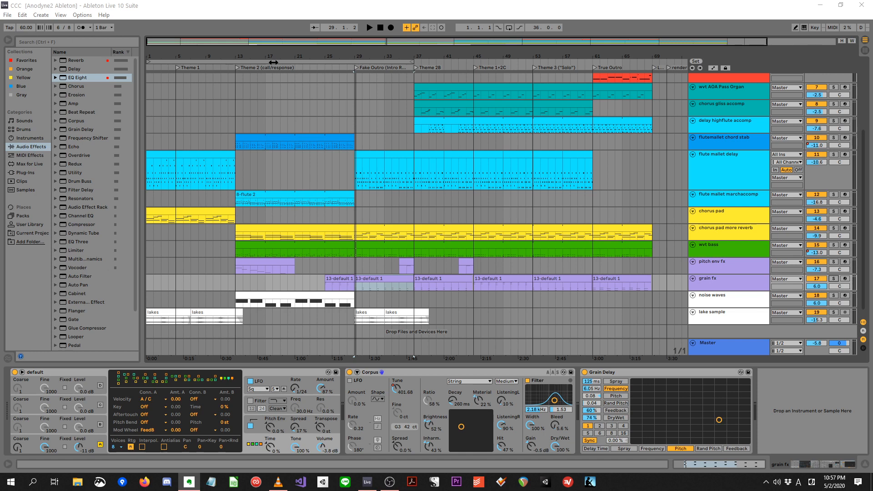
# - Place the insert marker at bar 21 on track 7, wvt AOA Pass Organ, and examine the lead tracks around Theme 1 and Theme 2
pyautogui.moveTo(298, 50); pyautogui.dragTo(298, 48)
pyautogui.click(328, 28)
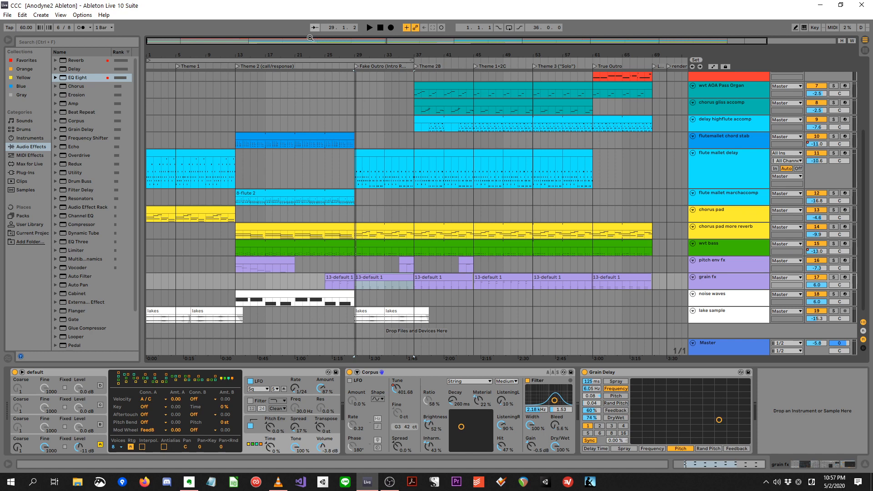
pyautogui.moveTo(311, 39); pyautogui.dragTo(313, 33)
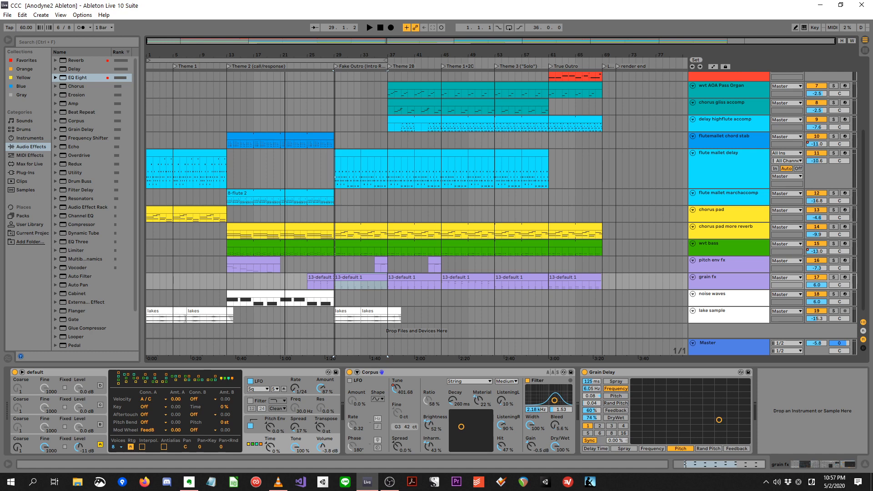
pyautogui.click(278, 86)
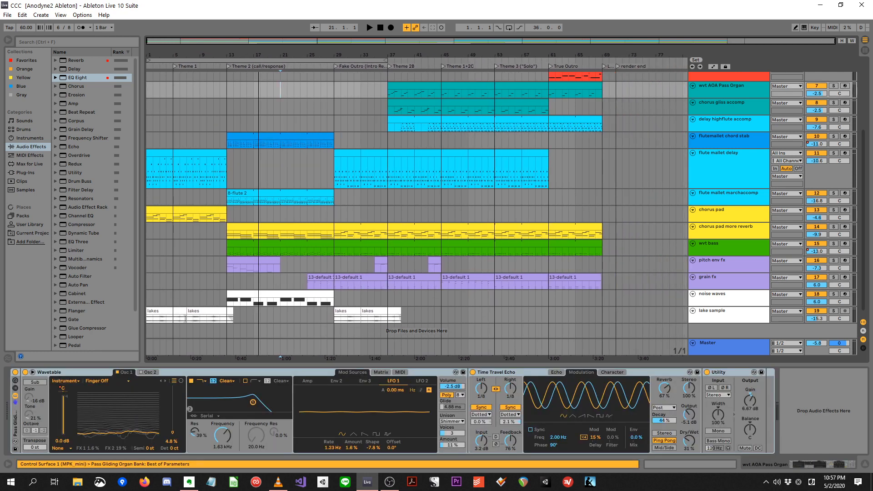
pyautogui.moveTo(289, 39); pyautogui.dragTo(299, 42)
pyautogui.moveTo(863, 156); pyautogui.dragTo(872, 85)
pyautogui.moveTo(223, 56); pyautogui.dragTo(231, 169)
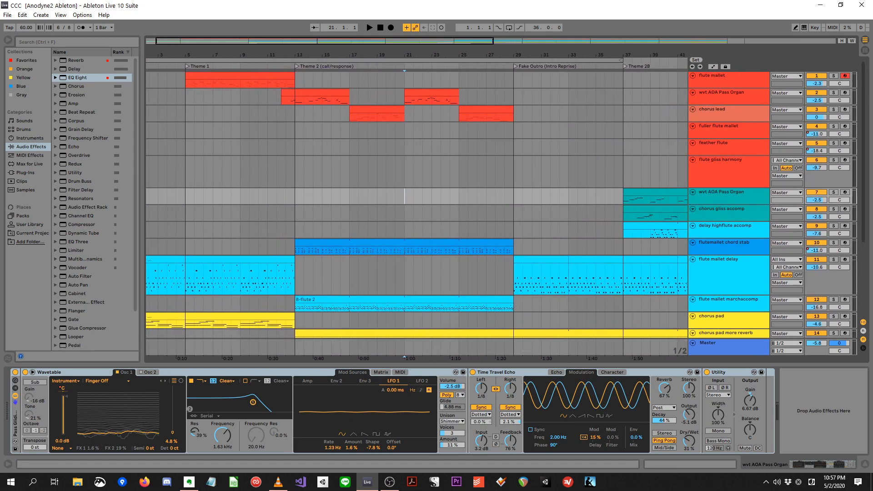